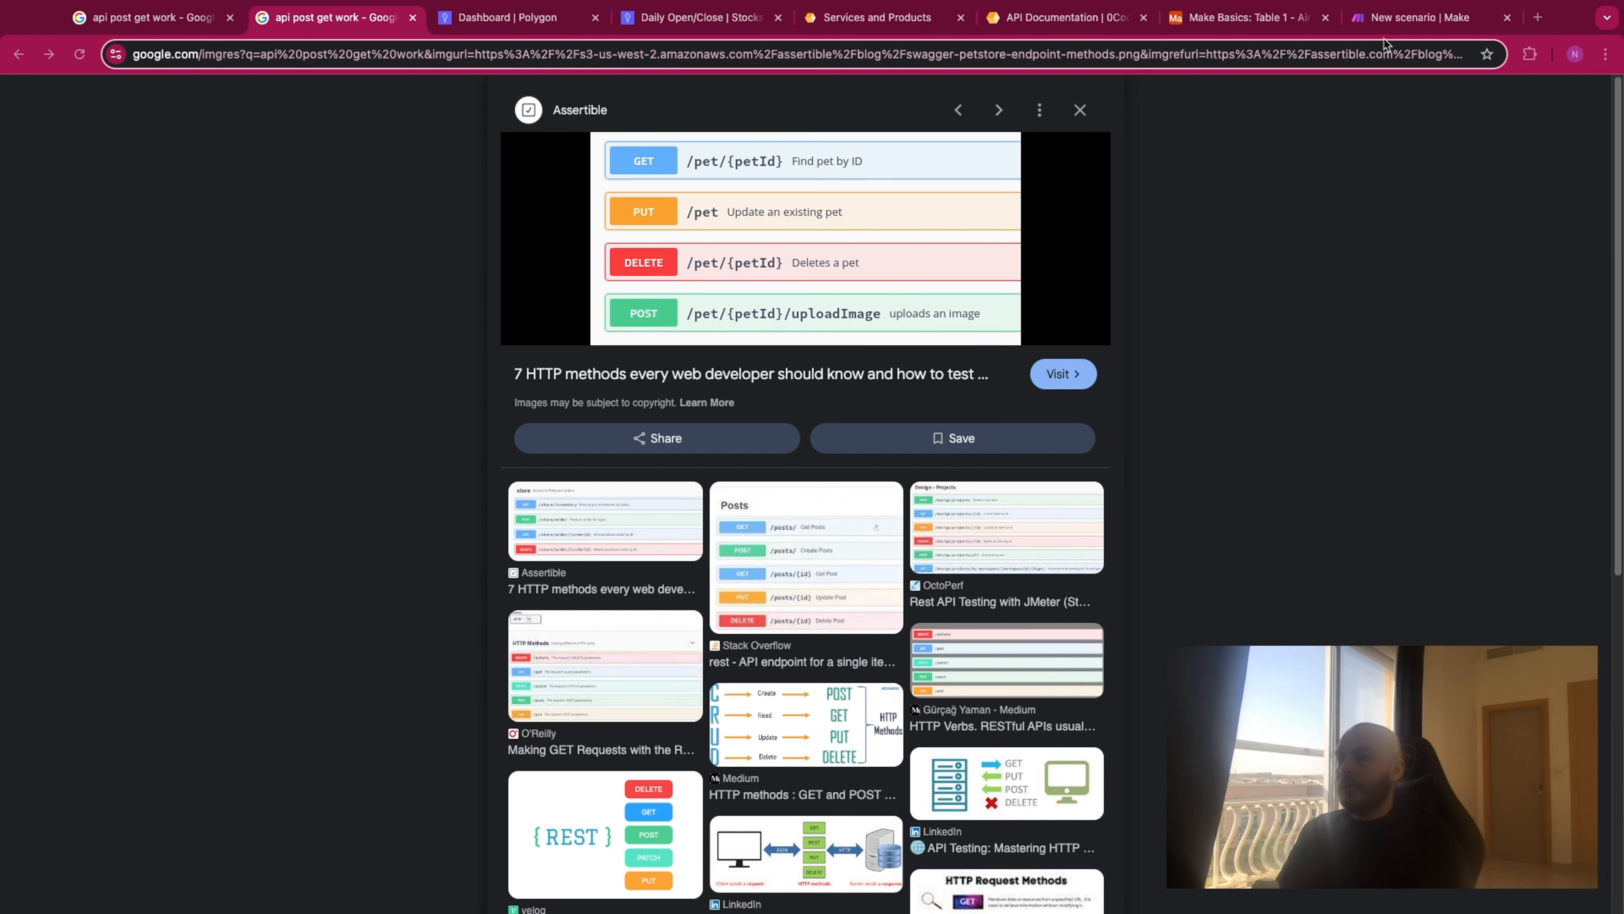
- Switch to the Polygon dashboard and highlight the default API key
{"action": "left_click", "coordinate": [1401, 19]}
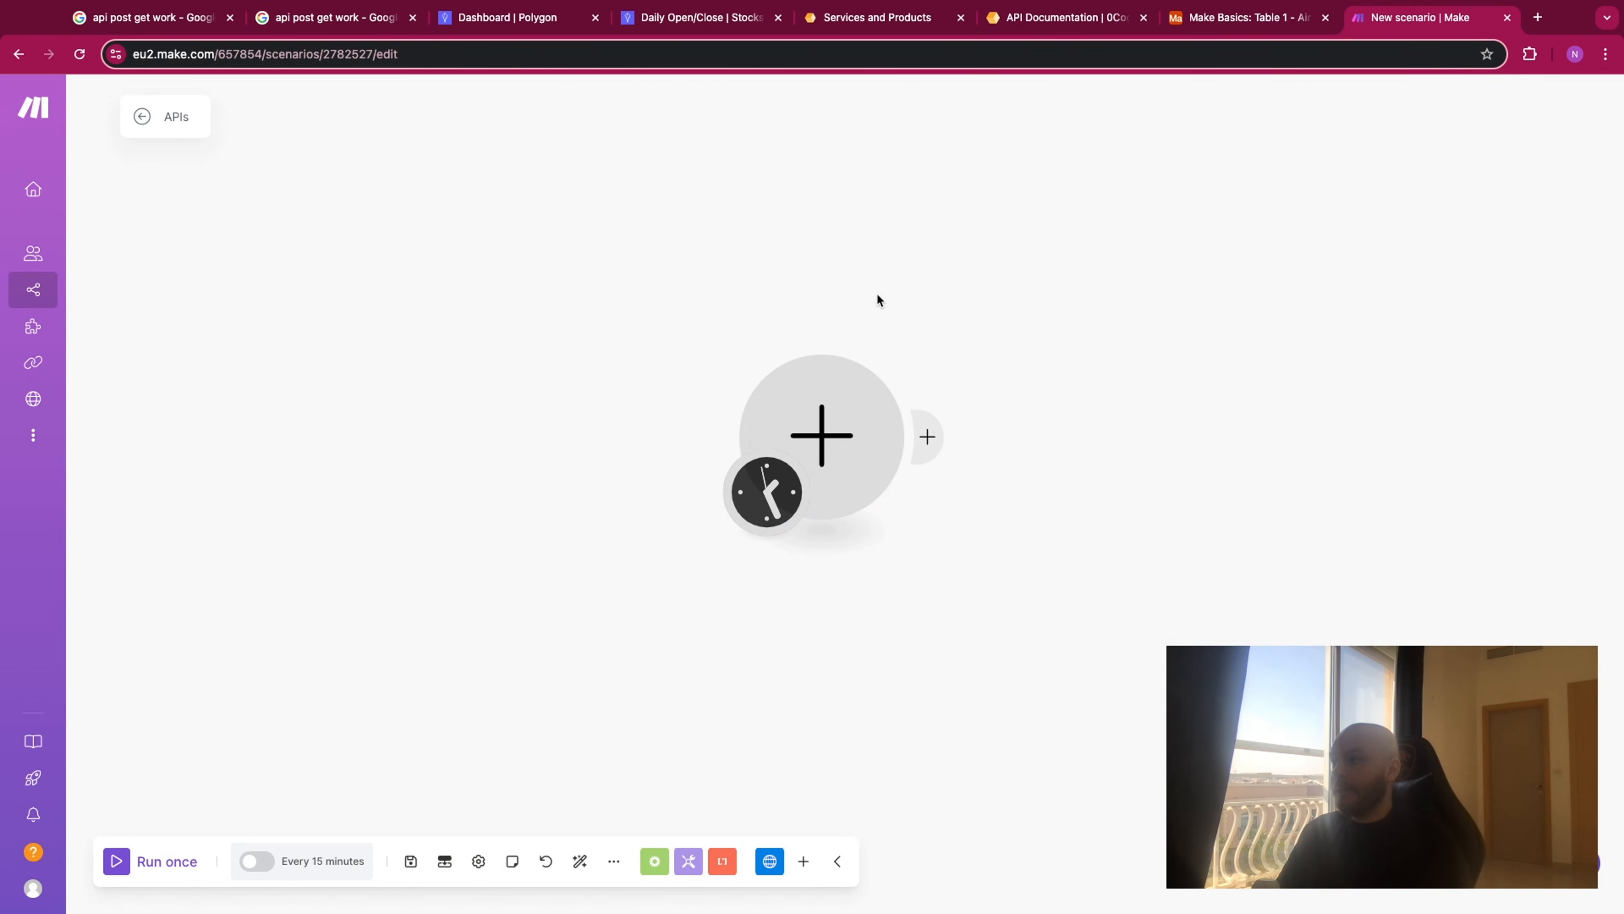
{"action": "left_click", "coordinate": [500, 24]}
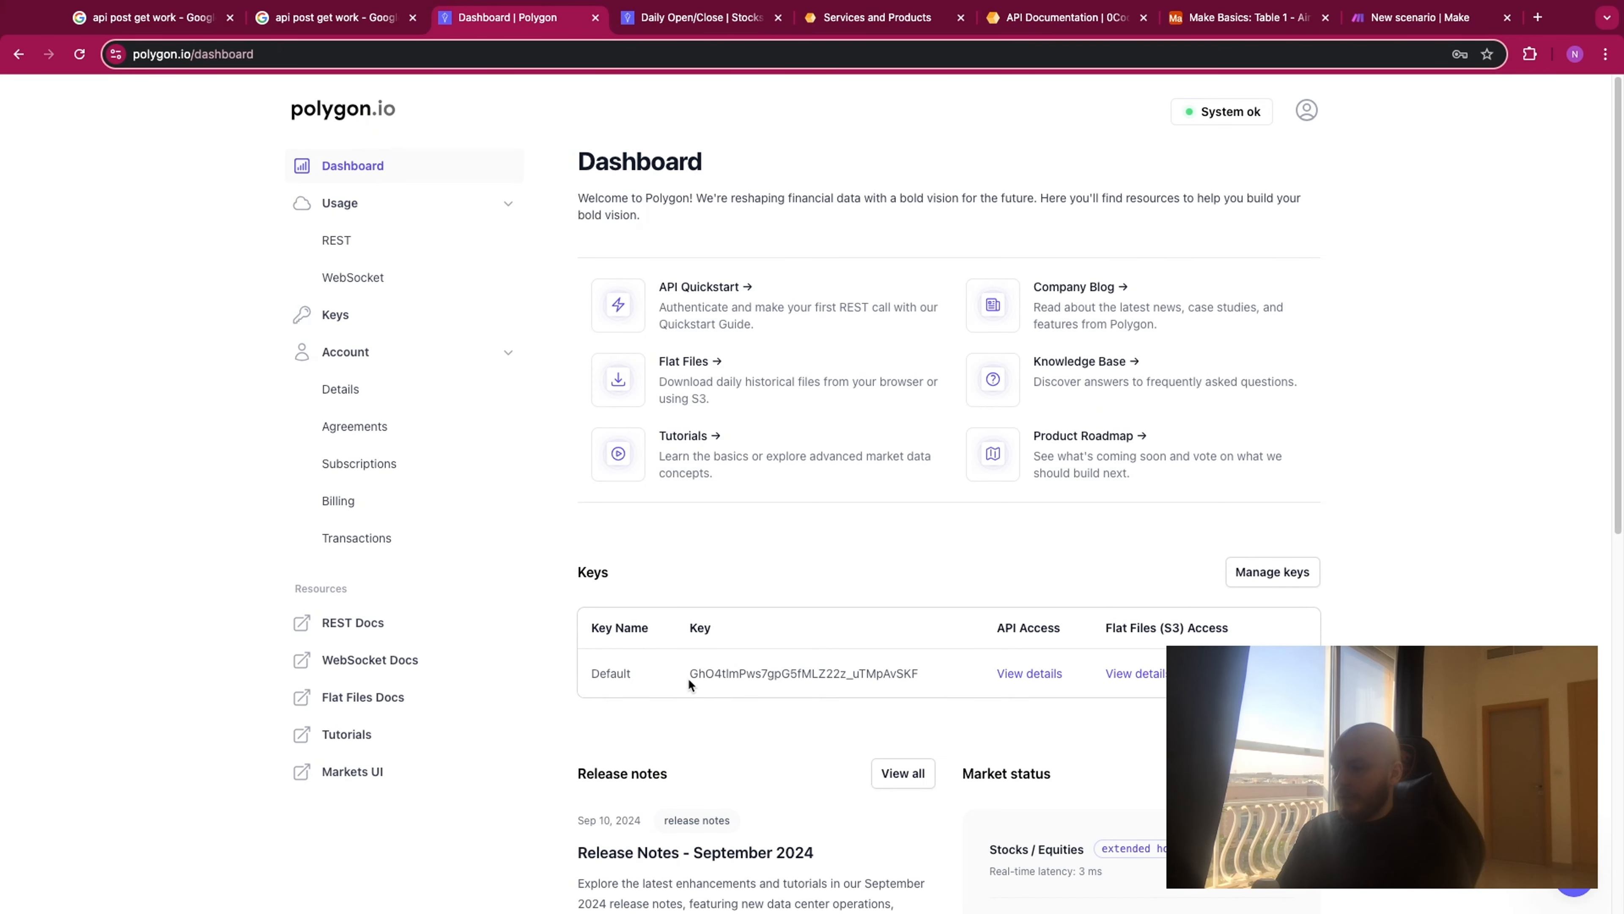
{"action": "double_click", "coordinate": [921, 673]}
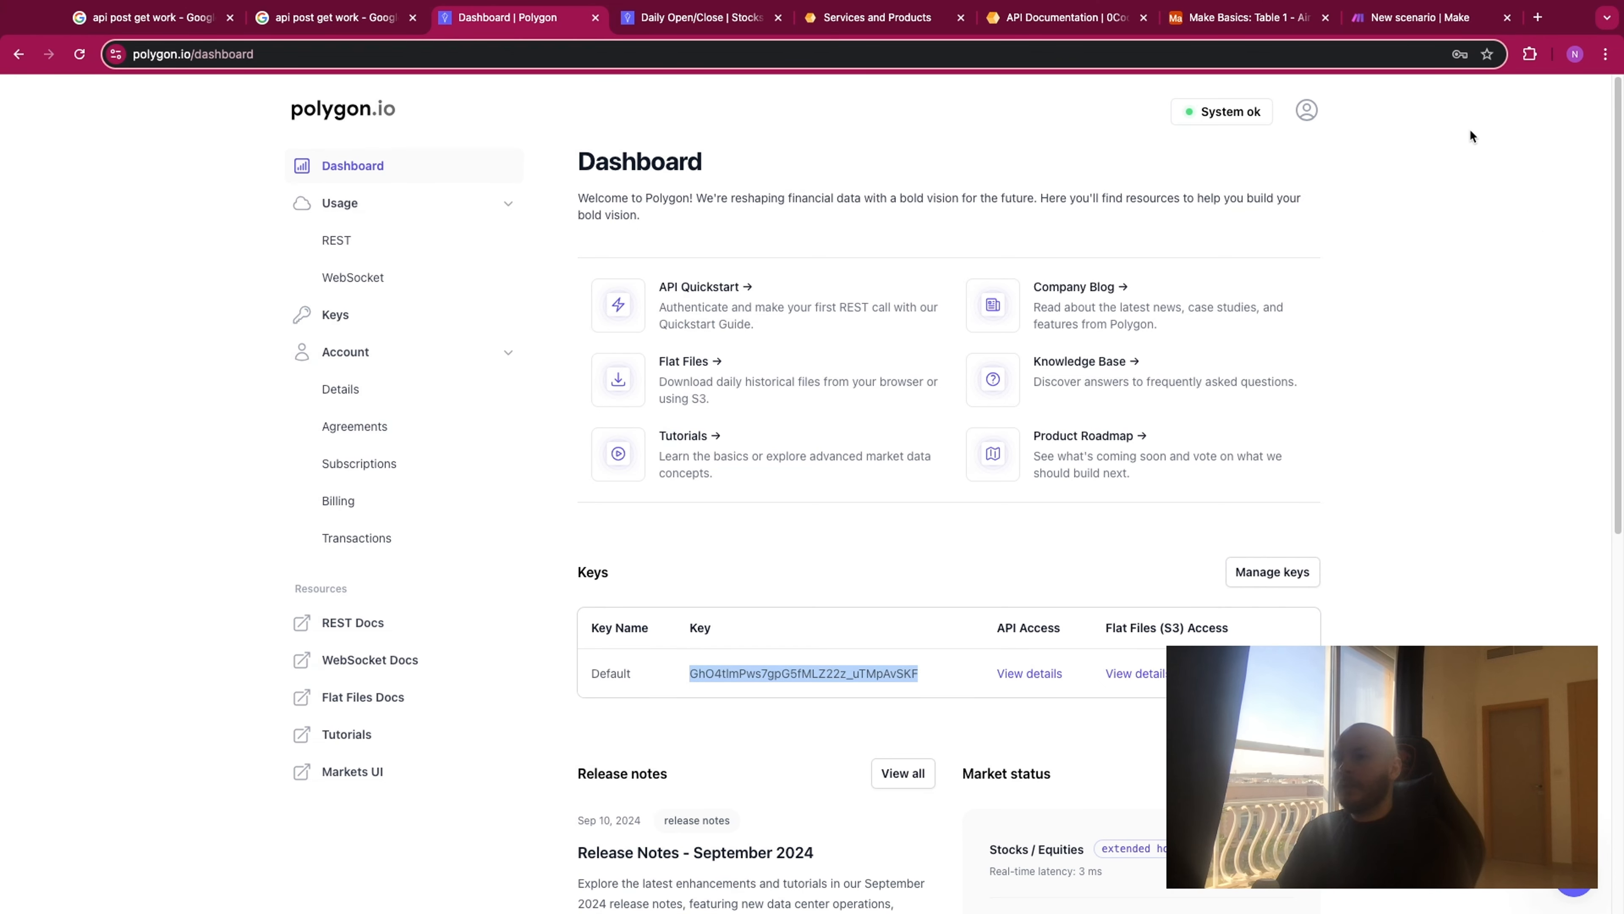
- Return to the Make scenario and search the available apps for "polygon io"
{"action": "left_click", "coordinate": [1407, 19]}
{"action": "left_click", "coordinate": [864, 422]}
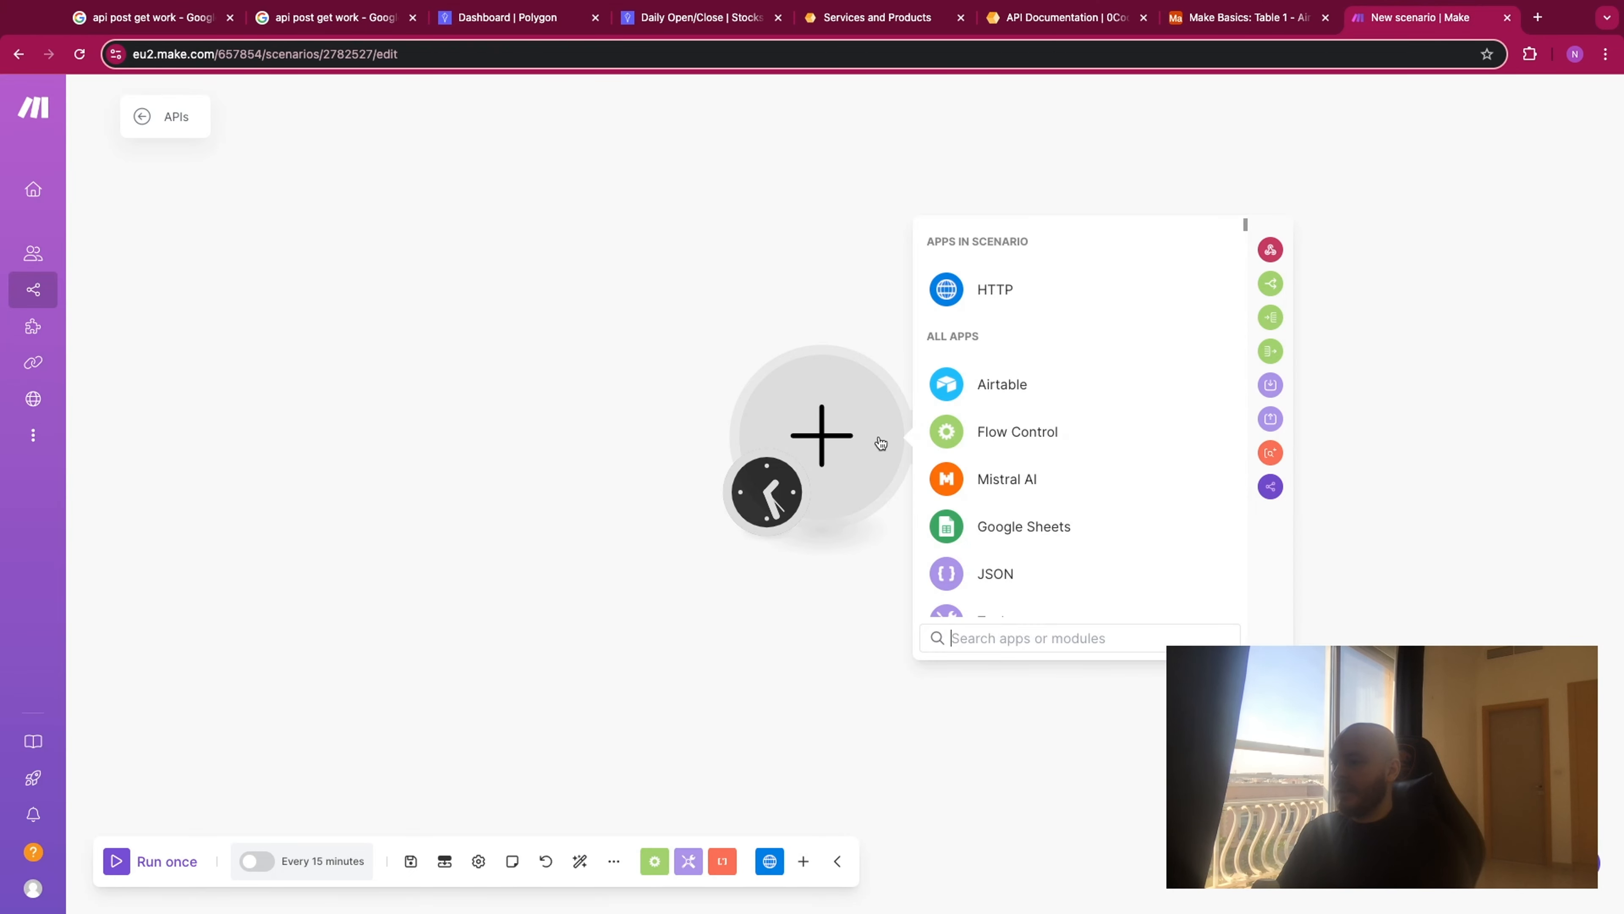
{"action": "type", "text": "pol"}
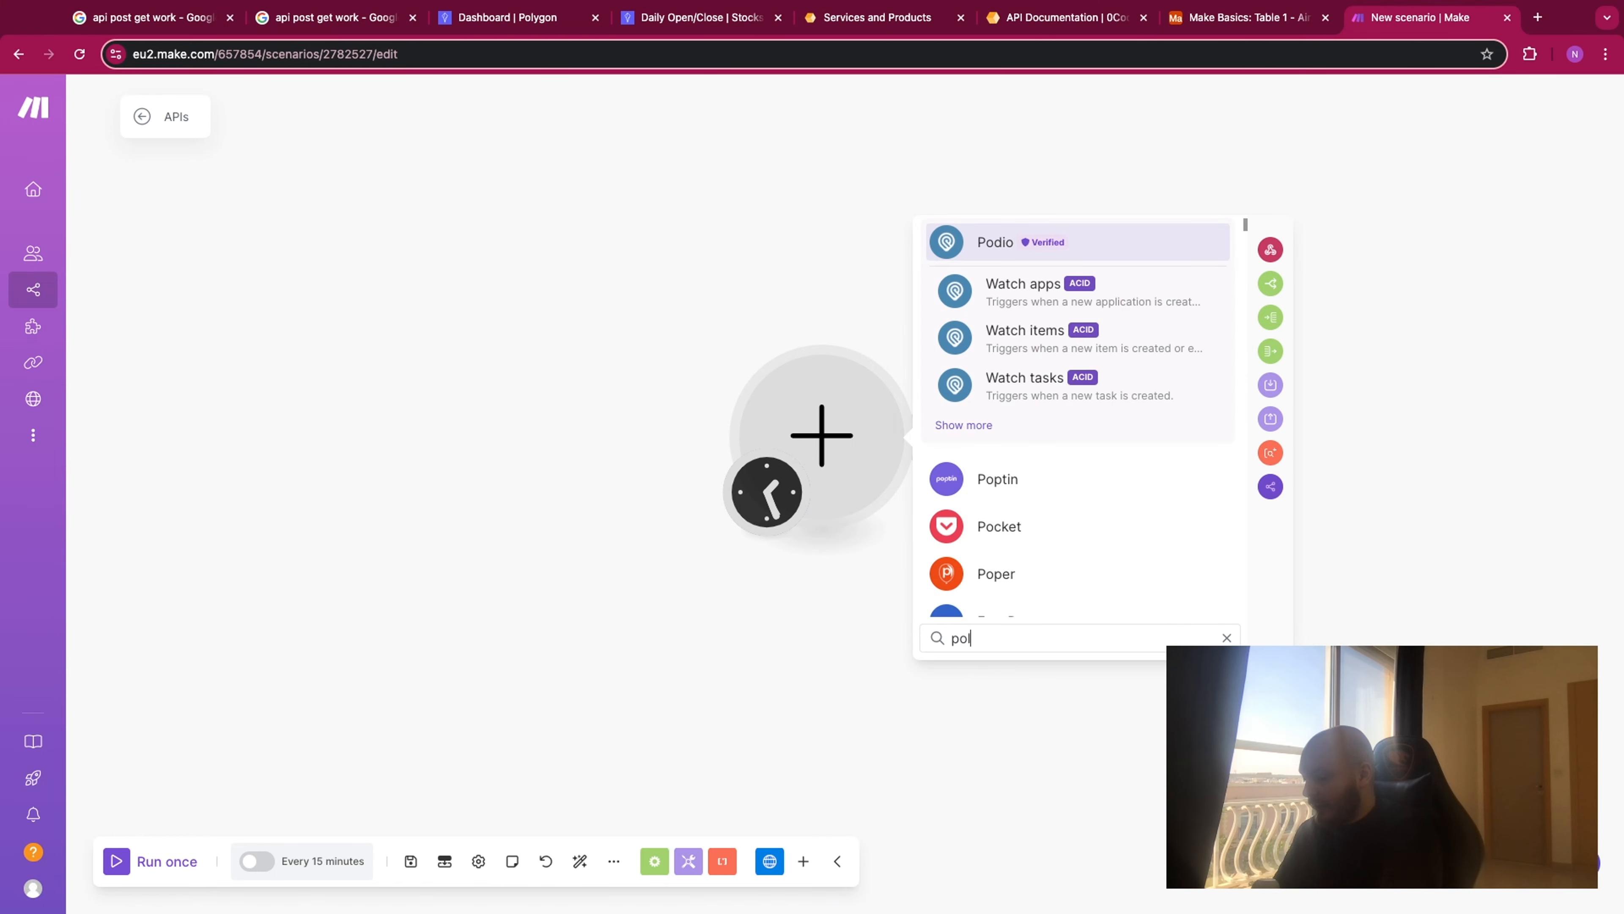
{"action": "type", "text": "ygon io"}
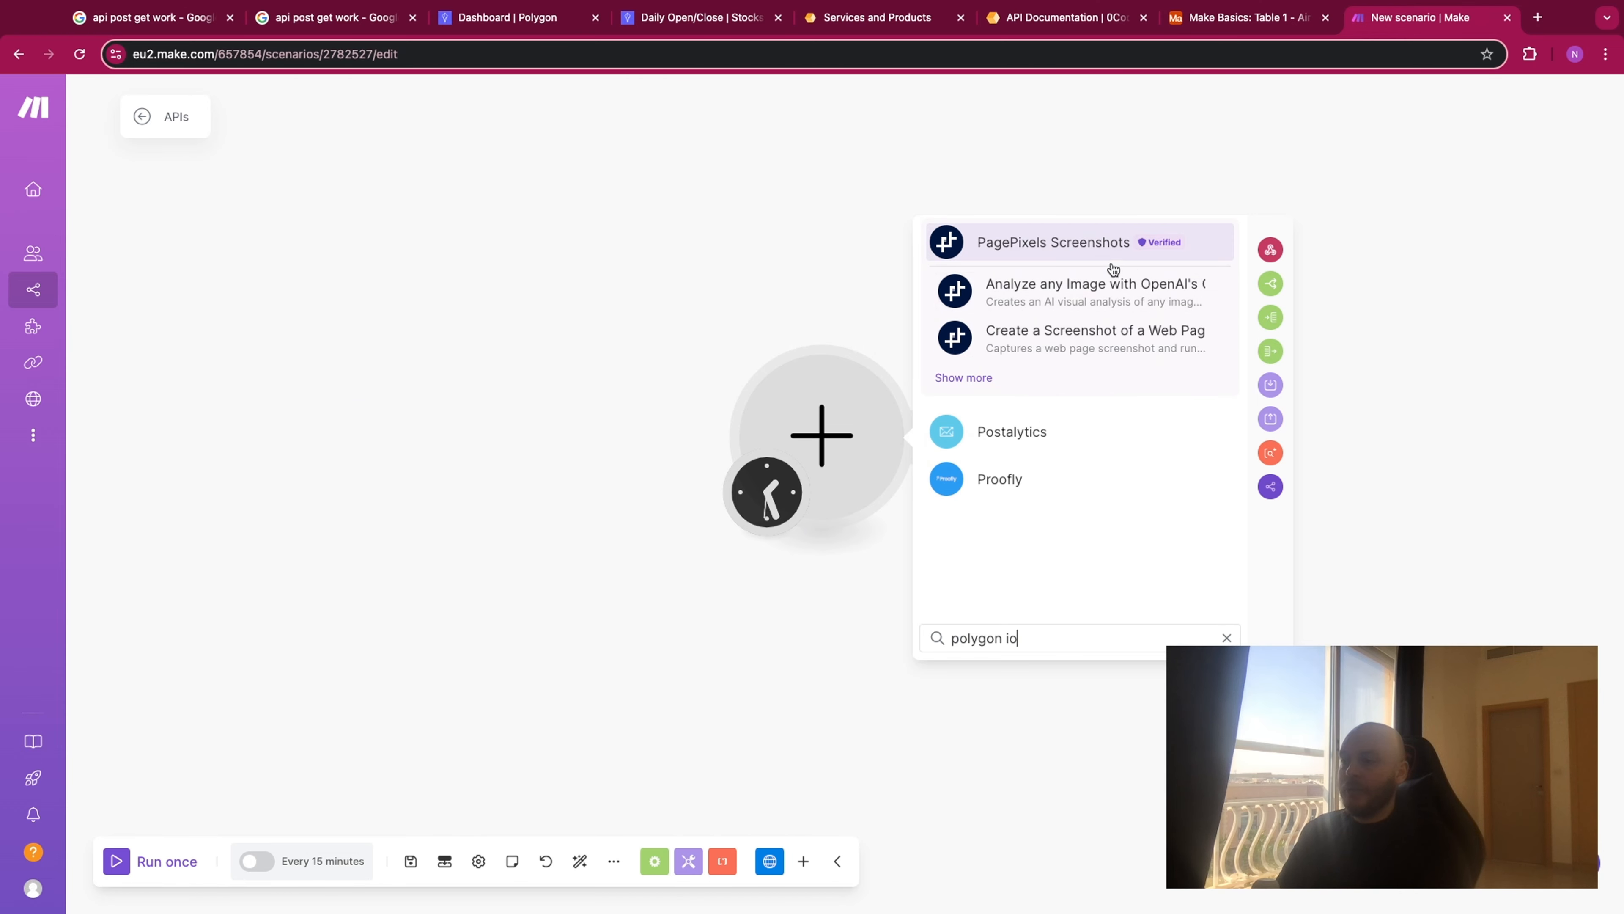
{"action": "left_click", "coordinate": [811, 270]}
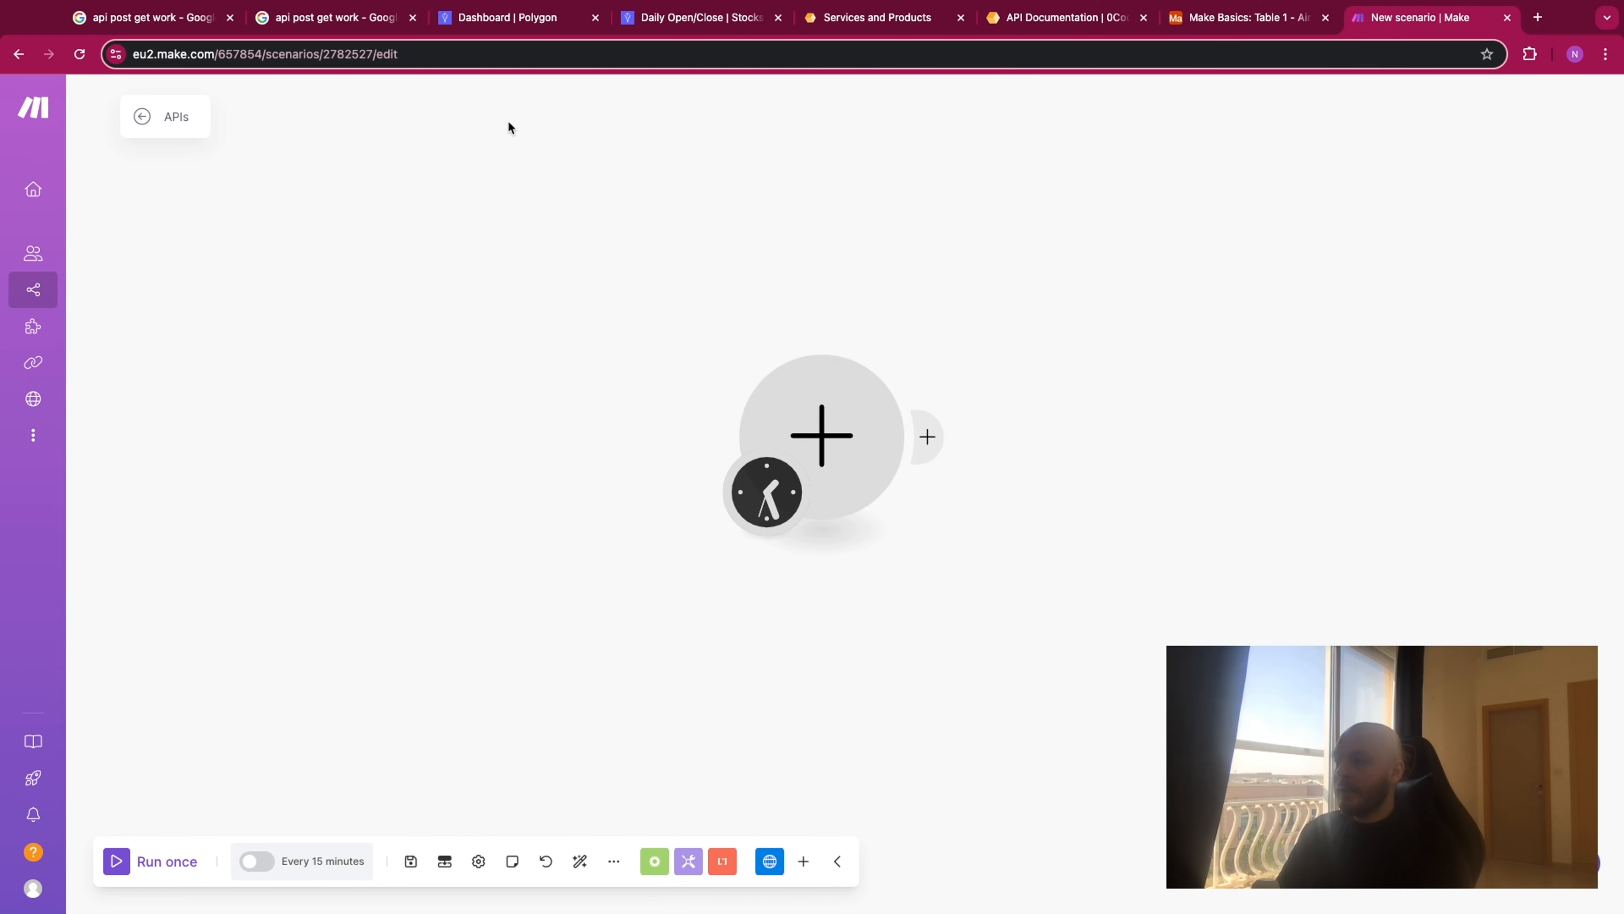
- Find the HTTP app and add its "Make a request" module as the scenario's first module
{"action": "left_click", "coordinate": [819, 380]}
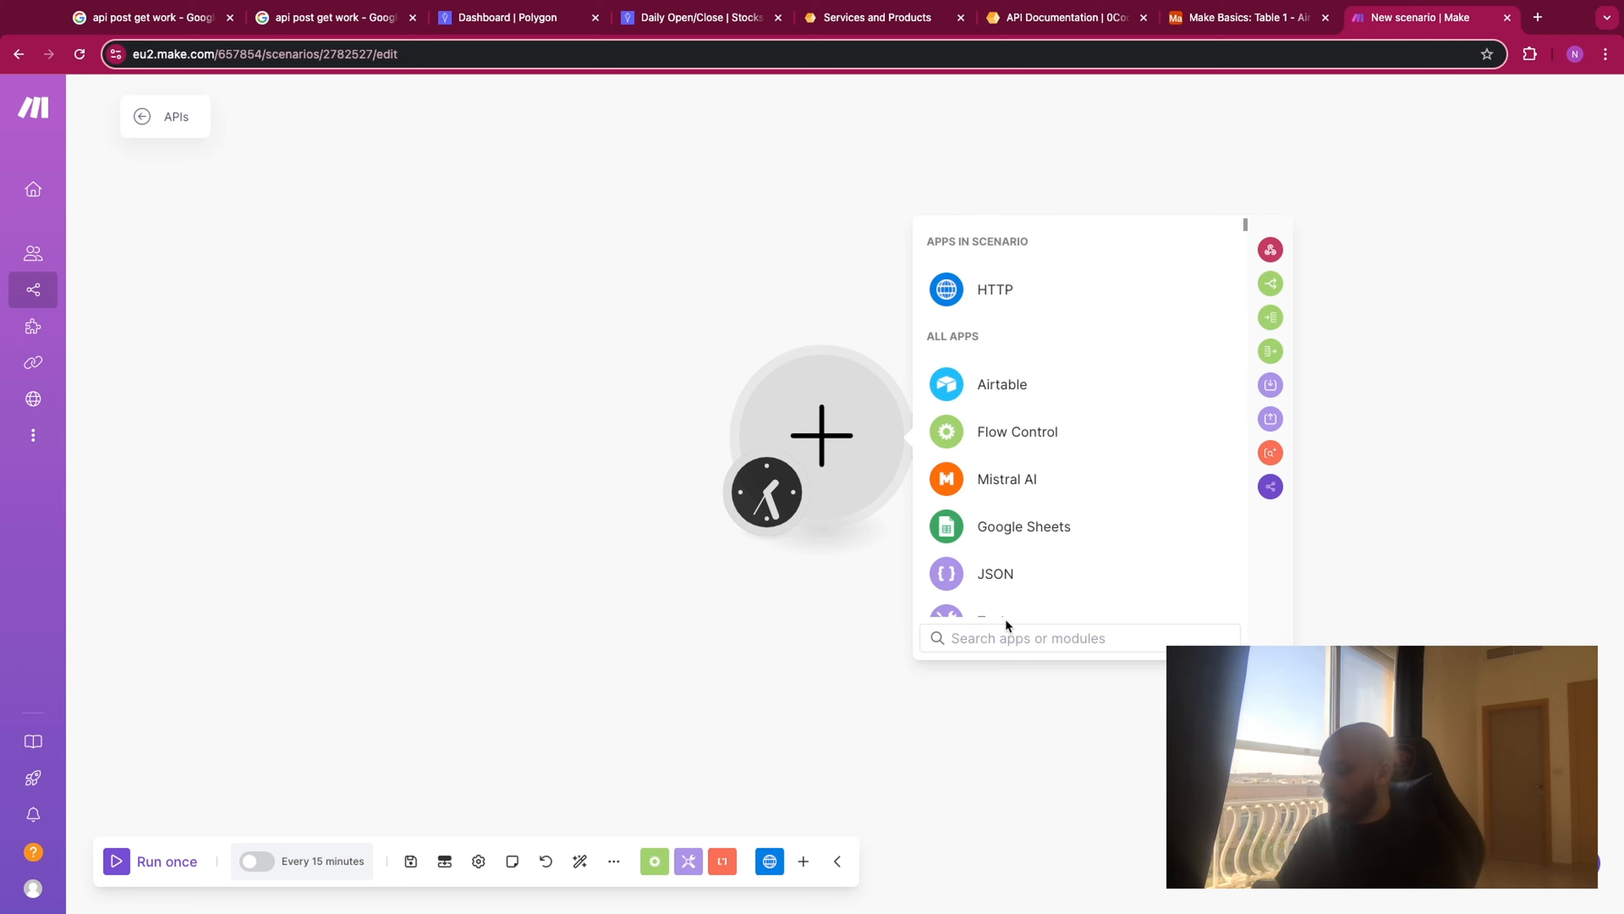
{"action": "type", "text": "http"}
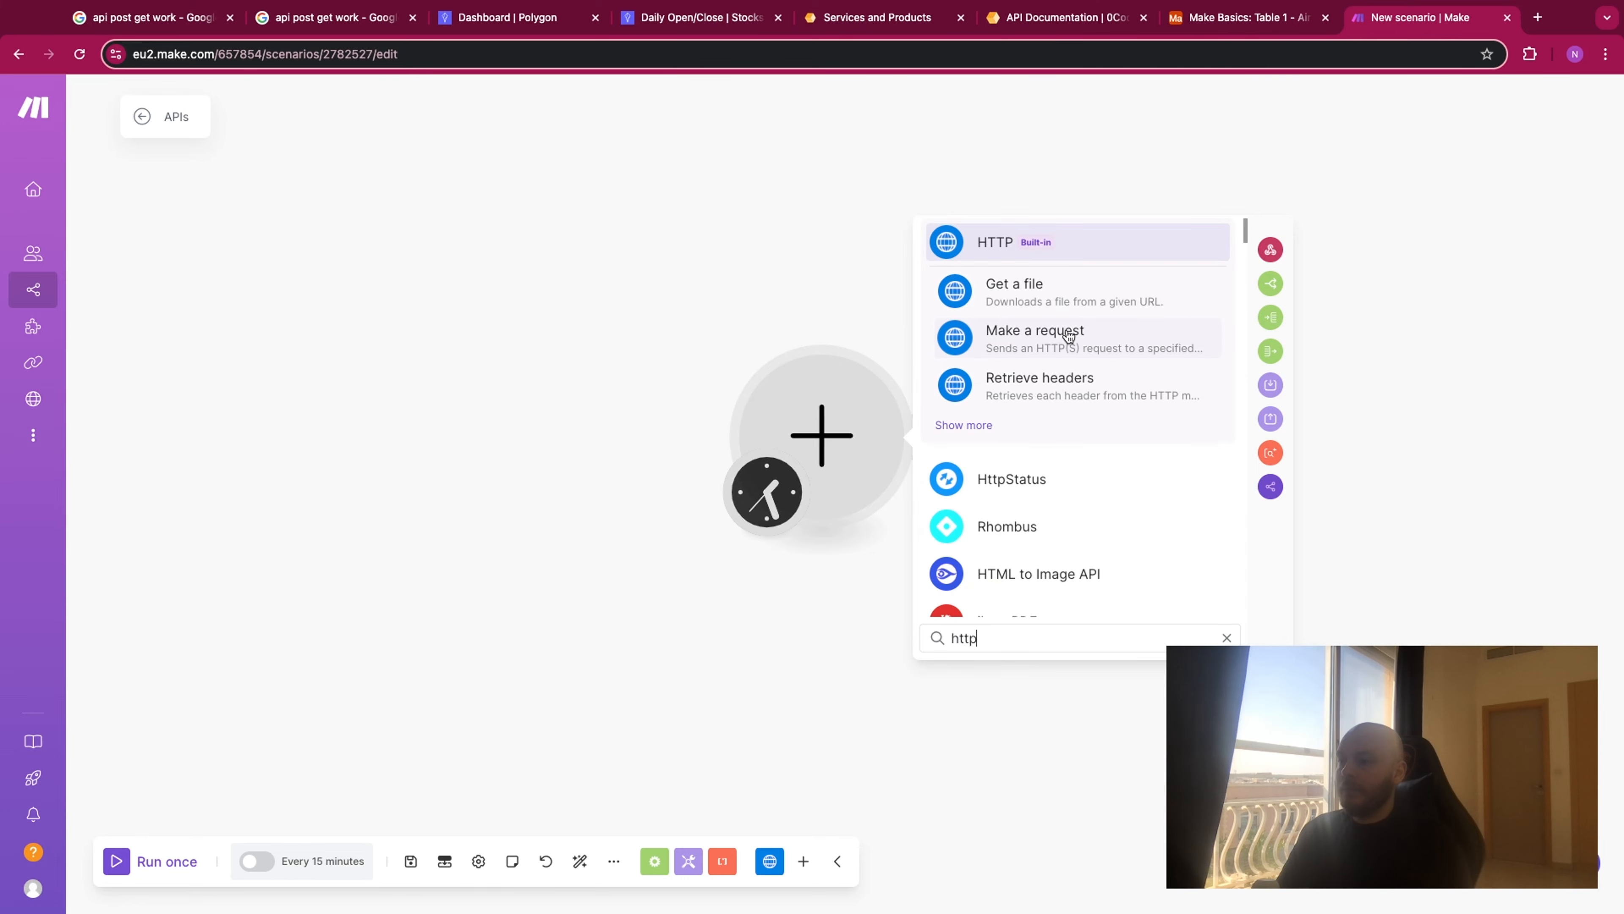
{"action": "left_click", "coordinate": [1069, 336]}
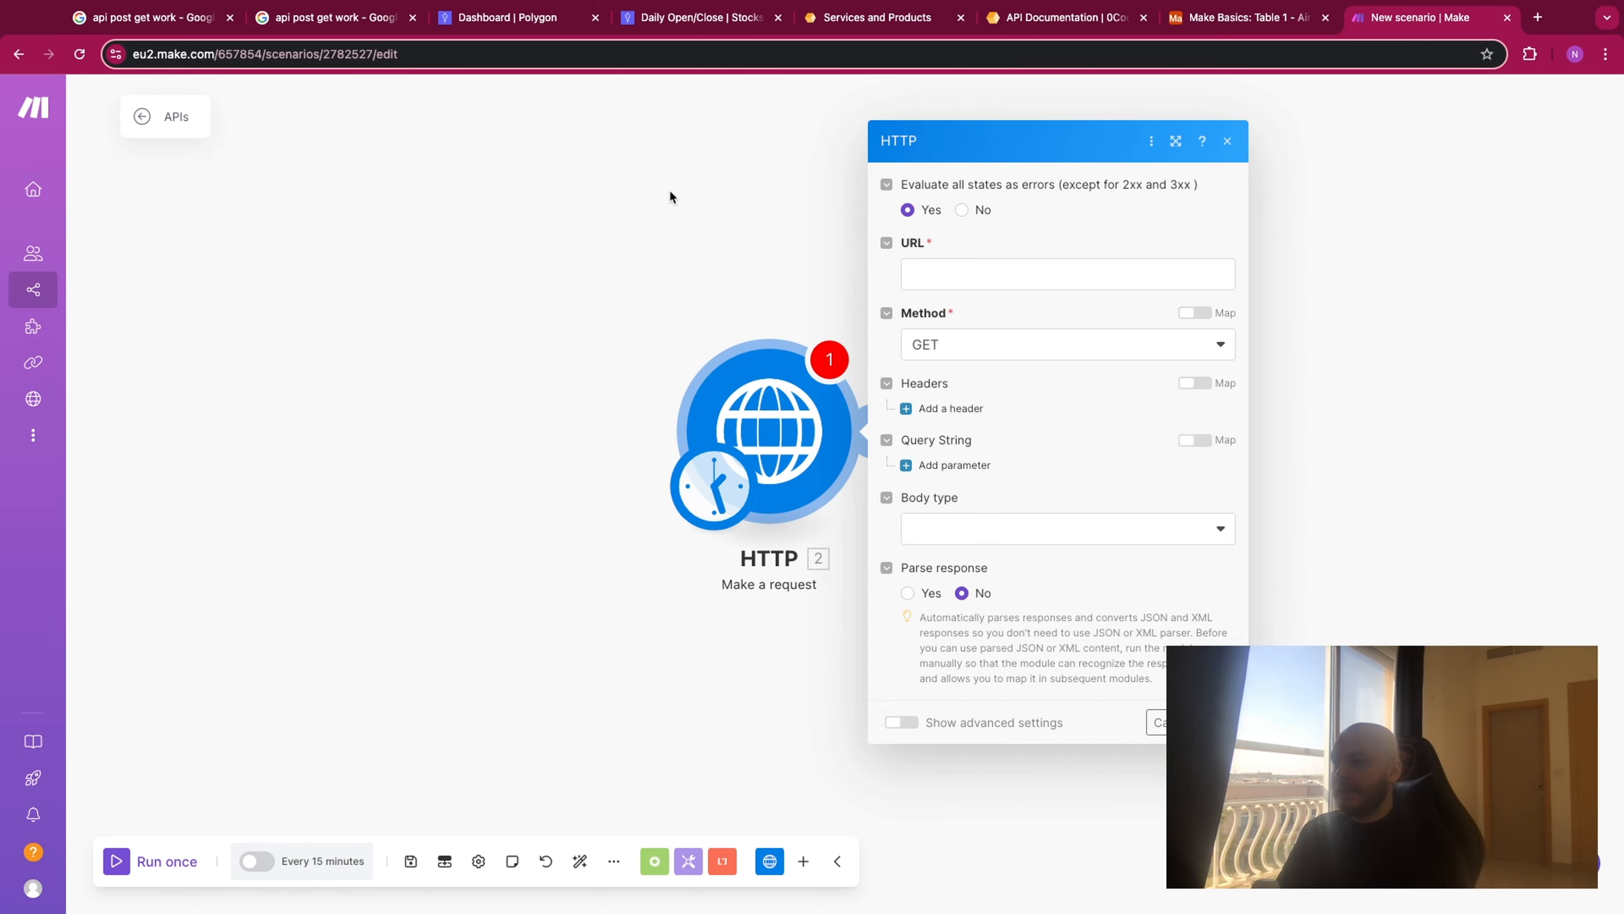
- Switch to Polygon and examine the REST API endpoint list and the Daily Open/Close stocks documentation
{"action": "left_click", "coordinate": [529, 23]}
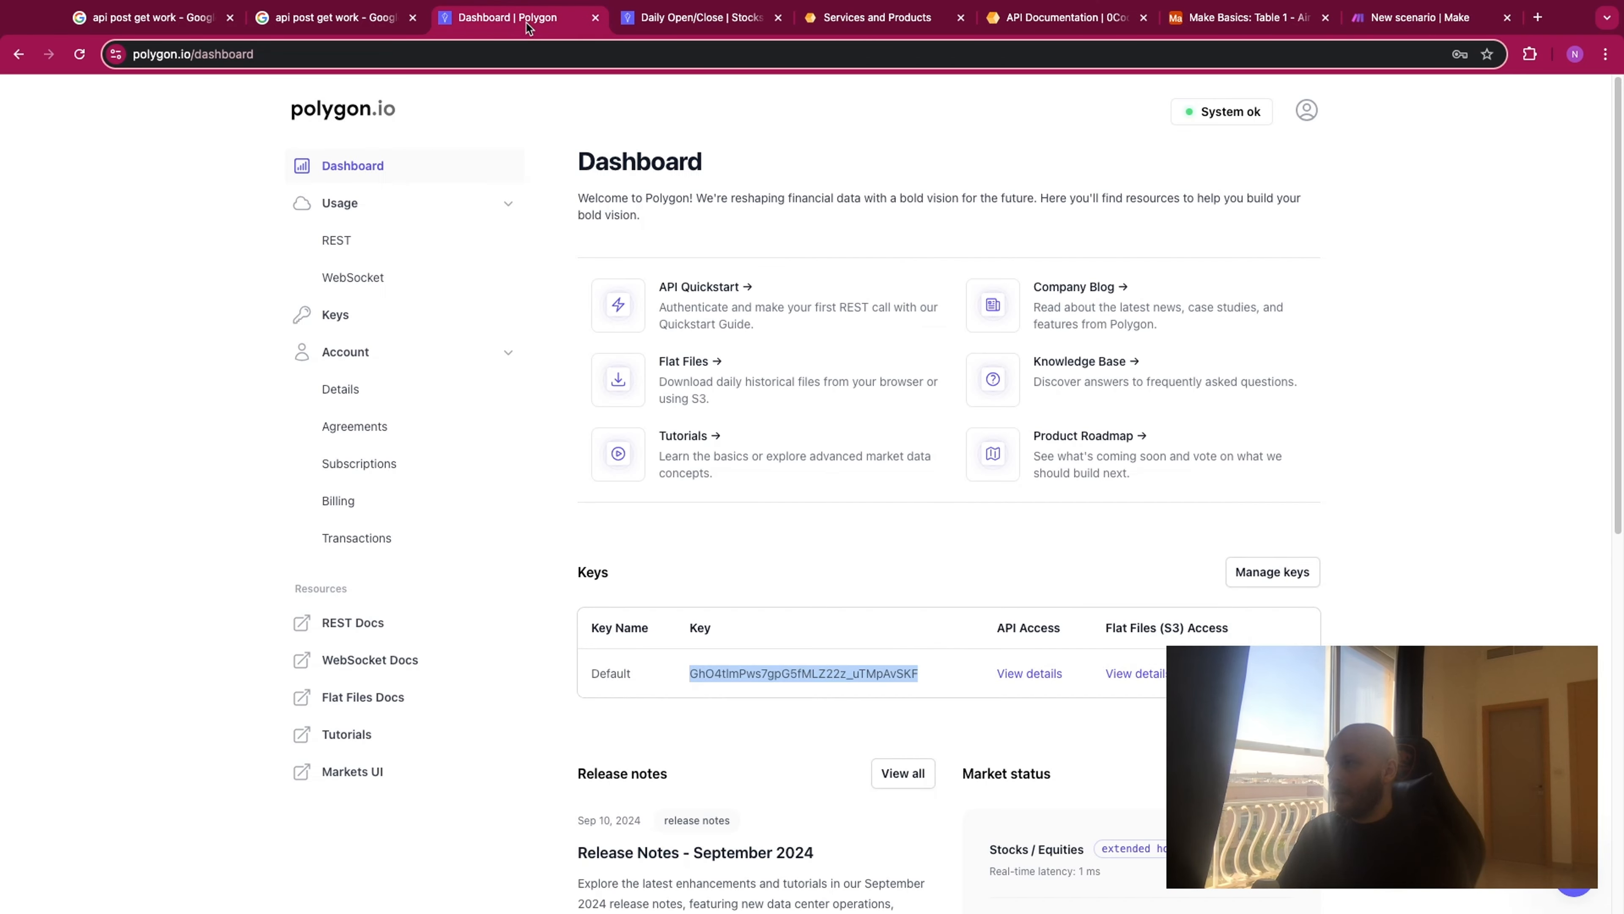
{"action": "scroll", "coordinate": [816, 507], "scroll_direction": "down", "scroll_amount": 1}
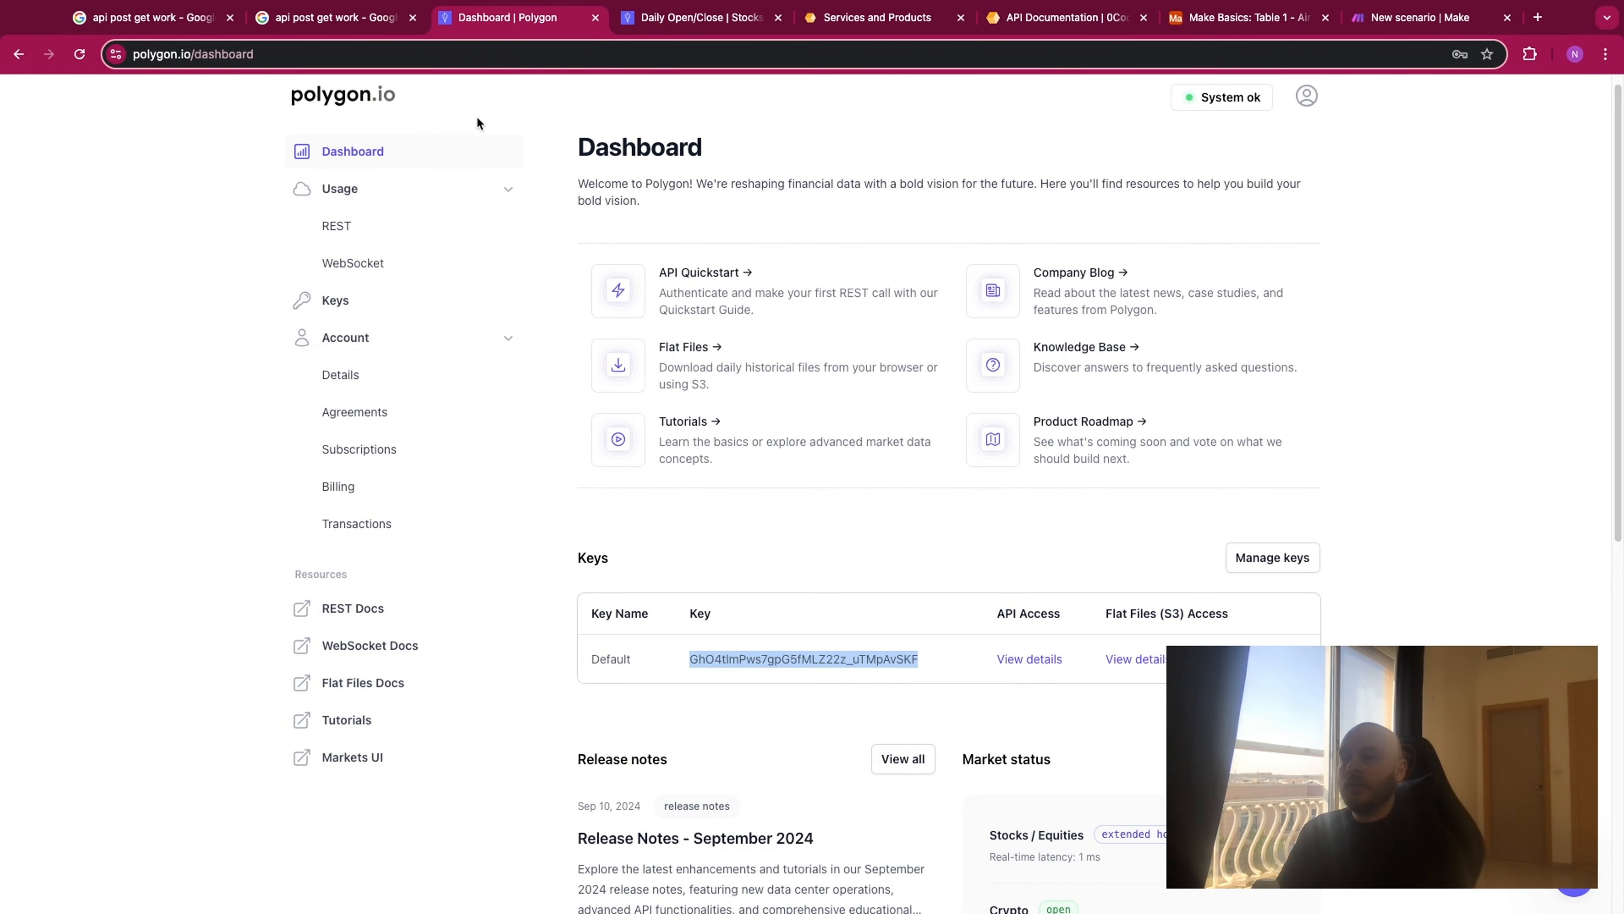
{"action": "left_click", "coordinate": [657, 20]}
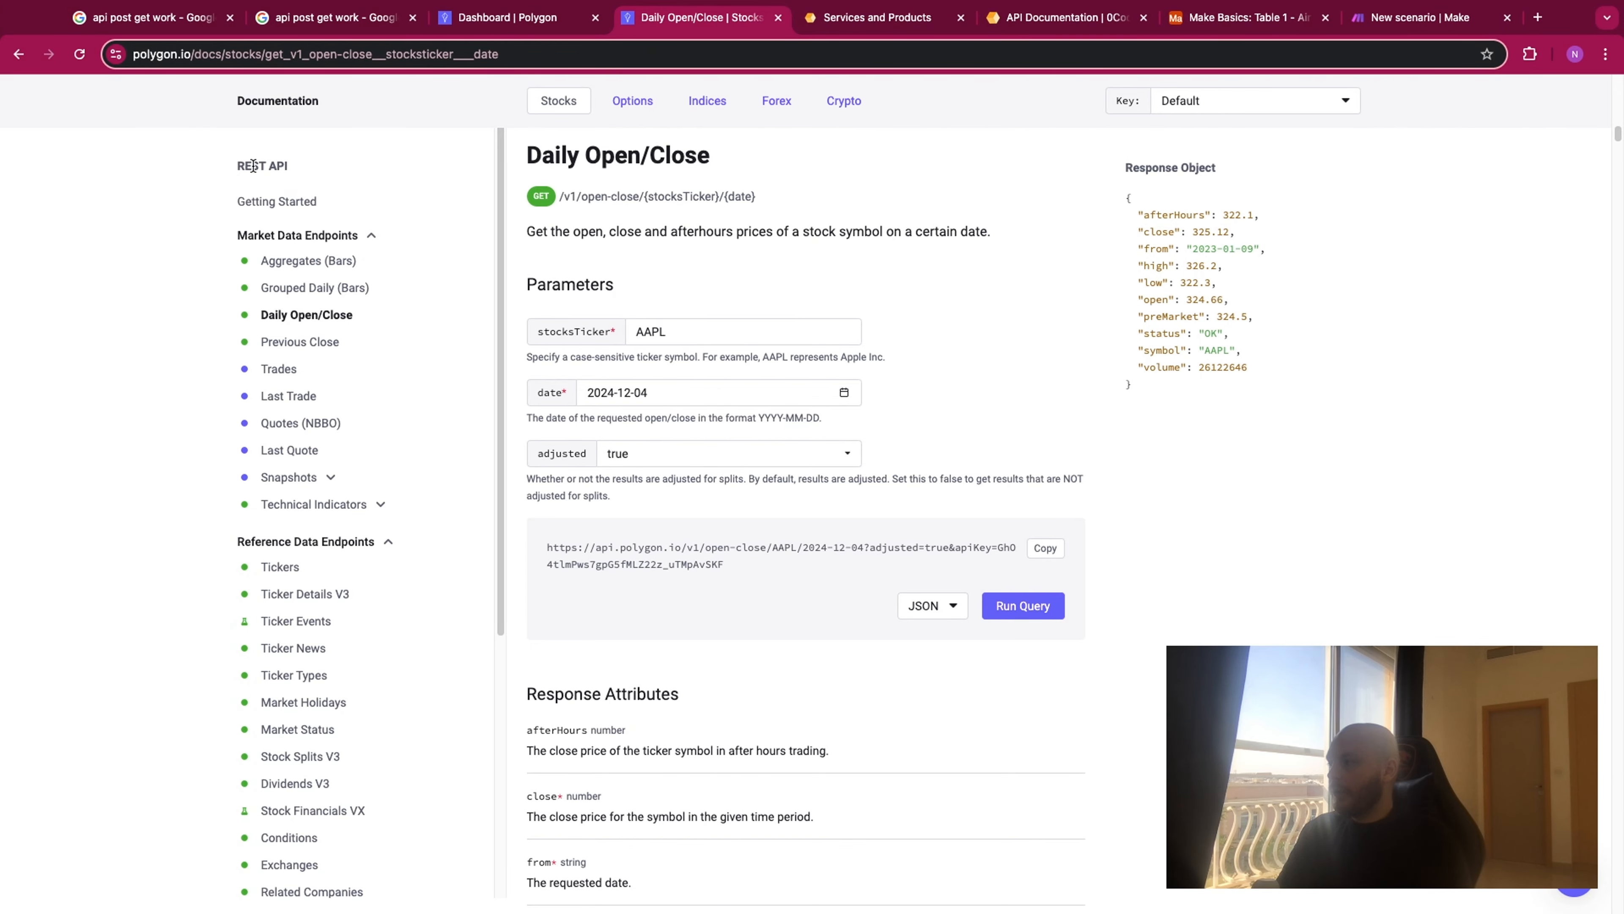
{"action": "scroll", "coordinate": [316, 288], "scroll_direction": "down", "scroll_amount": 1}
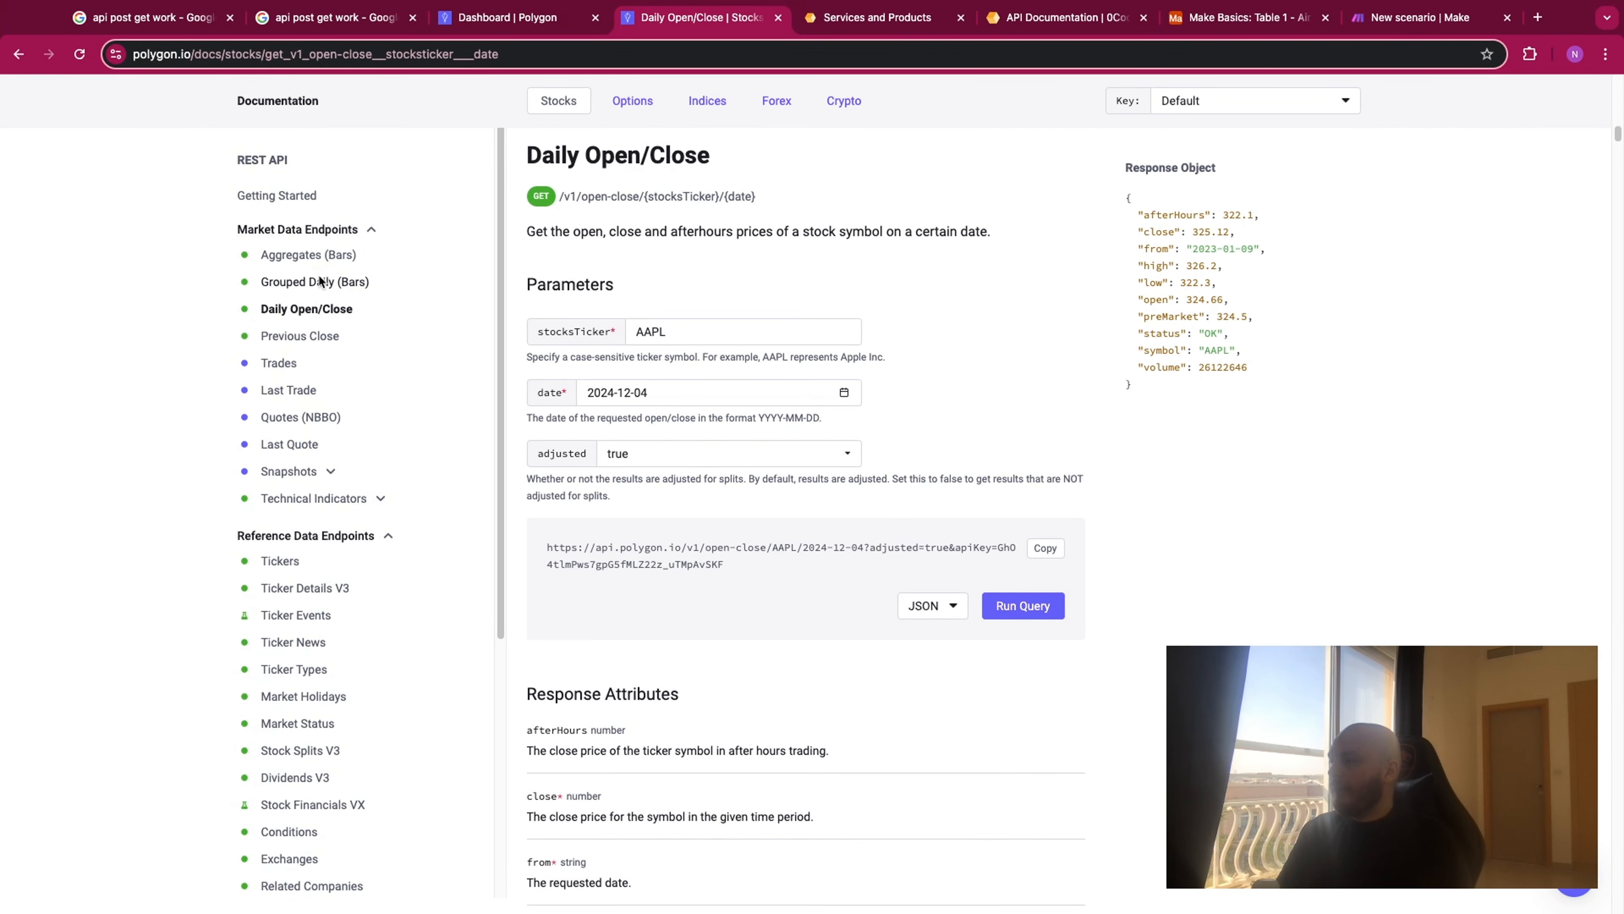
{"action": "scroll", "coordinate": [256, 218], "scroll_direction": "down", "scroll_amount": 1}
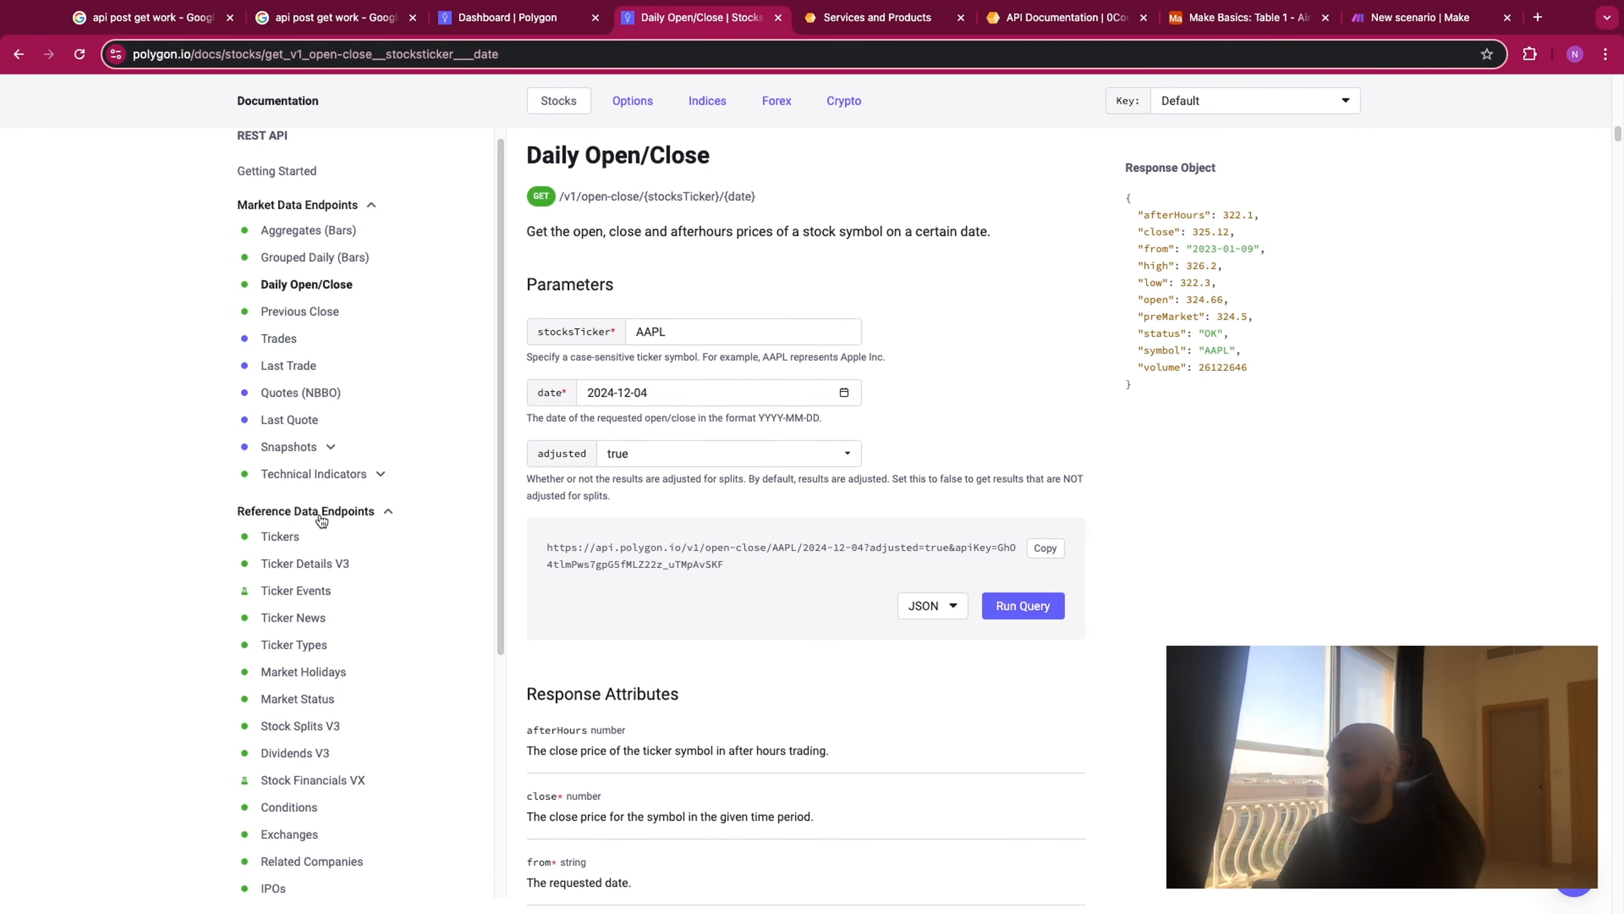
{"action": "scroll", "coordinate": [320, 519], "scroll_direction": "down", "scroll_amount": 4}
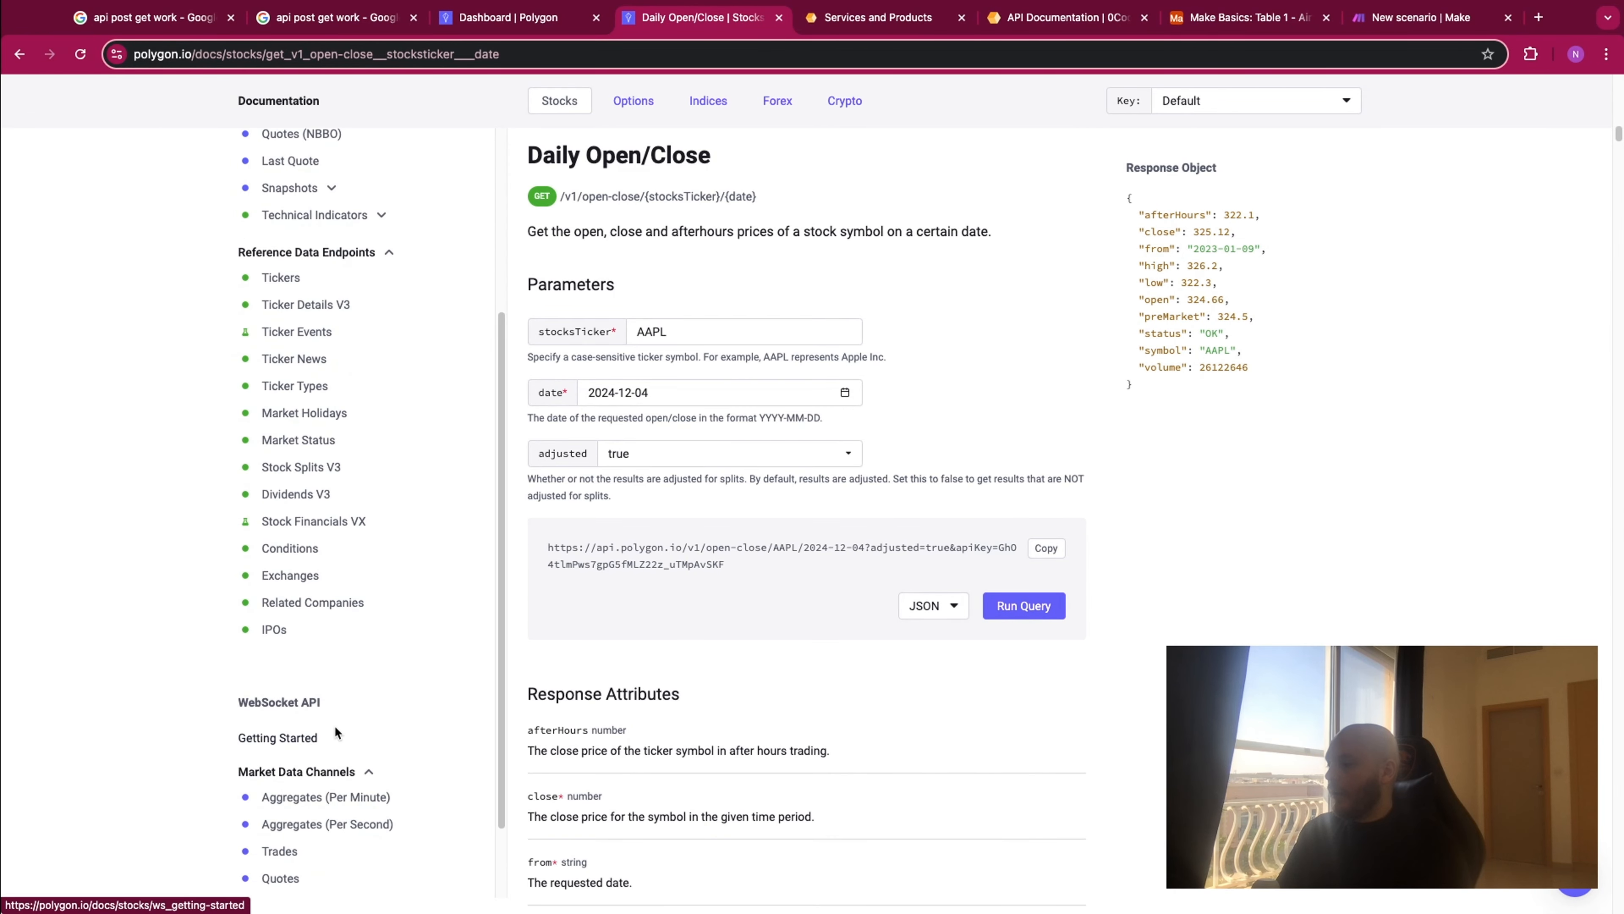
{"action": "scroll", "coordinate": [342, 665], "scroll_direction": "up", "scroll_amount": 4}
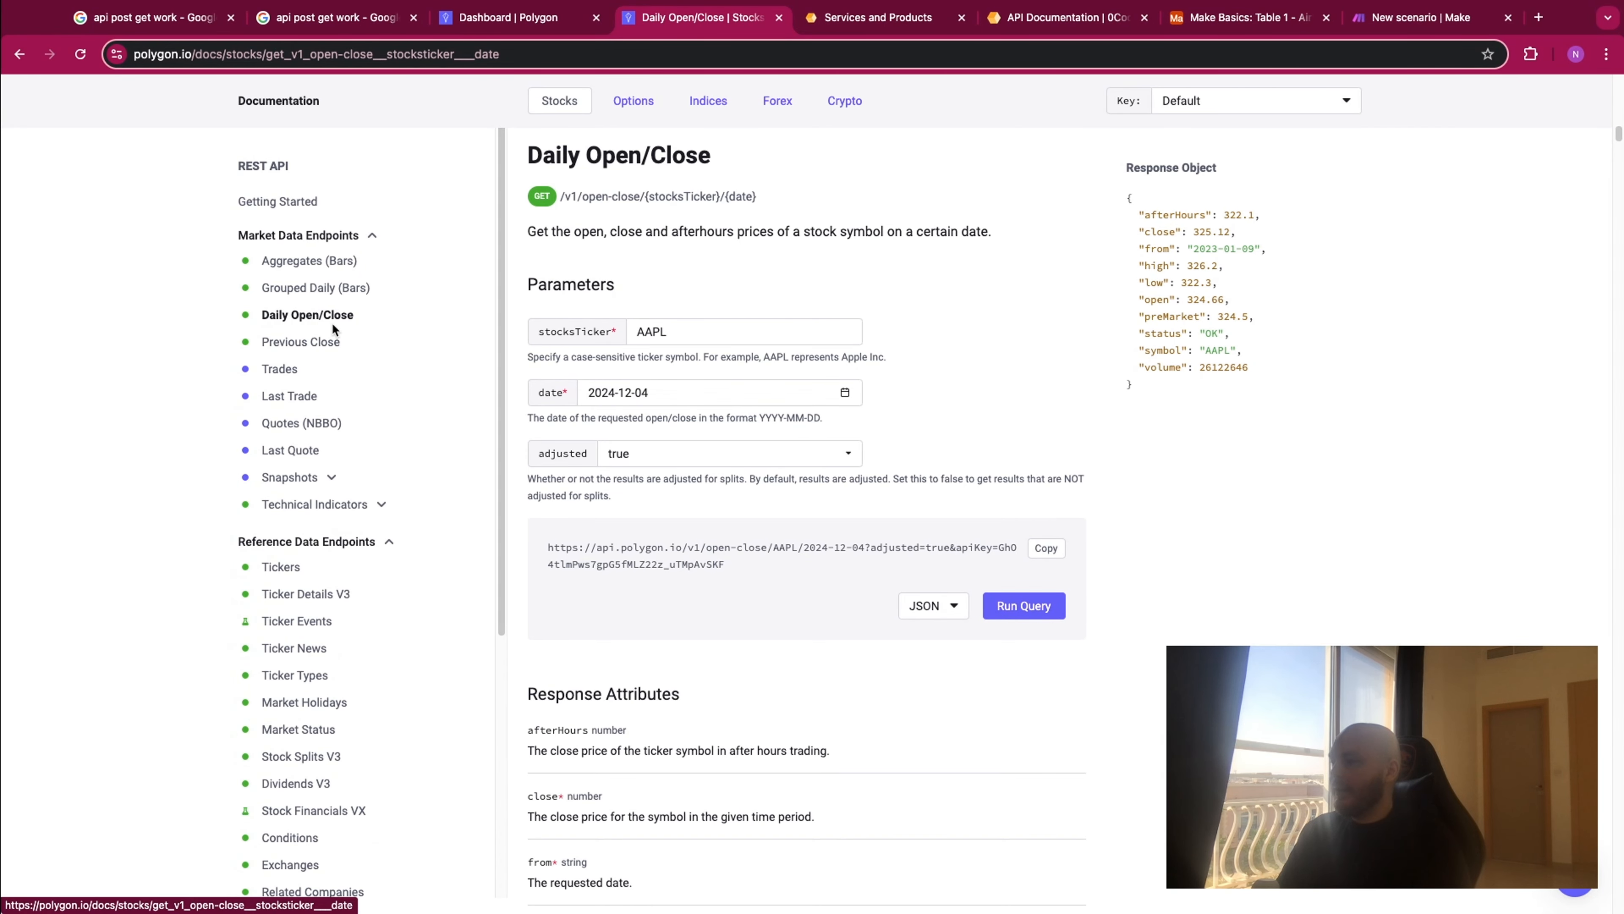
{"action": "scroll", "coordinate": [656, 308], "scroll_direction": "up", "scroll_amount": 1}
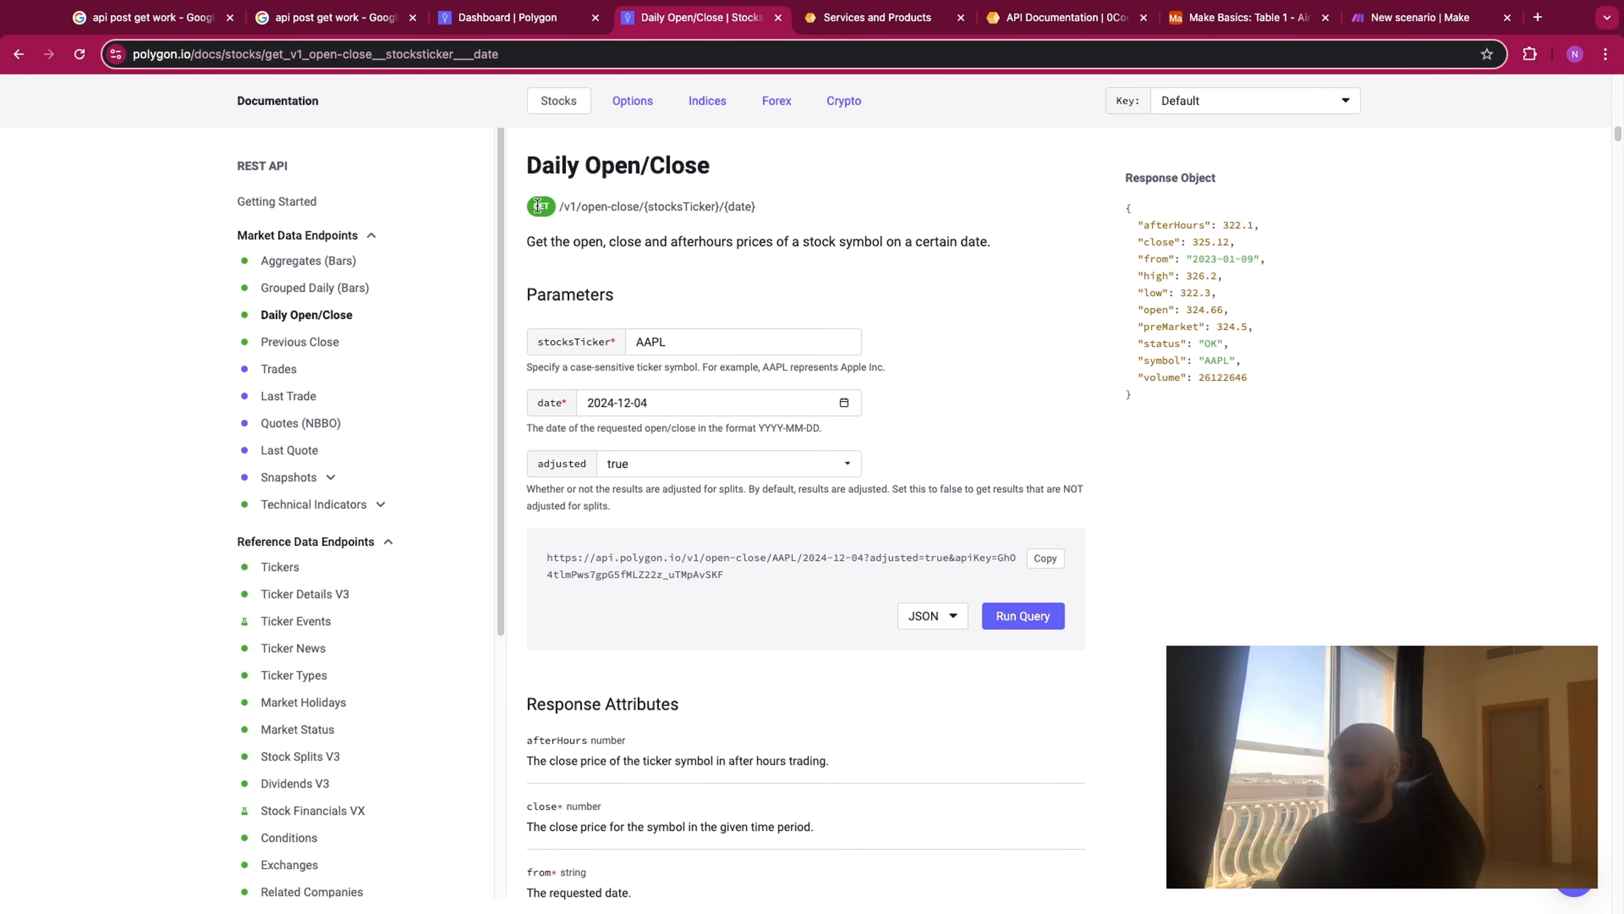
- Compare the HTTP module's URL and method settings in Make with Polygon's Daily Open/Close endpoint
{"action": "left_click", "coordinate": [1429, 23]}
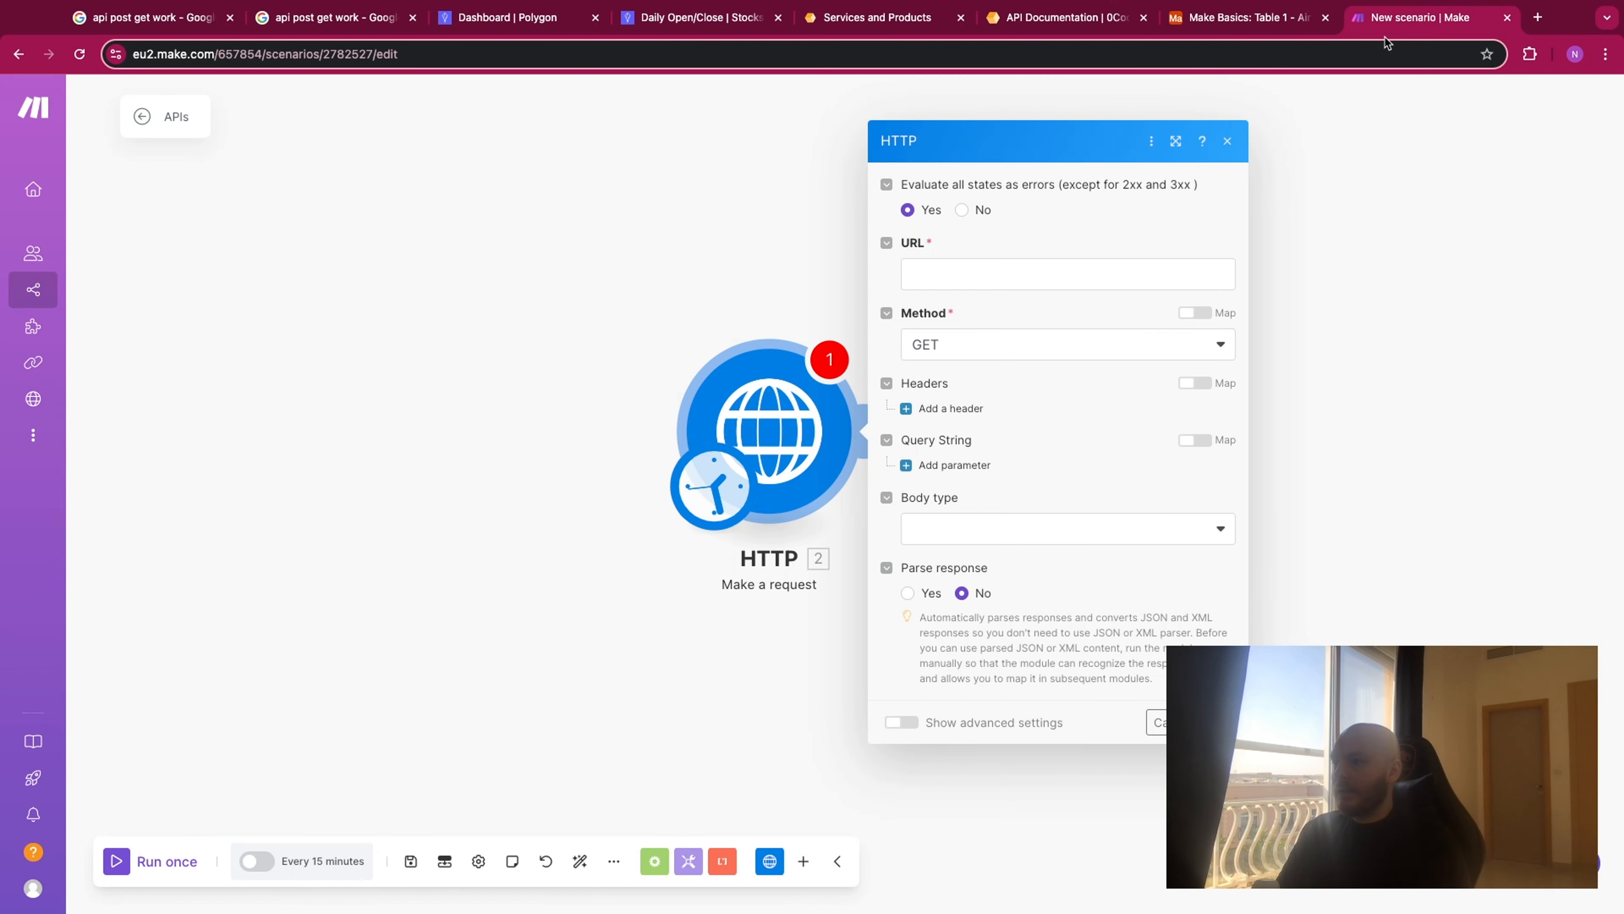
{"action": "left_click", "coordinate": [695, 26]}
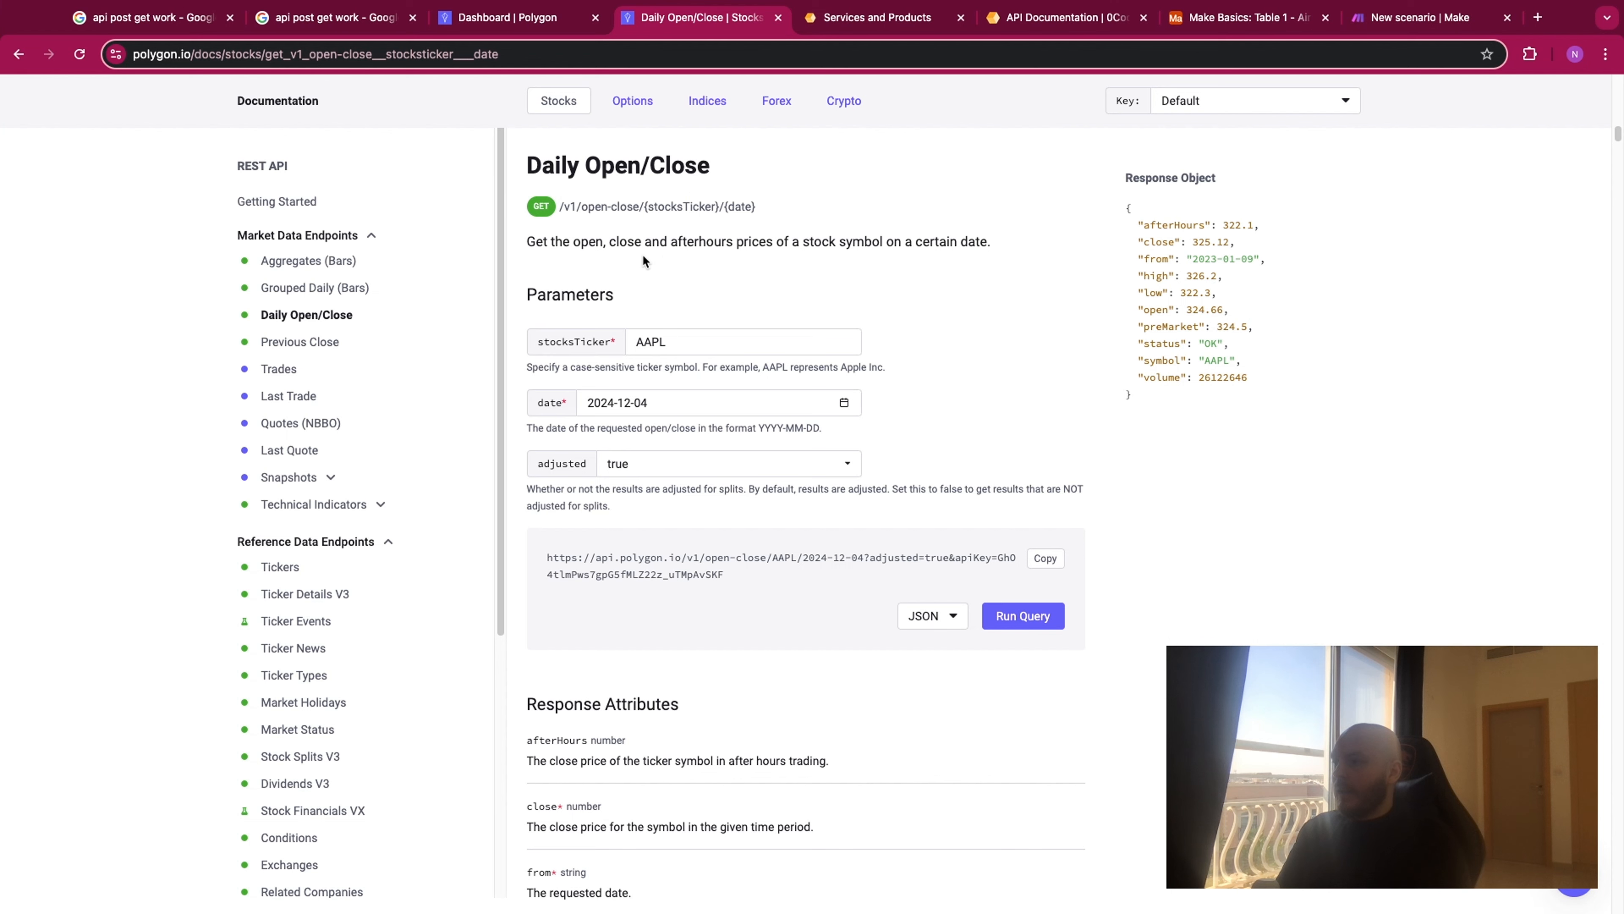
{"action": "left_click", "coordinate": [1381, 22]}
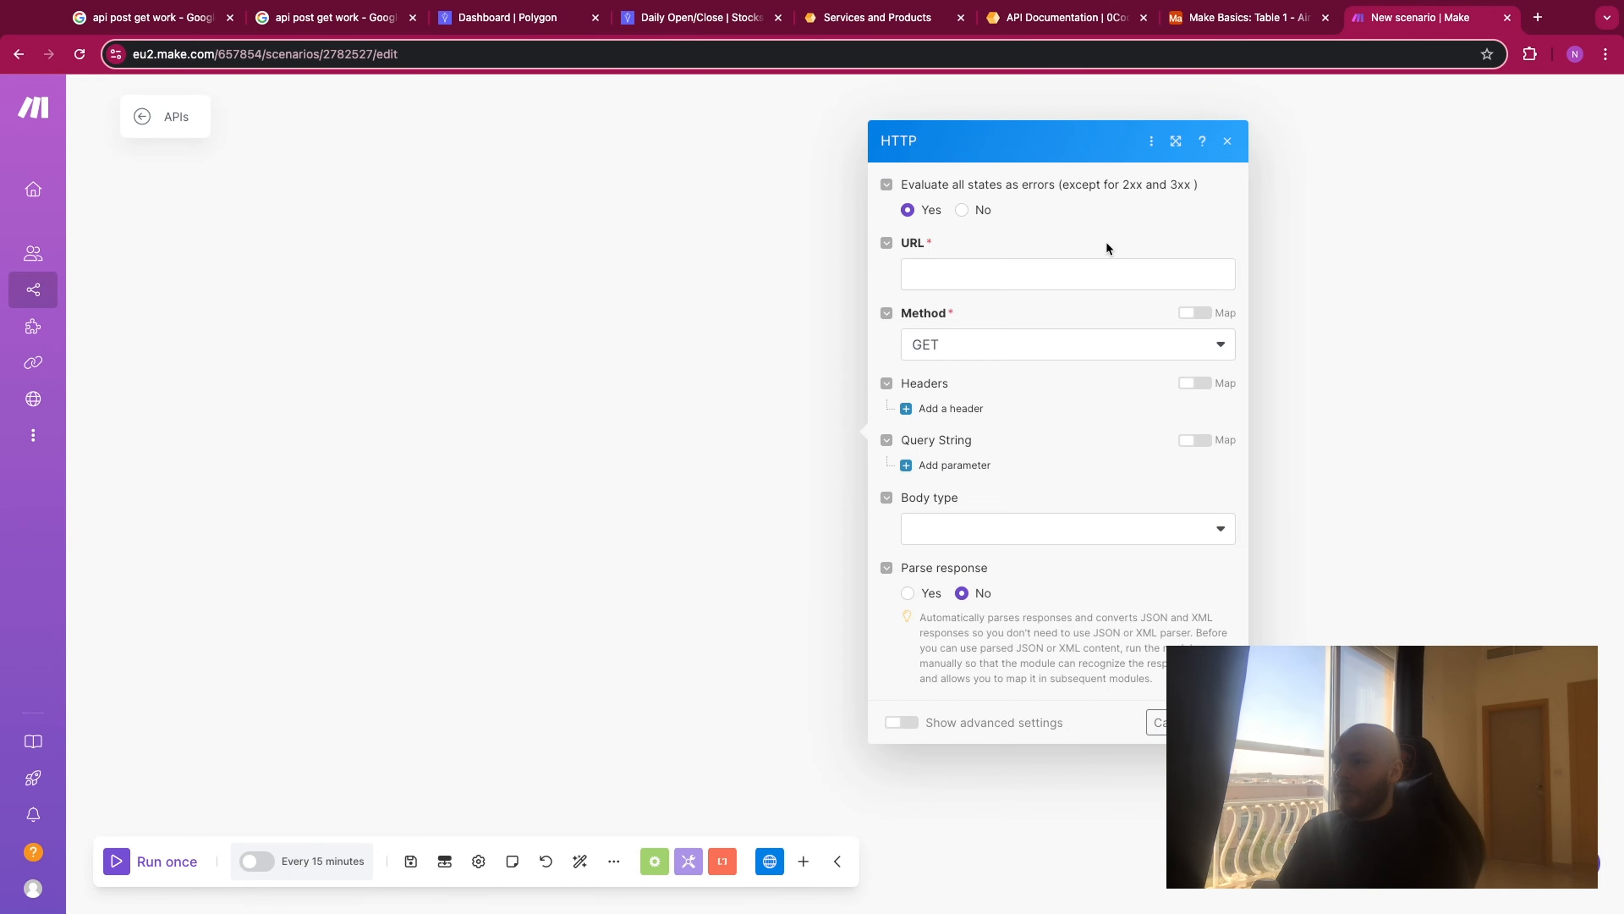
- In the Polygon documentation, set the Daily Open/Close date to 2024-12-03 and copy the generated request URL
{"action": "left_click", "coordinate": [695, 21]}
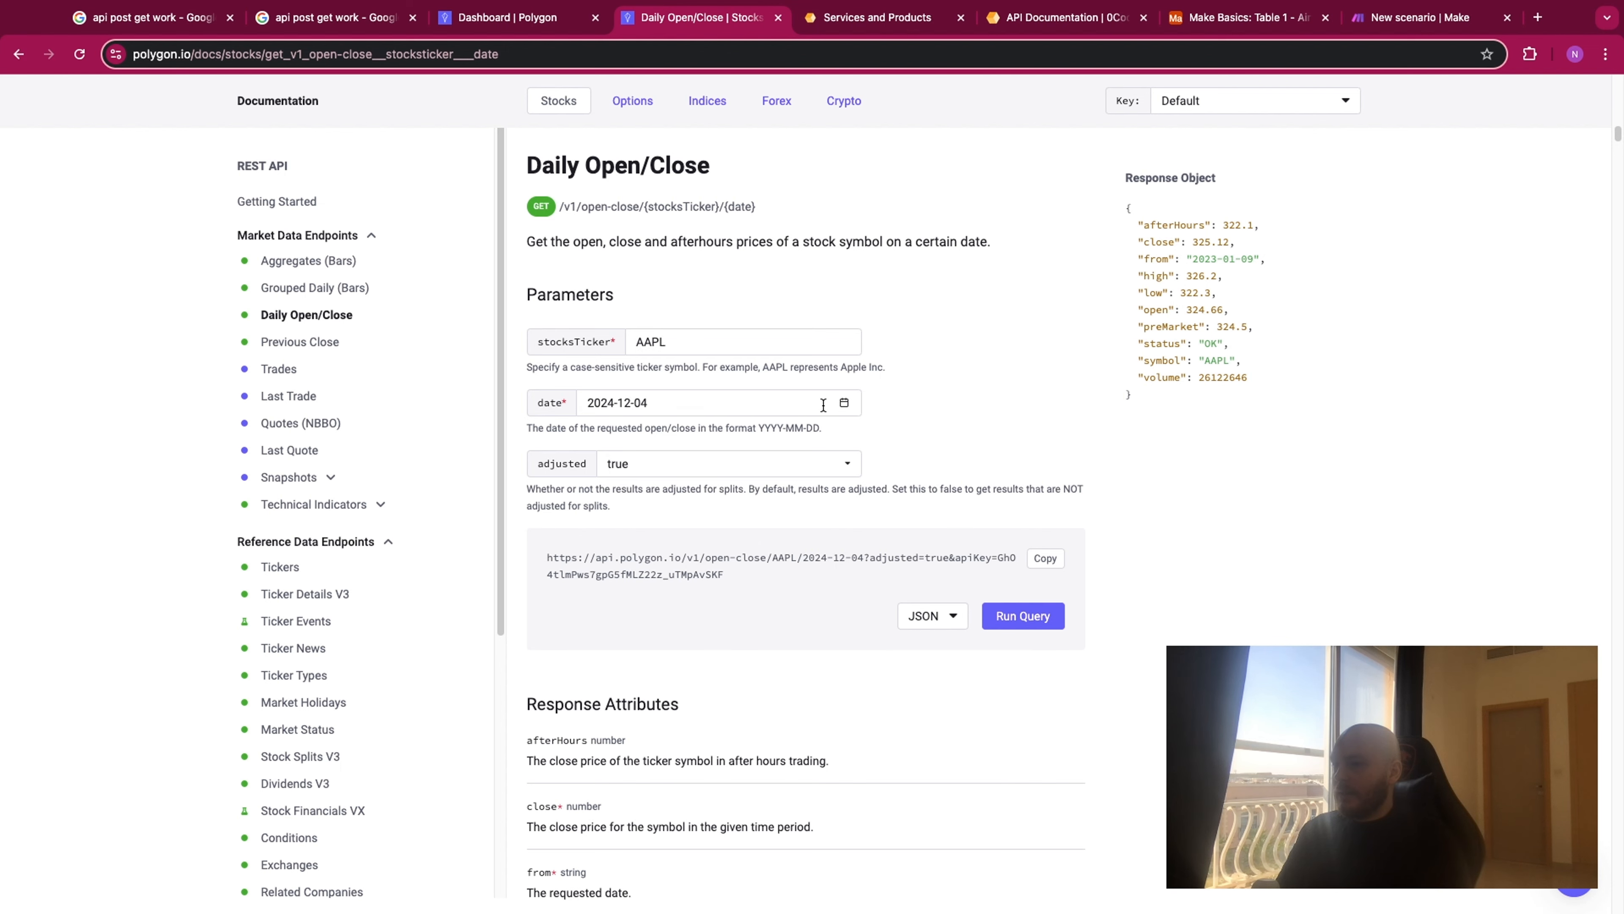
{"action": "left_click", "coordinate": [845, 405]}
{"action": "left_click", "coordinate": [723, 508]}
{"action": "scroll", "coordinate": [794, 326], "scroll_direction": "down", "scroll_amount": 1}
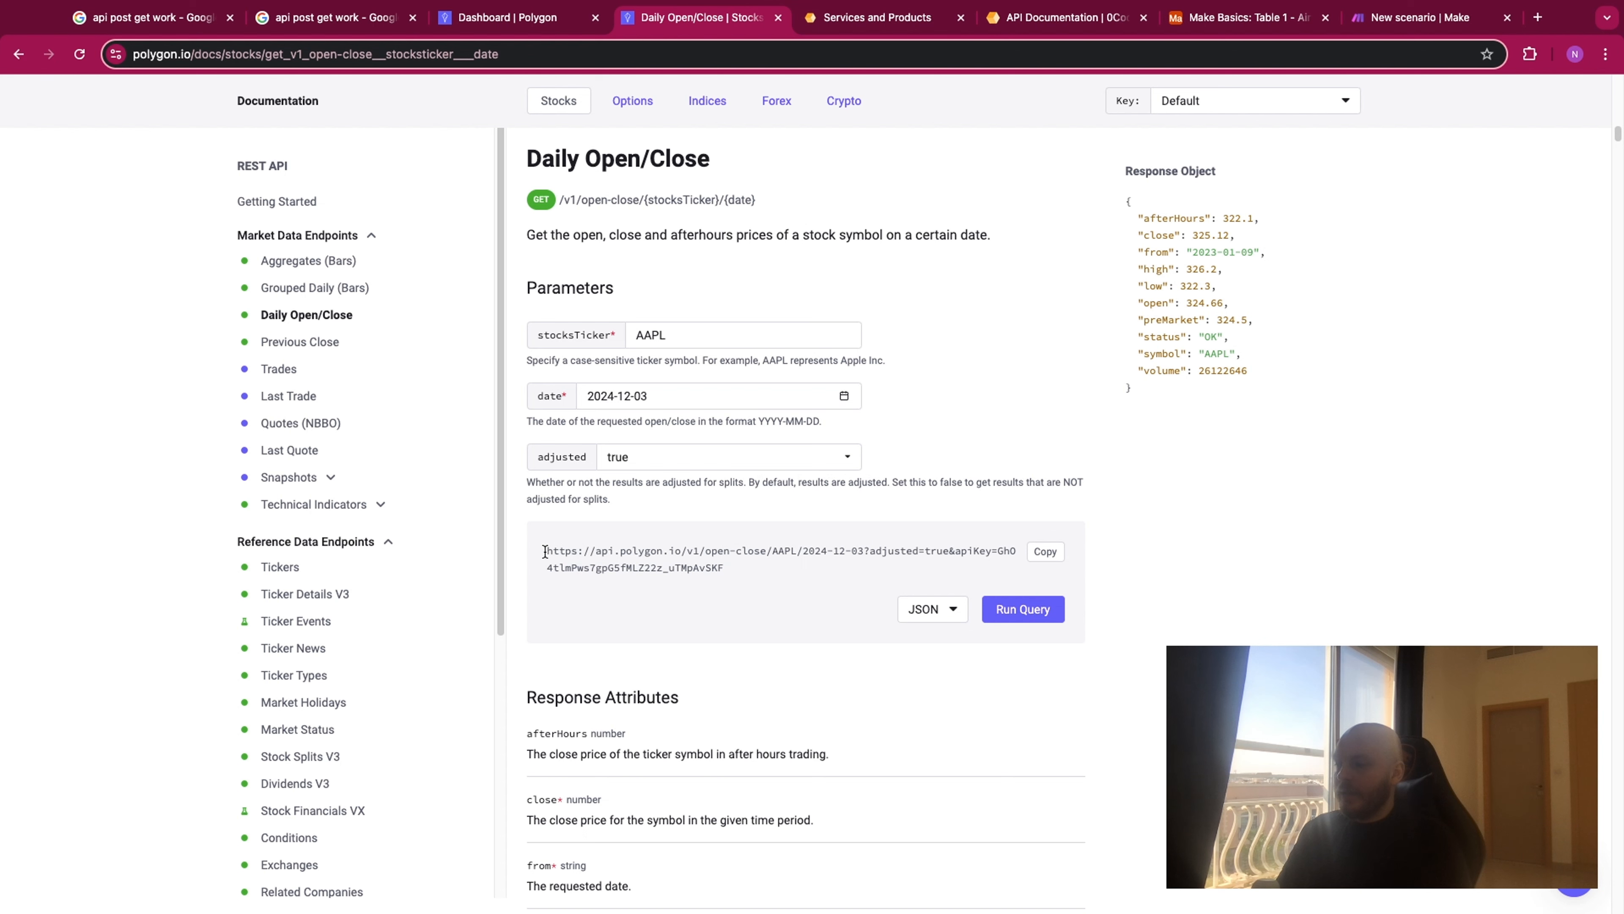
{"action": "left_click_drag", "start_coordinate": [545, 551], "coordinate": [721, 574]}
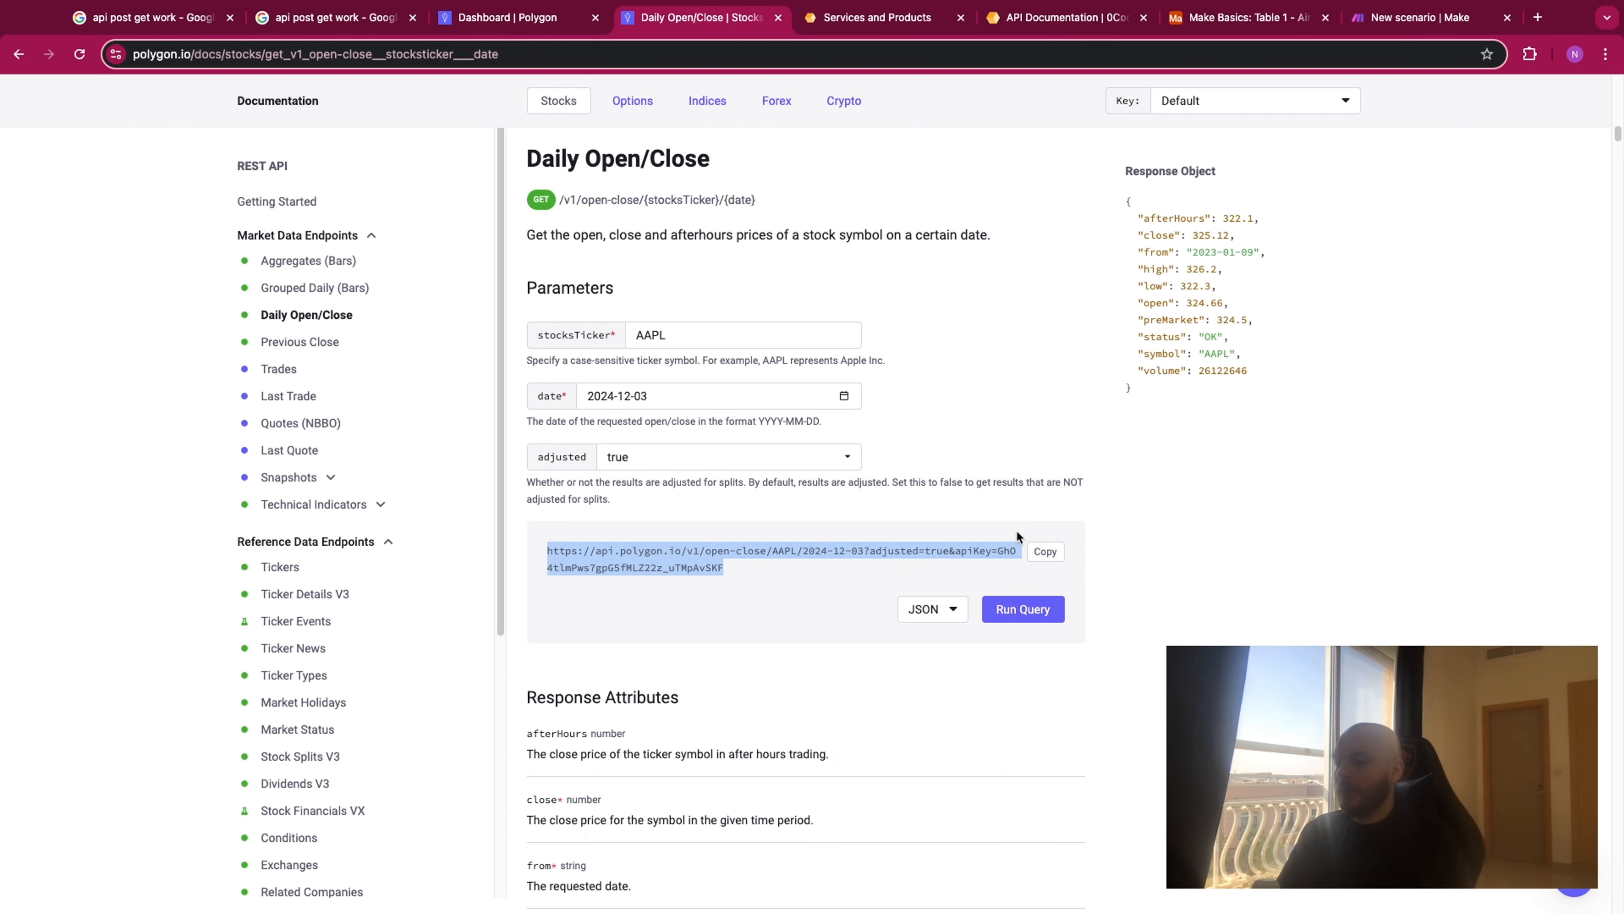
{"action": "left_click", "coordinate": [1044, 552]}
{"action": "left_click", "coordinate": [969, 567]}
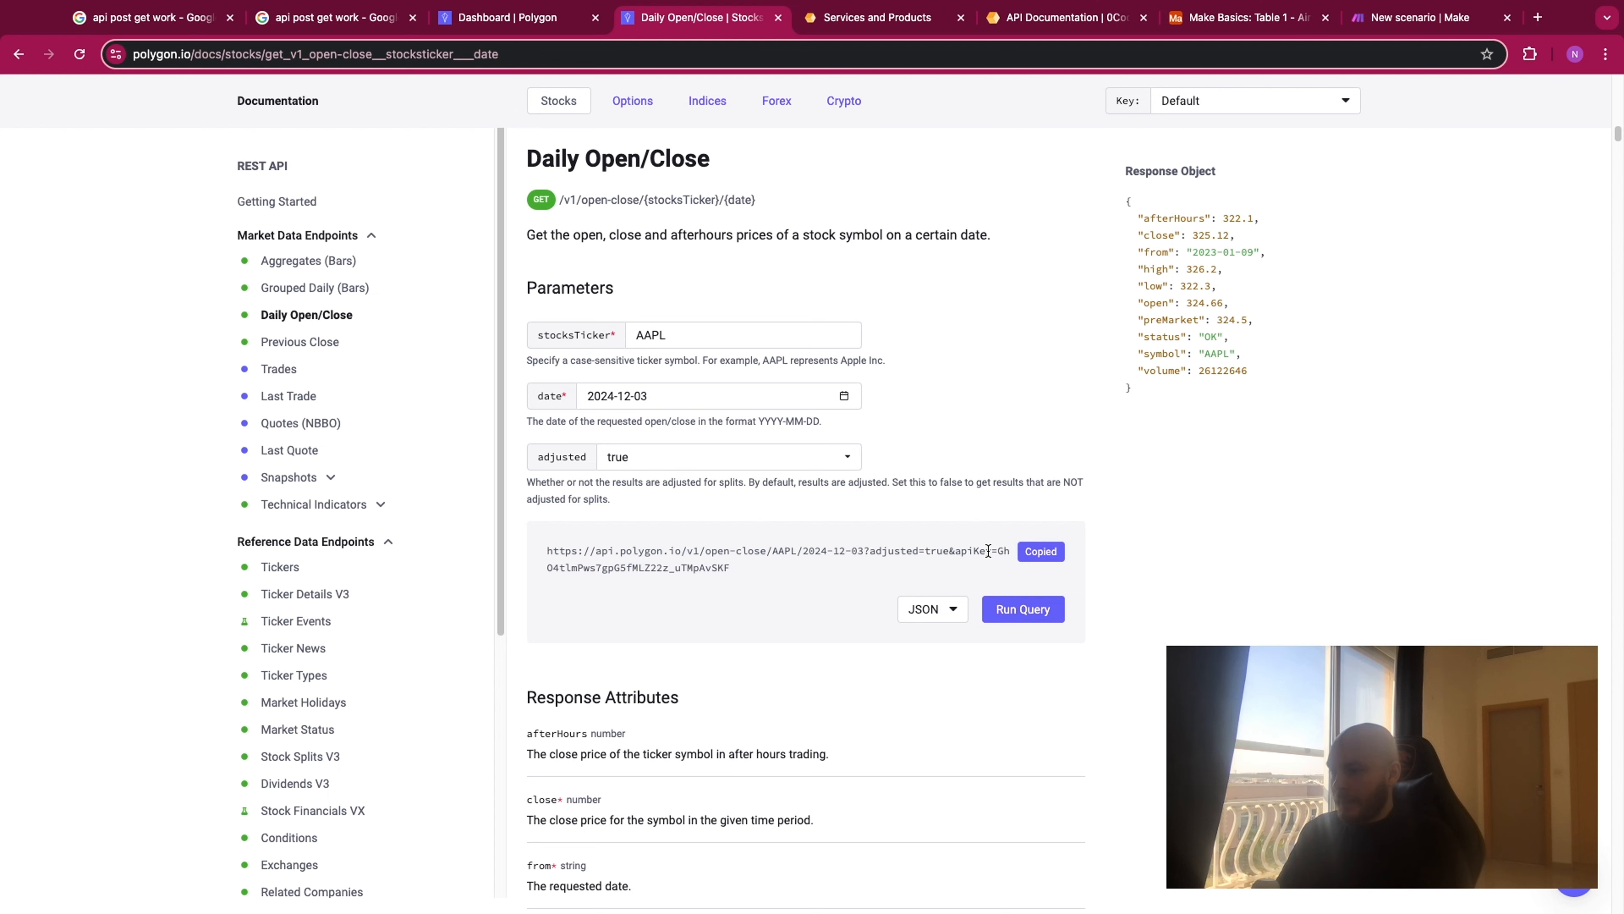
- Compare the API key embedded in the request URL with the default key on the Polygon dashboard
{"action": "left_click_drag", "start_coordinate": [957, 551], "coordinate": [864, 574]}
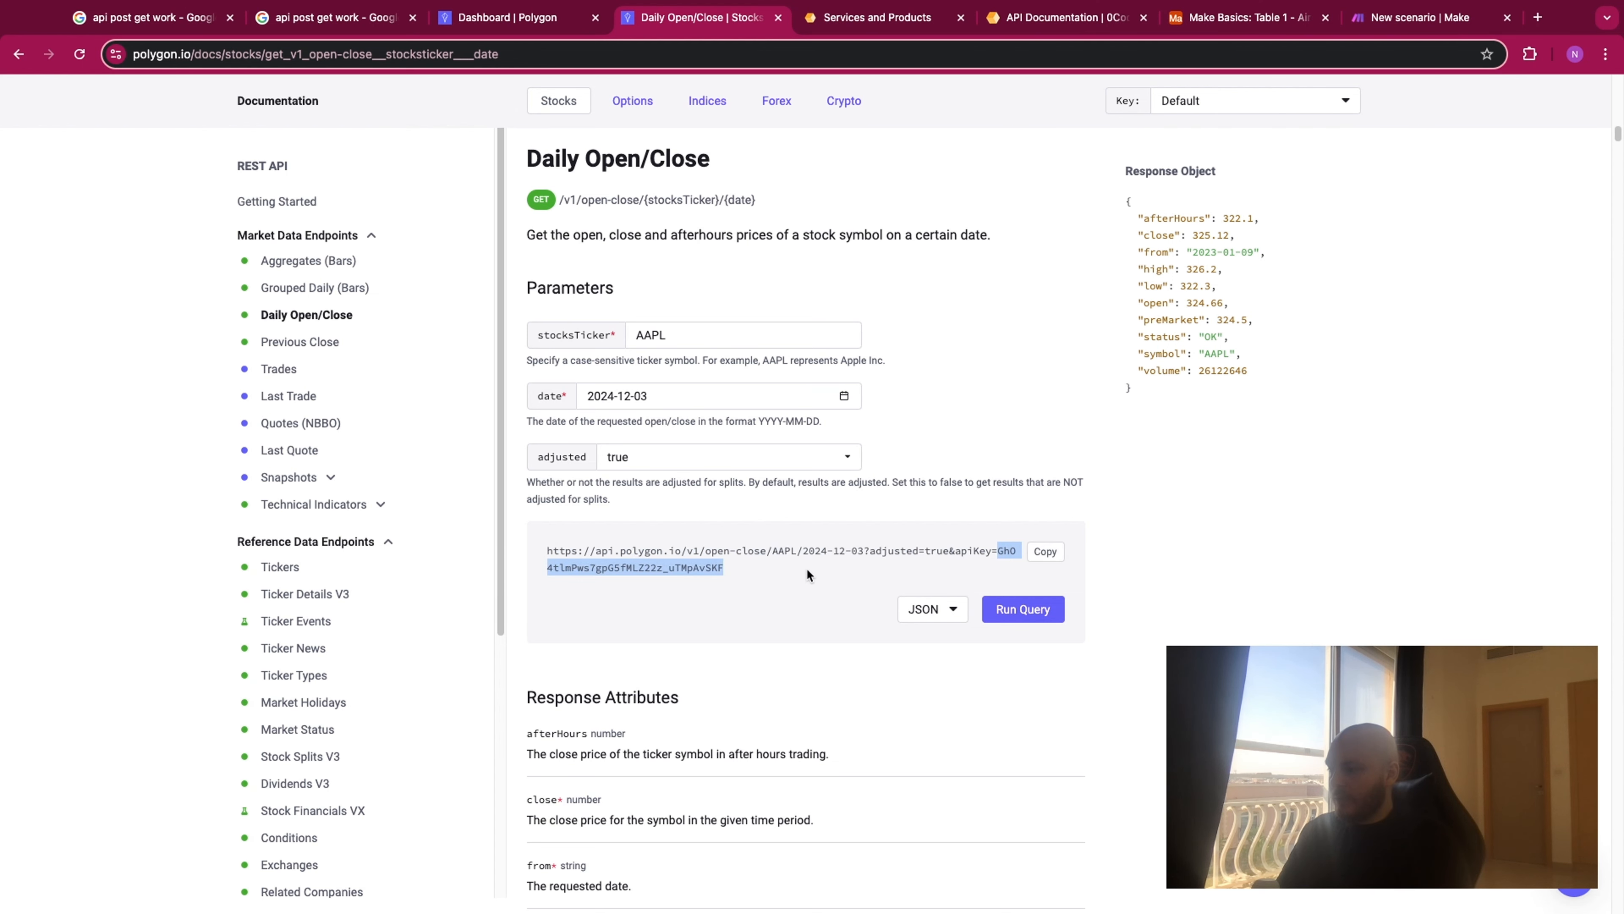
{"action": "left_click", "coordinate": [525, 22]}
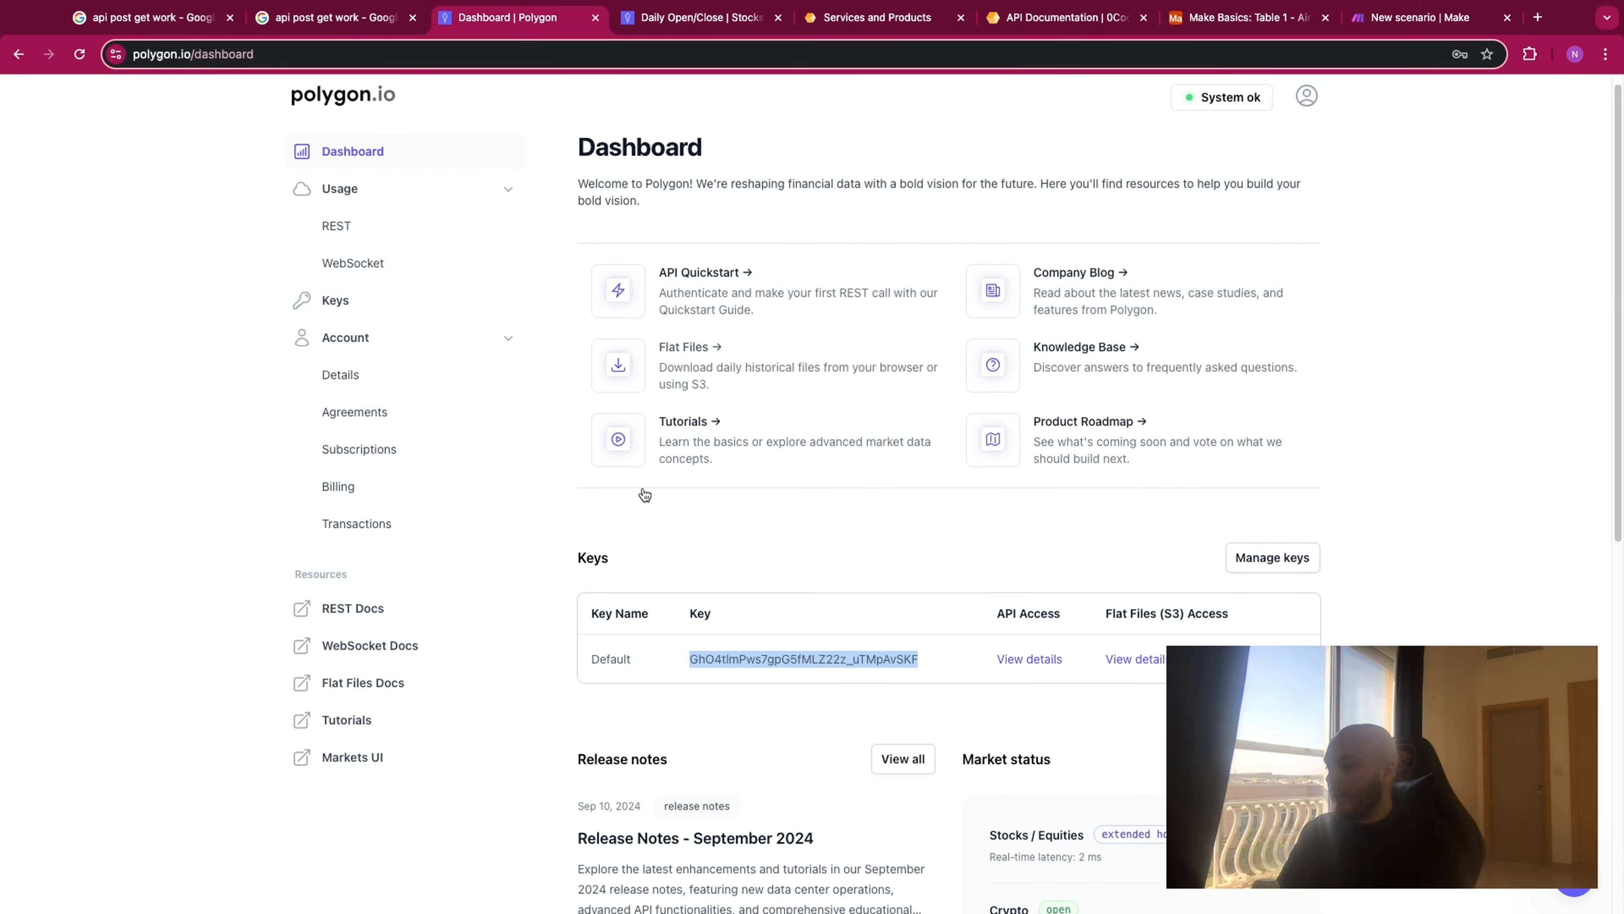
{"action": "left_click", "coordinate": [693, 659]}
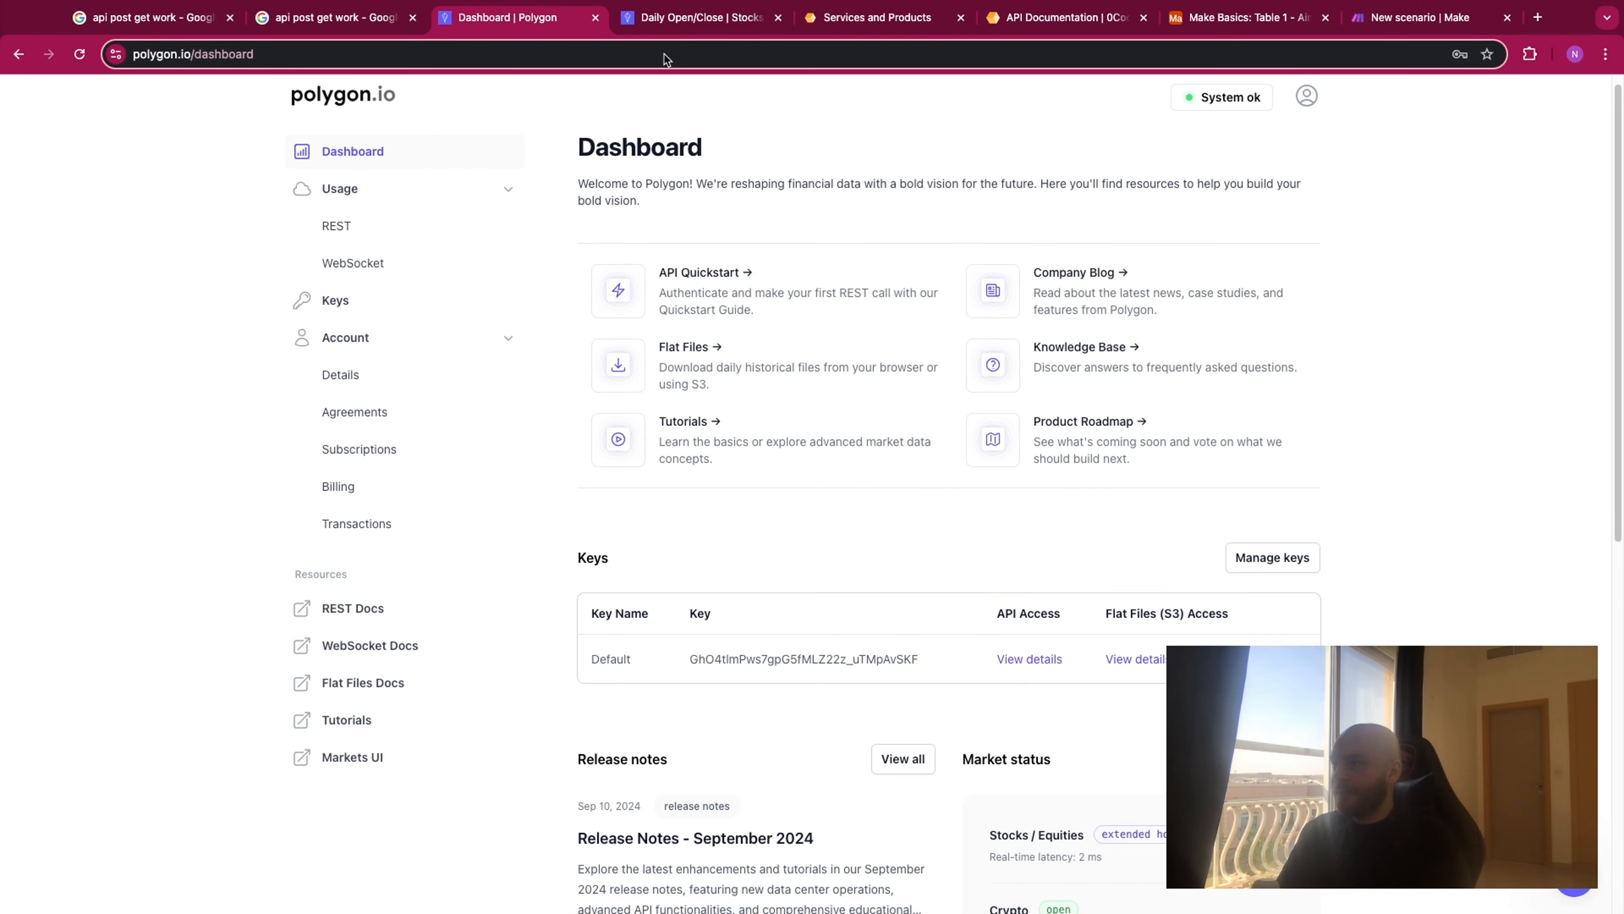
{"action": "left_click", "coordinate": [672, 28]}
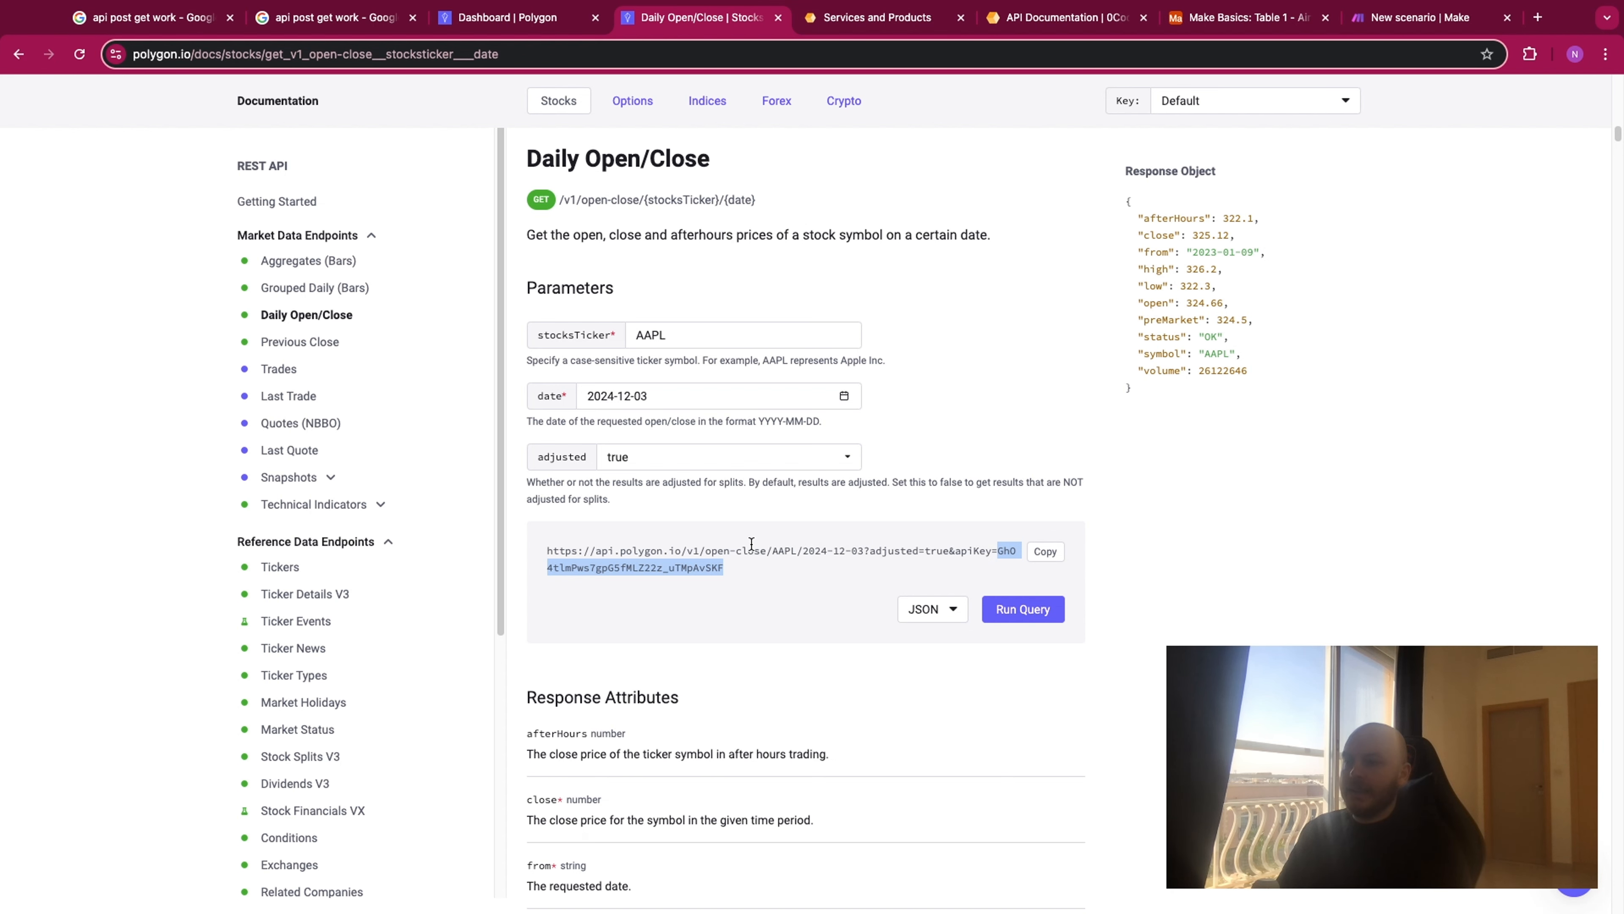
- Examine the full Daily Open/Close request URL and the sample response object
{"action": "left_click_drag", "start_coordinate": [742, 568], "coordinate": [552, 548]}
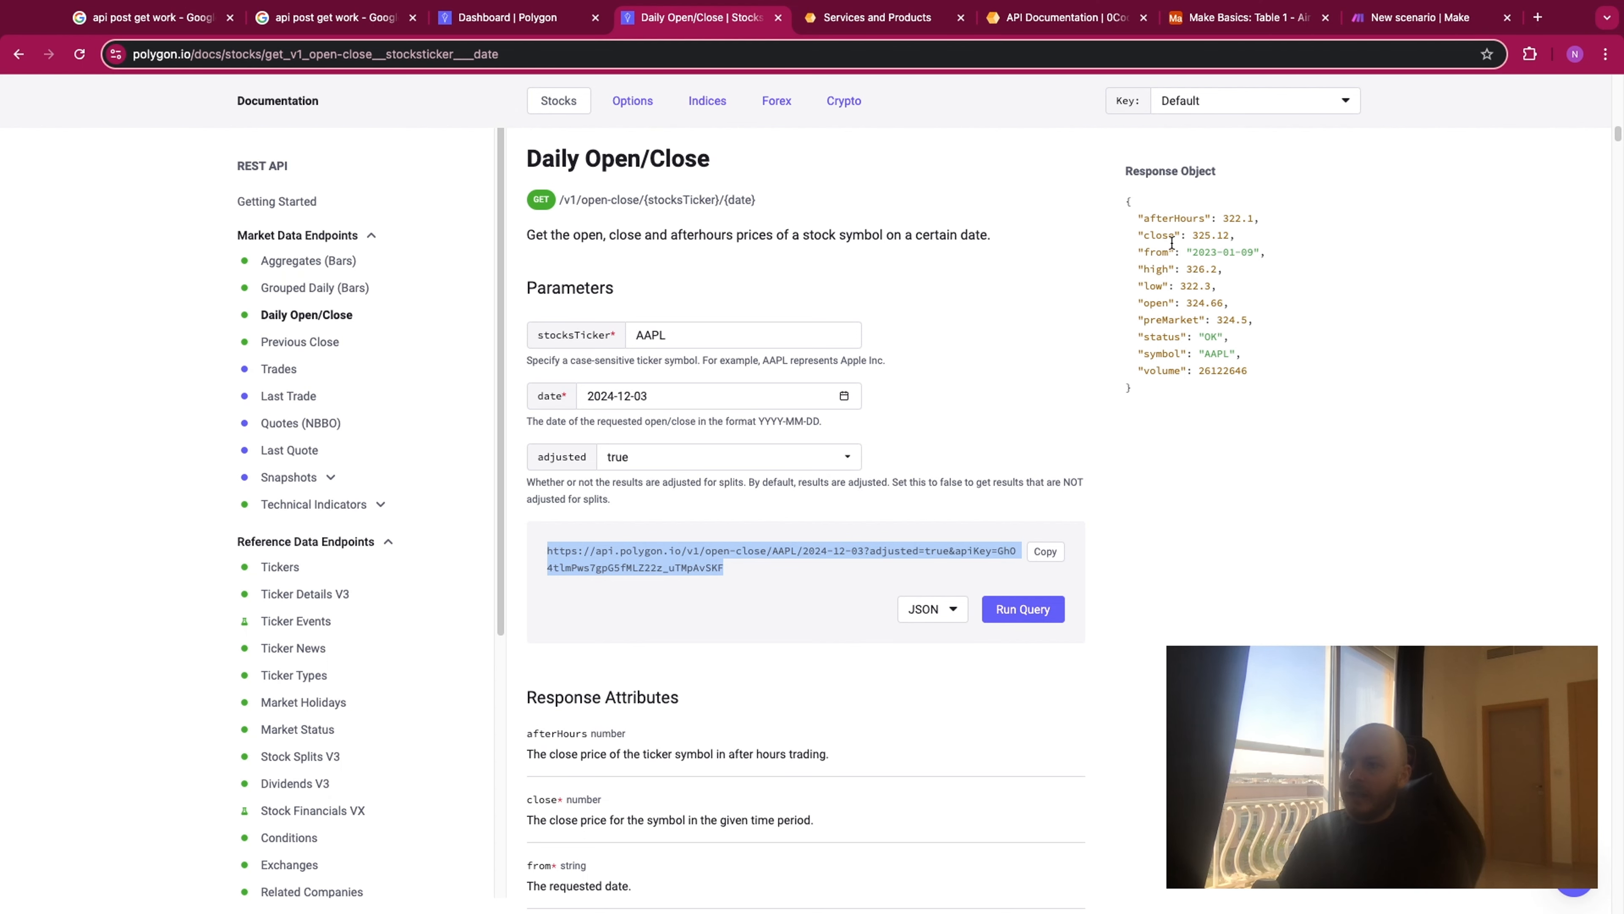
{"action": "left_click_drag", "start_coordinate": [1127, 200], "coordinate": [1224, 387]}
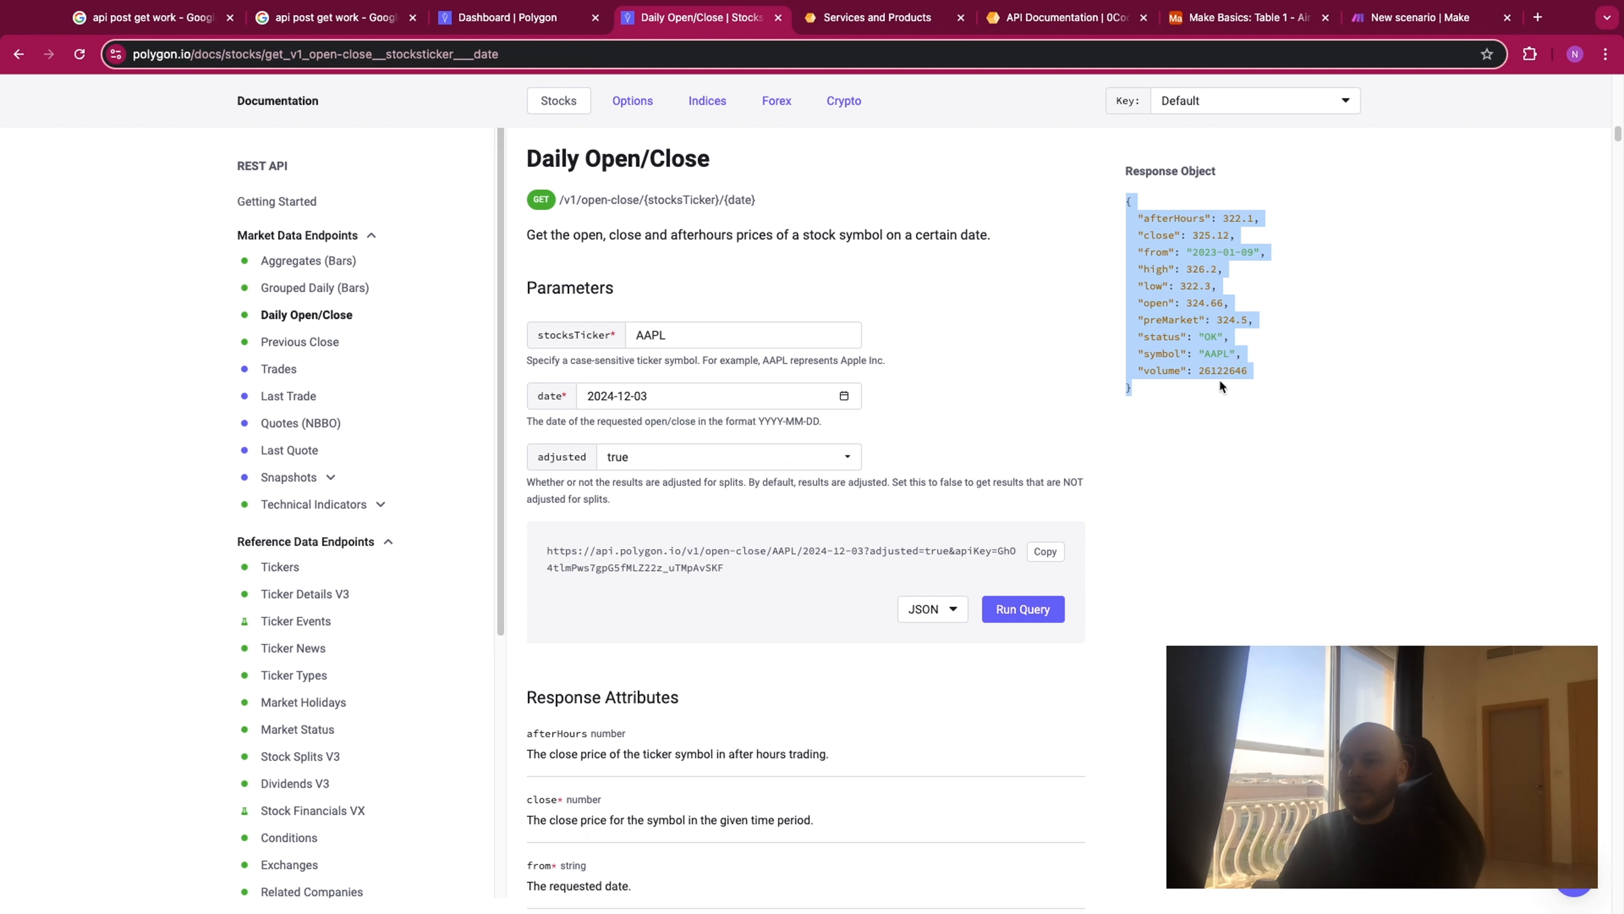
{"action": "left_click", "coordinate": [1208, 249]}
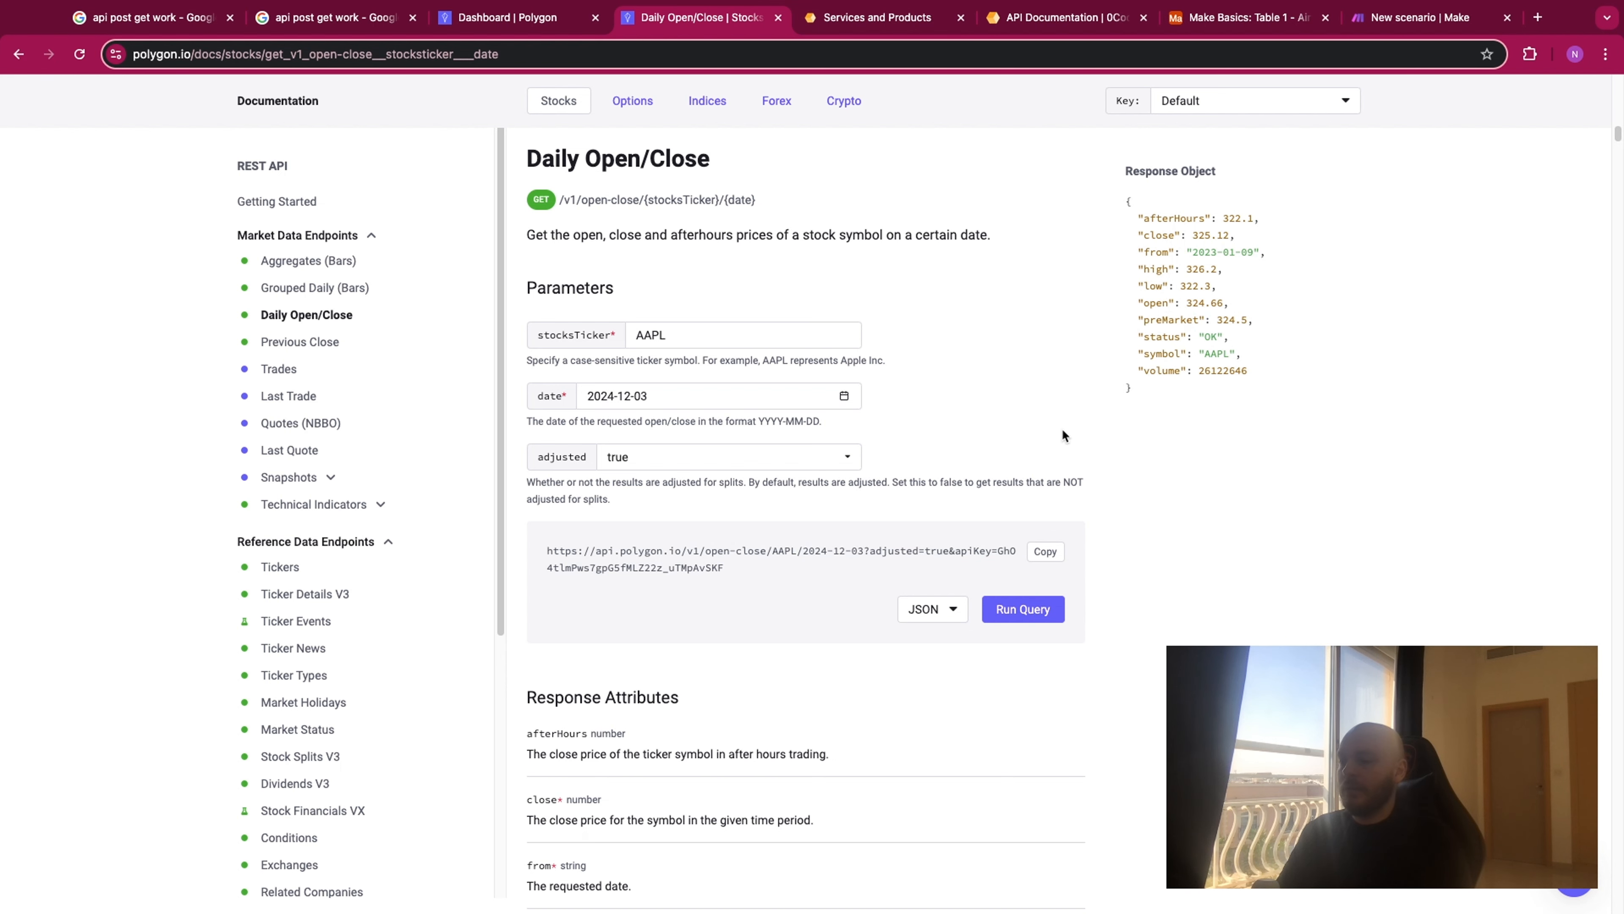
- Copy the AAPL Daily Open/Close request URL with its API key and paste it as the URL of Make's HTTP module
{"action": "left_click", "coordinate": [1045, 552]}
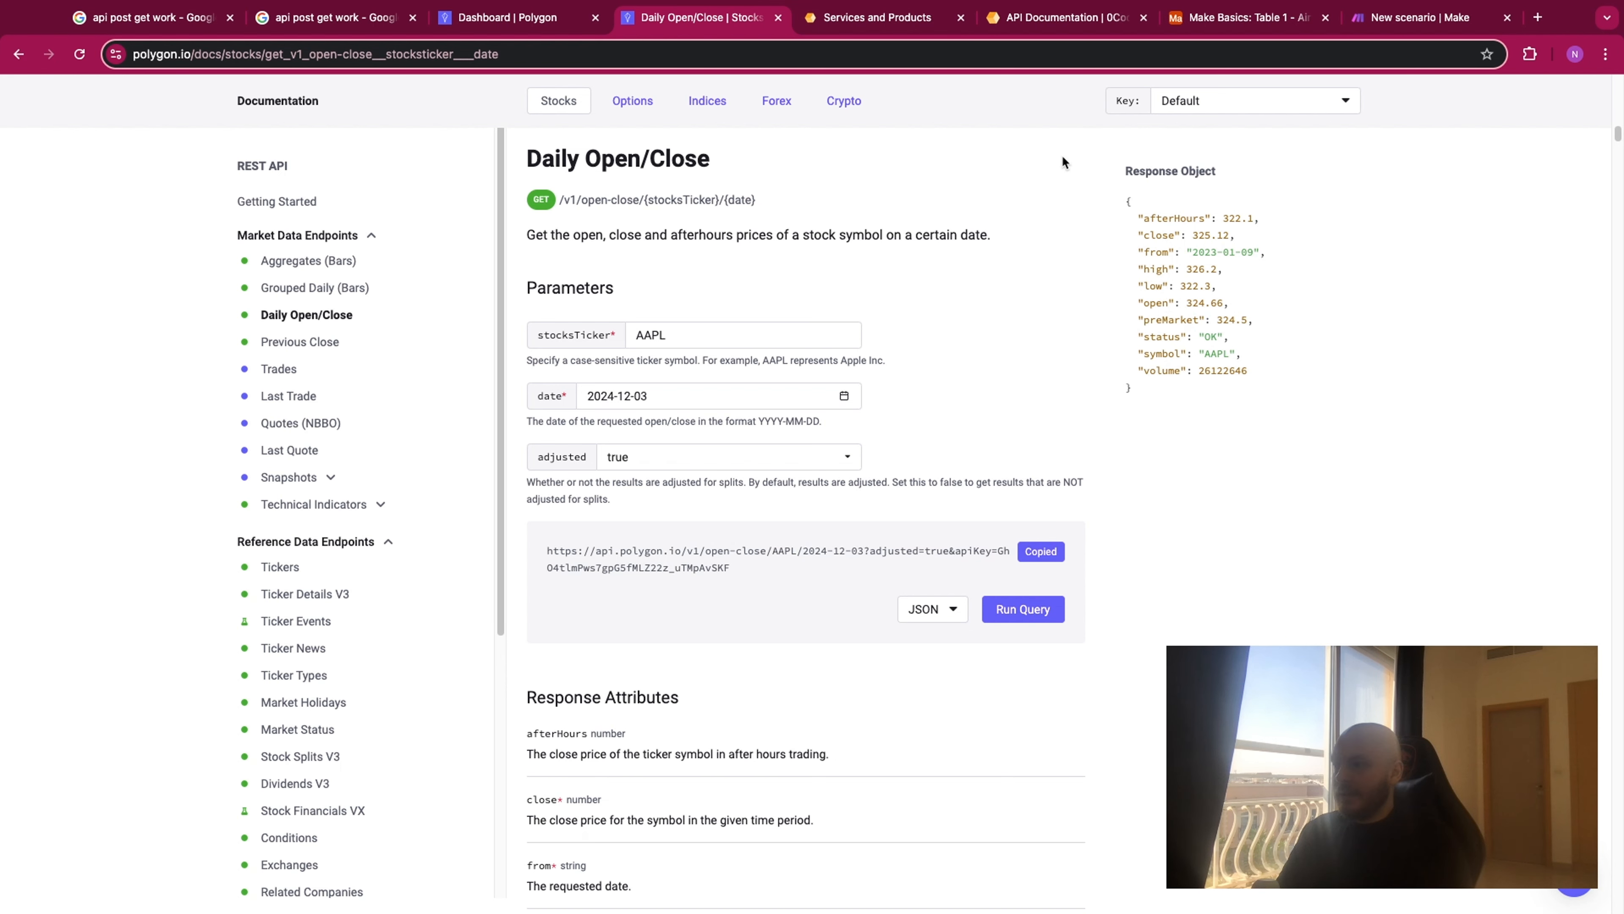
{"action": "left_click", "coordinate": [1388, 26]}
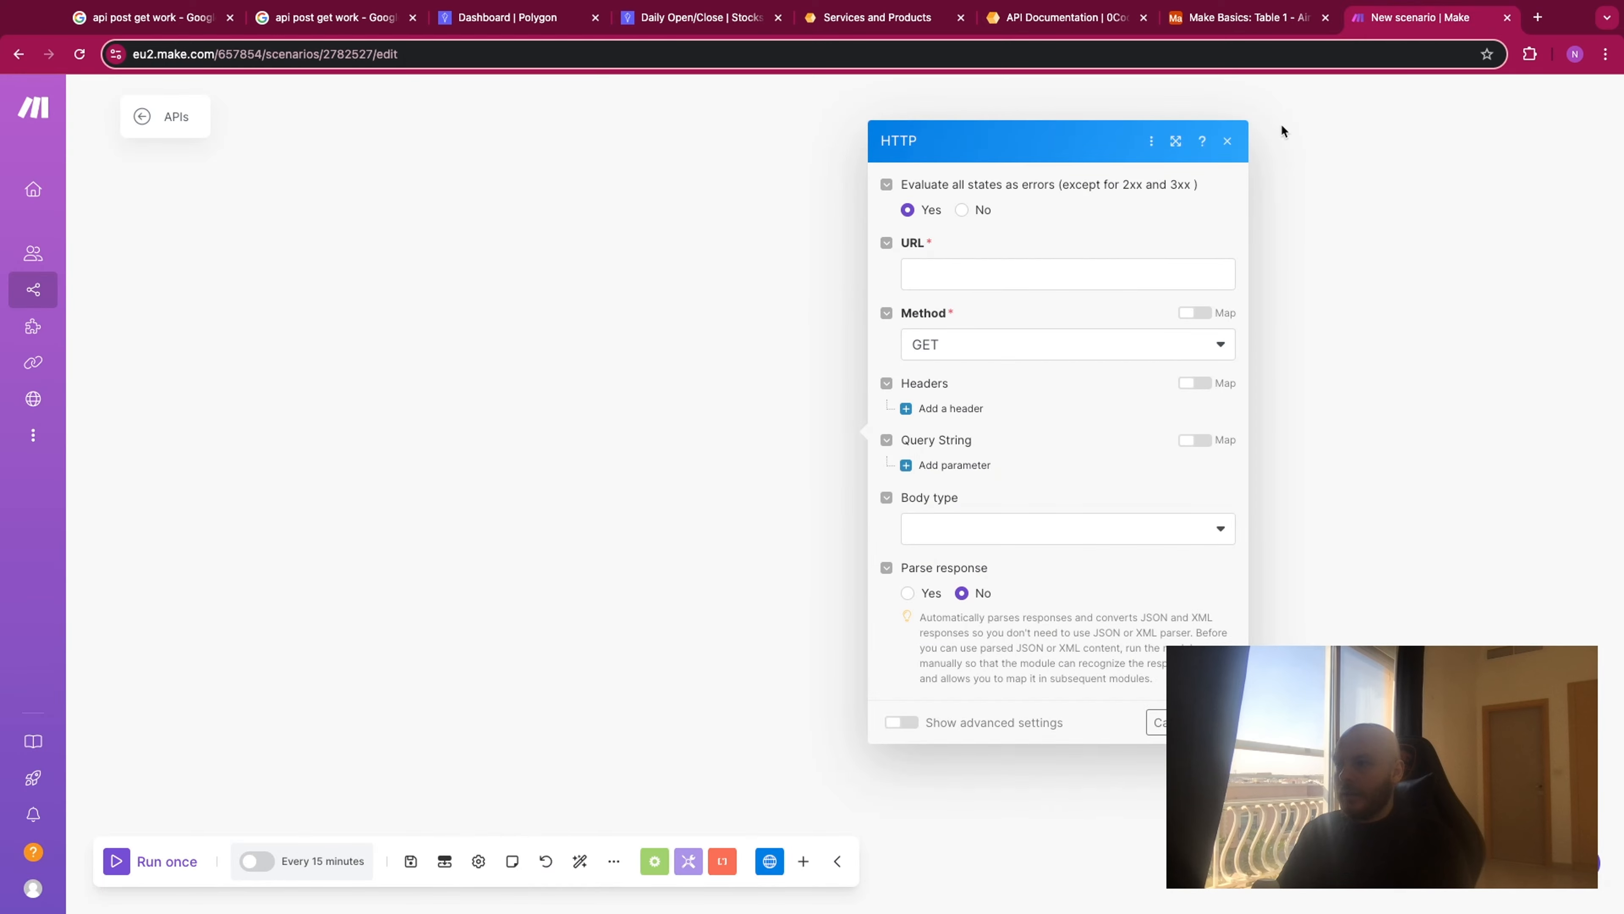
{"action": "left_click", "coordinate": [1074, 272]}
{"action": "key", "text": "ctrl+v"}
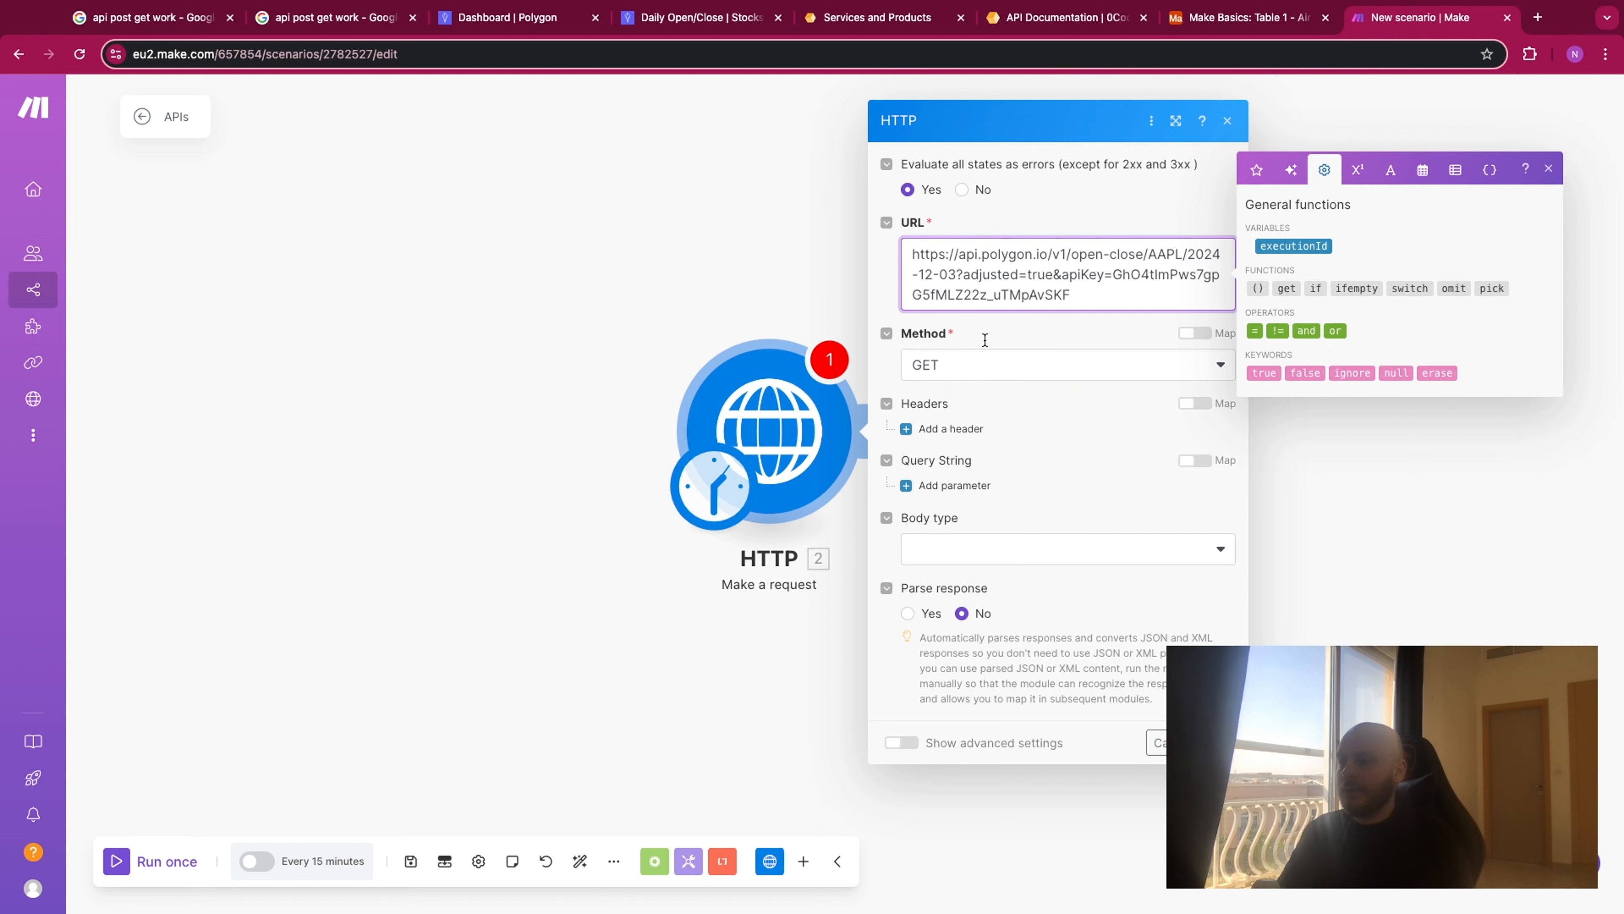
- Enable response parsing in the HTTP module and close its settings
{"action": "left_click", "coordinate": [909, 615]}
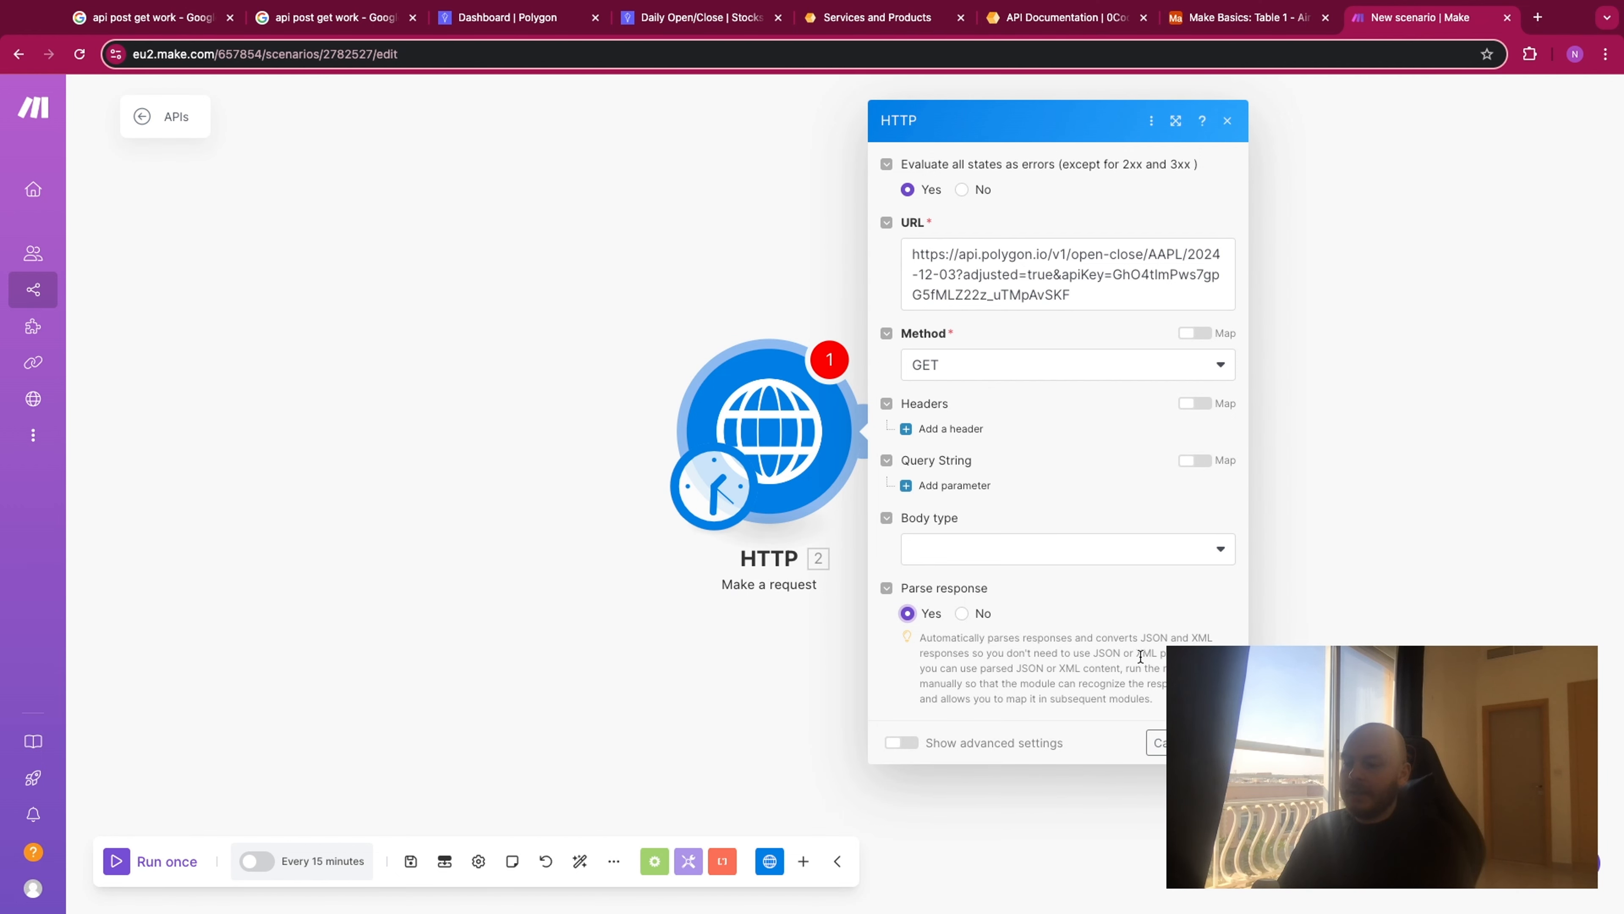
{"action": "left_click", "coordinate": [1228, 120]}
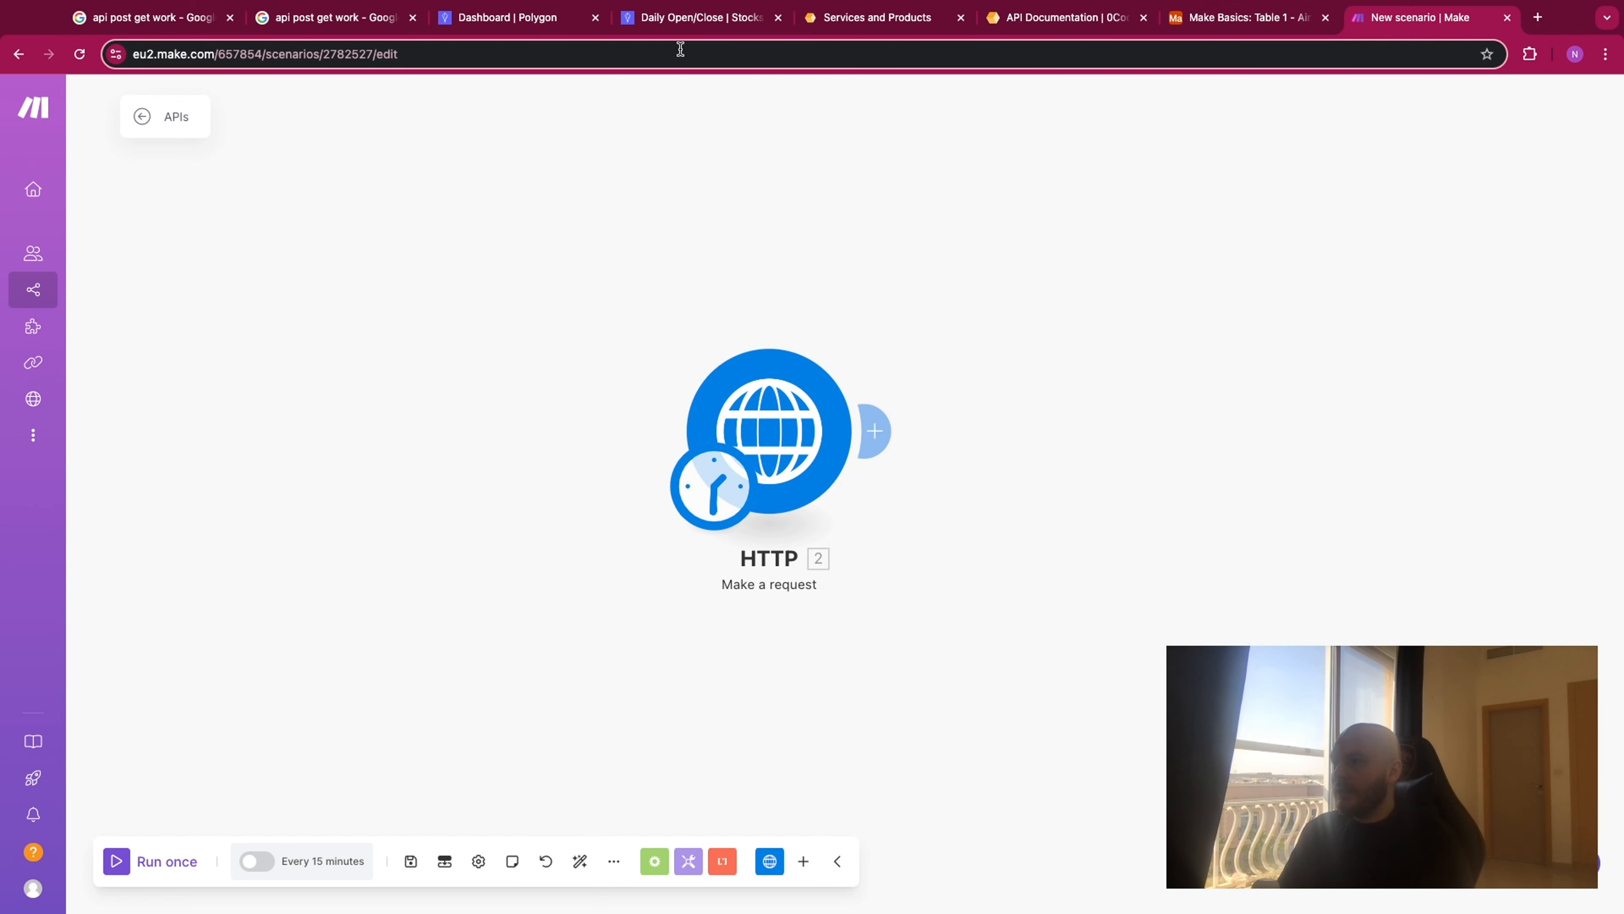
- Switch to the Make Basics base in Airtable and rename the primary Name field of Table 1 to Symbole
{"action": "left_click", "coordinate": [683, 19]}
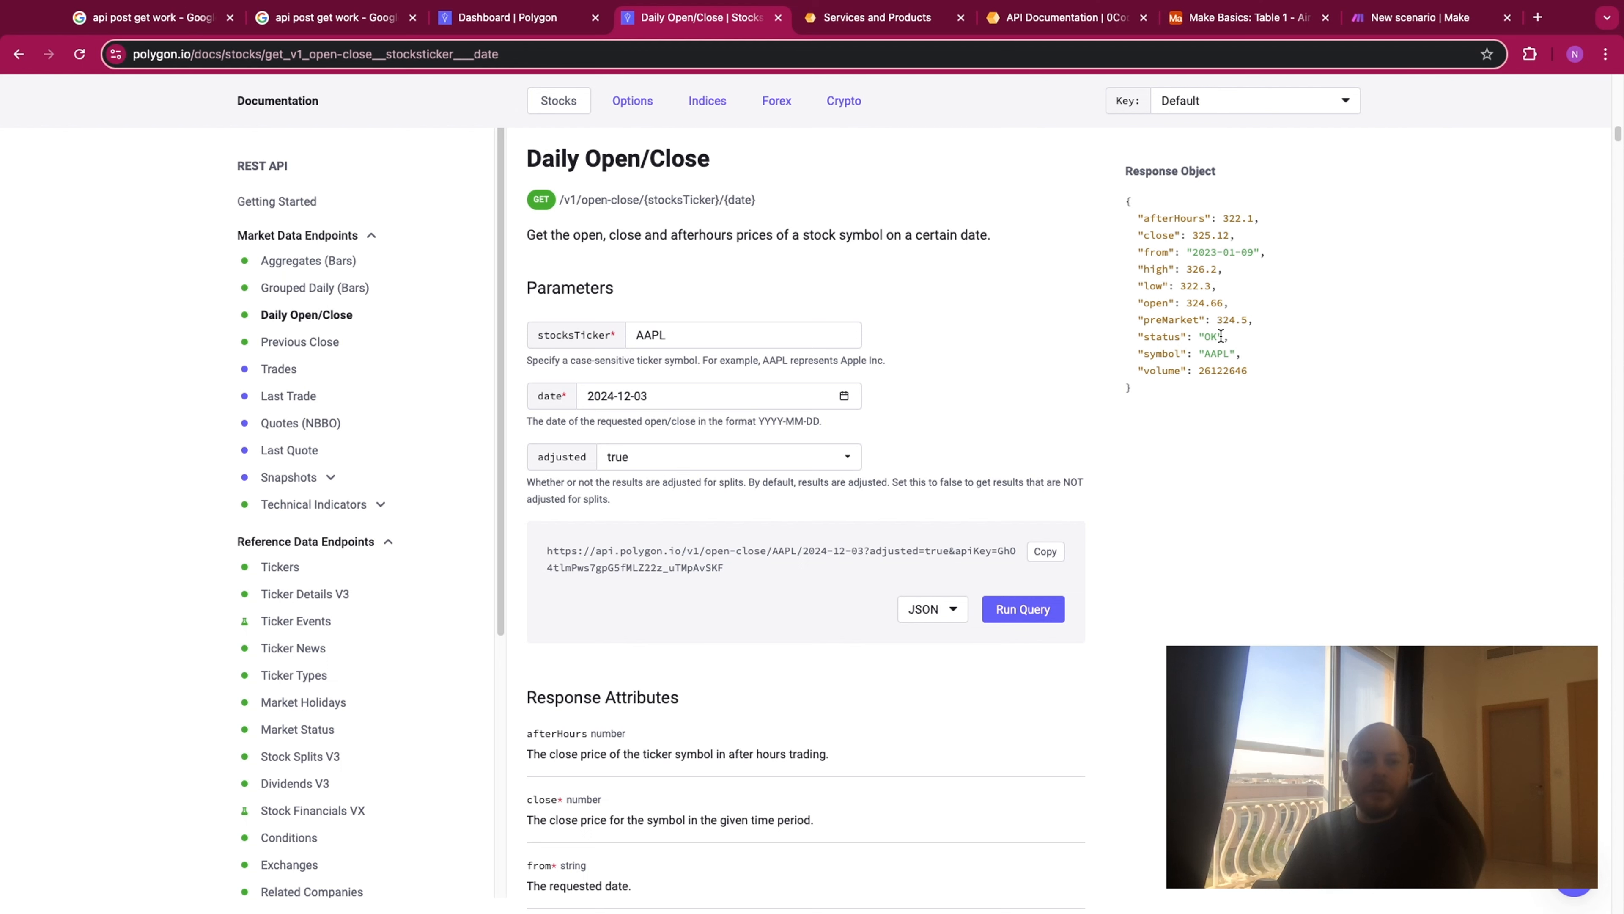
{"action": "left_click", "coordinate": [1220, 22]}
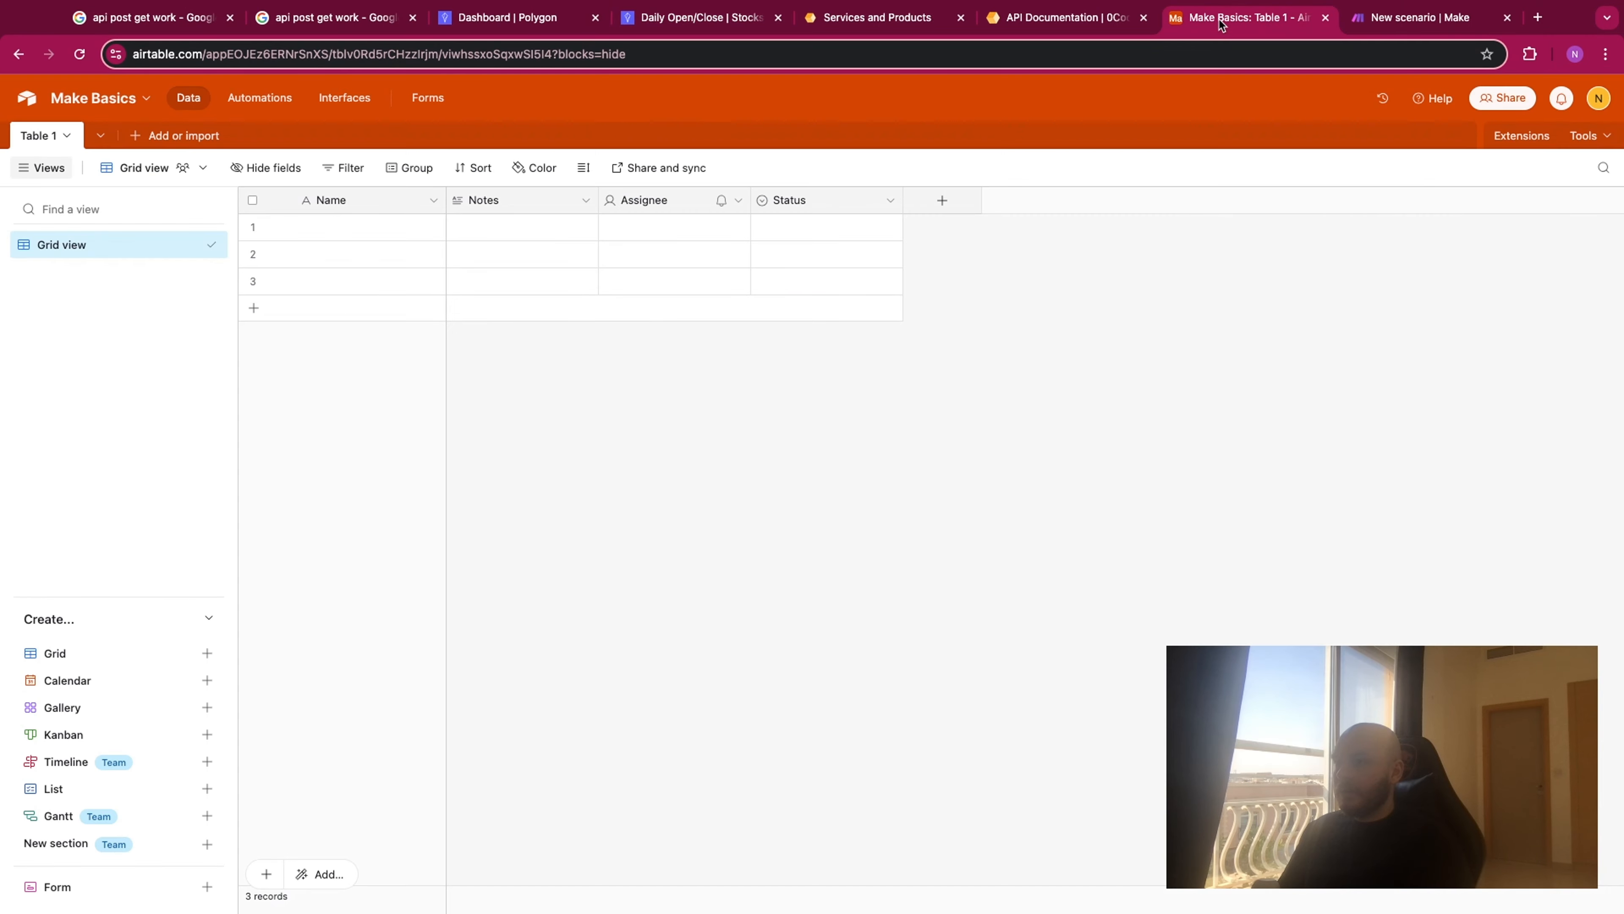
{"action": "double_click", "coordinate": [374, 205]}
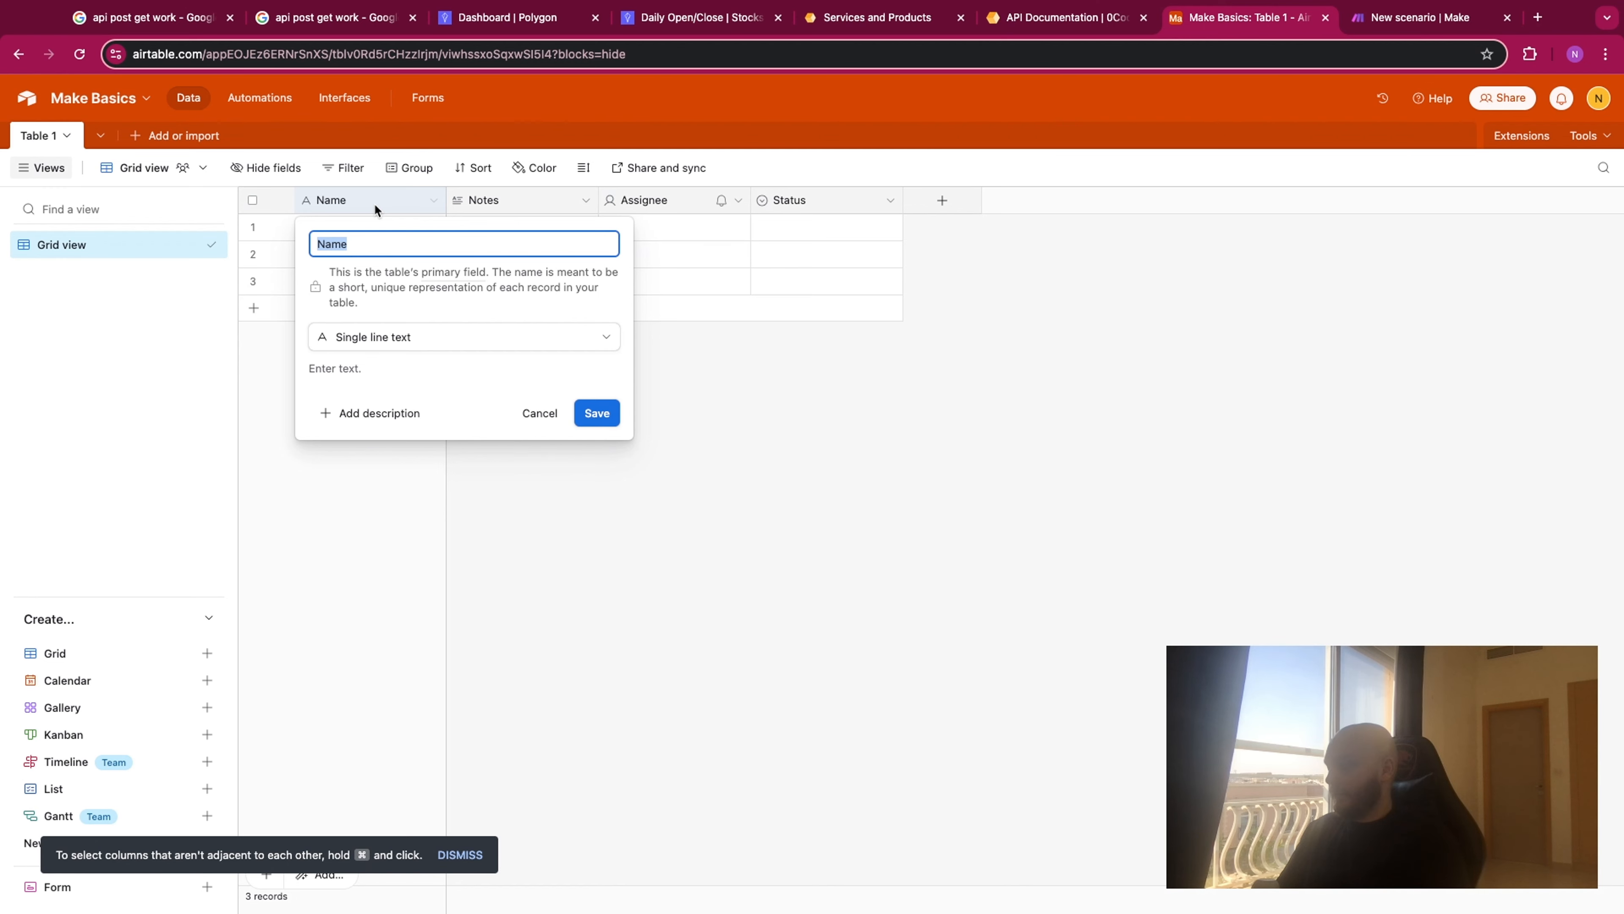
{"action": "type", "text": "Symb"}
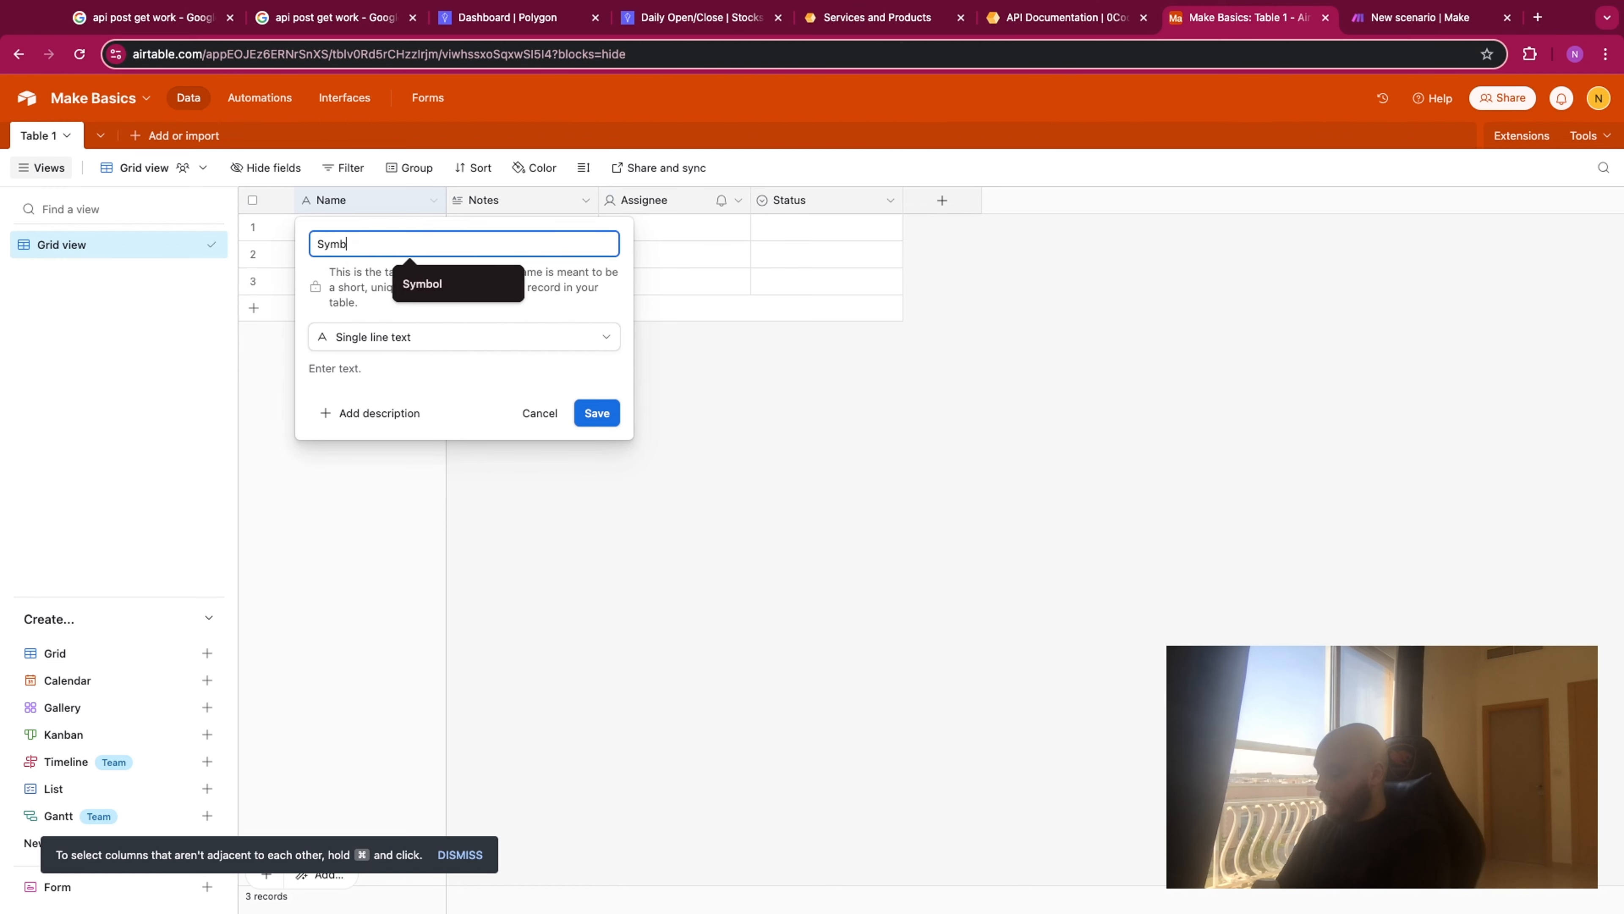
{"action": "type", "text": "ole"}
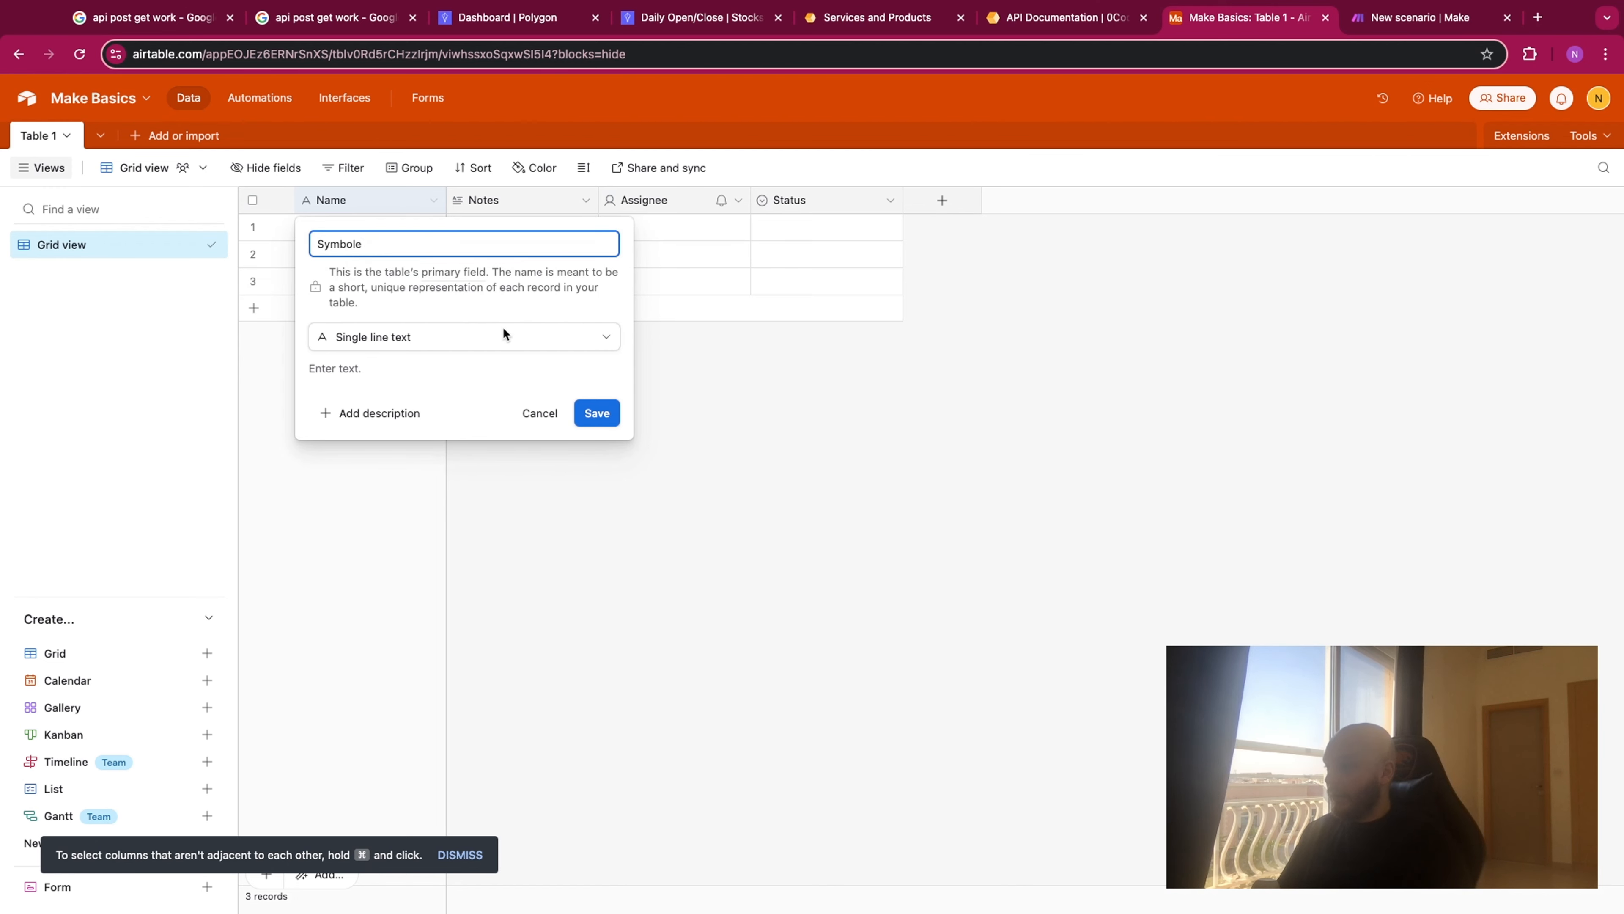
{"action": "left_click", "coordinate": [597, 413]}
- Turn the Notes field into a Date field named Date with the ISO date format
{"action": "double_click", "coordinate": [521, 196]}
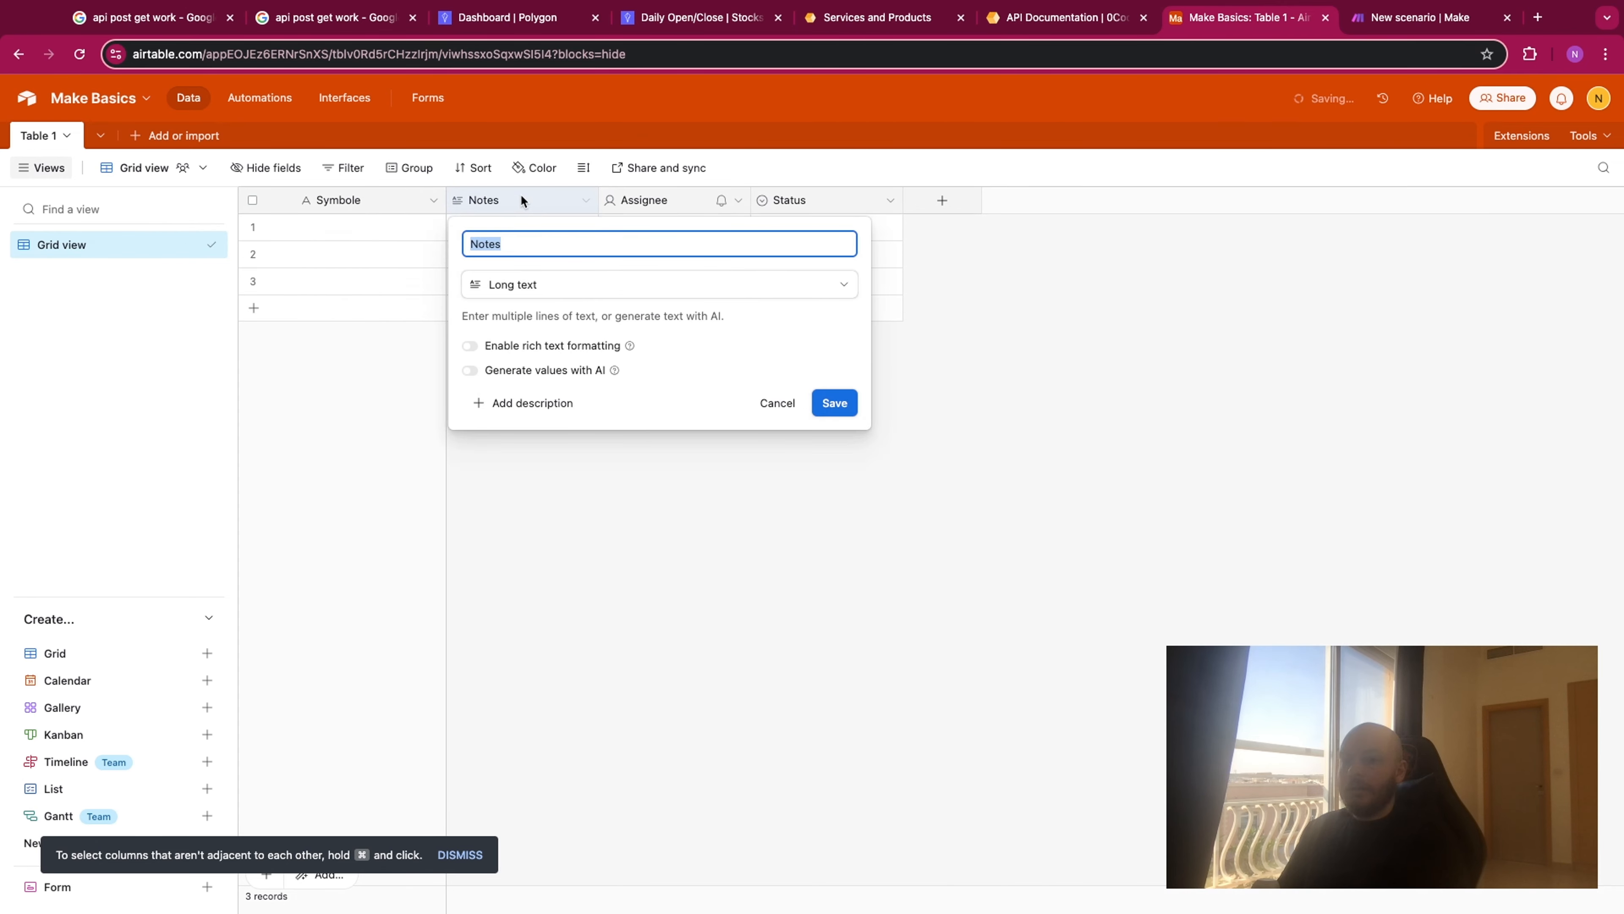
{"action": "type", "text": "Date"}
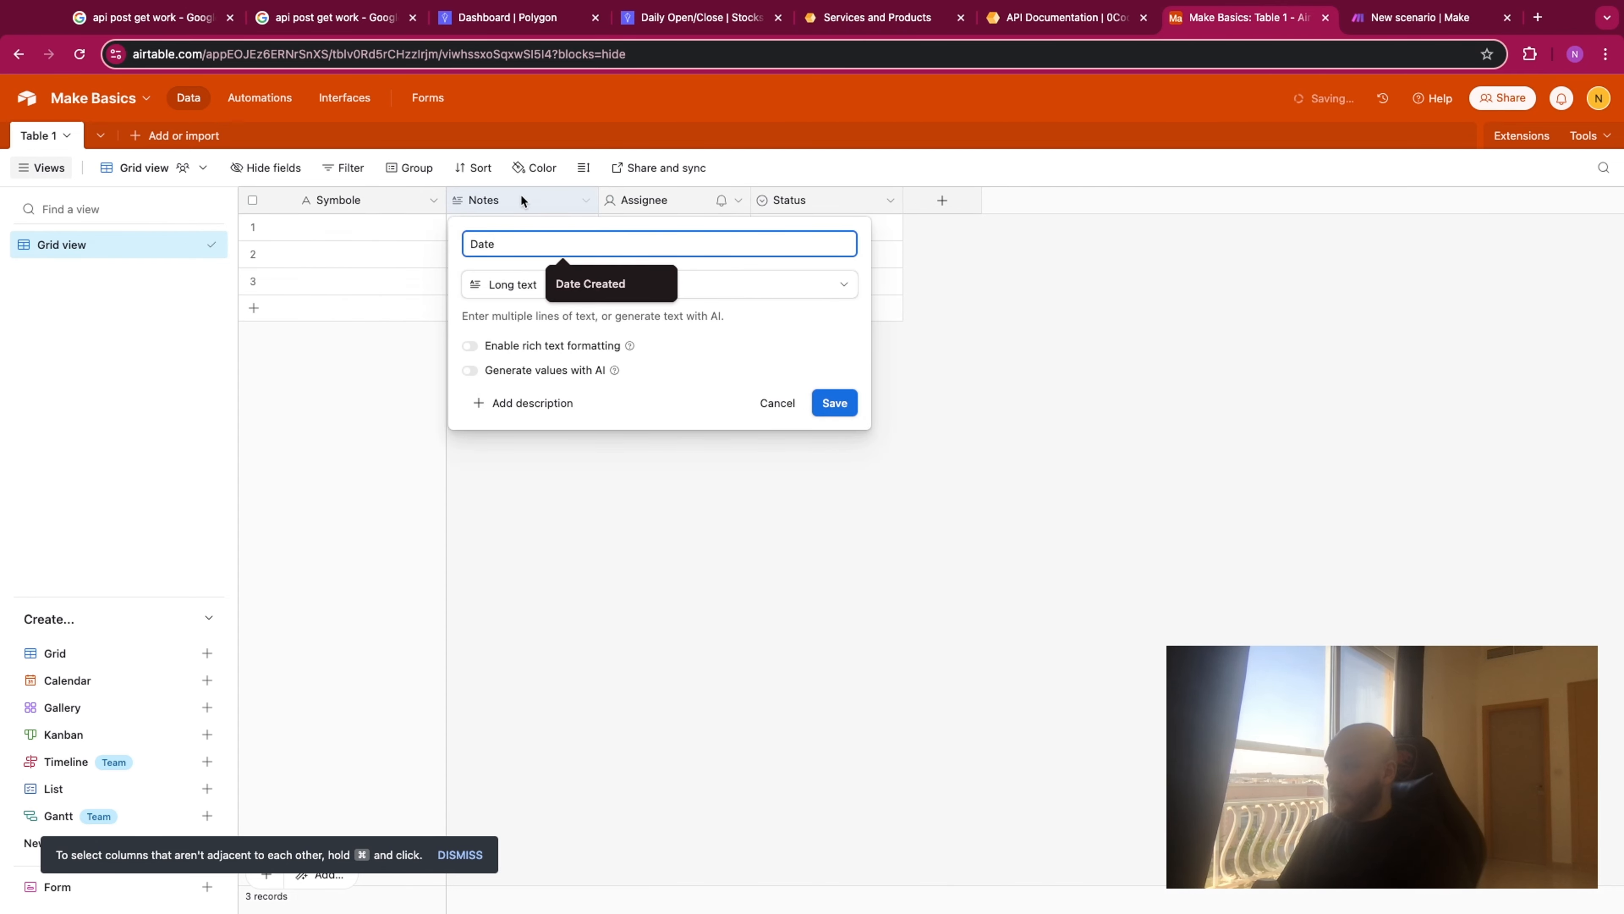
{"action": "left_click", "coordinate": [503, 282]}
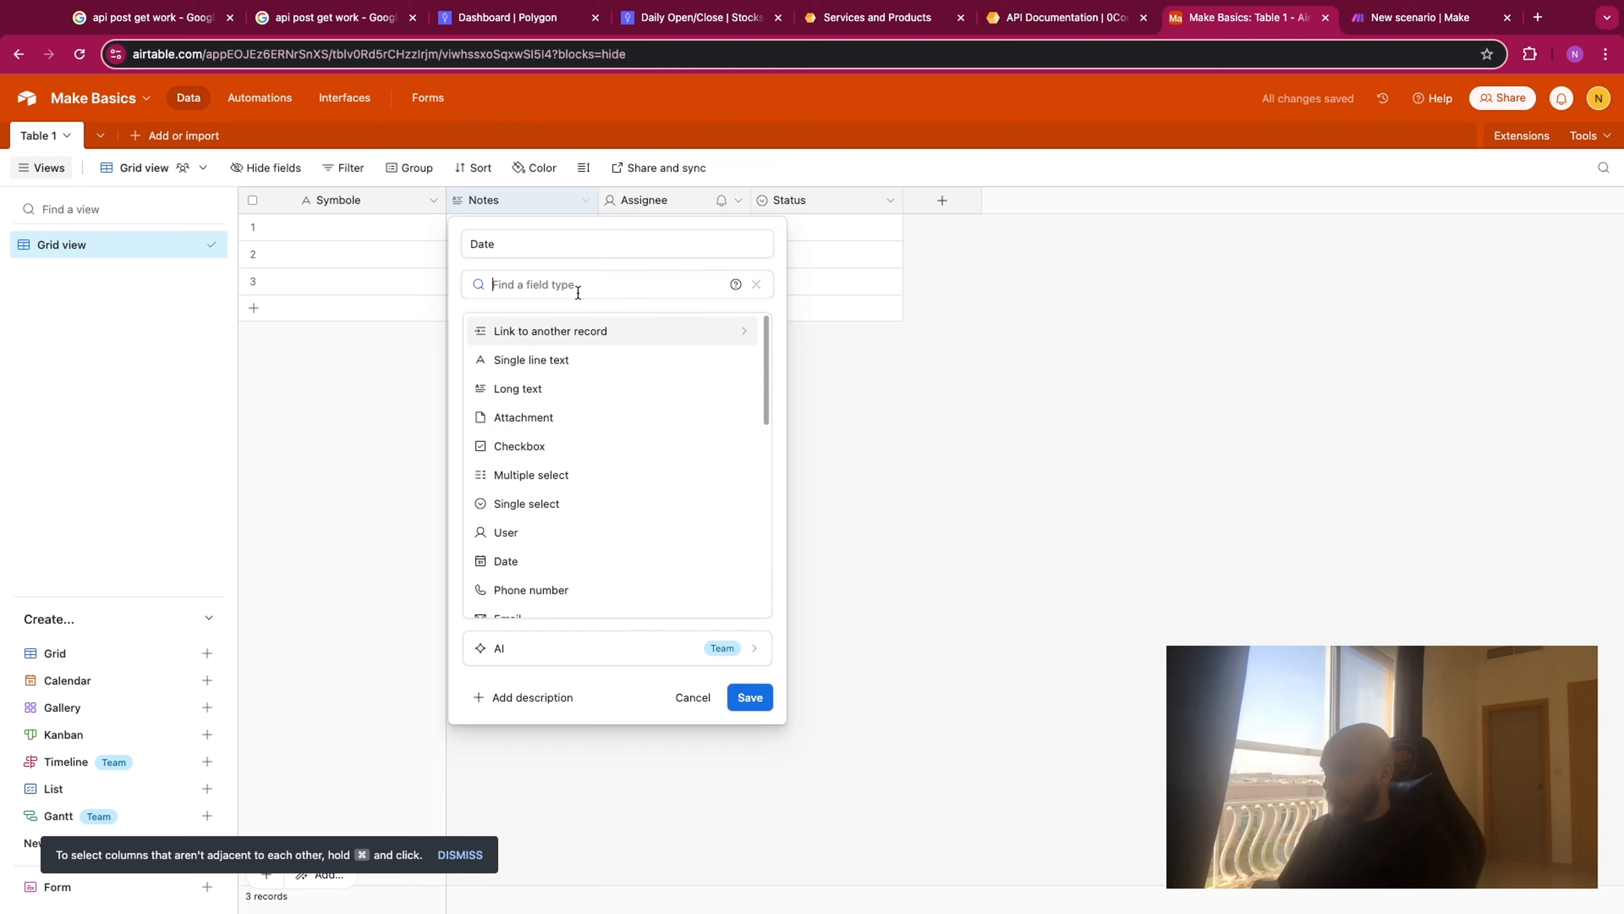
{"action": "type", "text": "date"}
{"action": "left_click", "coordinate": [583, 329]}
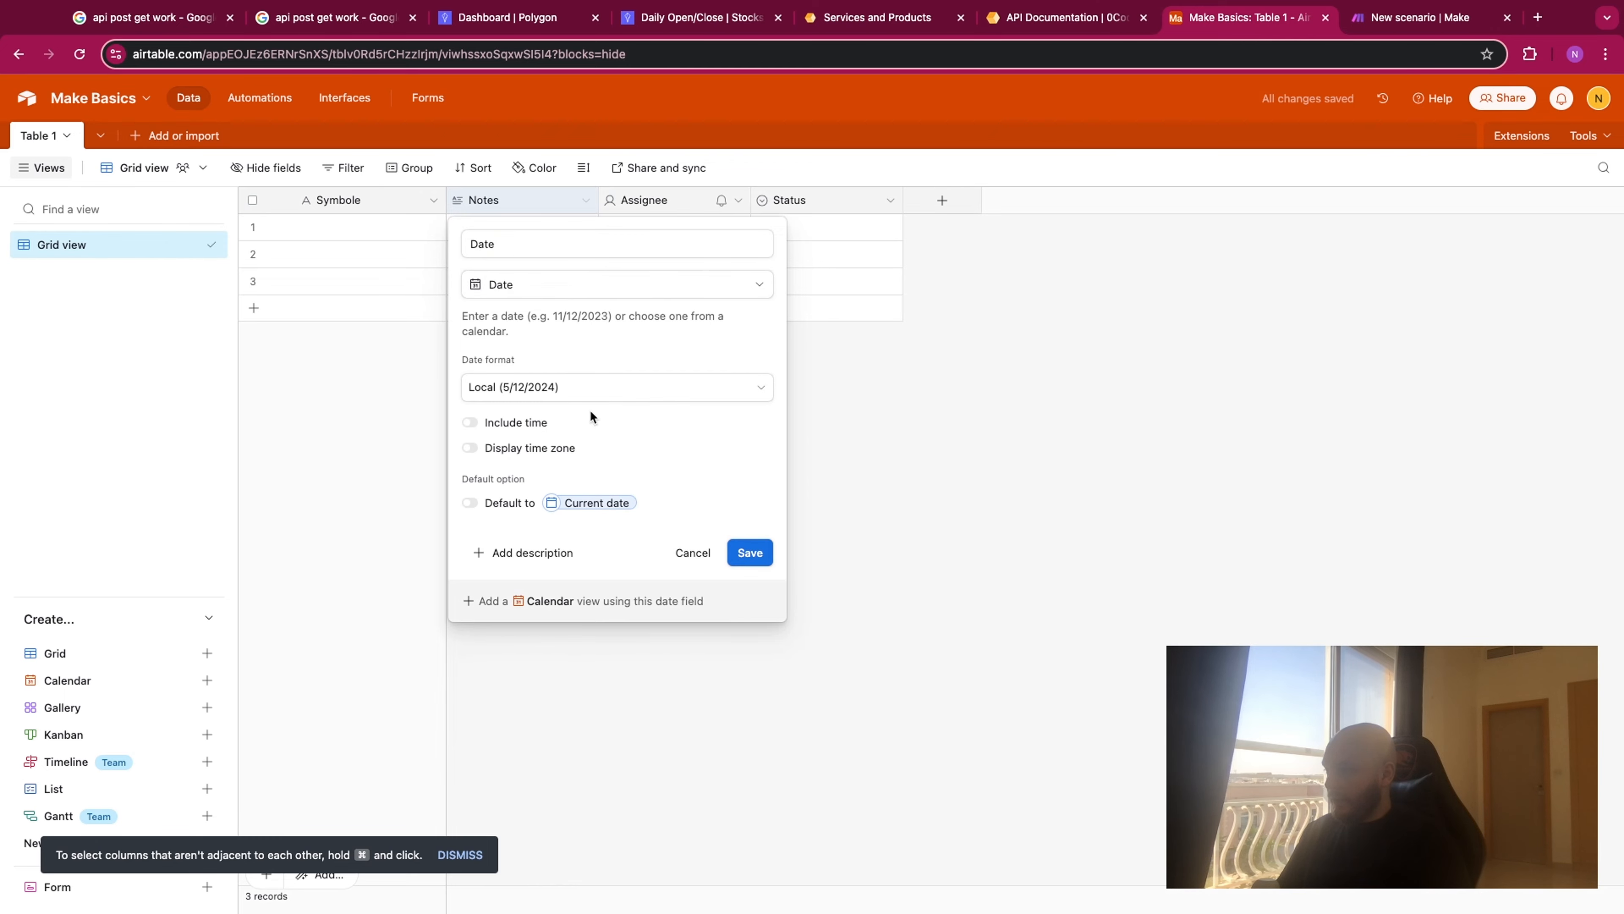
{"action": "left_click", "coordinate": [678, 17]}
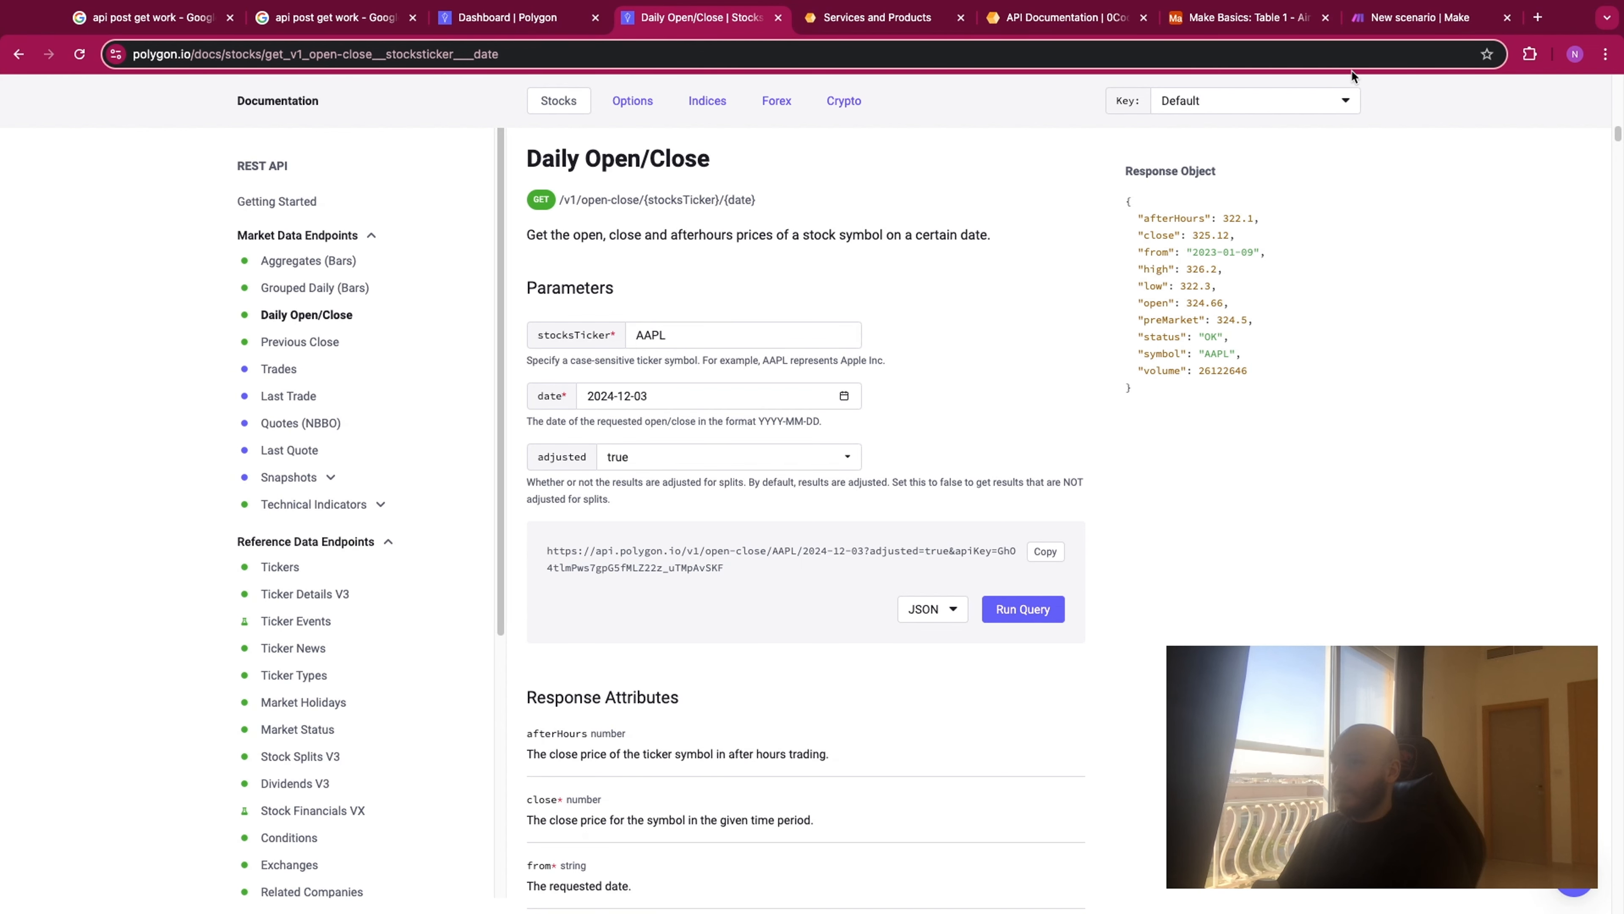
{"action": "left_click", "coordinate": [1275, 19]}
{"action": "left_click", "coordinate": [630, 388]}
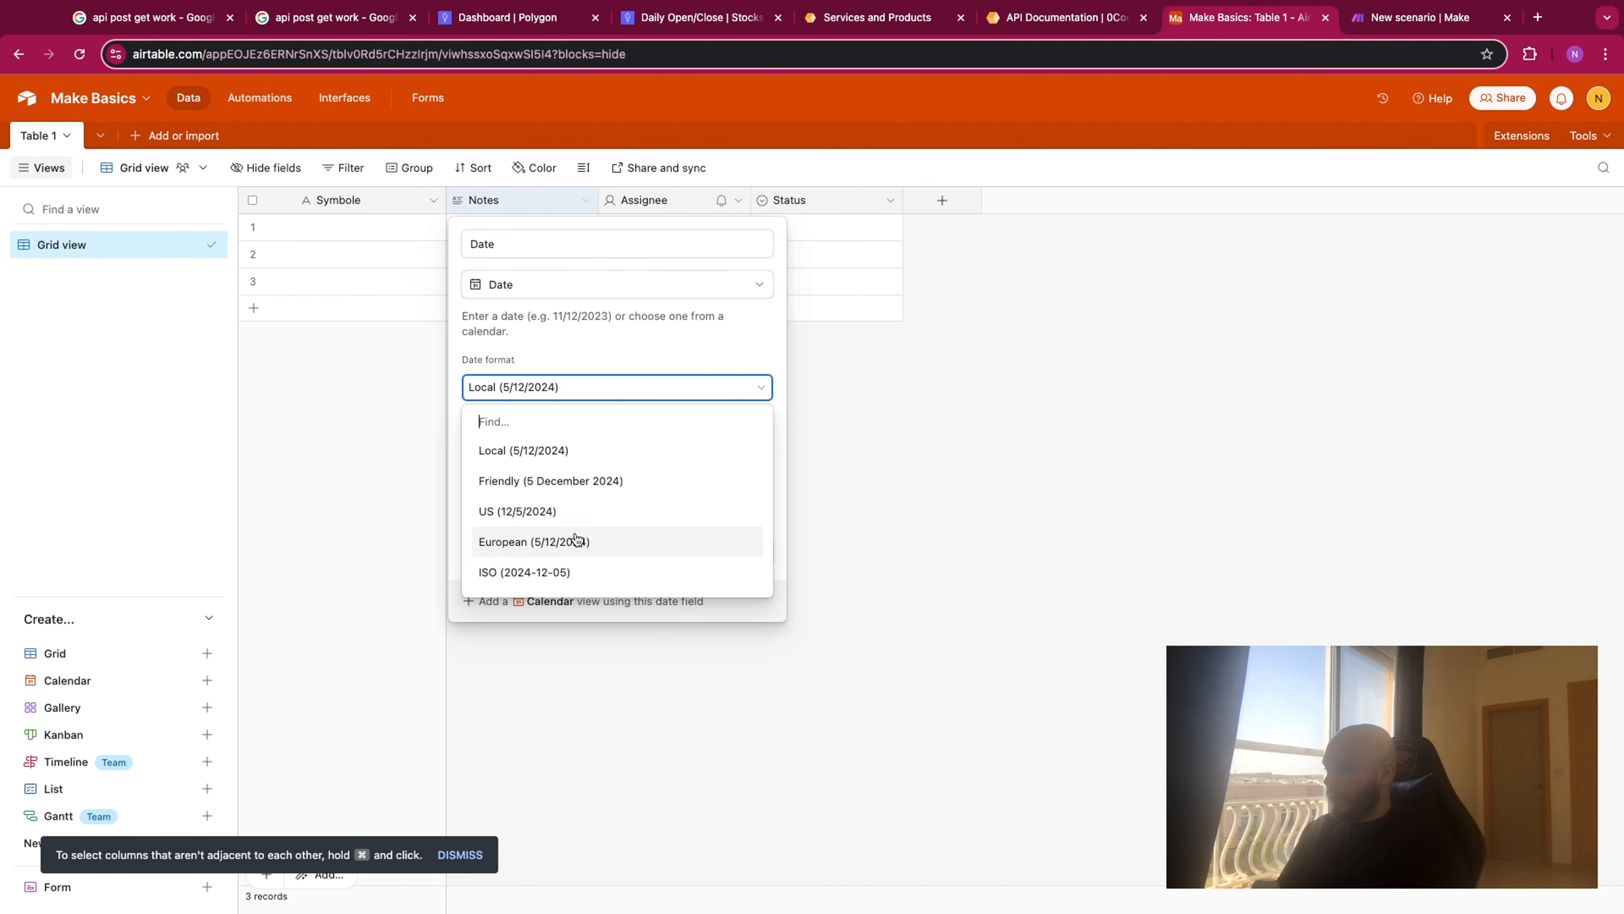
{"action": "left_click", "coordinate": [573, 574]}
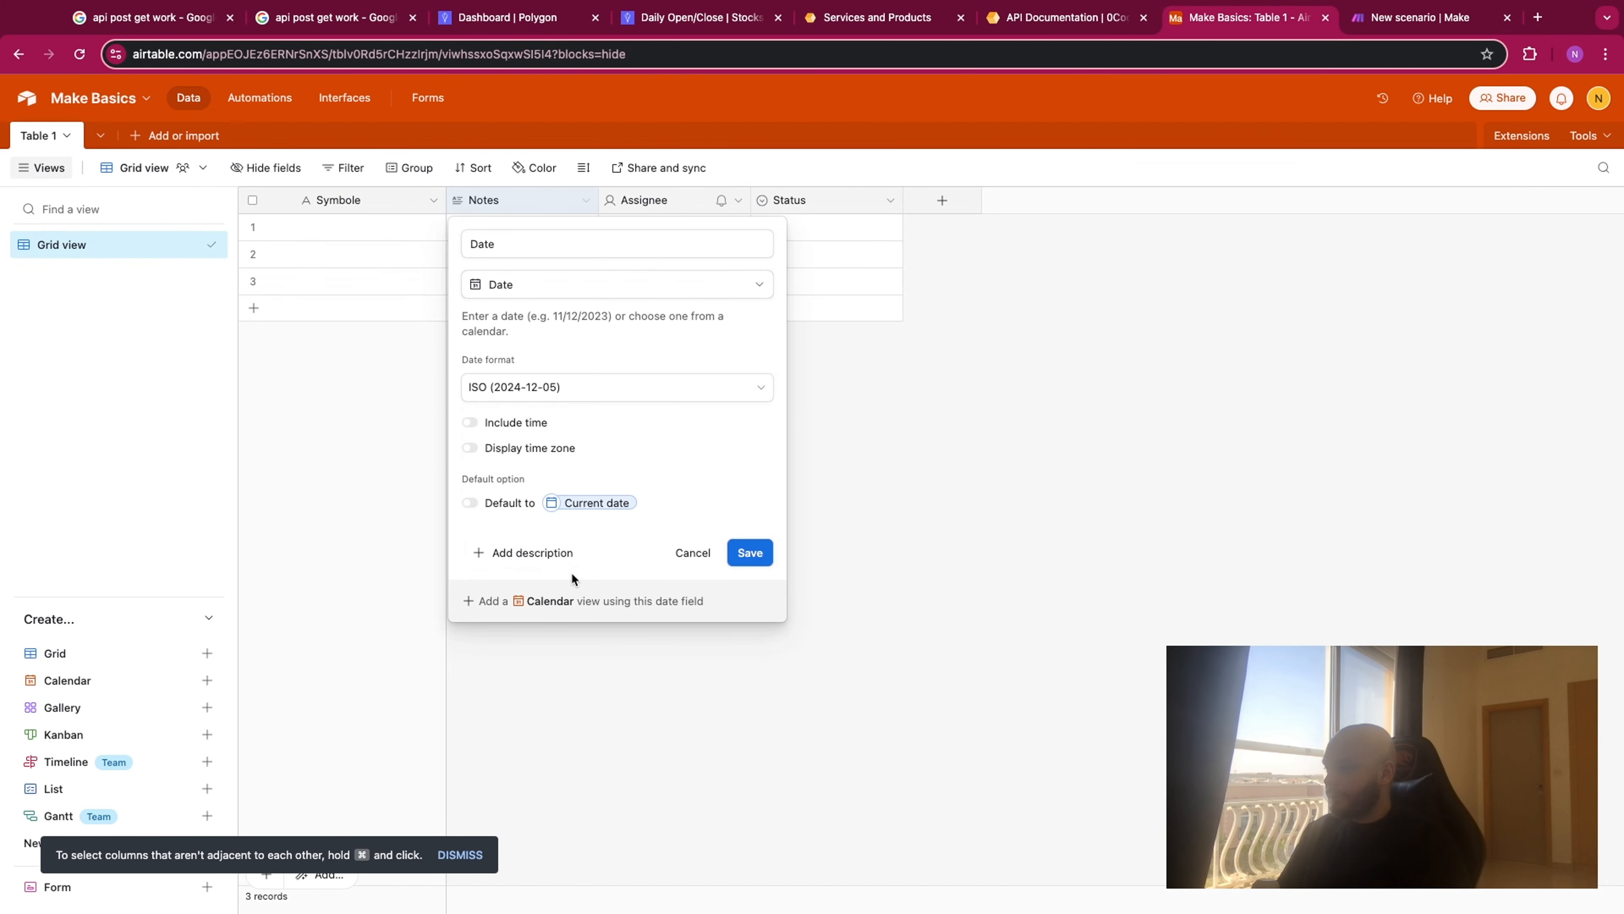
{"action": "left_click", "coordinate": [754, 563]}
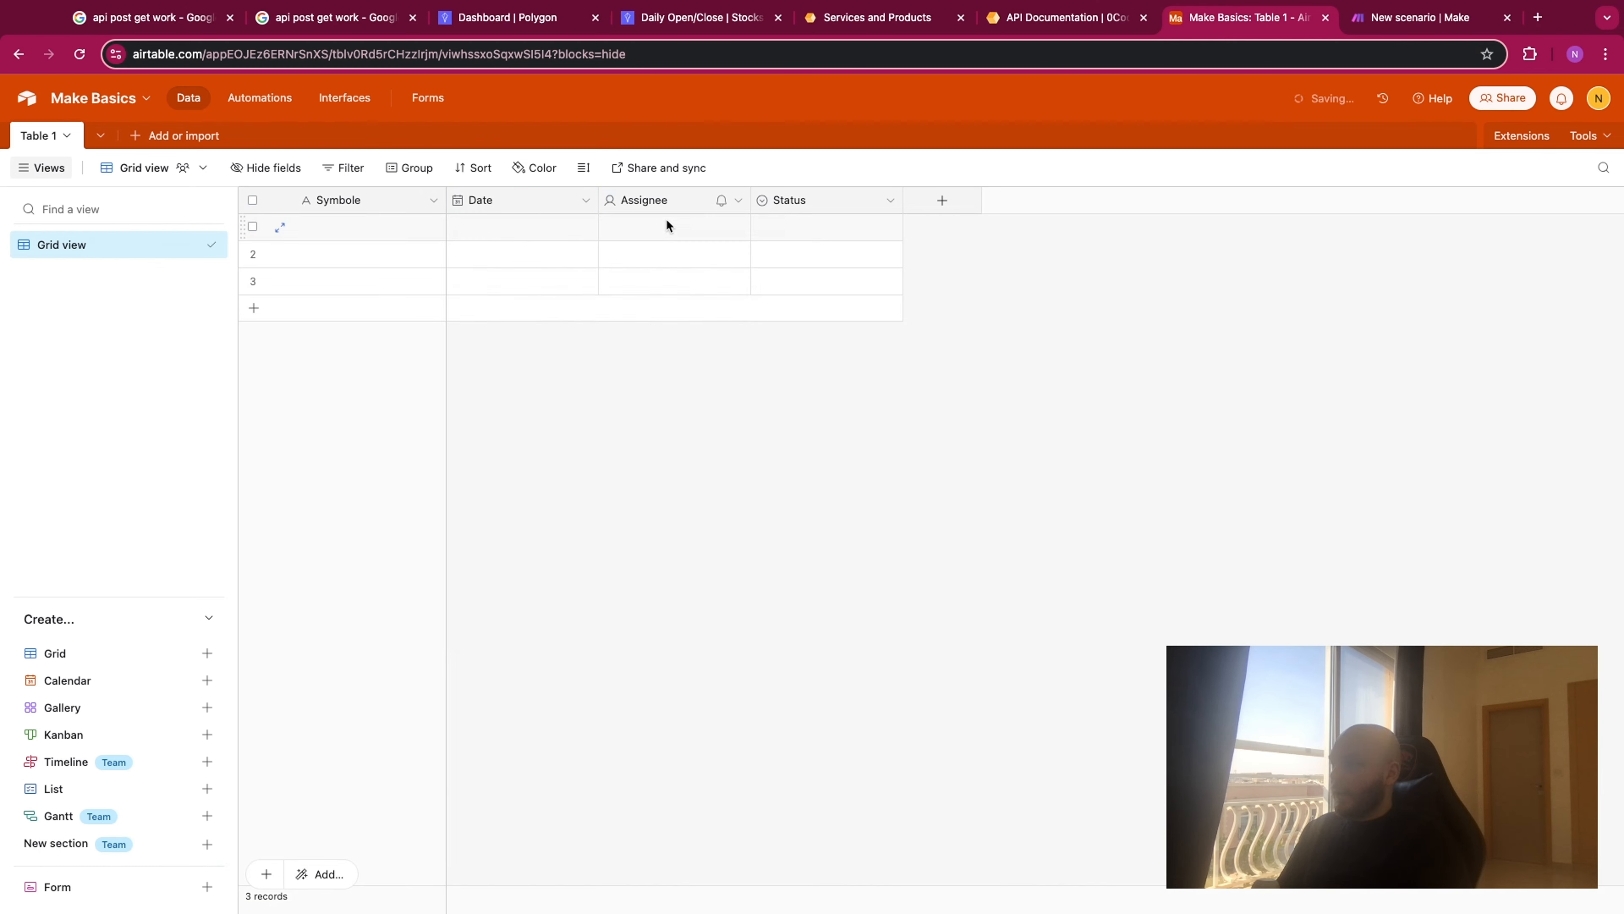
- Turn the Assignee field into a Number field named Open with 2 decimal places
{"action": "double_click", "coordinate": [658, 190]}
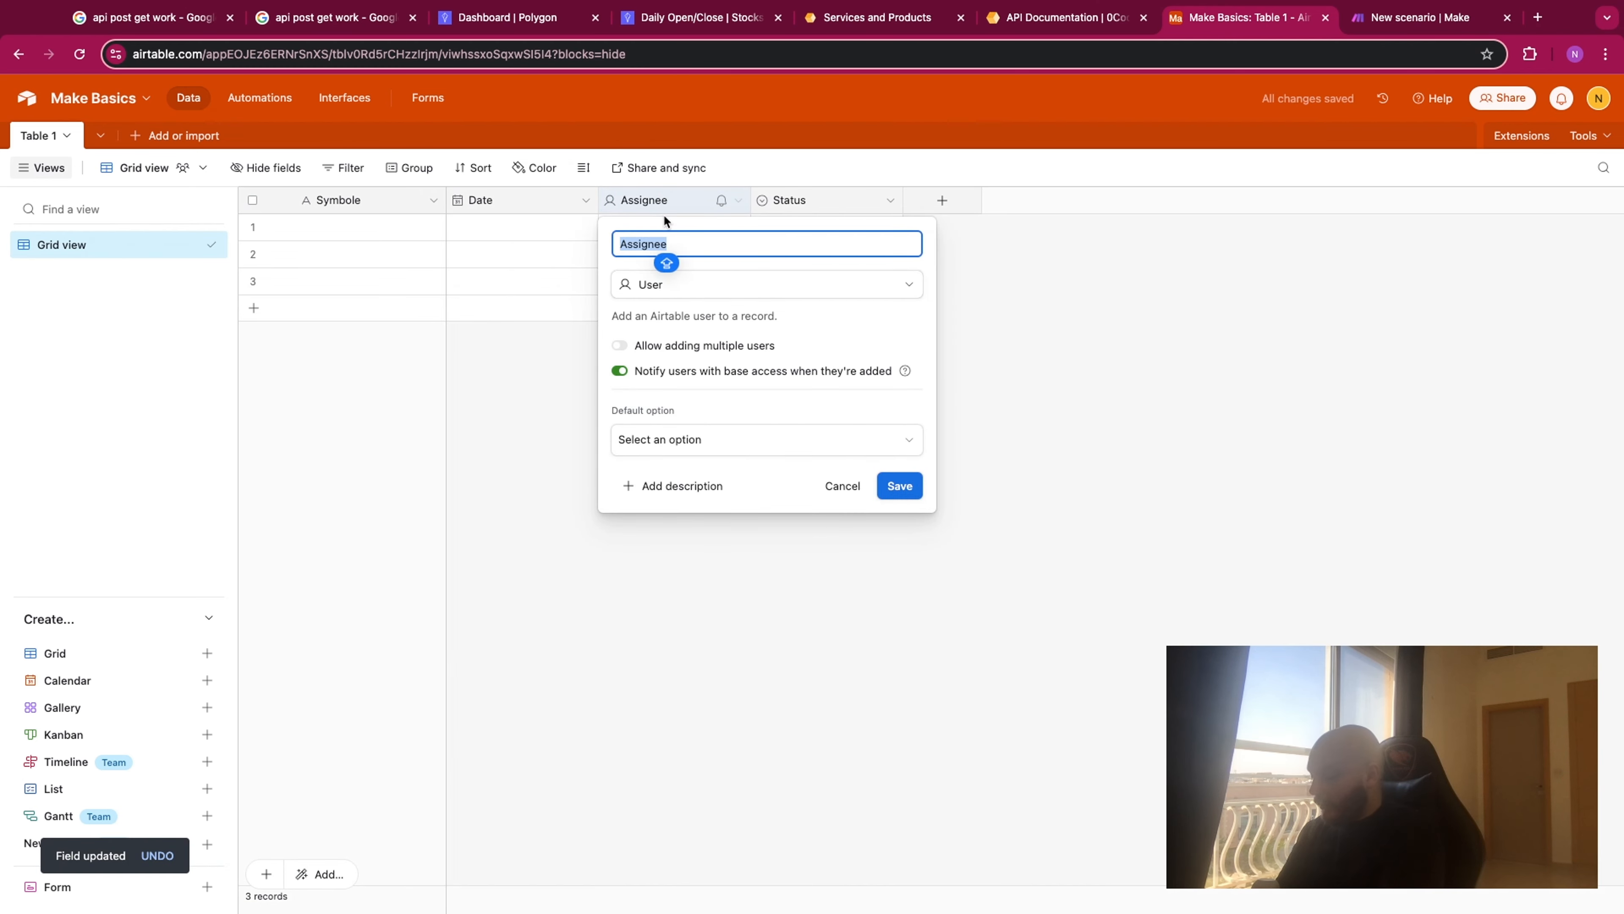
{"action": "type", "text": "Open"}
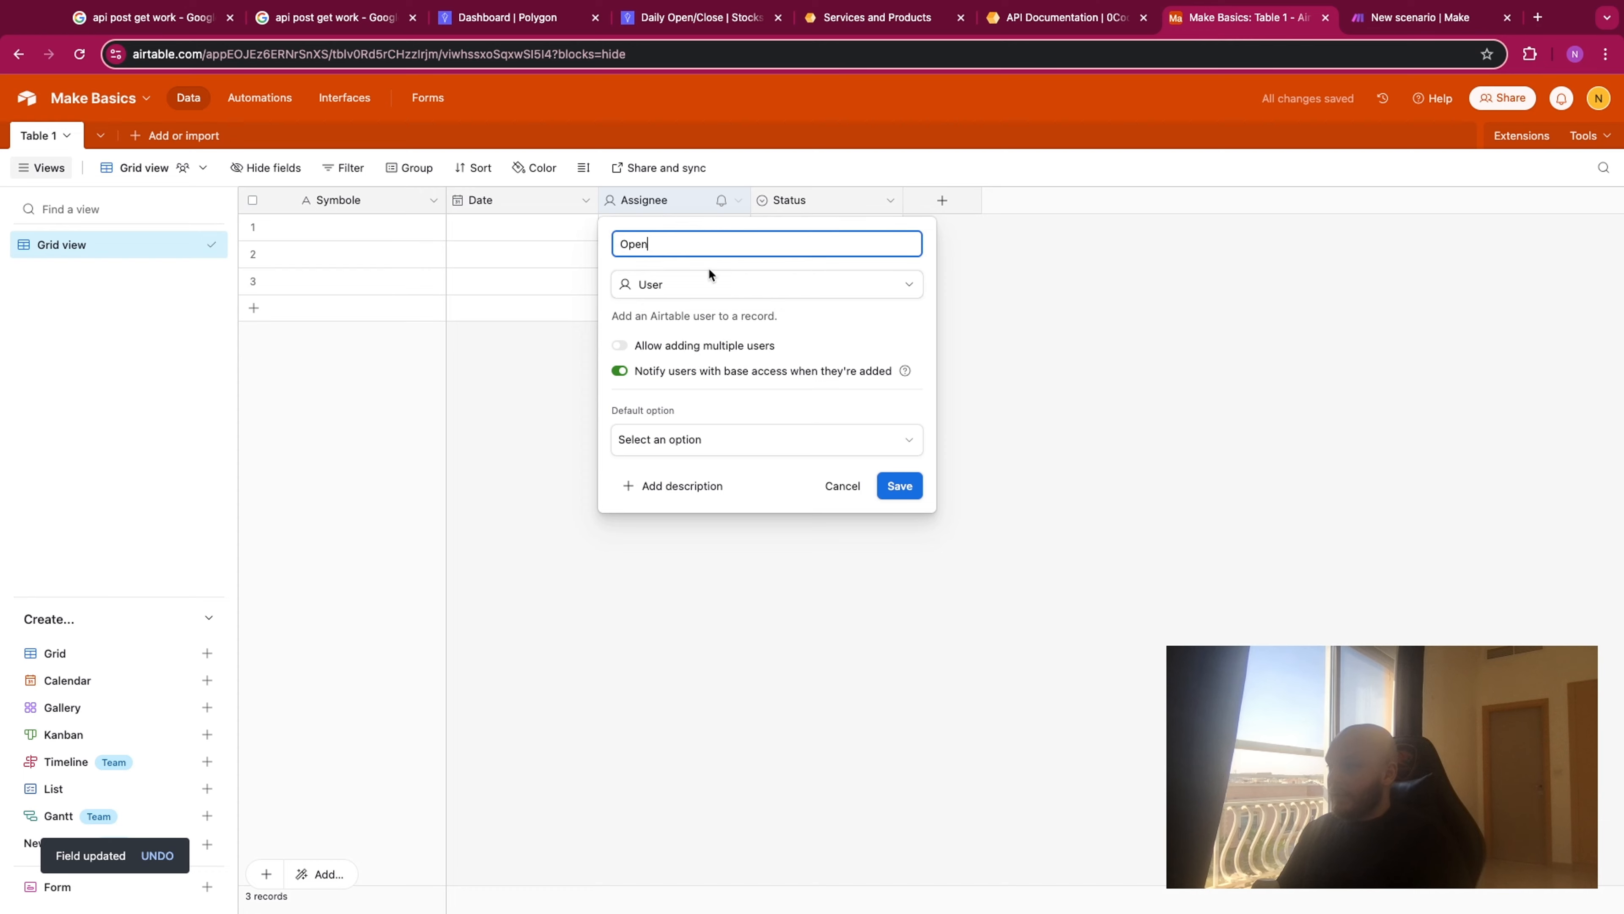
{"action": "left_click", "coordinate": [707, 283]}
{"action": "type", "text": "numb"}
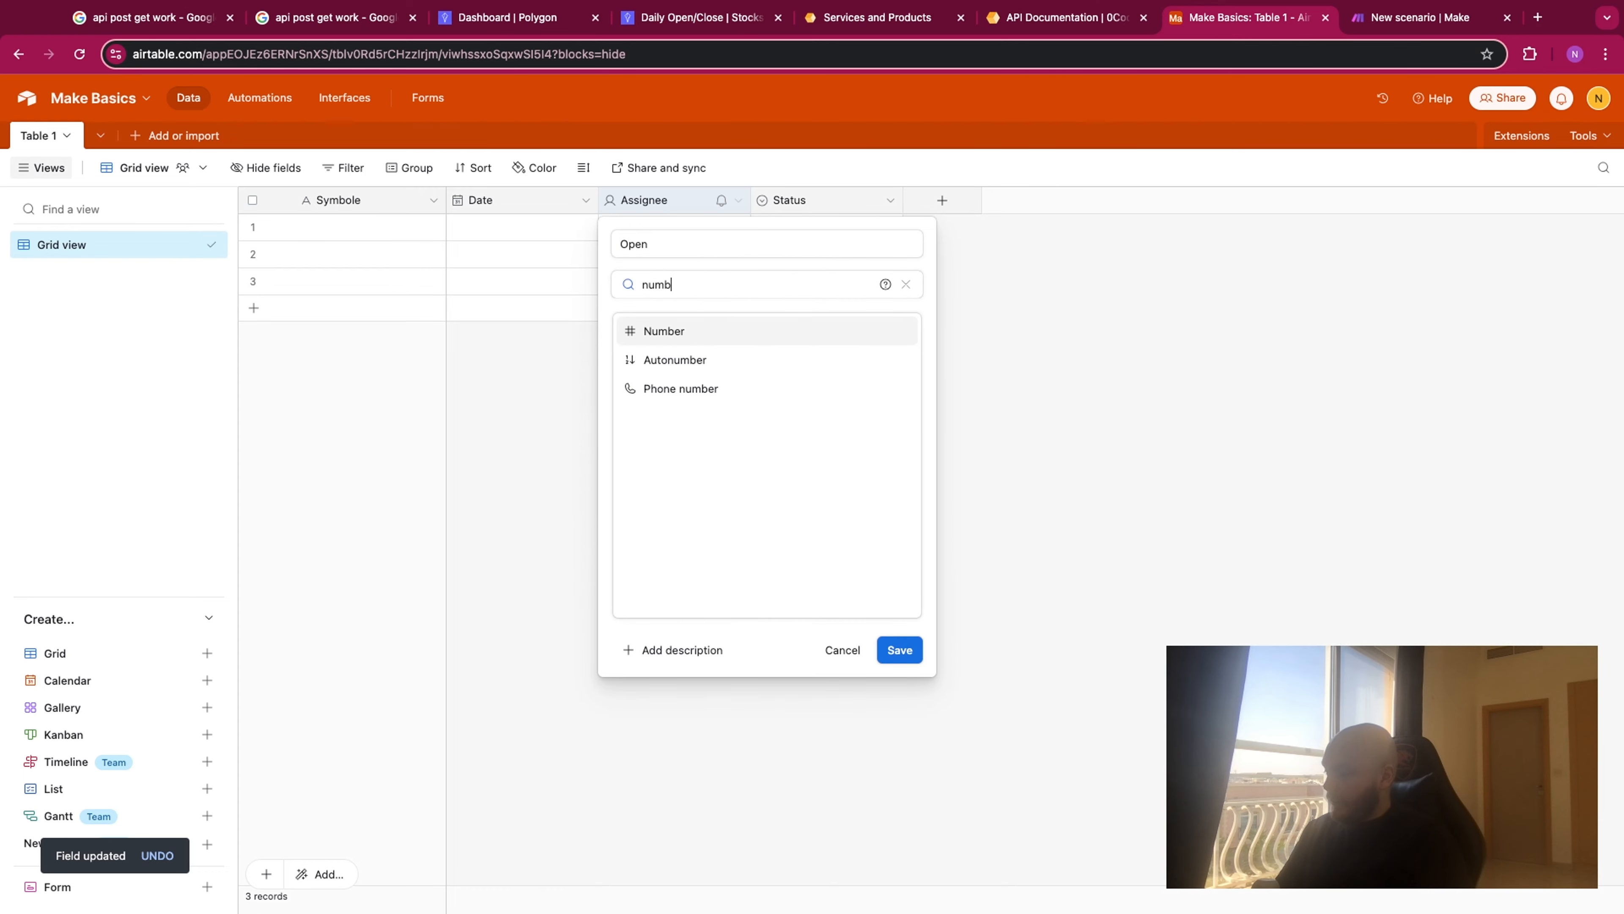
{"action": "type", "text": "er"}
{"action": "left_click", "coordinate": [710, 337]}
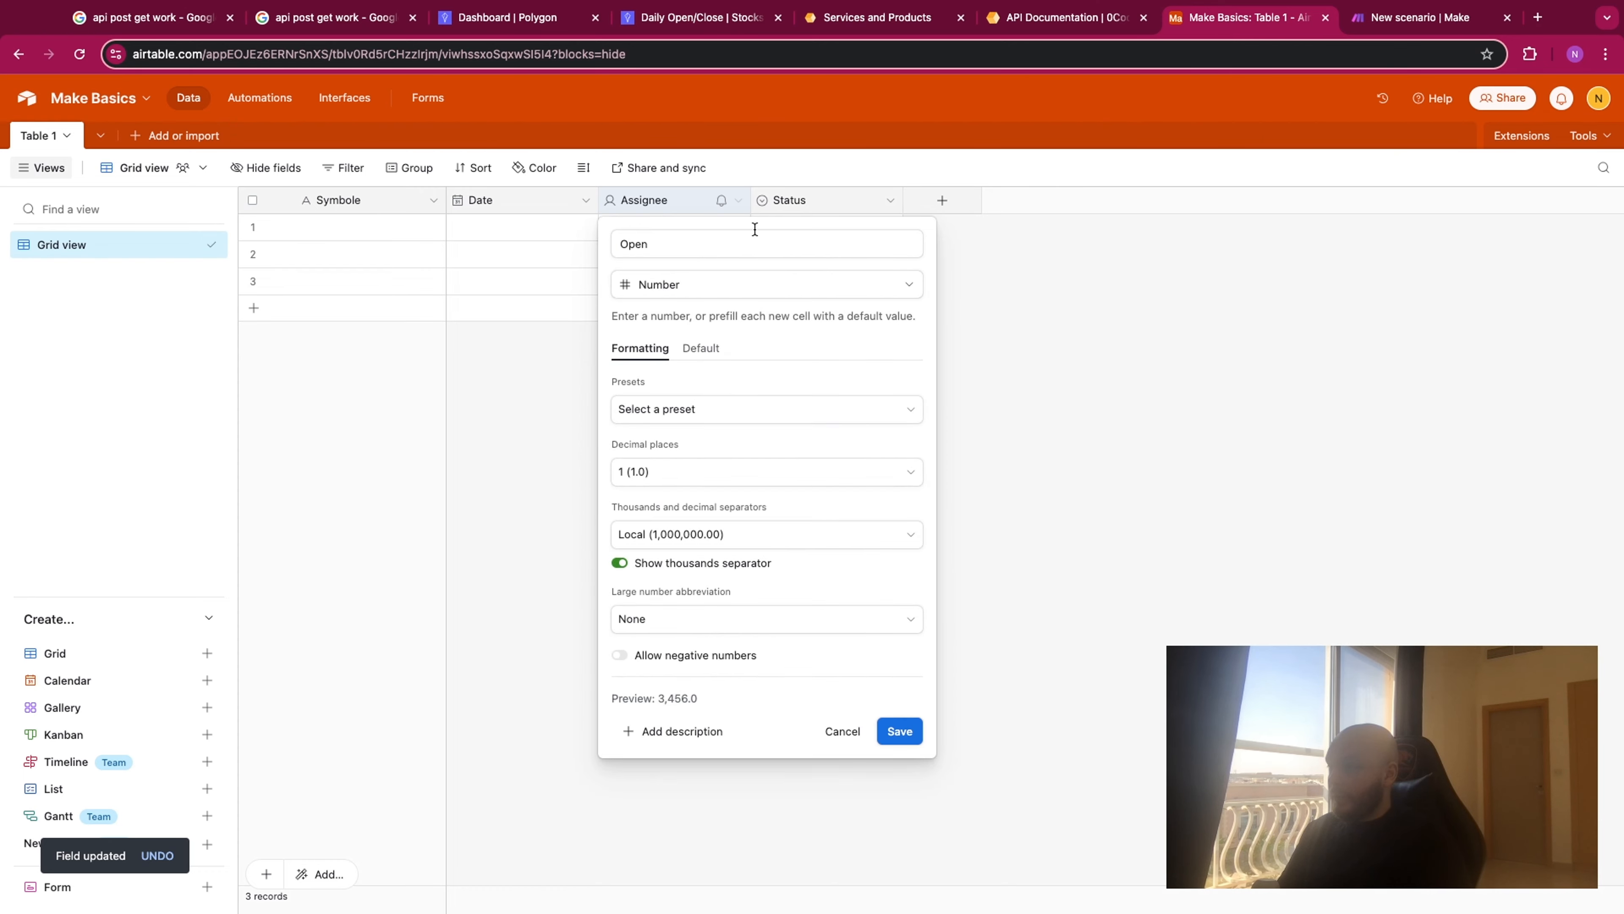
{"action": "left_click", "coordinate": [640, 30]}
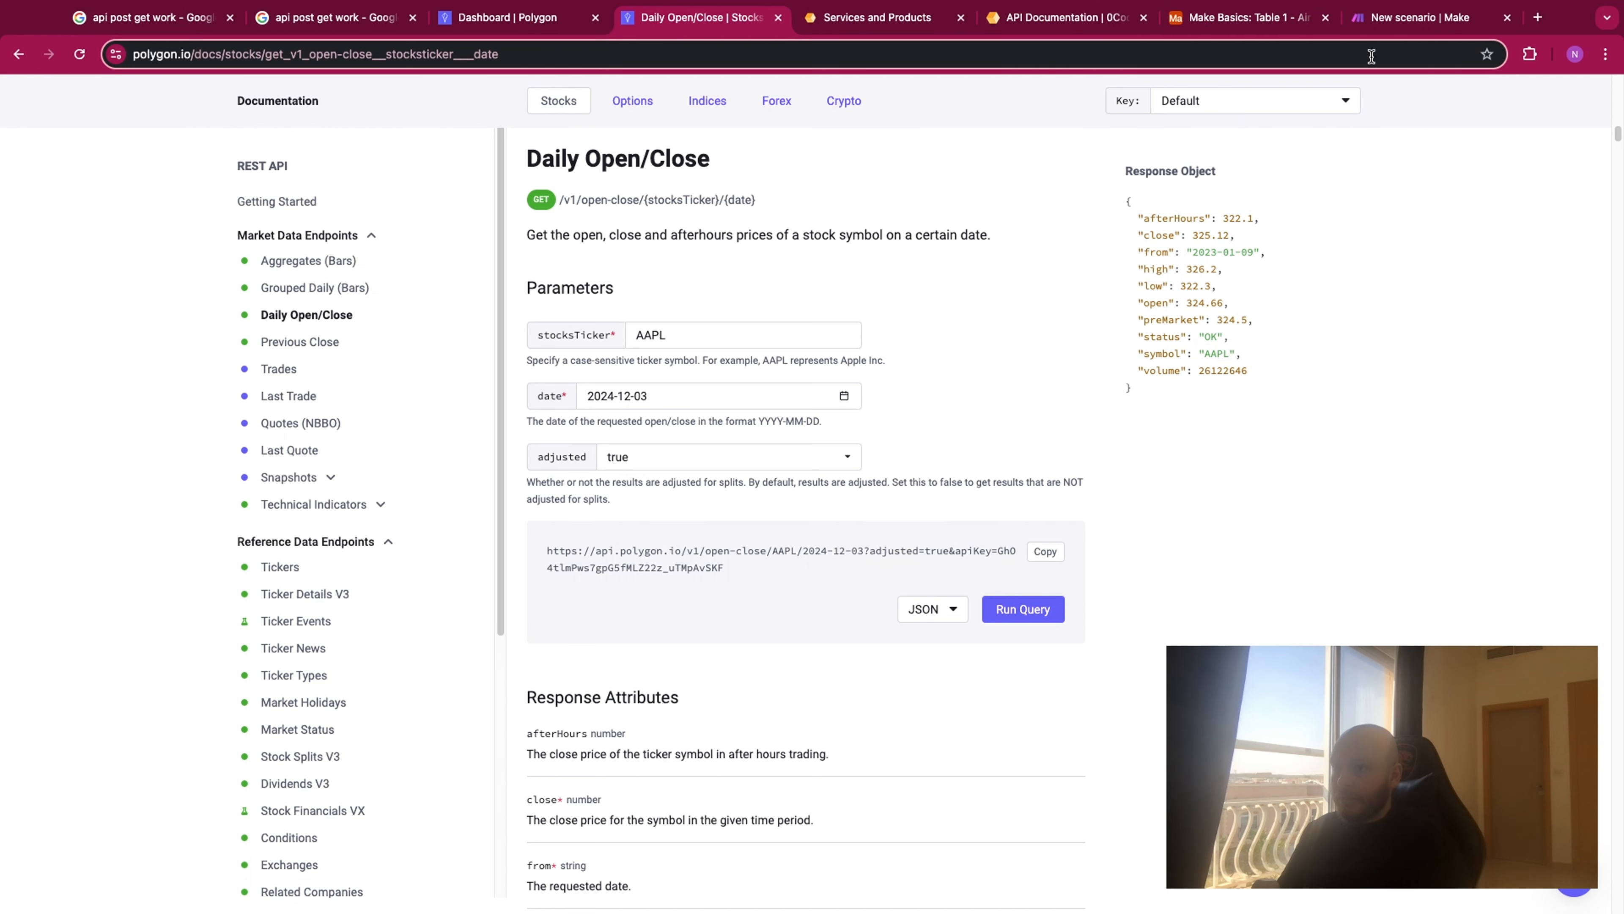
{"action": "left_click", "coordinate": [1249, 19]}
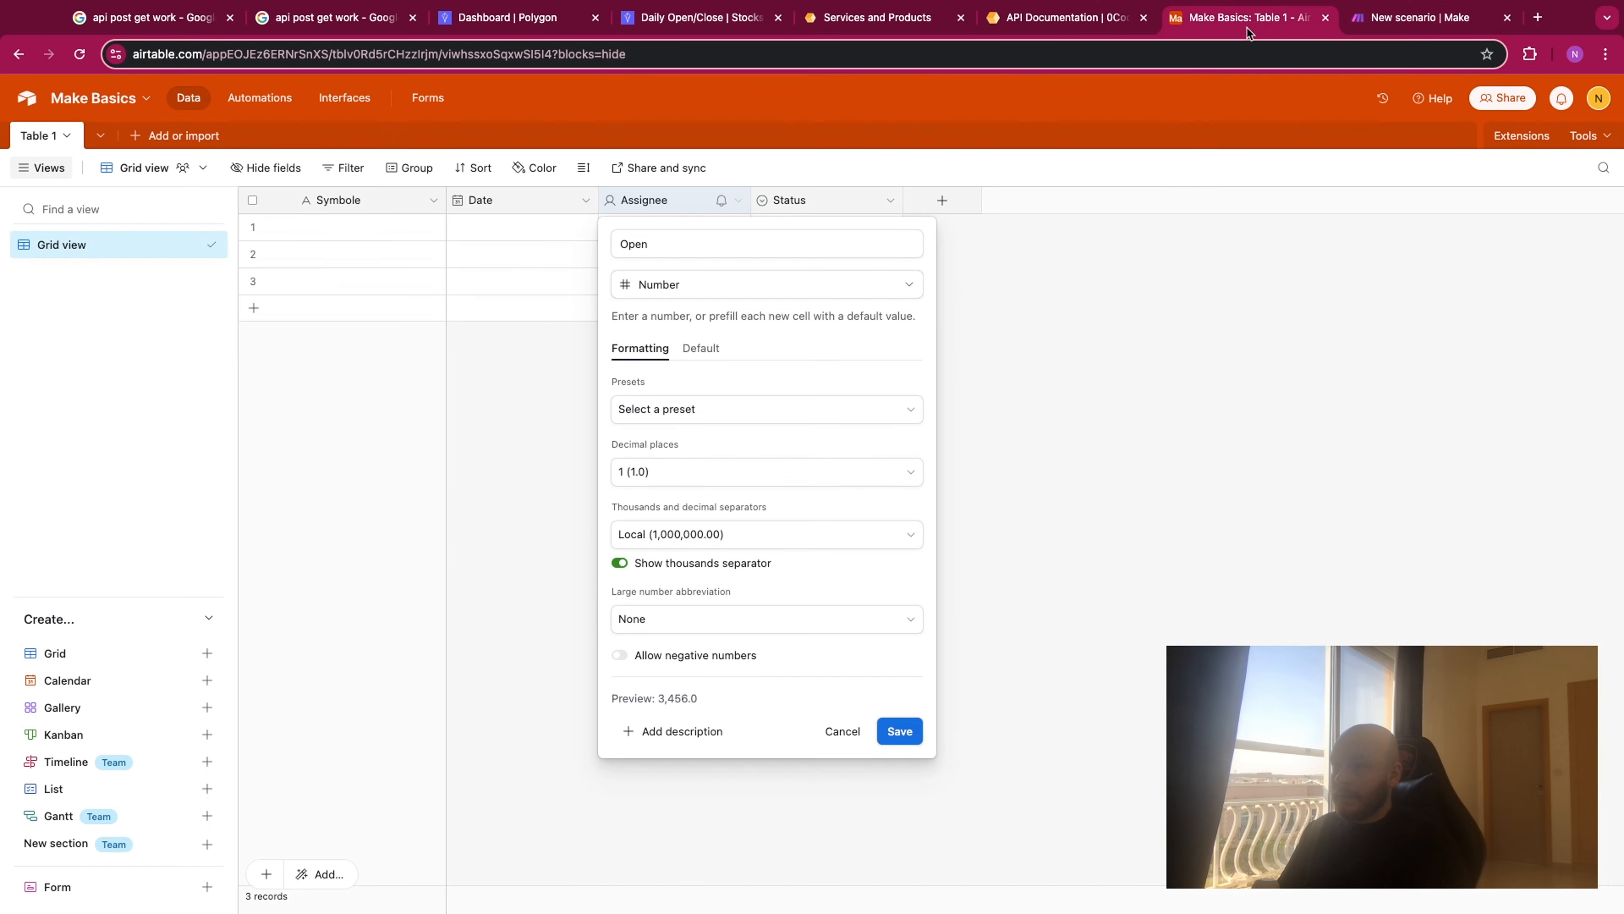
{"action": "left_click", "coordinate": [702, 483]}
{"action": "left_click", "coordinate": [711, 598]}
{"action": "left_click", "coordinate": [902, 729]}
- Duplicate the Open field twice
{"action": "right_click", "coordinate": [670, 211]}
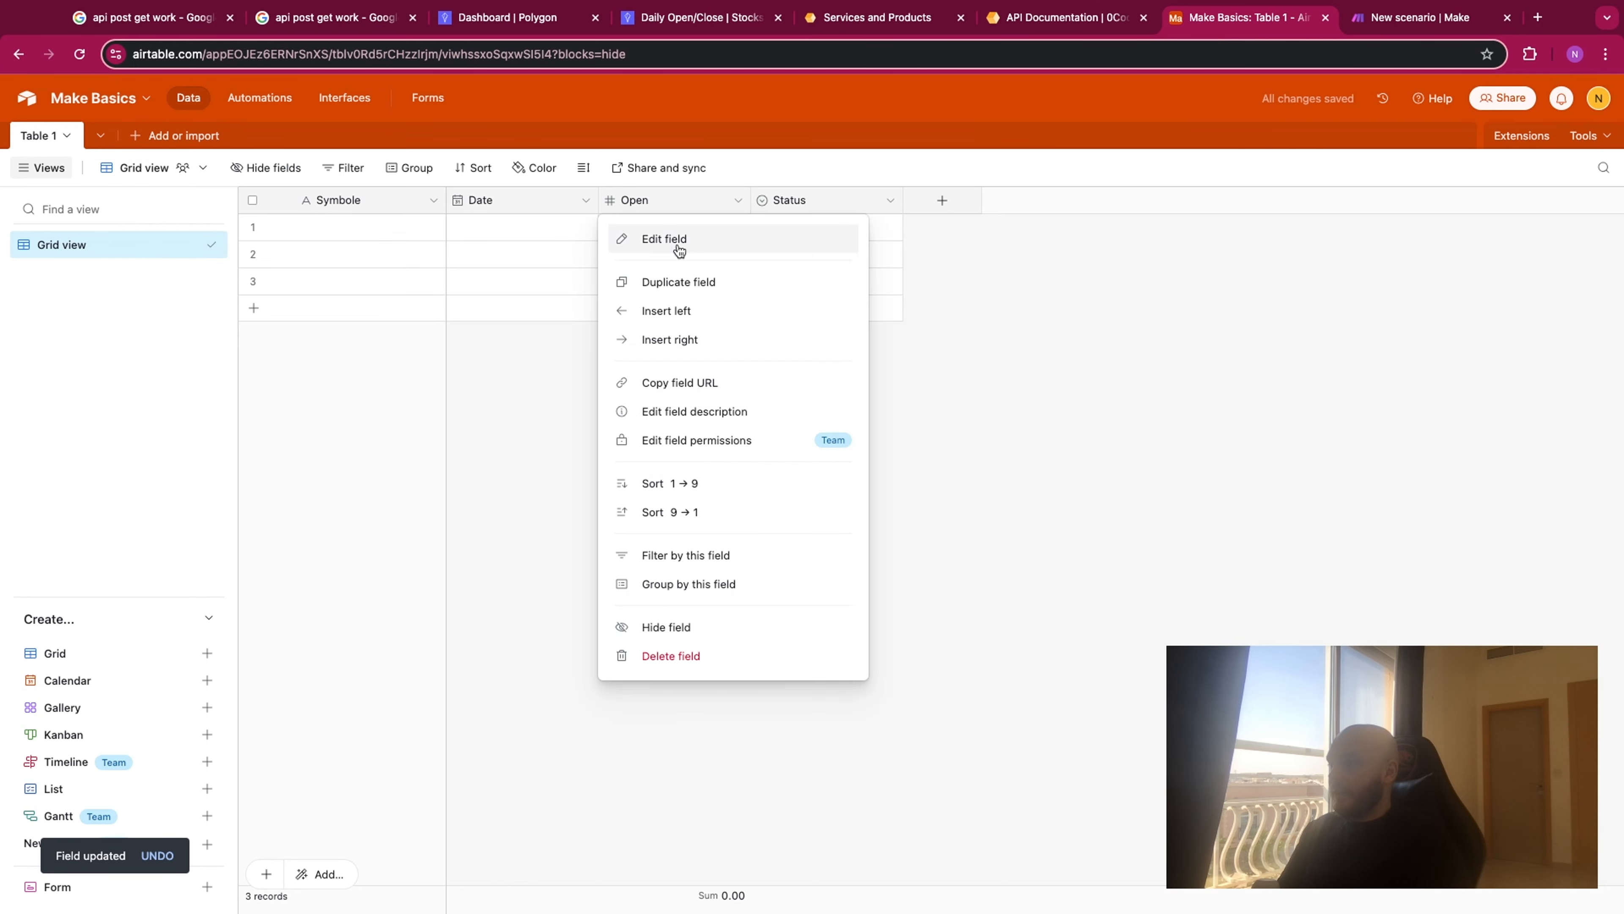
{"action": "left_click", "coordinate": [693, 283]}
{"action": "right_click", "coordinate": [675, 206]}
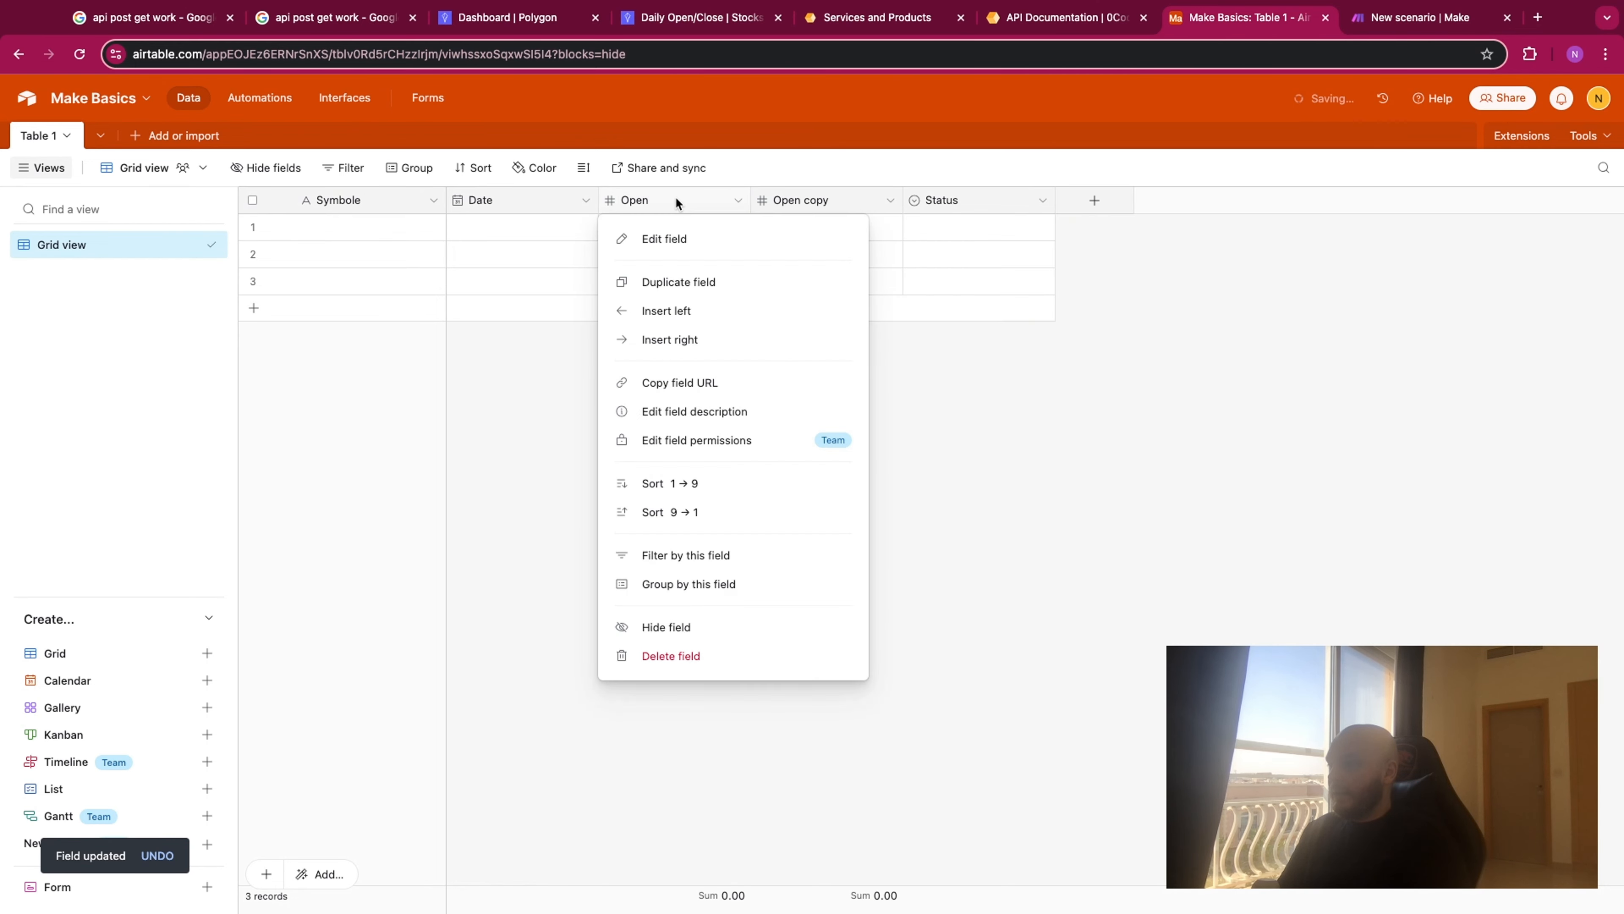
{"action": "left_click", "coordinate": [696, 283]}
- Rename the duplicated field directly beside Open to Lowest
{"action": "double_click", "coordinate": [805, 203]}
{"action": "left_click", "coordinate": [834, 197]}
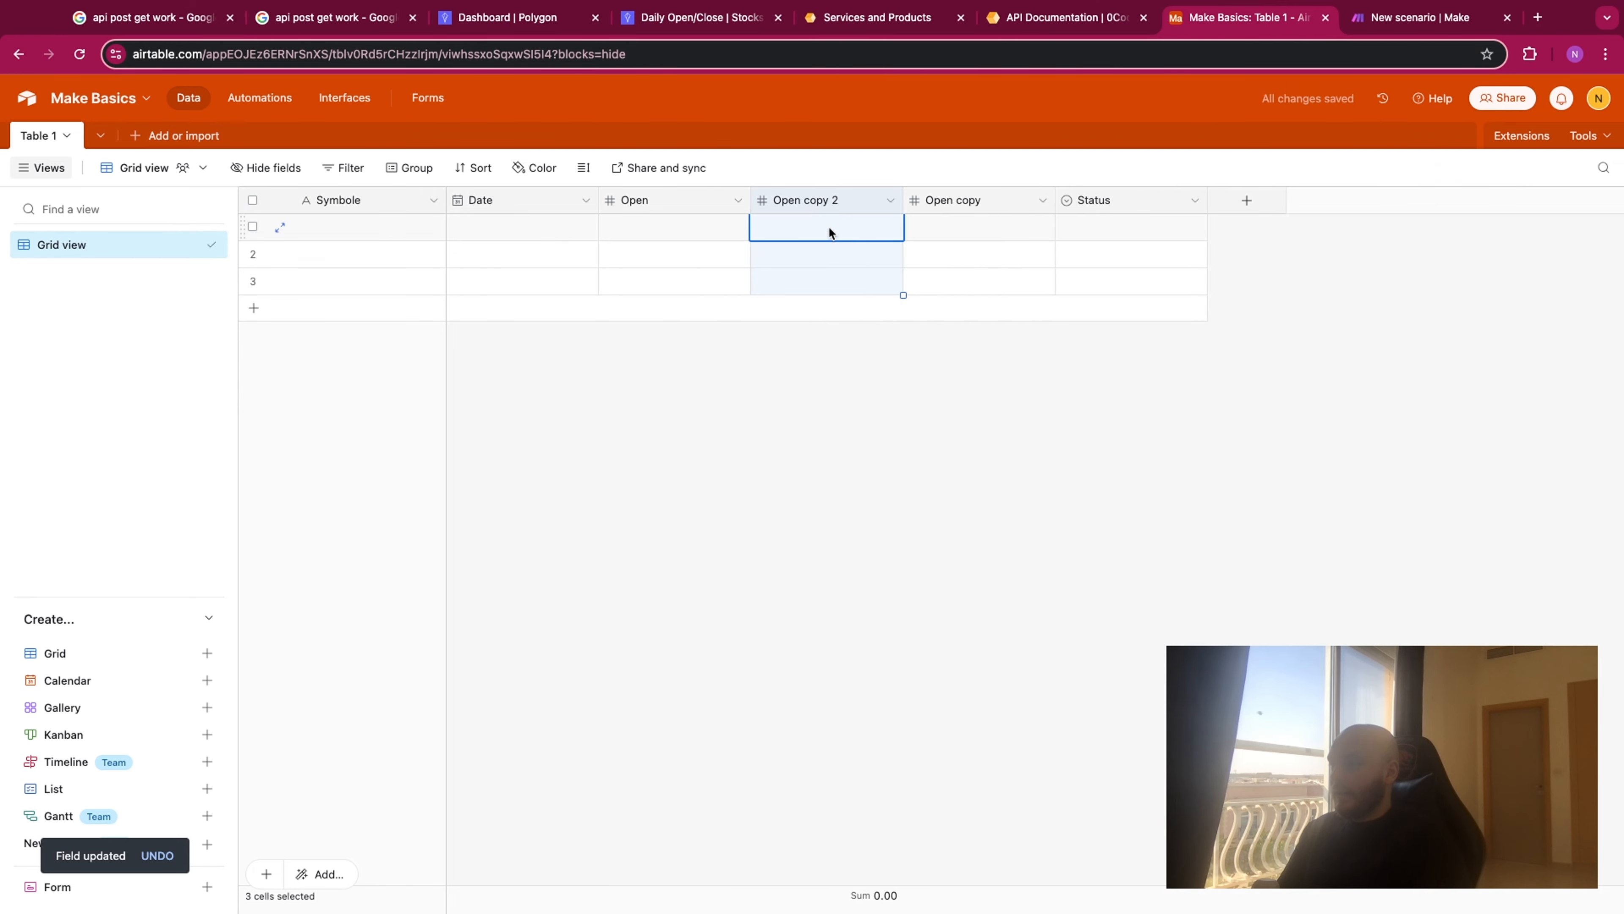
{"action": "double_click", "coordinate": [842, 192]}
{"action": "type", "text": "L"}
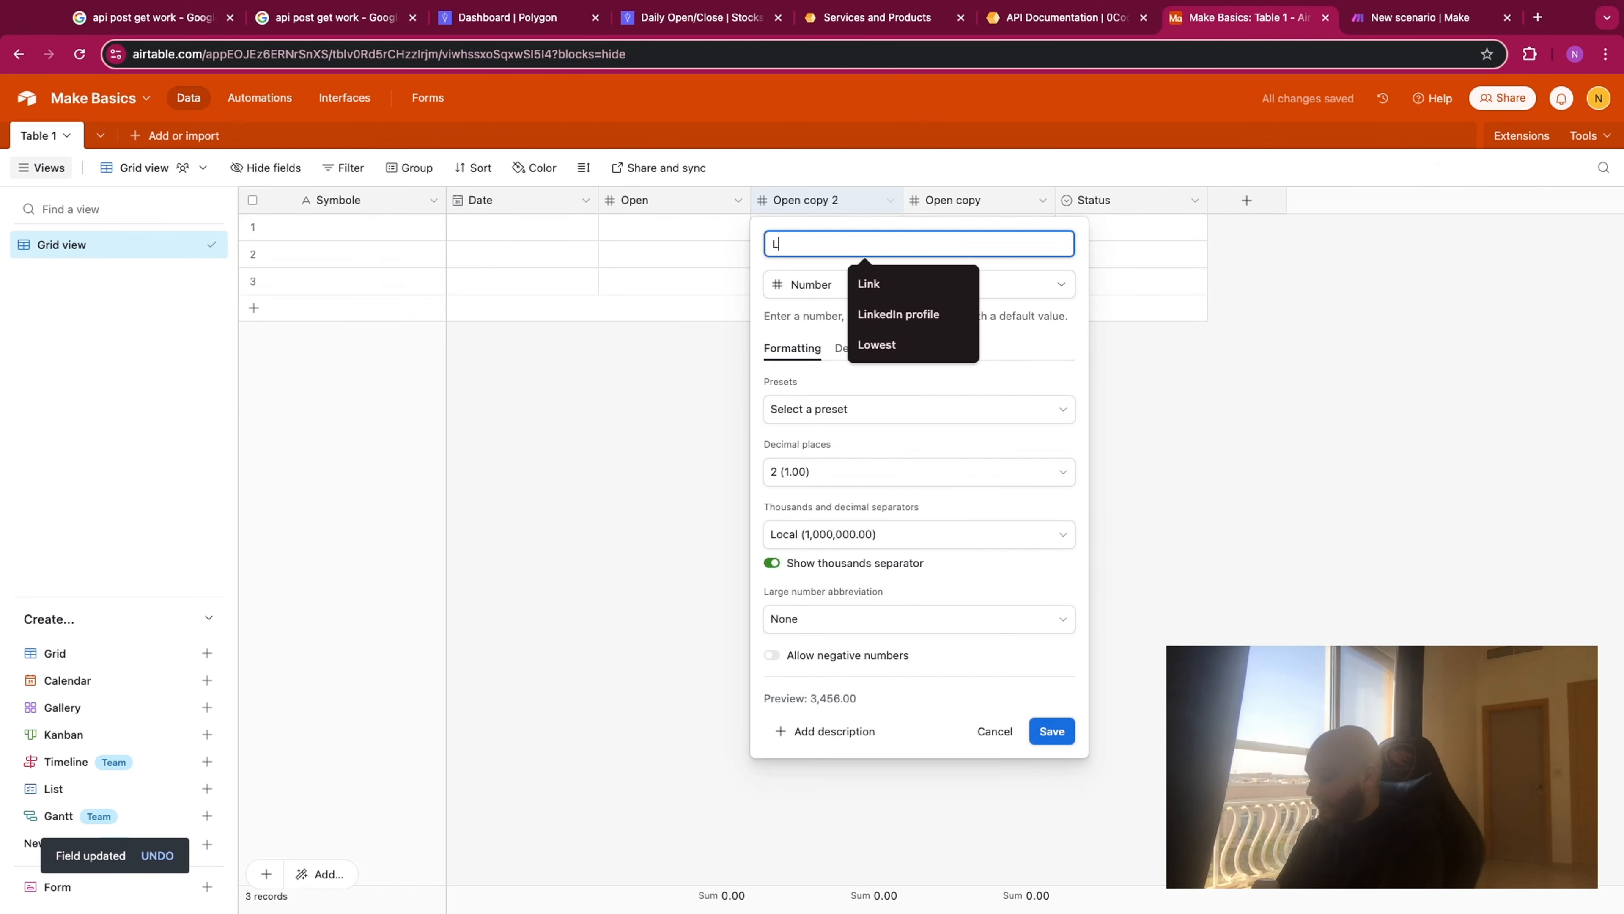
{"action": "type", "text": "owest"}
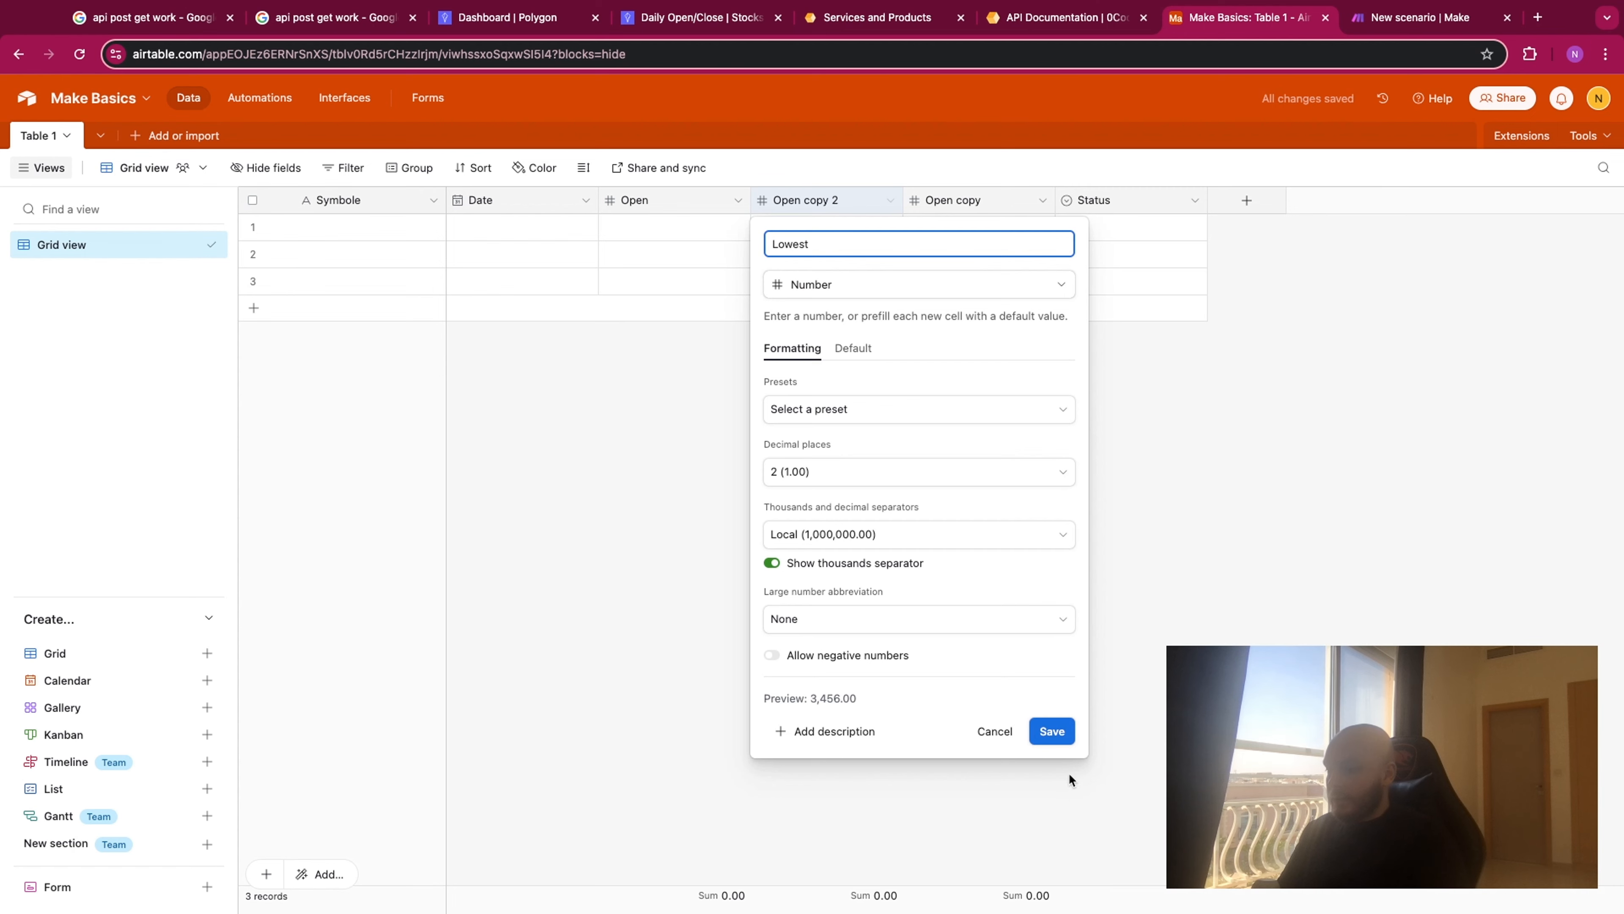
{"action": "left_click", "coordinate": [1062, 733]}
- Rename the remaining copy of the Open field to Highest
{"action": "double_click", "coordinate": [971, 202]}
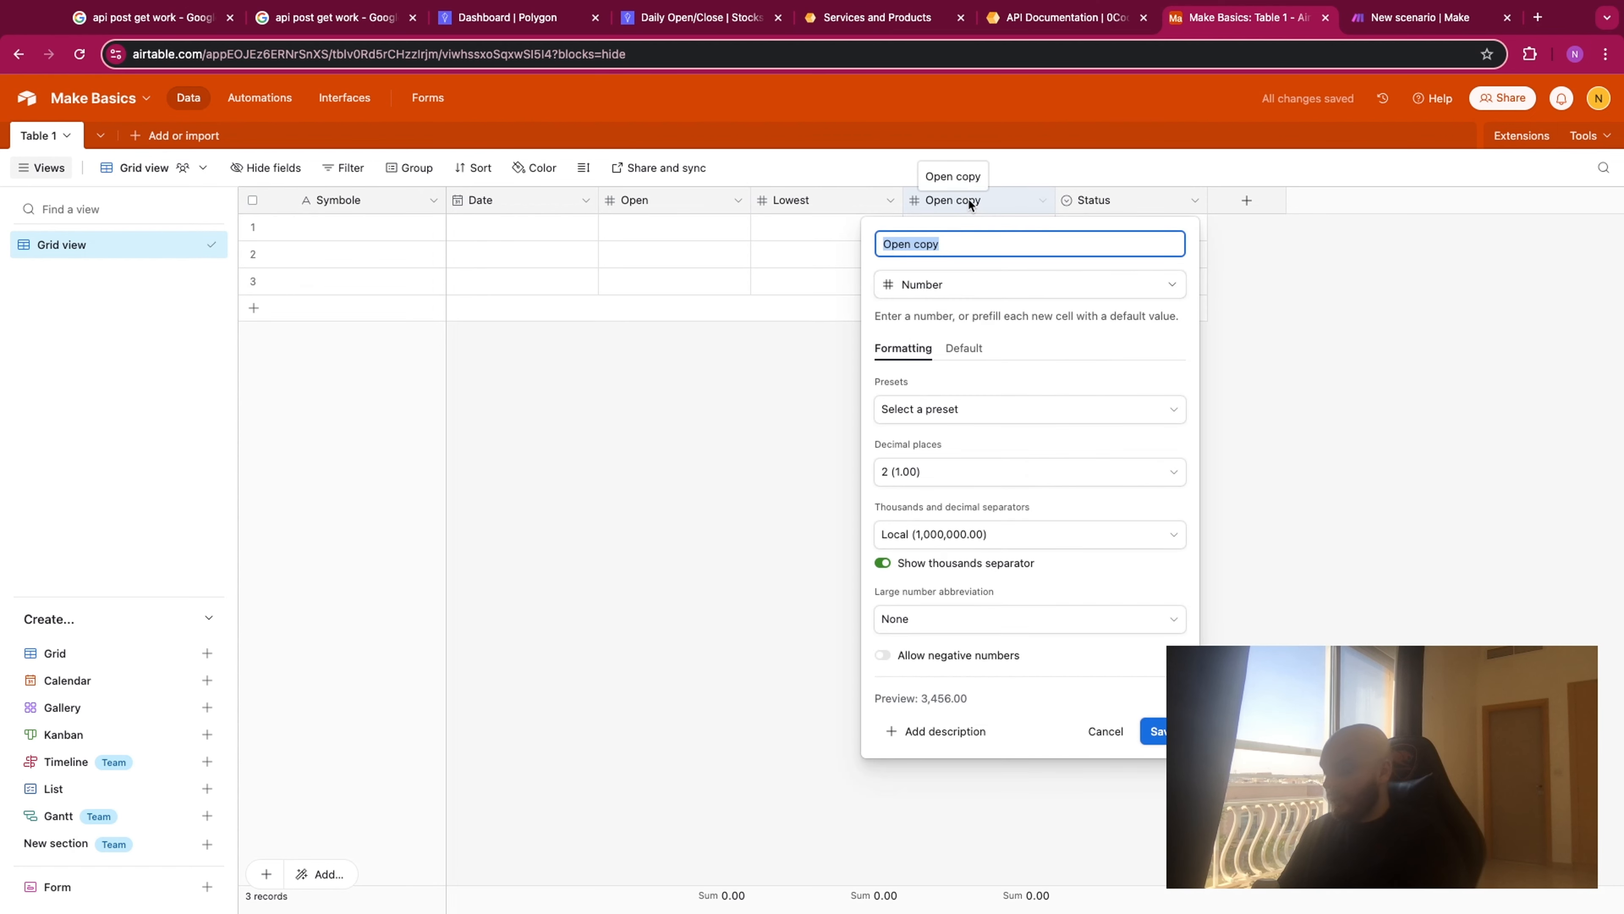
{"action": "type", "text": "Highest"}
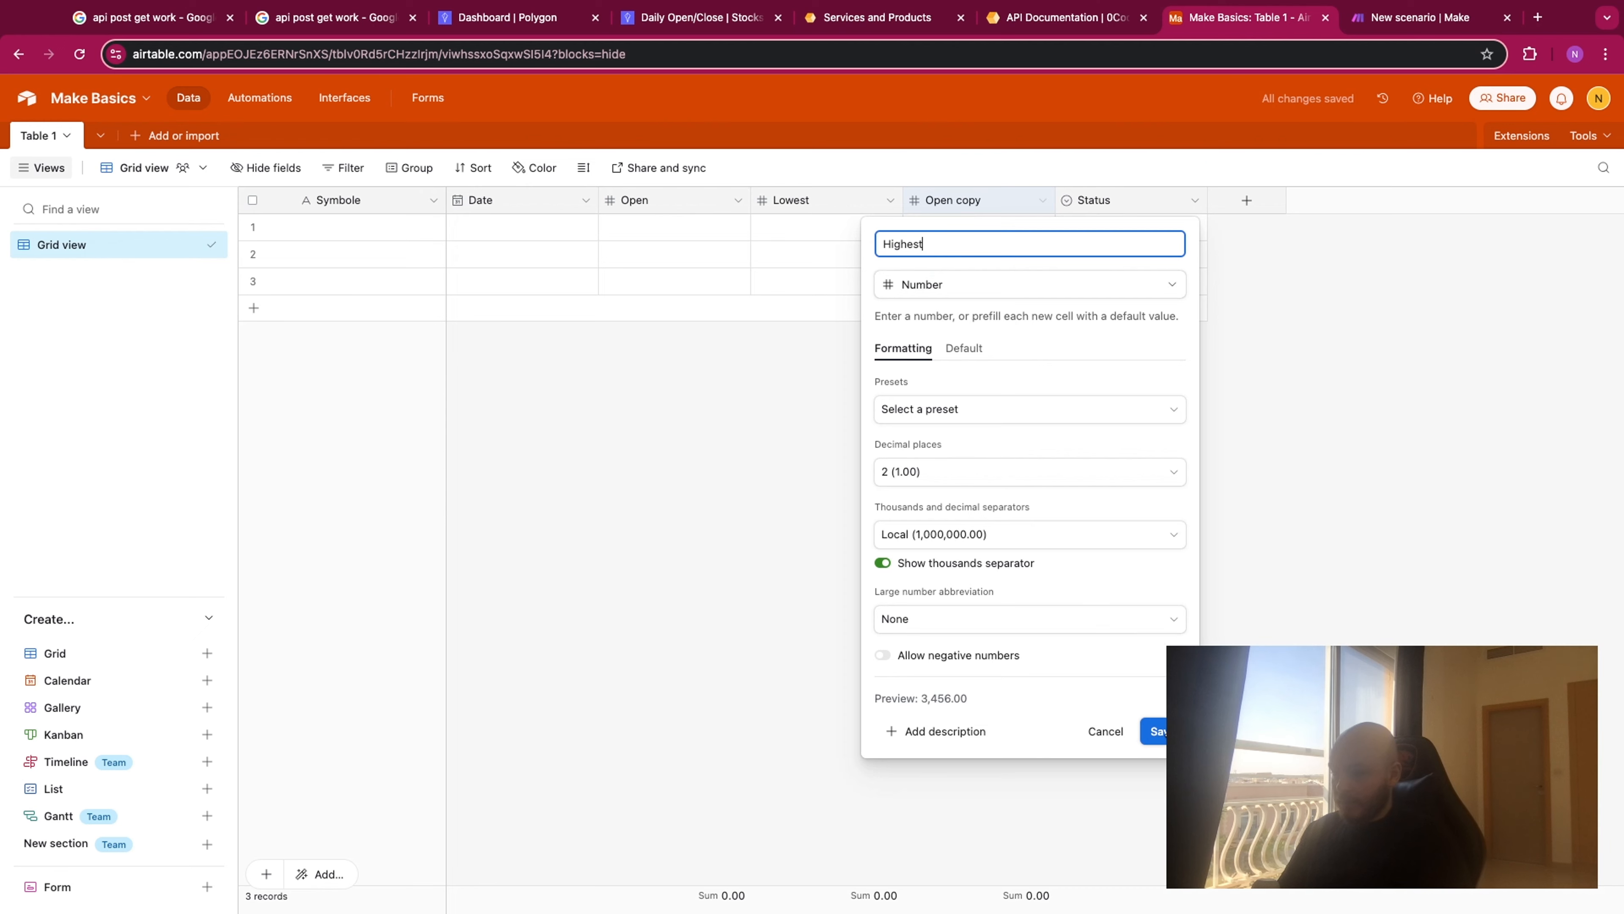
{"action": "left_click", "coordinate": [1155, 731]}
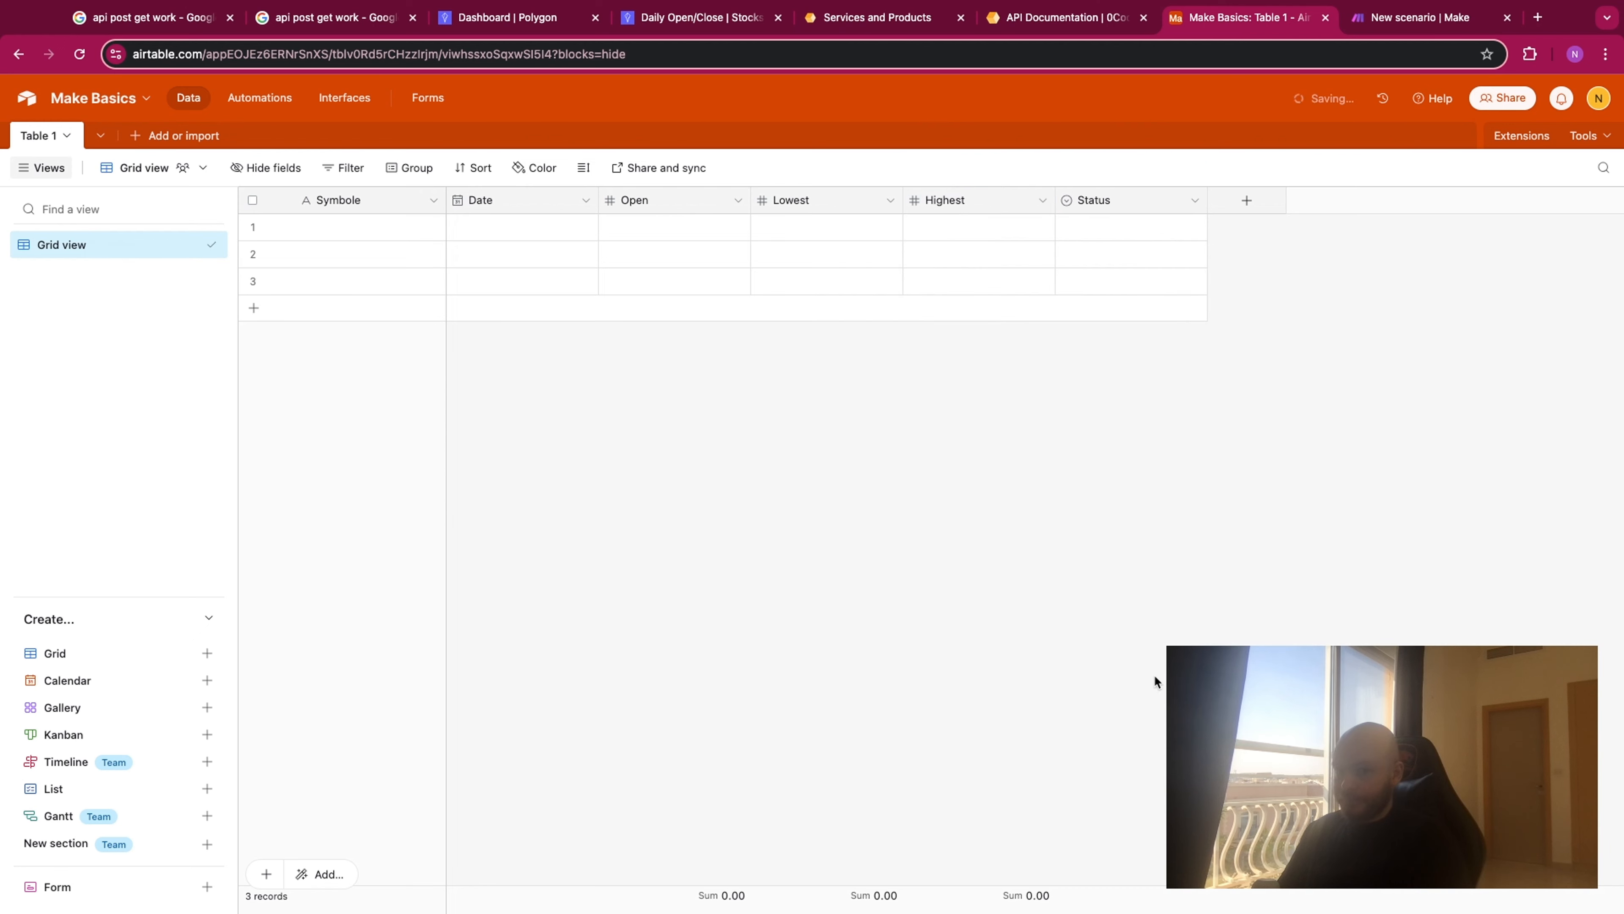
- Rename the Status field to Volume
{"action": "double_click", "coordinate": [1106, 204]}
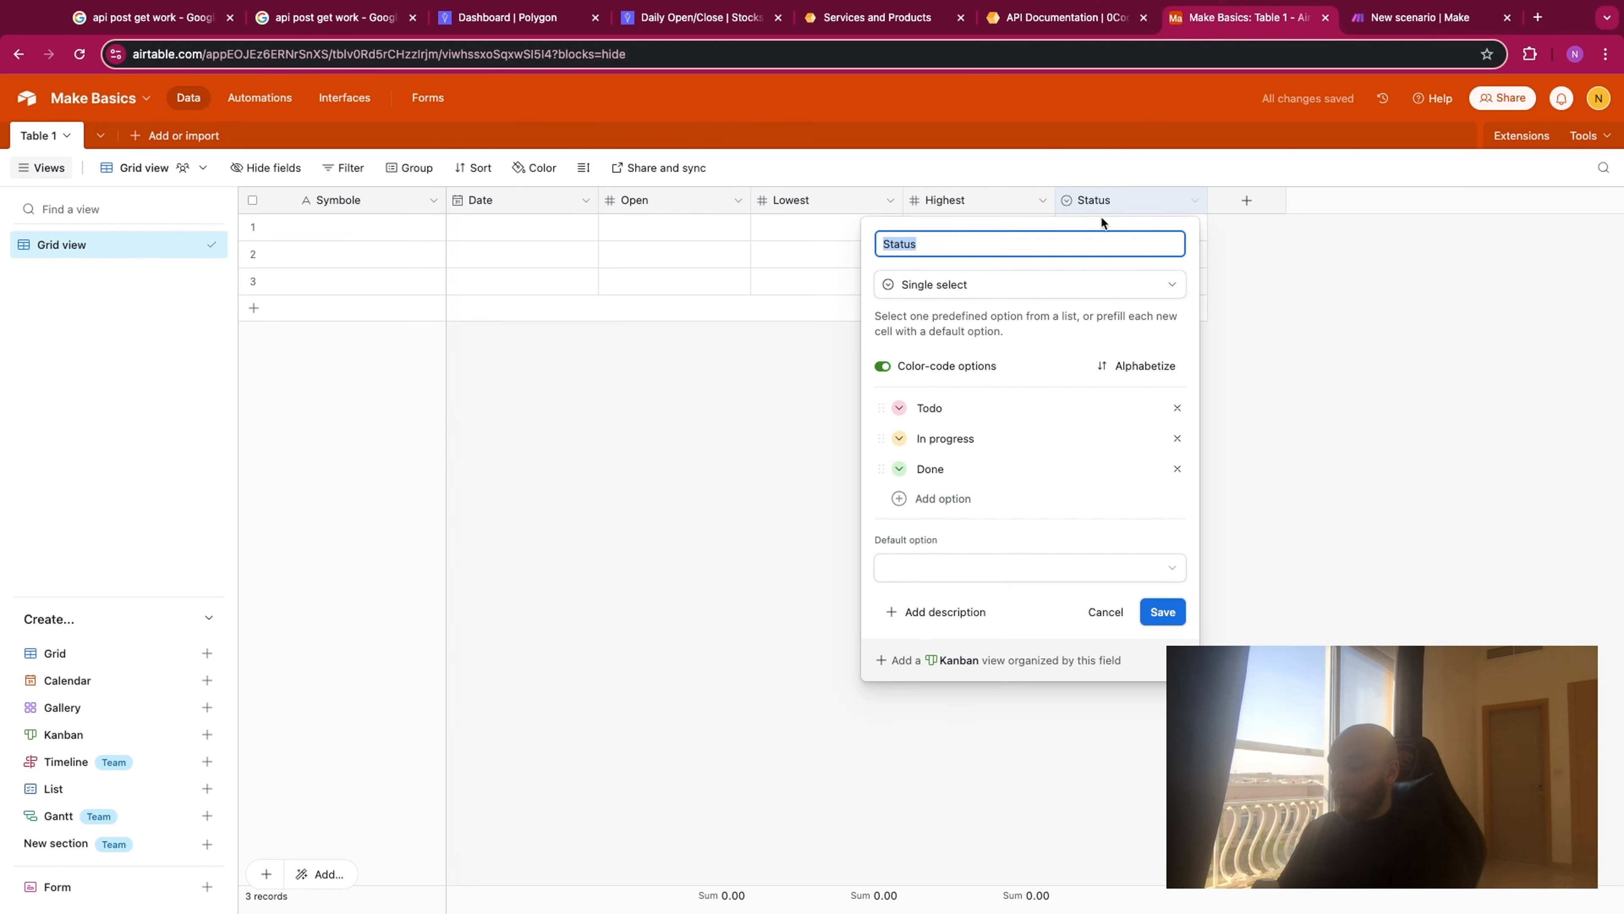
{"action": "type", "text": "Volume"}
{"action": "left_click", "coordinate": [1162, 612]}
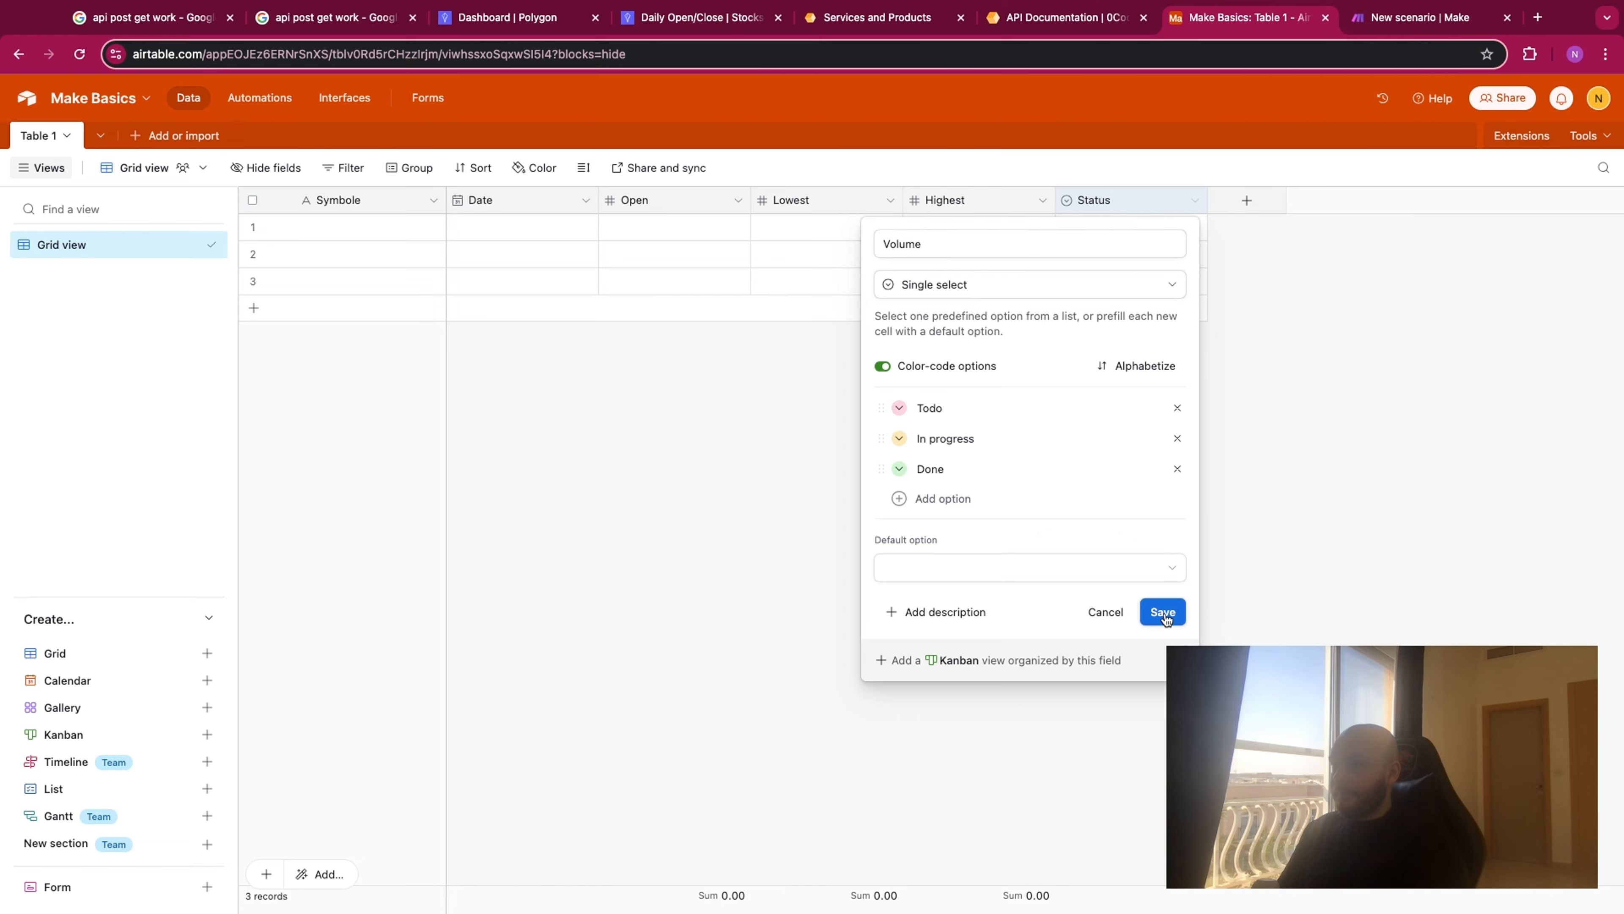
- Change the Volume field to the Number type with 0 decimal places
{"action": "left_click", "coordinate": [665, 17]}
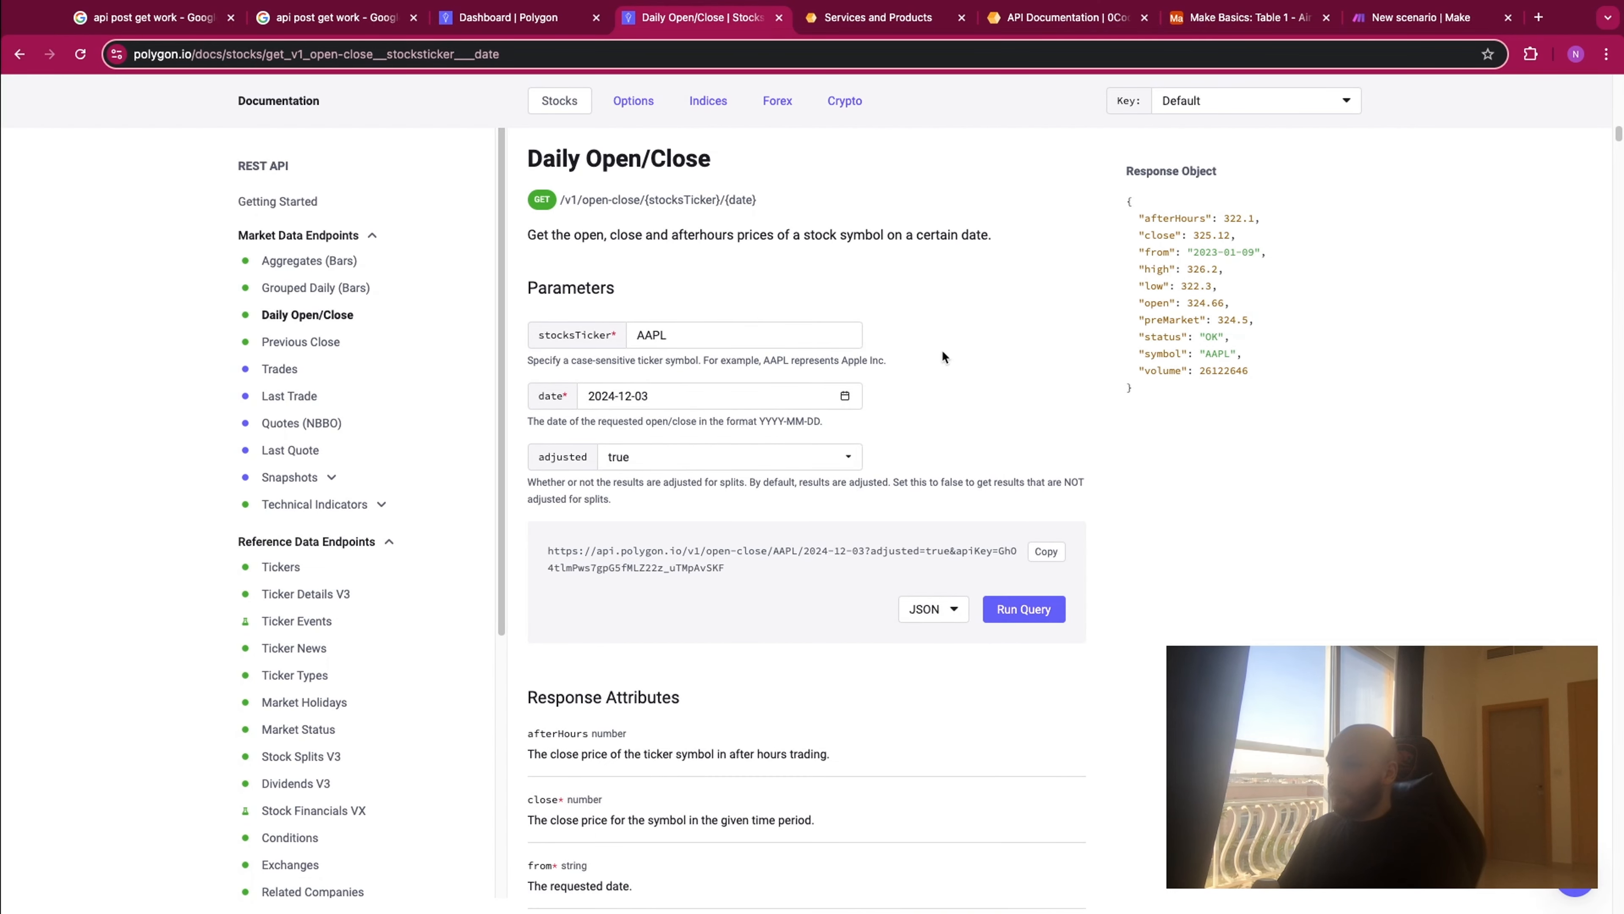
{"action": "left_click", "coordinate": [1215, 33]}
{"action": "double_click", "coordinate": [1118, 199]}
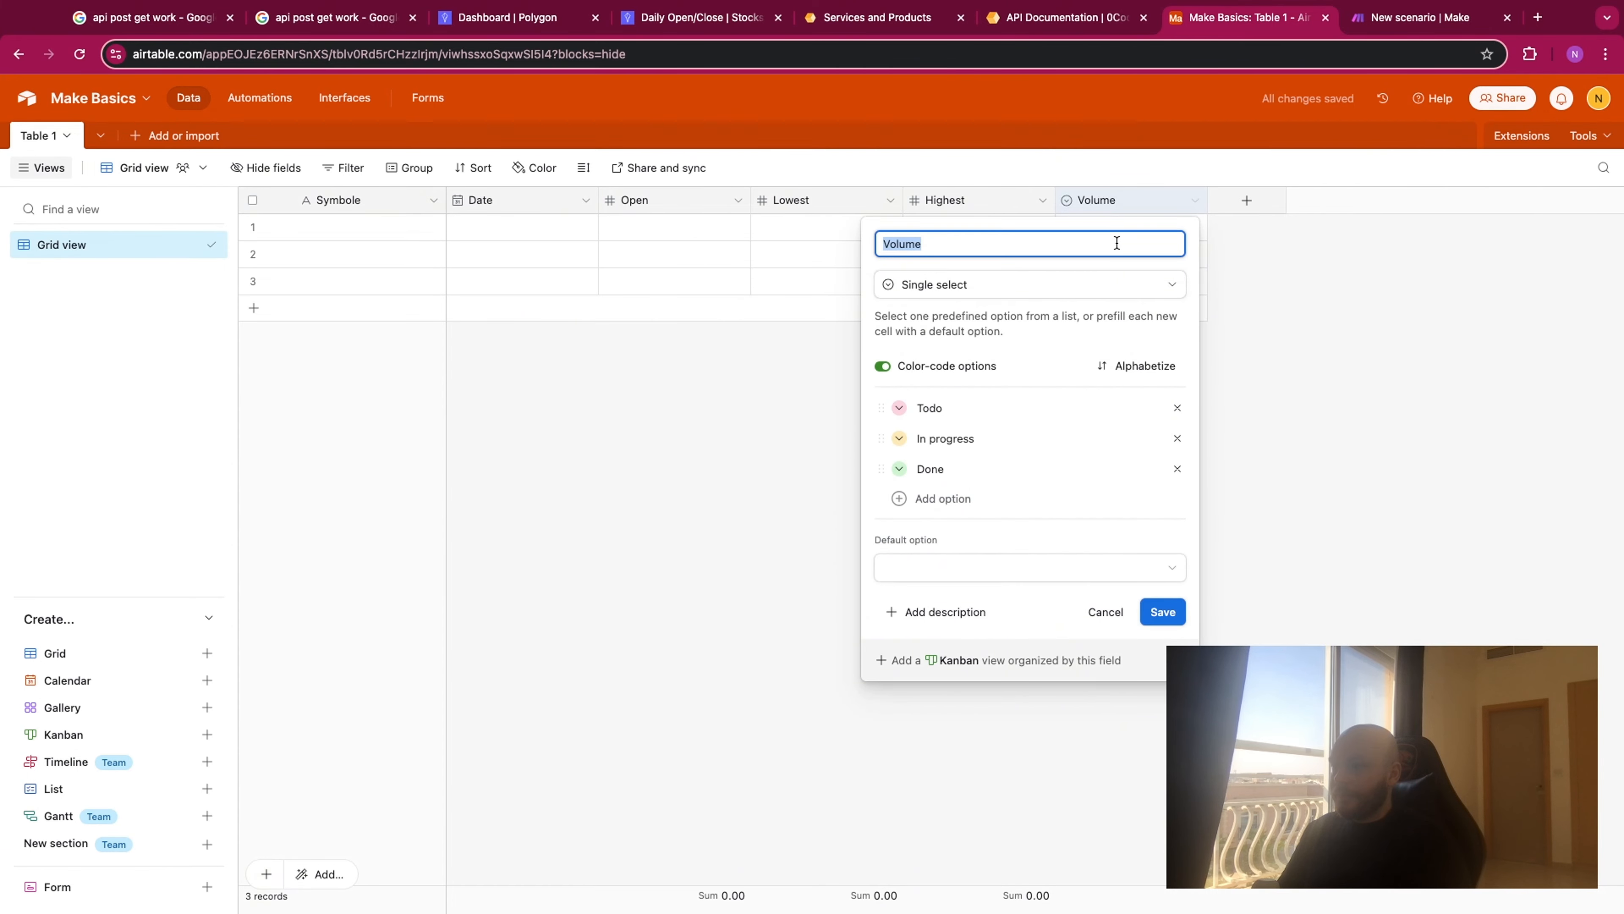
{"action": "left_click", "coordinate": [1097, 269]}
{"action": "type", "text": "number"}
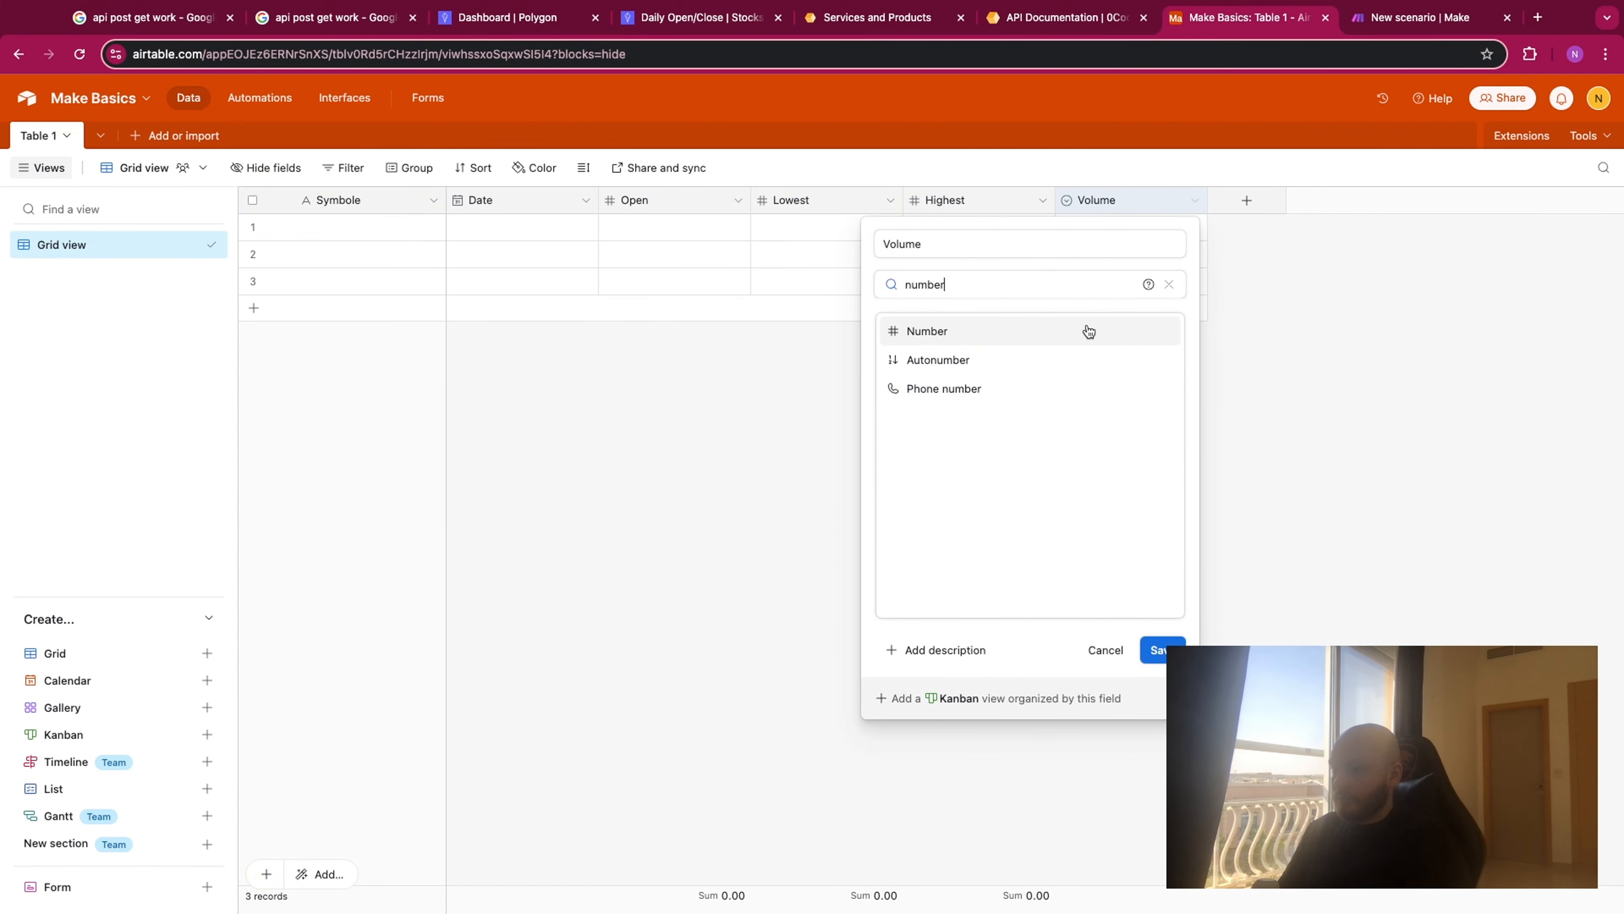
{"action": "left_click", "coordinate": [1089, 331]}
{"action": "left_click", "coordinate": [996, 469]}
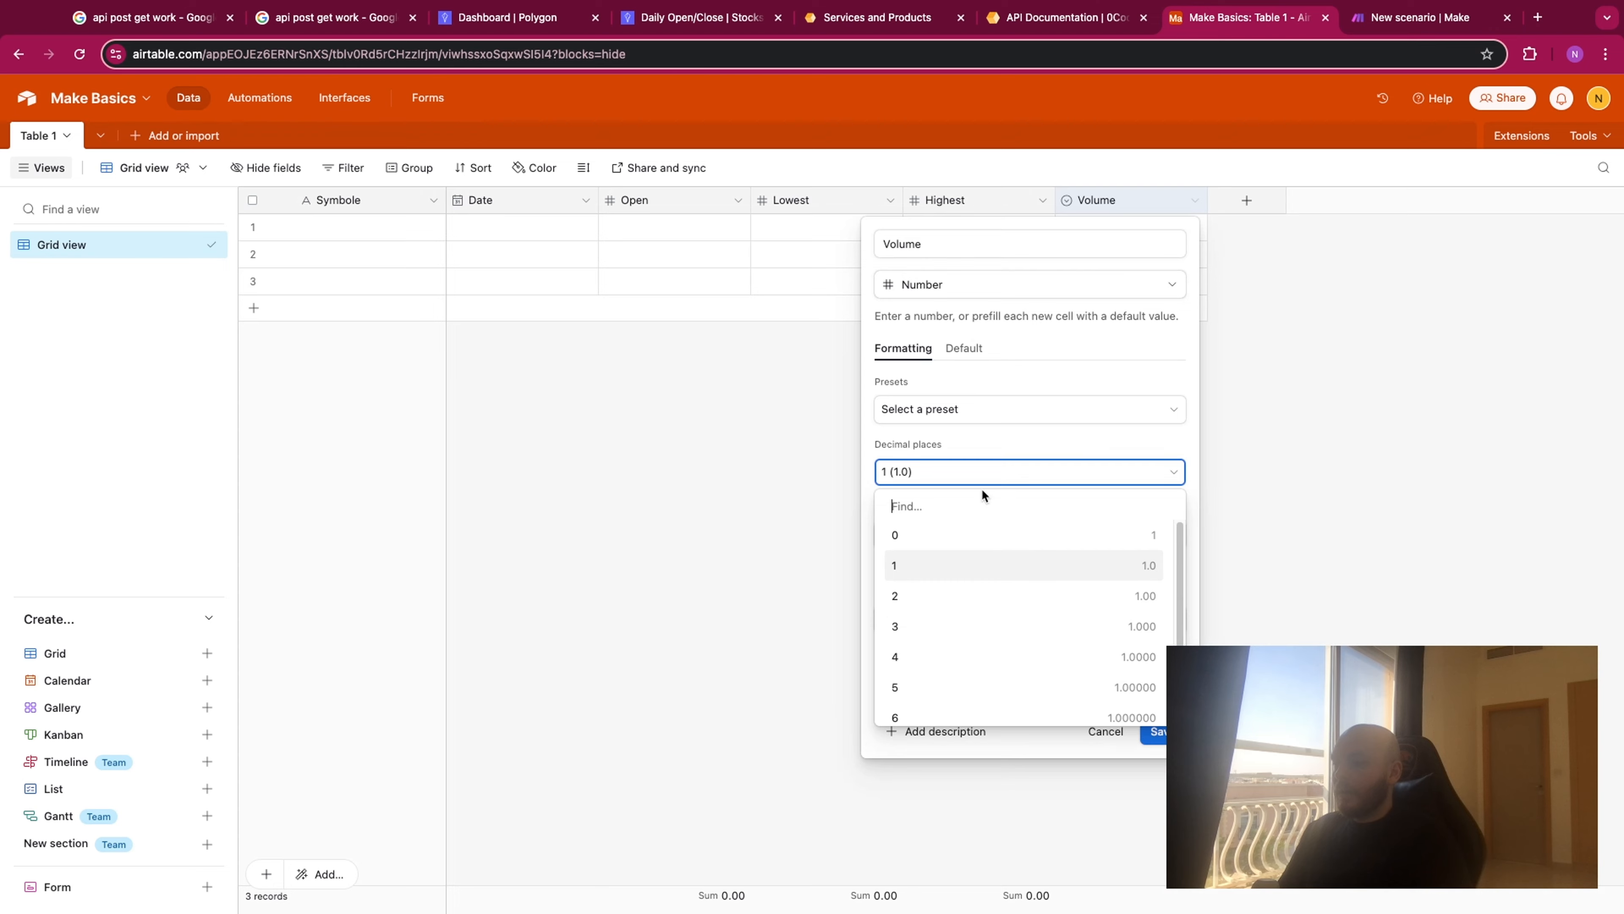
{"action": "left_click", "coordinate": [968, 535]}
{"action": "left_click", "coordinate": [1159, 731]}
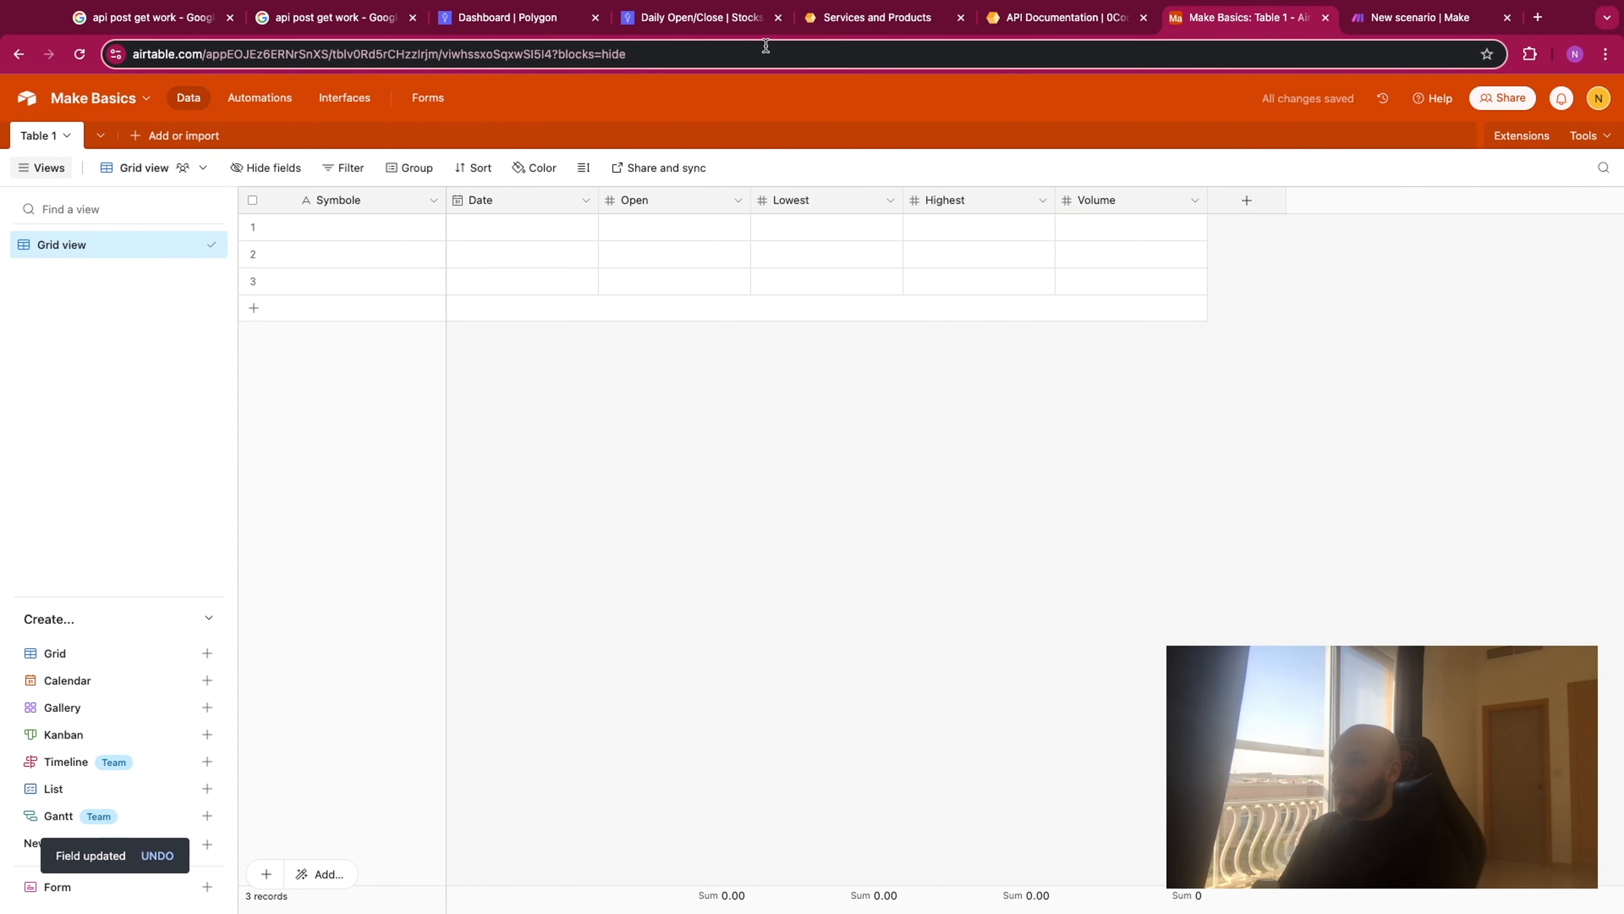
- Switch to the Make scenario and add an Airtable Create a Record module after the HTTP request
{"action": "left_click", "coordinate": [1413, 23]}
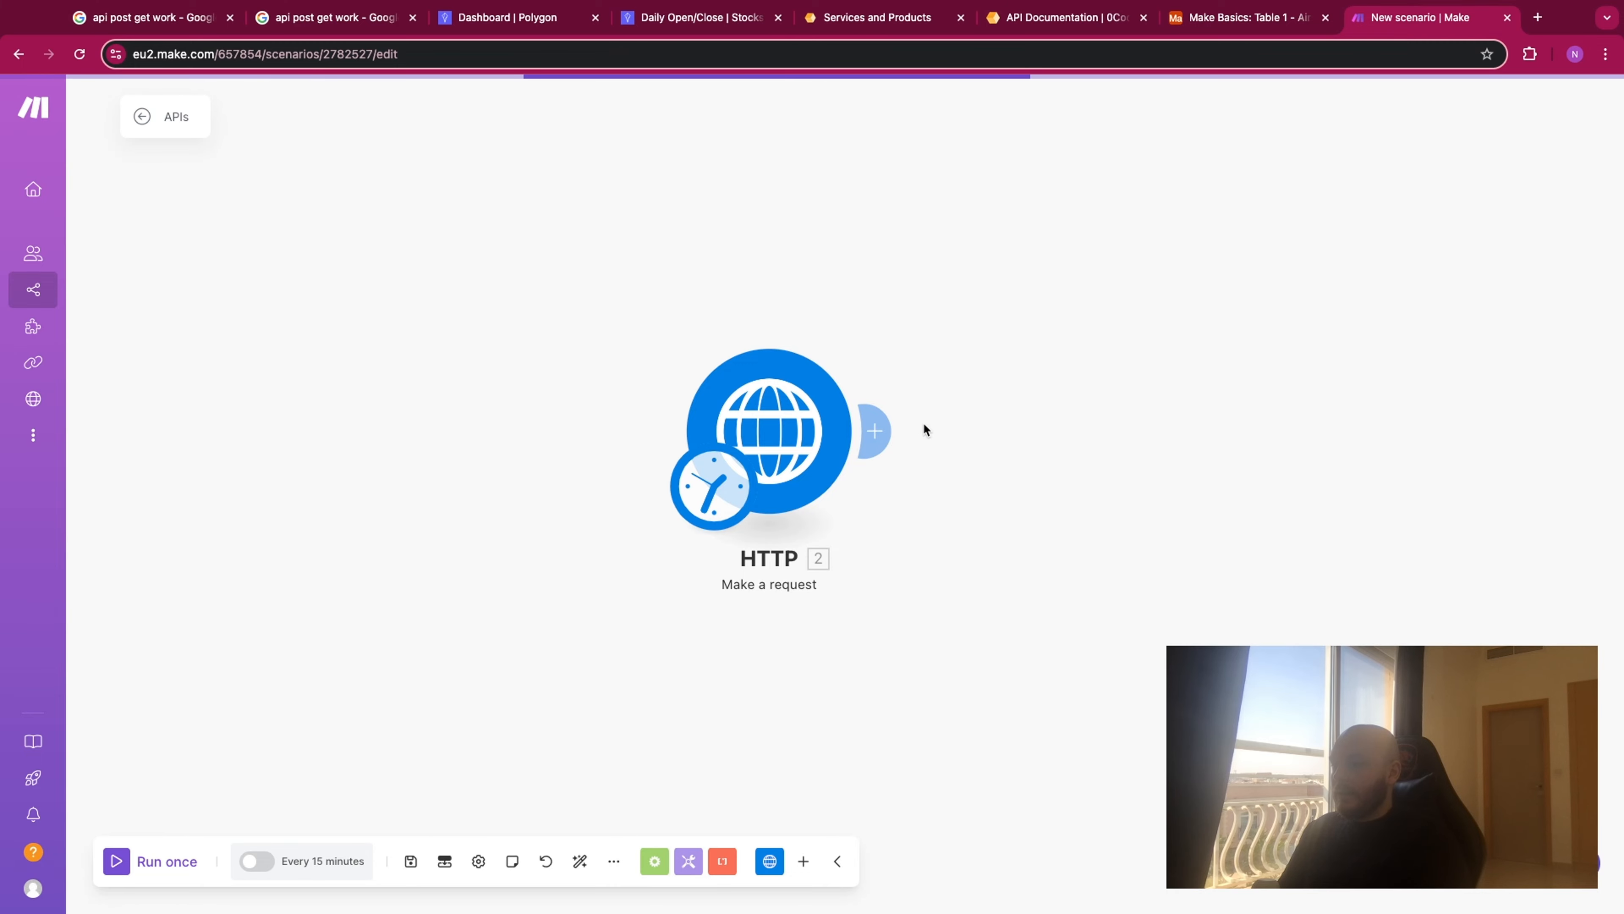
{"action": "left_click", "coordinate": [874, 430]}
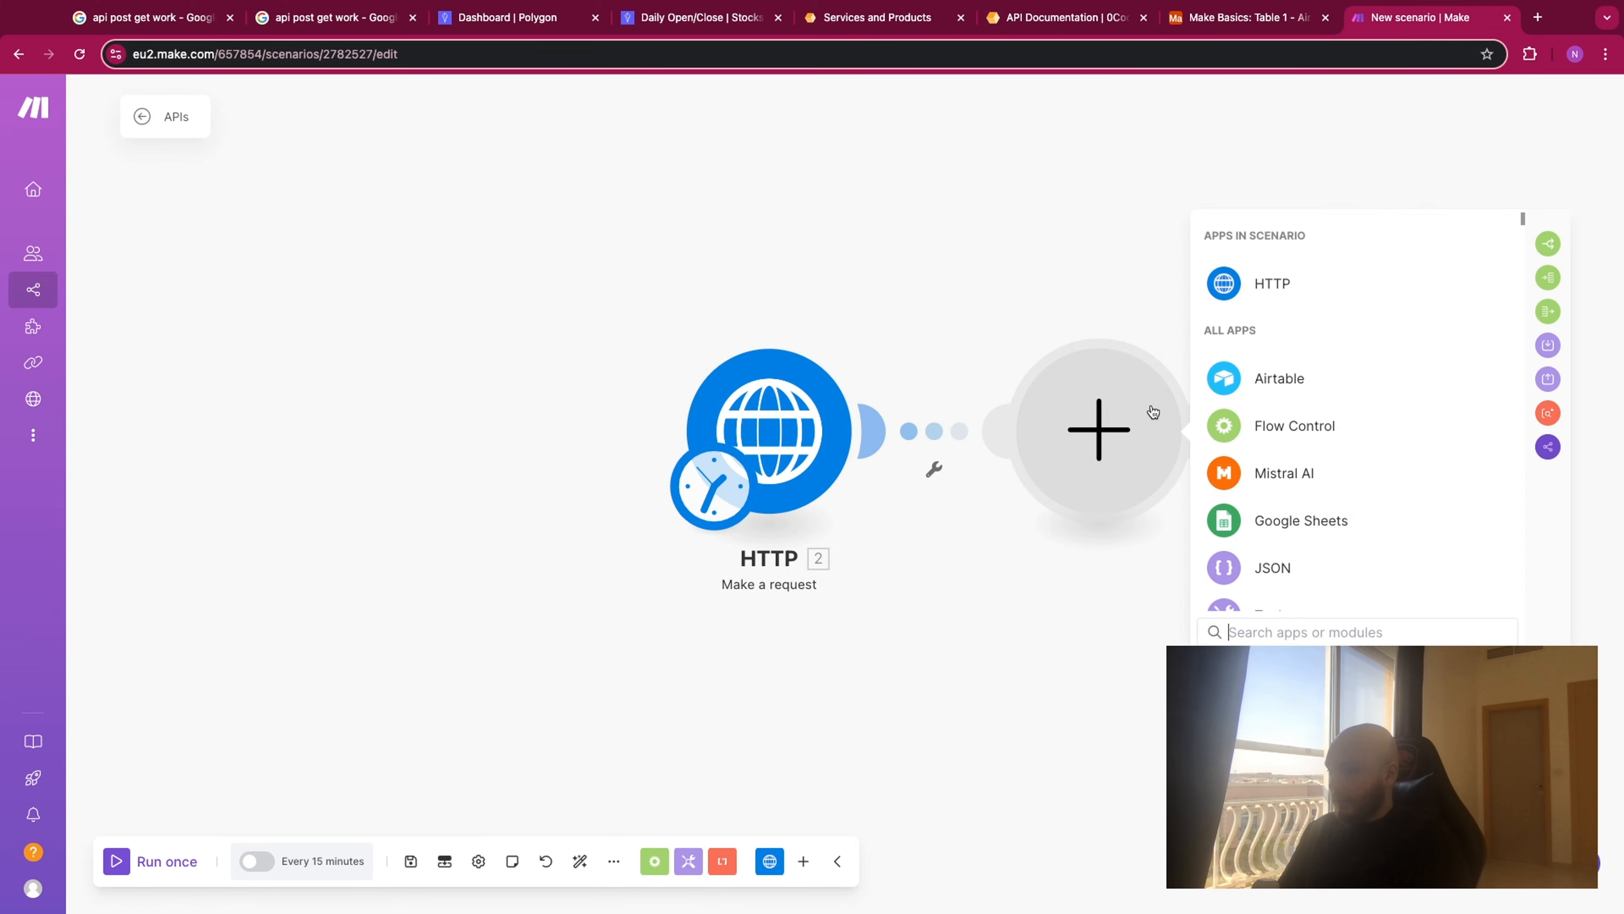
{"action": "type", "text": "a"}
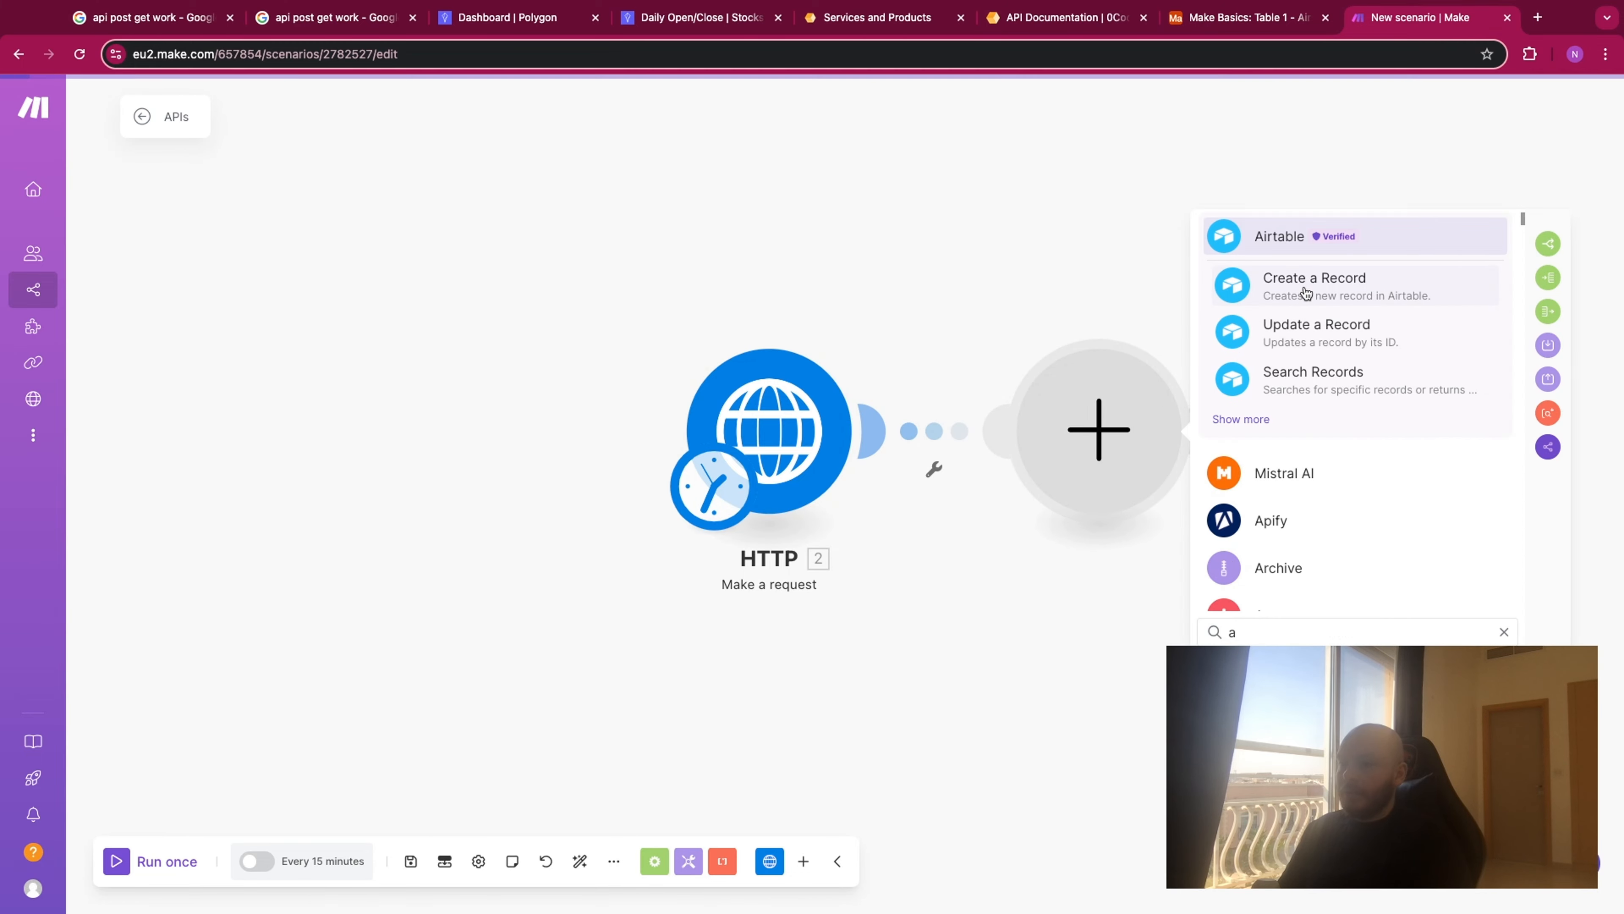
{"action": "left_click", "coordinate": [1305, 294]}
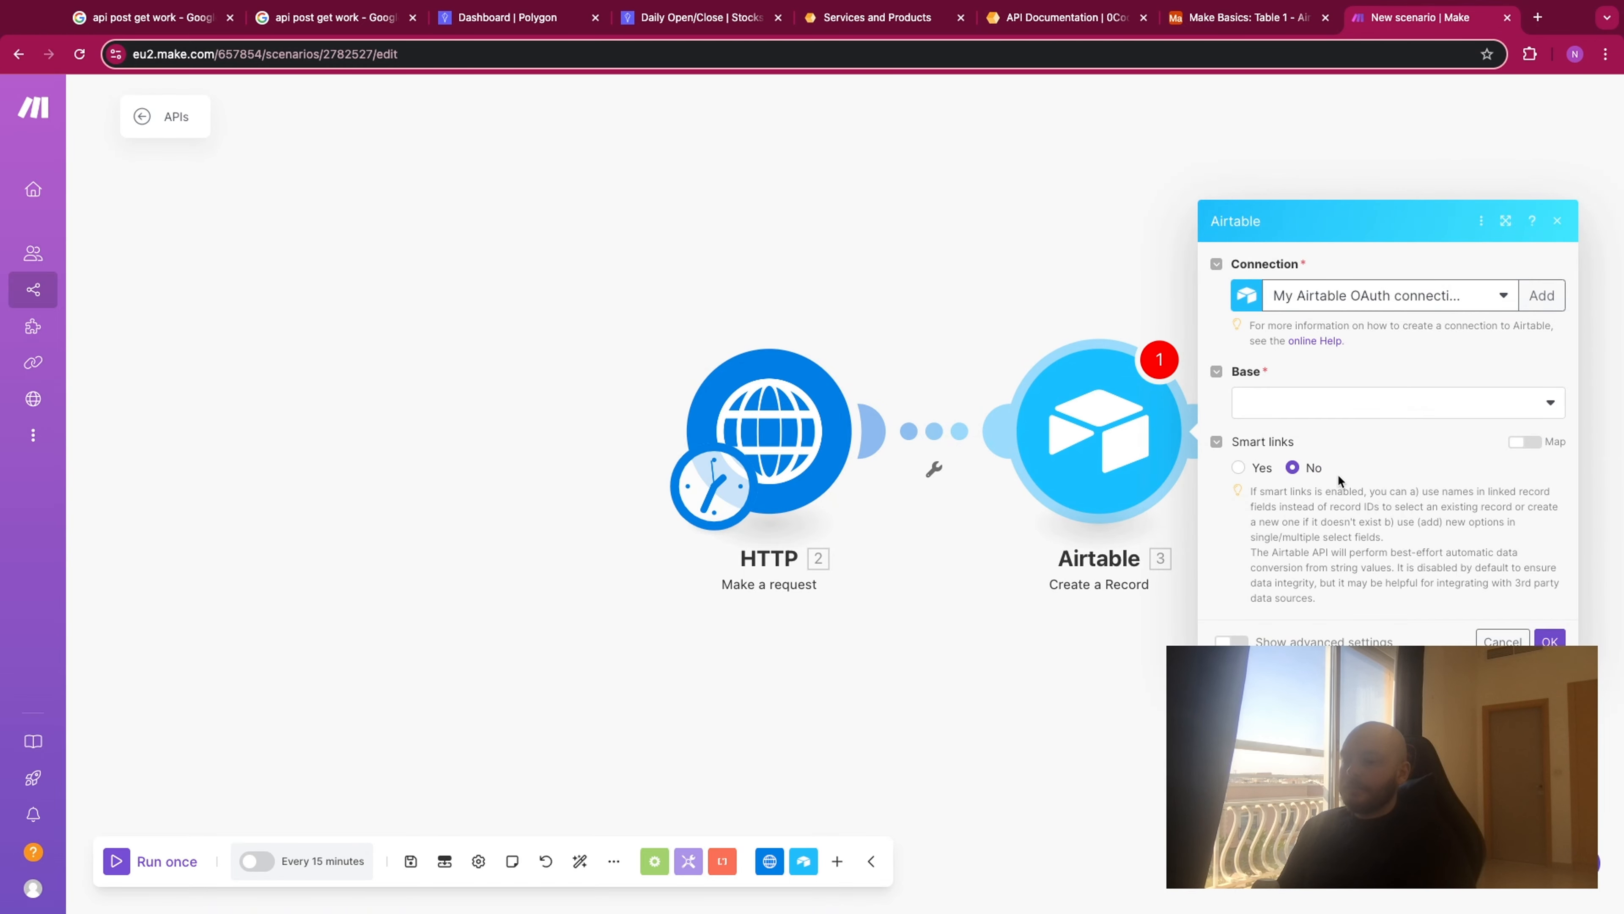
- Set the Airtable module's base to Make Basics and its table to Table 1
{"action": "left_click", "coordinate": [1334, 405]}
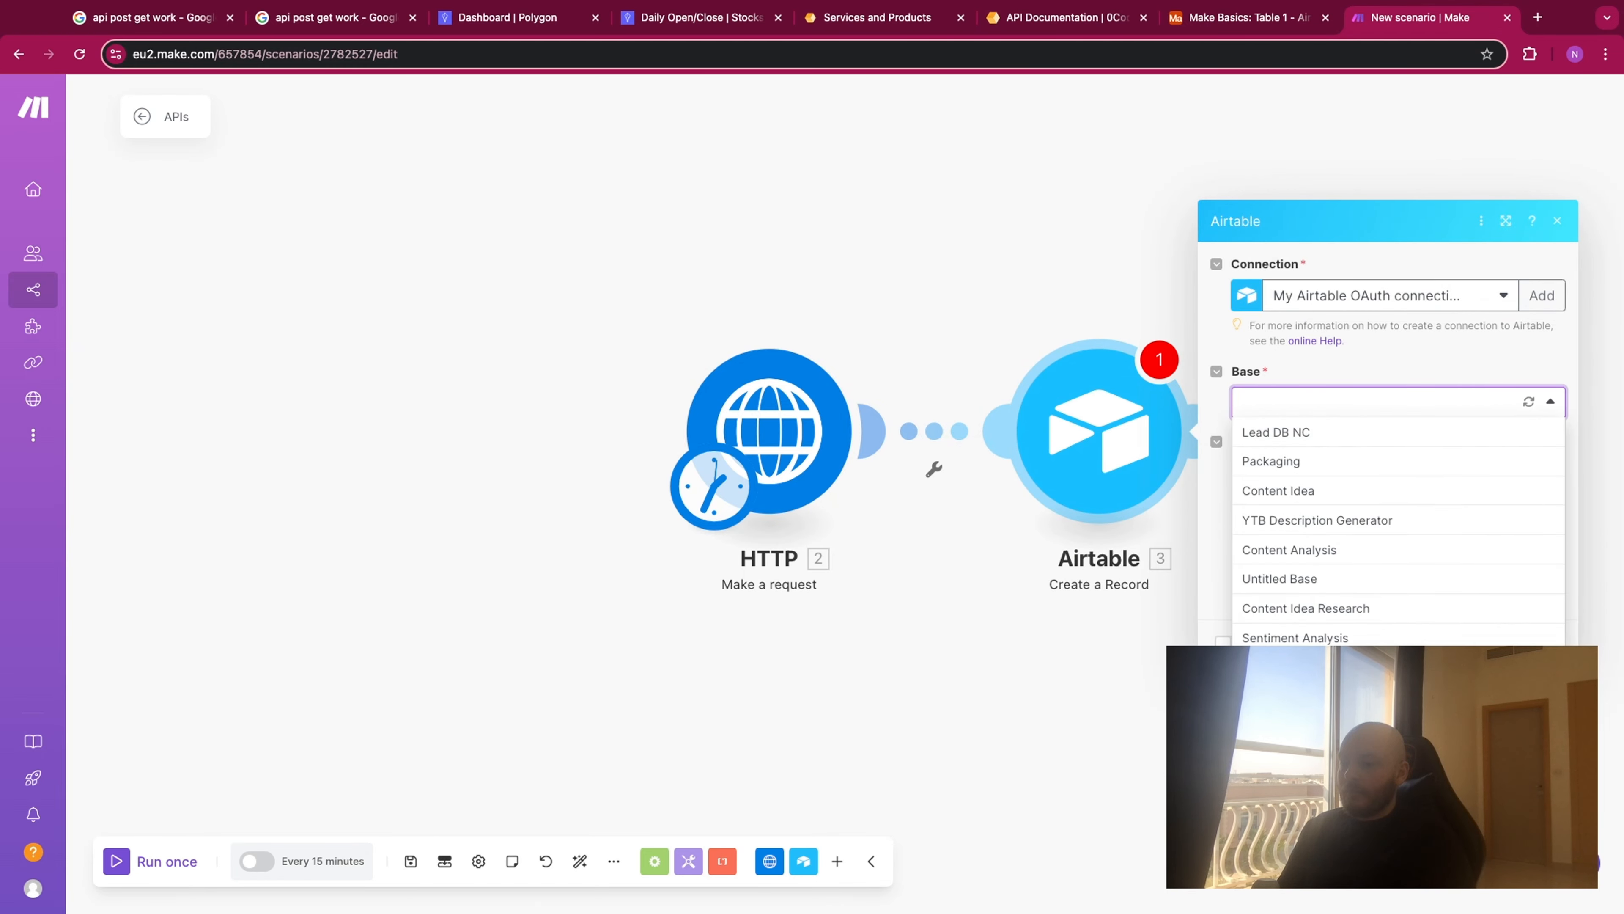
{"action": "left_click", "coordinate": [1318, 697]}
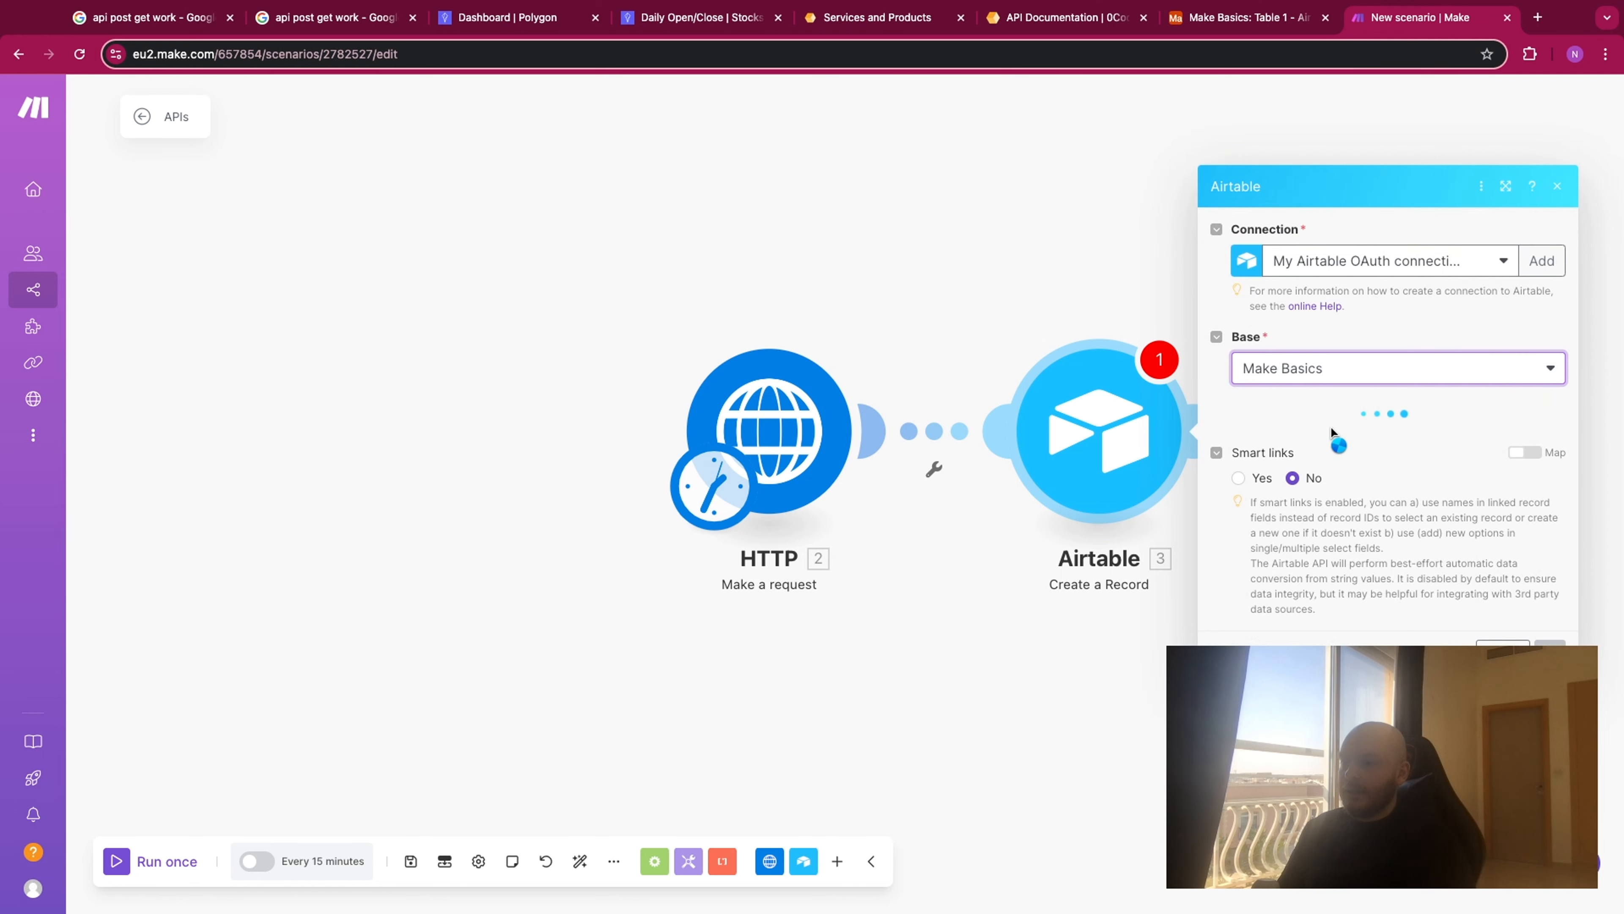
{"action": "left_click", "coordinate": [1327, 440]}
{"action": "left_click", "coordinate": [1325, 483]}
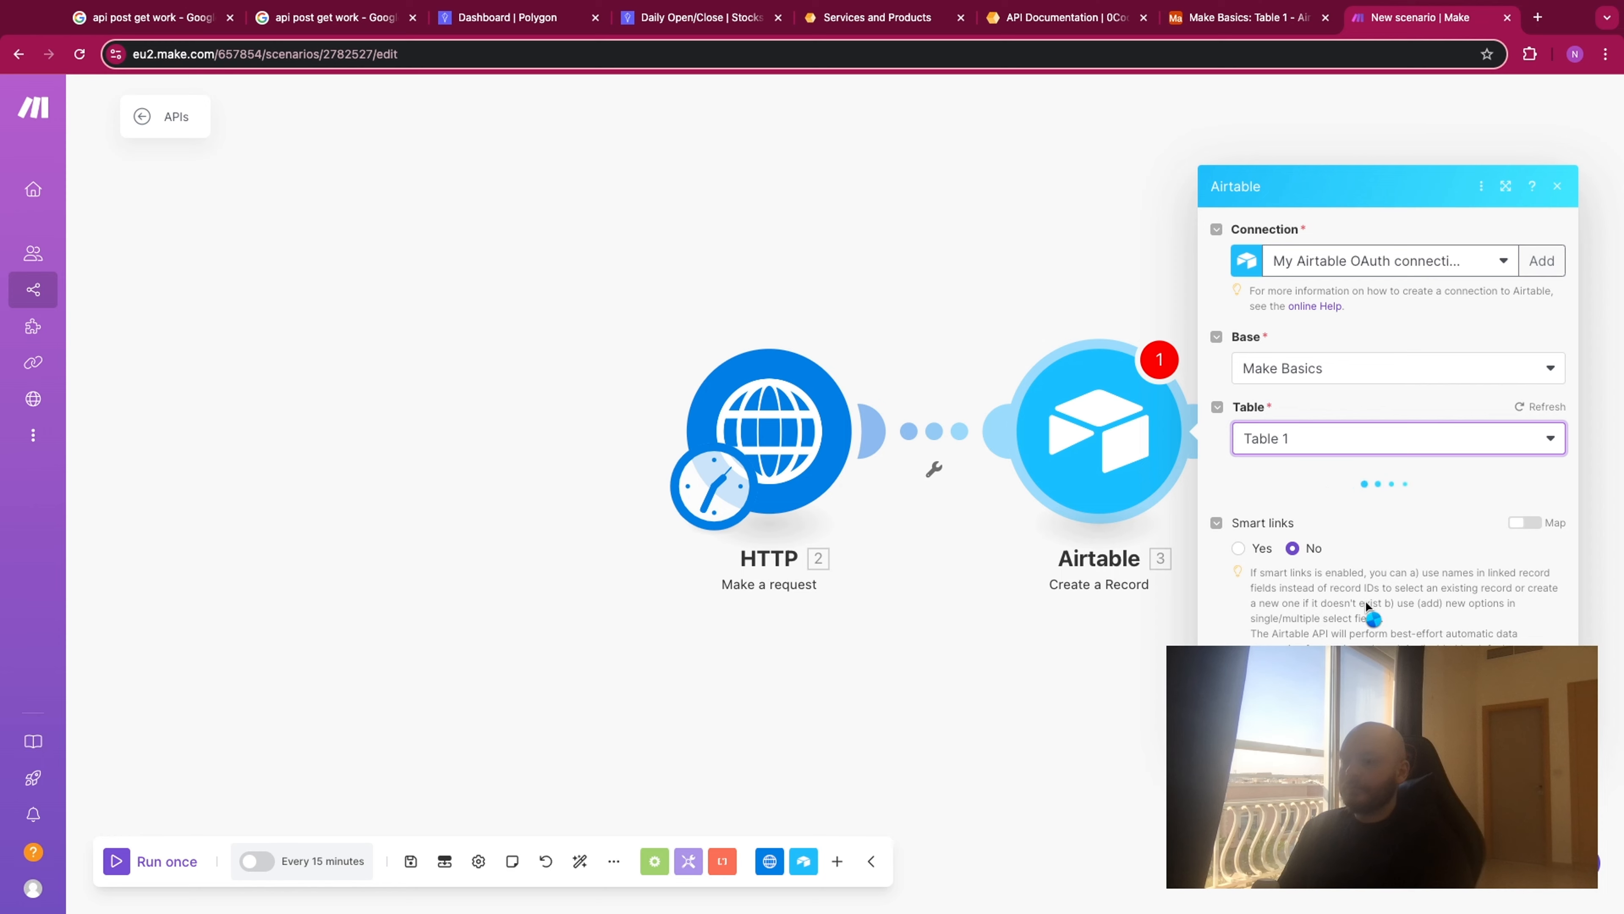
{"action": "scroll", "coordinate": [1356, 459], "scroll_direction": "down", "scroll_amount": 1}
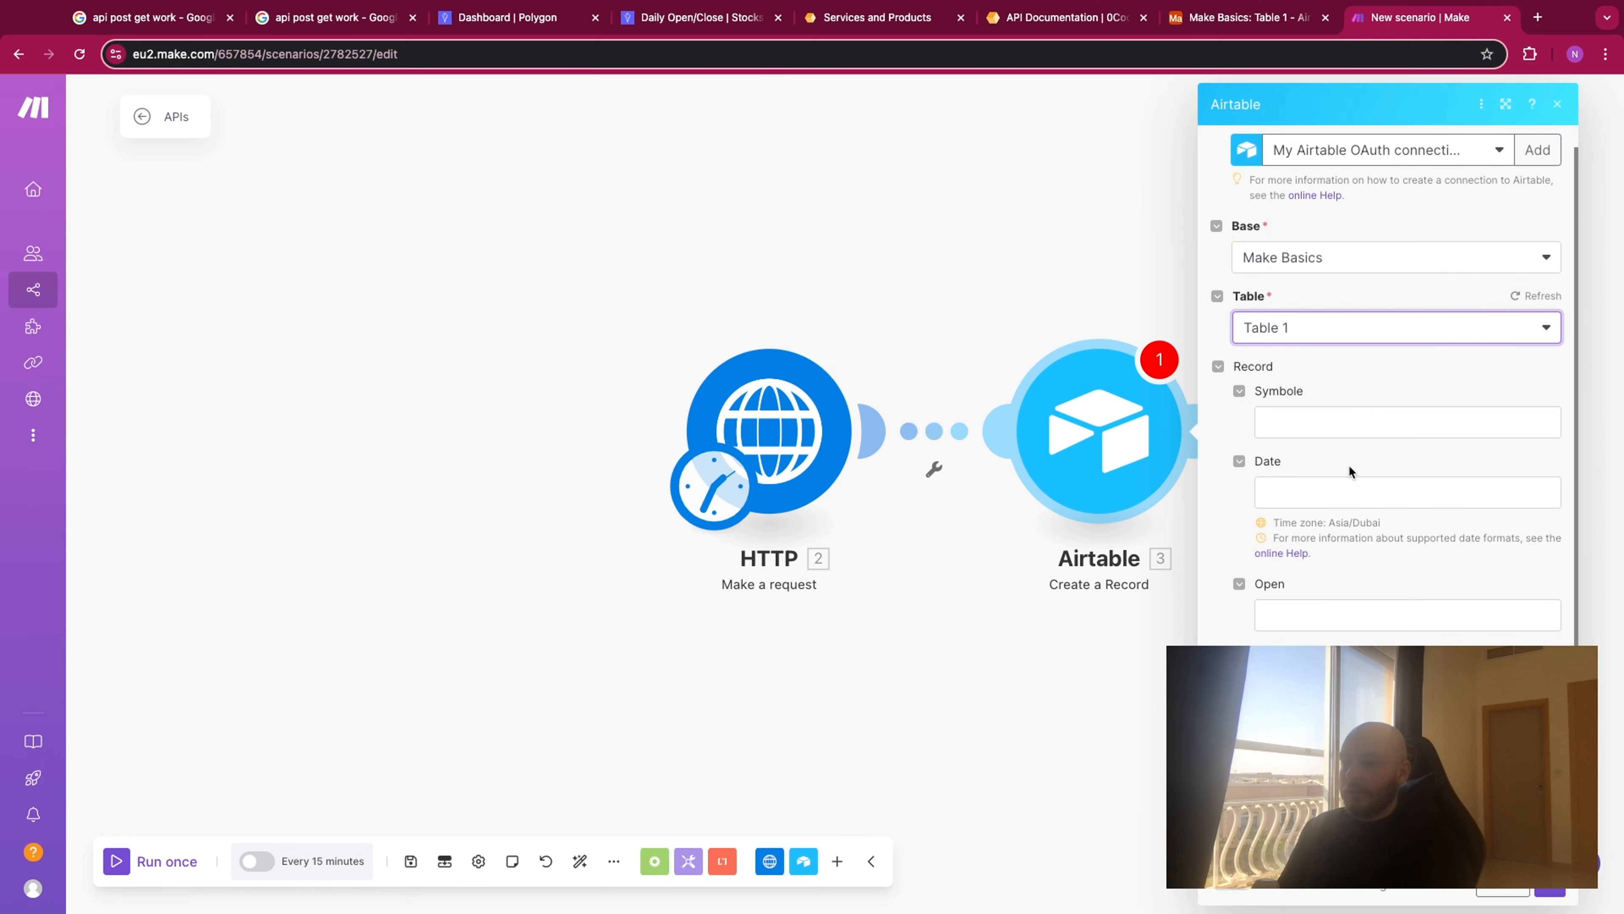
{"action": "left_click", "coordinate": [969, 325]}
- Unlink the Airtable module from the HTTP module and run the scenario once
{"action": "right_click", "coordinate": [935, 430]}
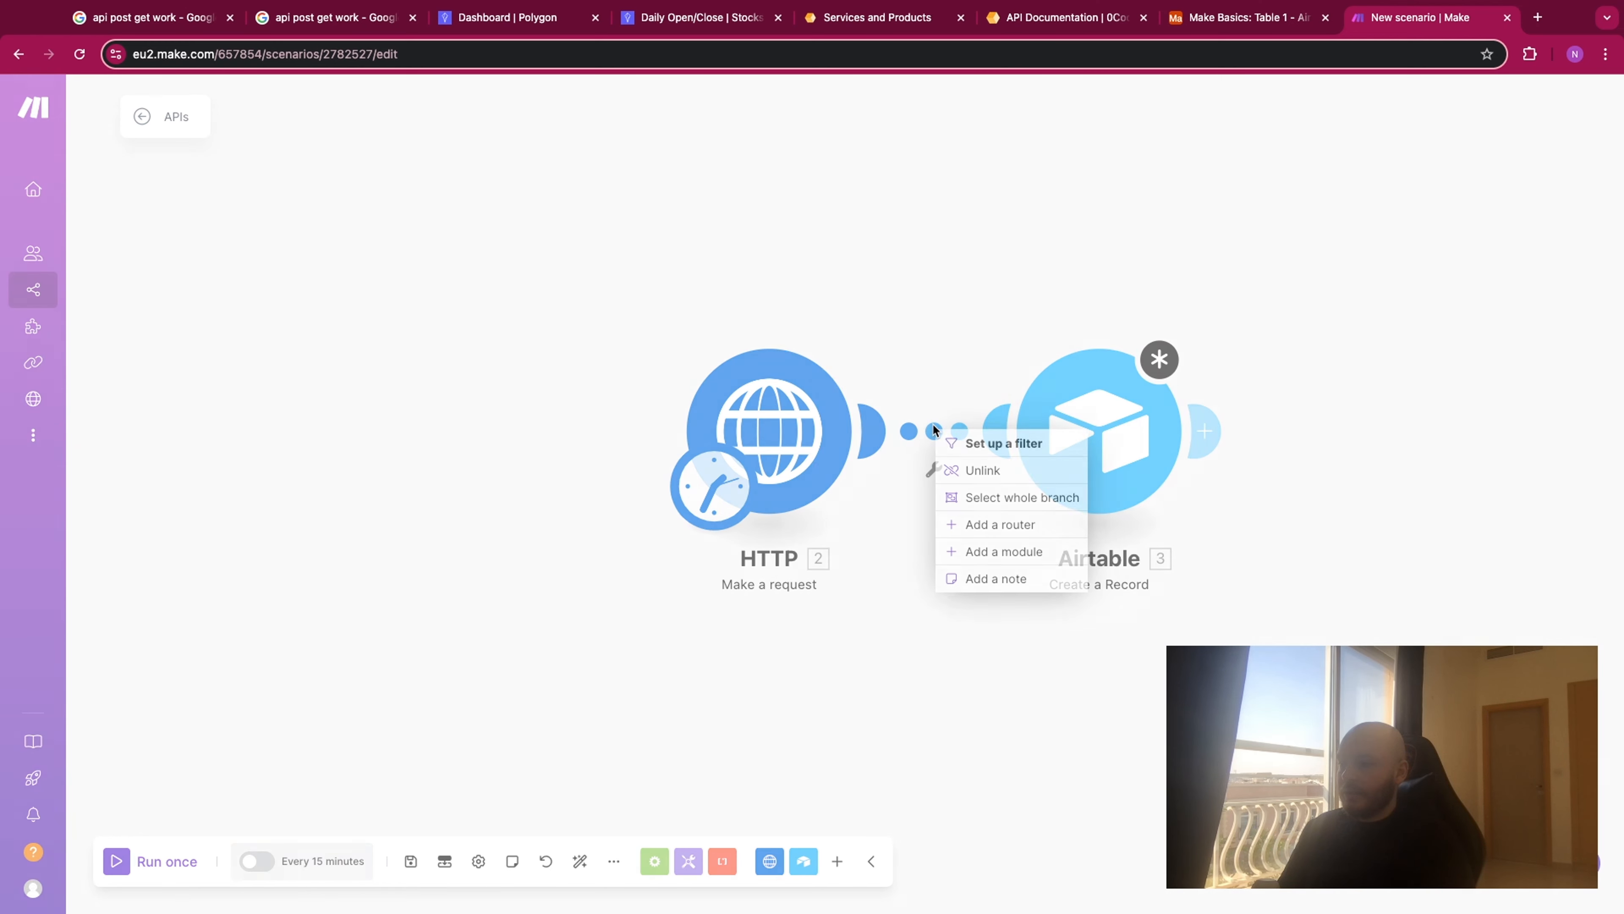
{"action": "left_click", "coordinate": [972, 470]}
{"action": "left_click", "coordinate": [116, 864]}
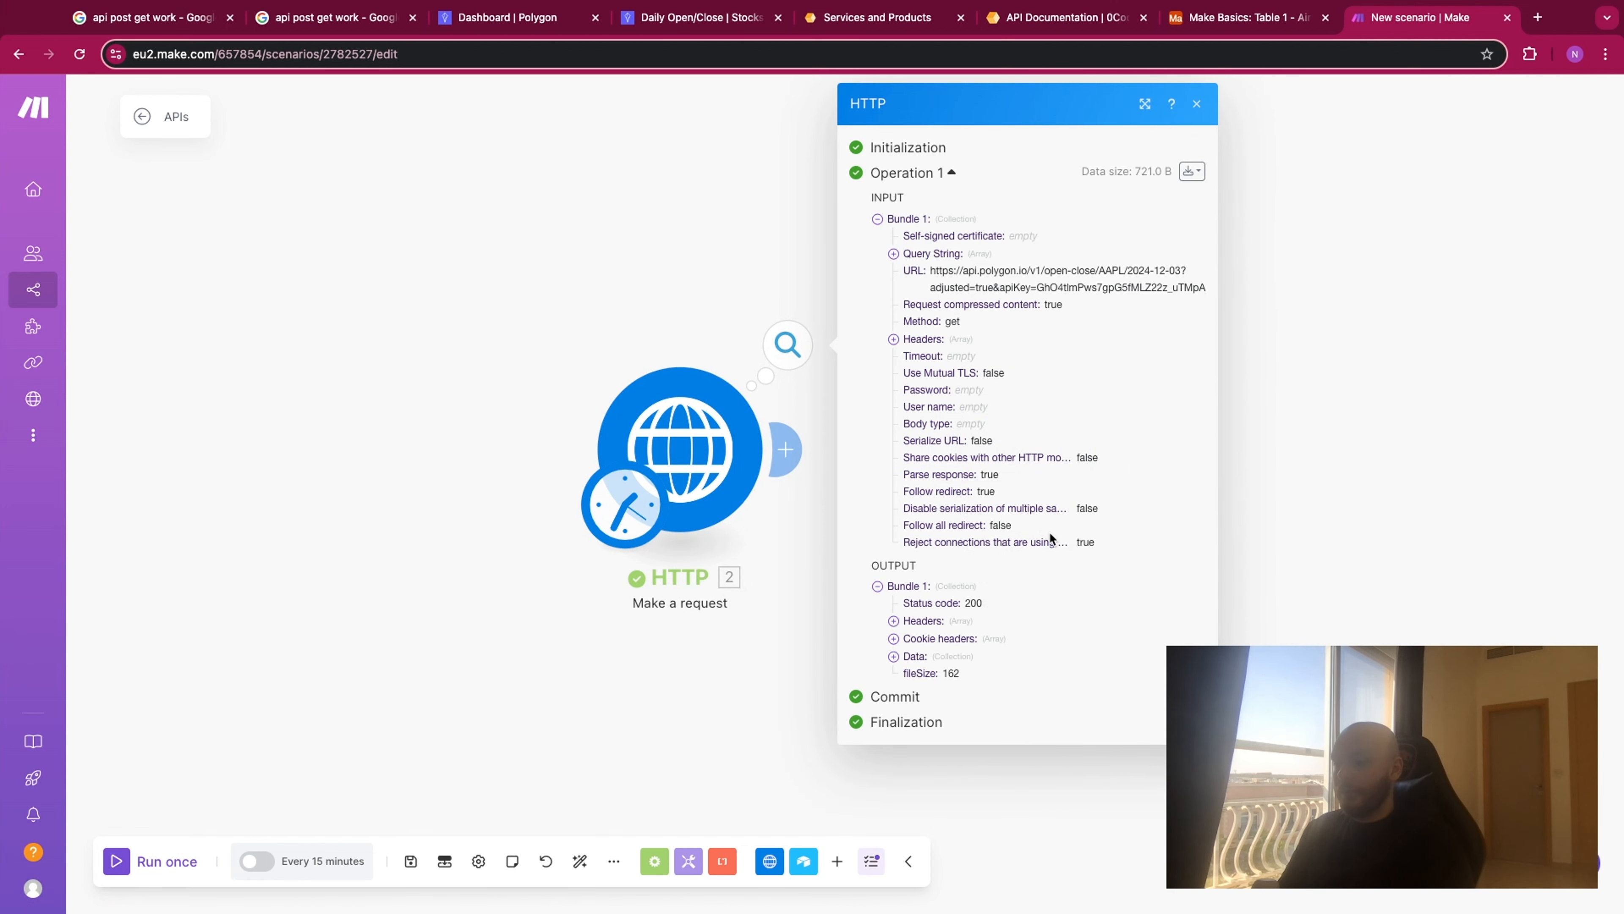
- Examine the Data collection in the HTTP module's output bundle
{"action": "left_click", "coordinate": [894, 657]}
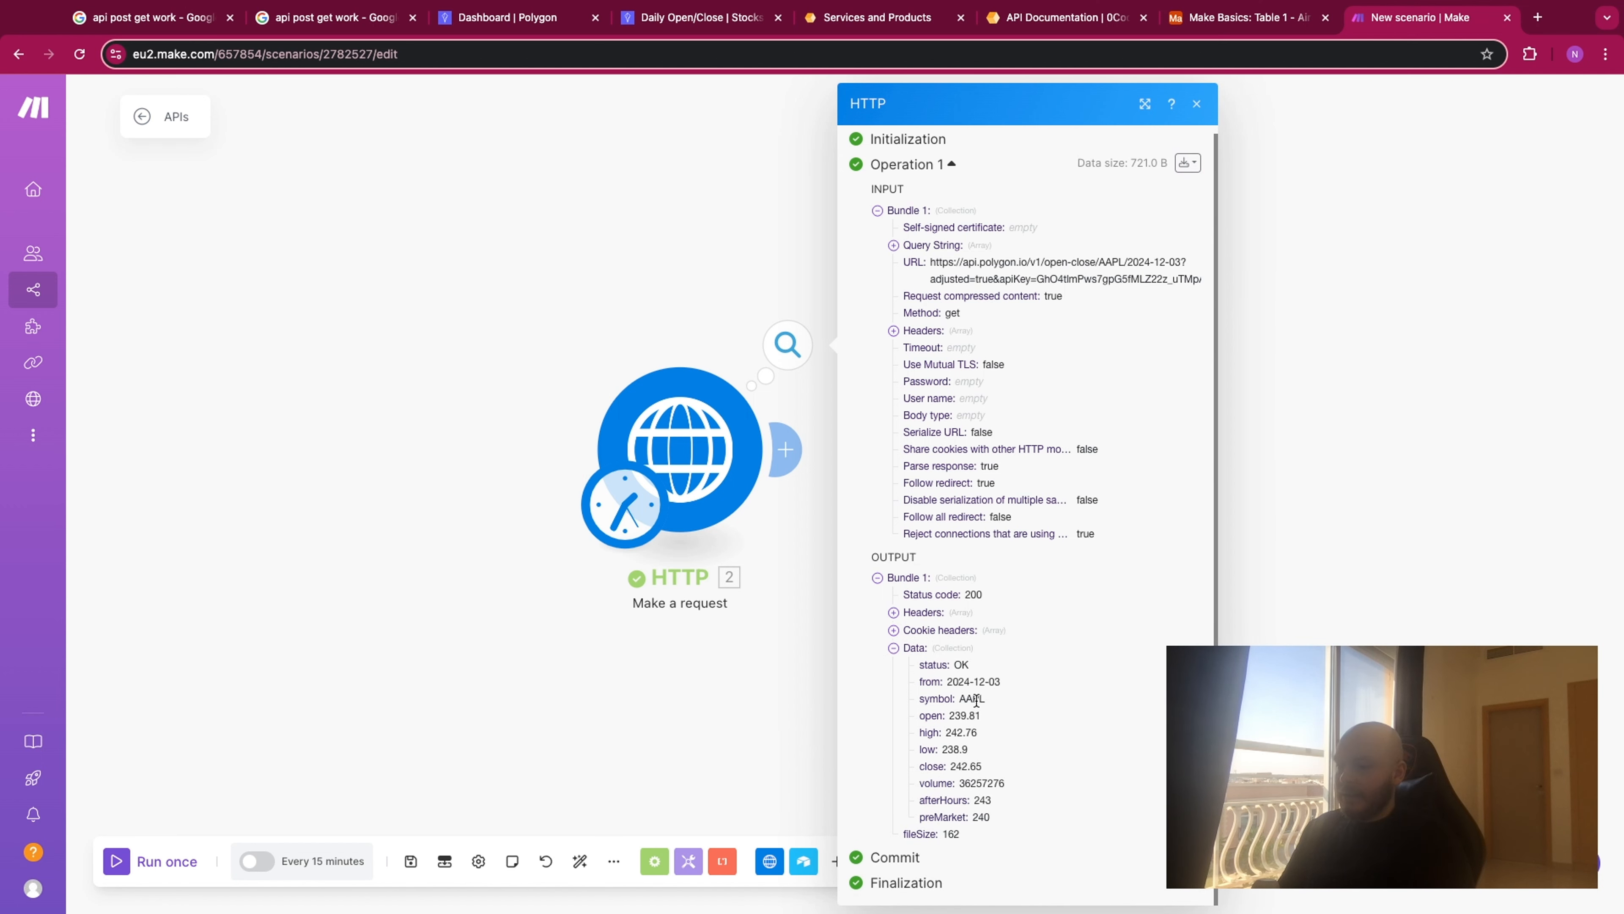
{"action": "double_click", "coordinate": [963, 702]}
{"action": "left_click", "coordinate": [971, 728]}
- Add a new Airtable Create a Record module after HTTP, using the Make Basics base and Table 1
{"action": "left_click", "coordinate": [1279, 284]}
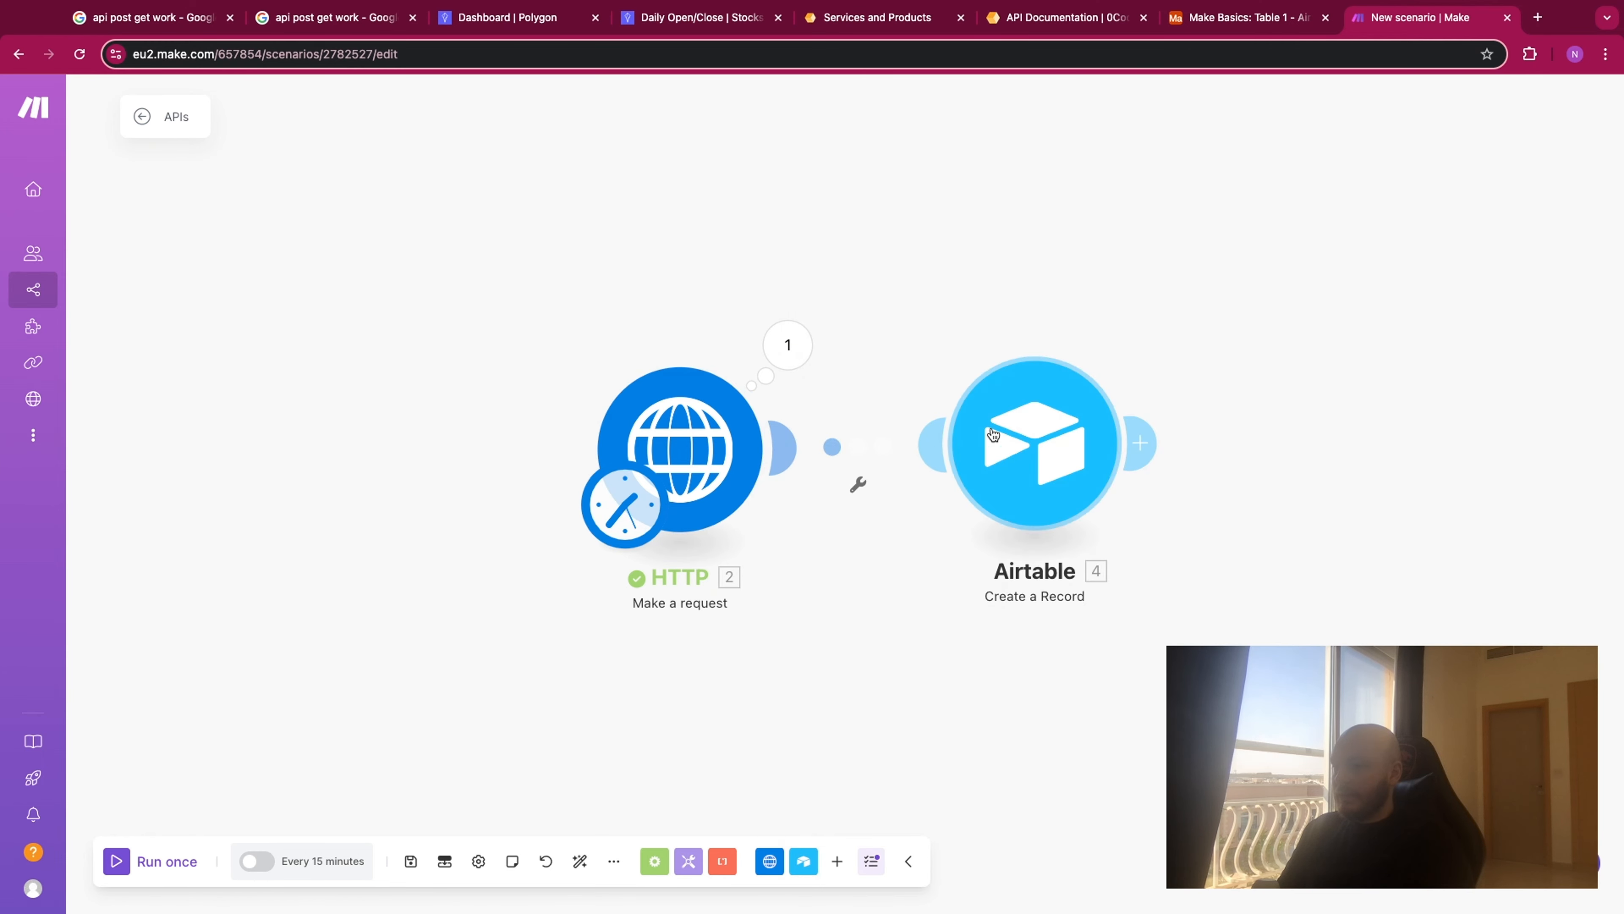
{"action": "left_click", "coordinate": [1074, 422]}
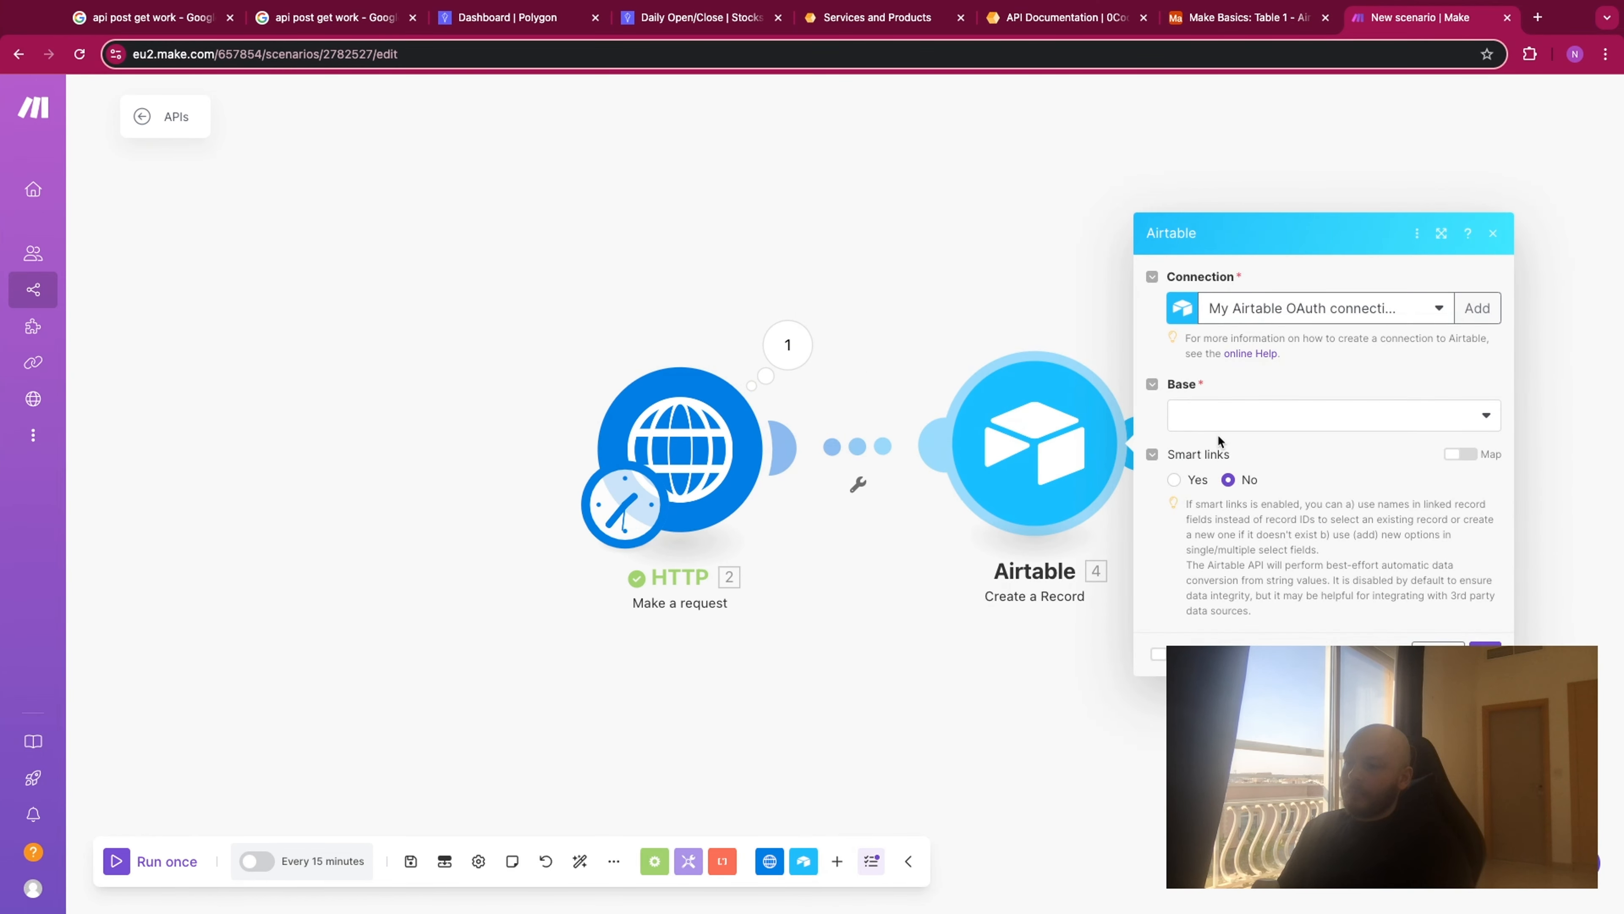
{"action": "left_click", "coordinate": [1218, 419]}
{"action": "left_click", "coordinate": [1250, 681]}
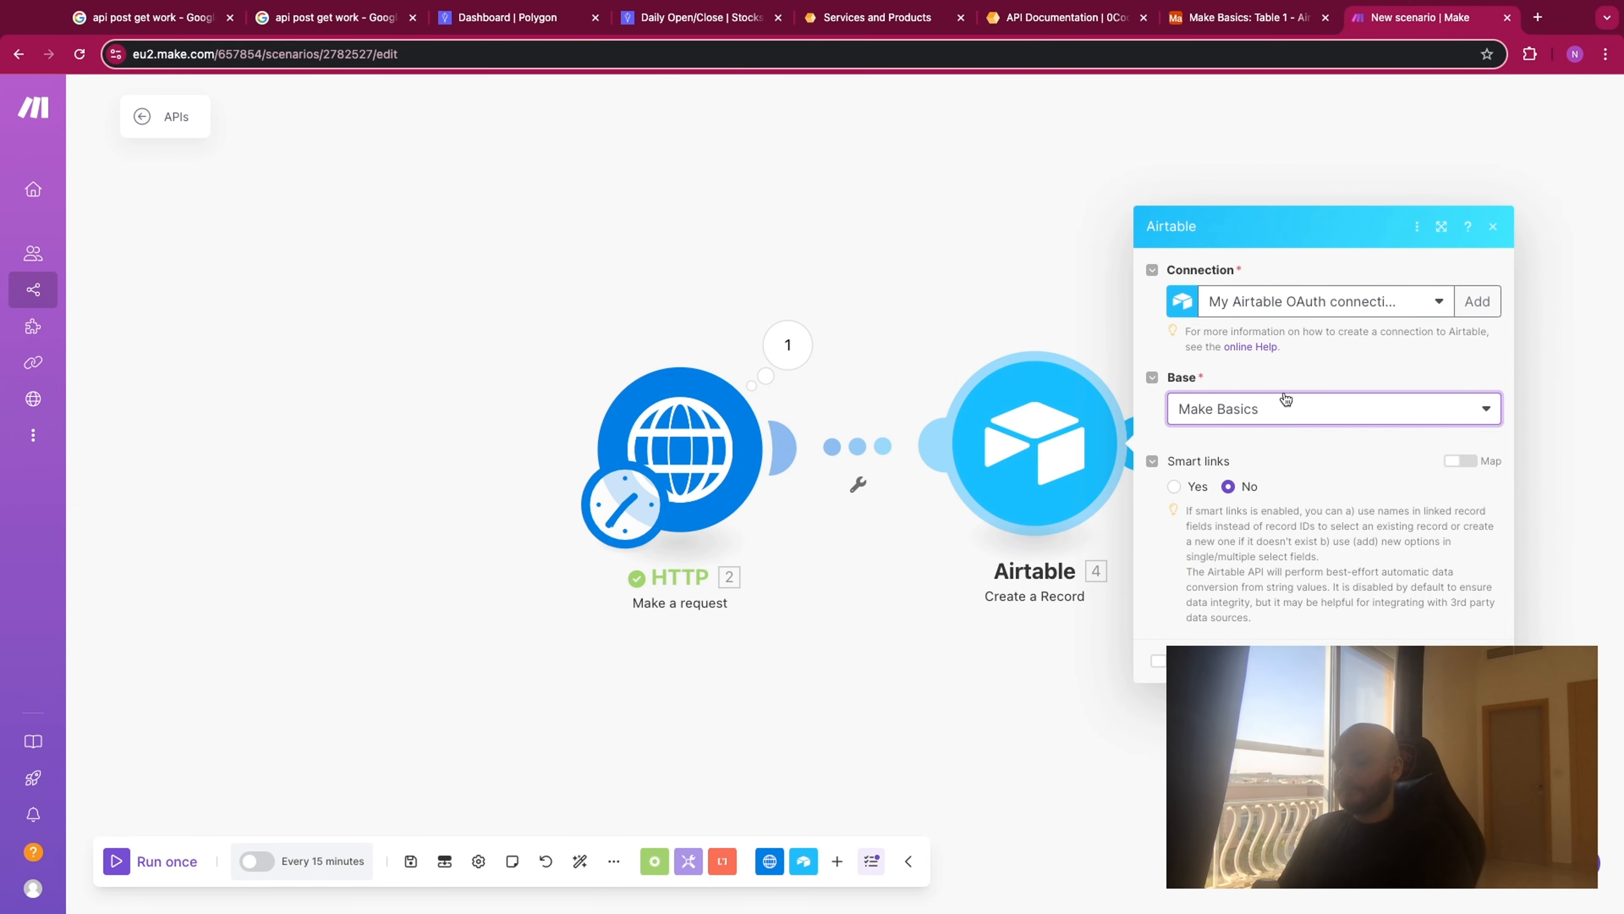
{"action": "left_click", "coordinate": [1261, 448]}
{"action": "left_click", "coordinate": [1259, 488]}
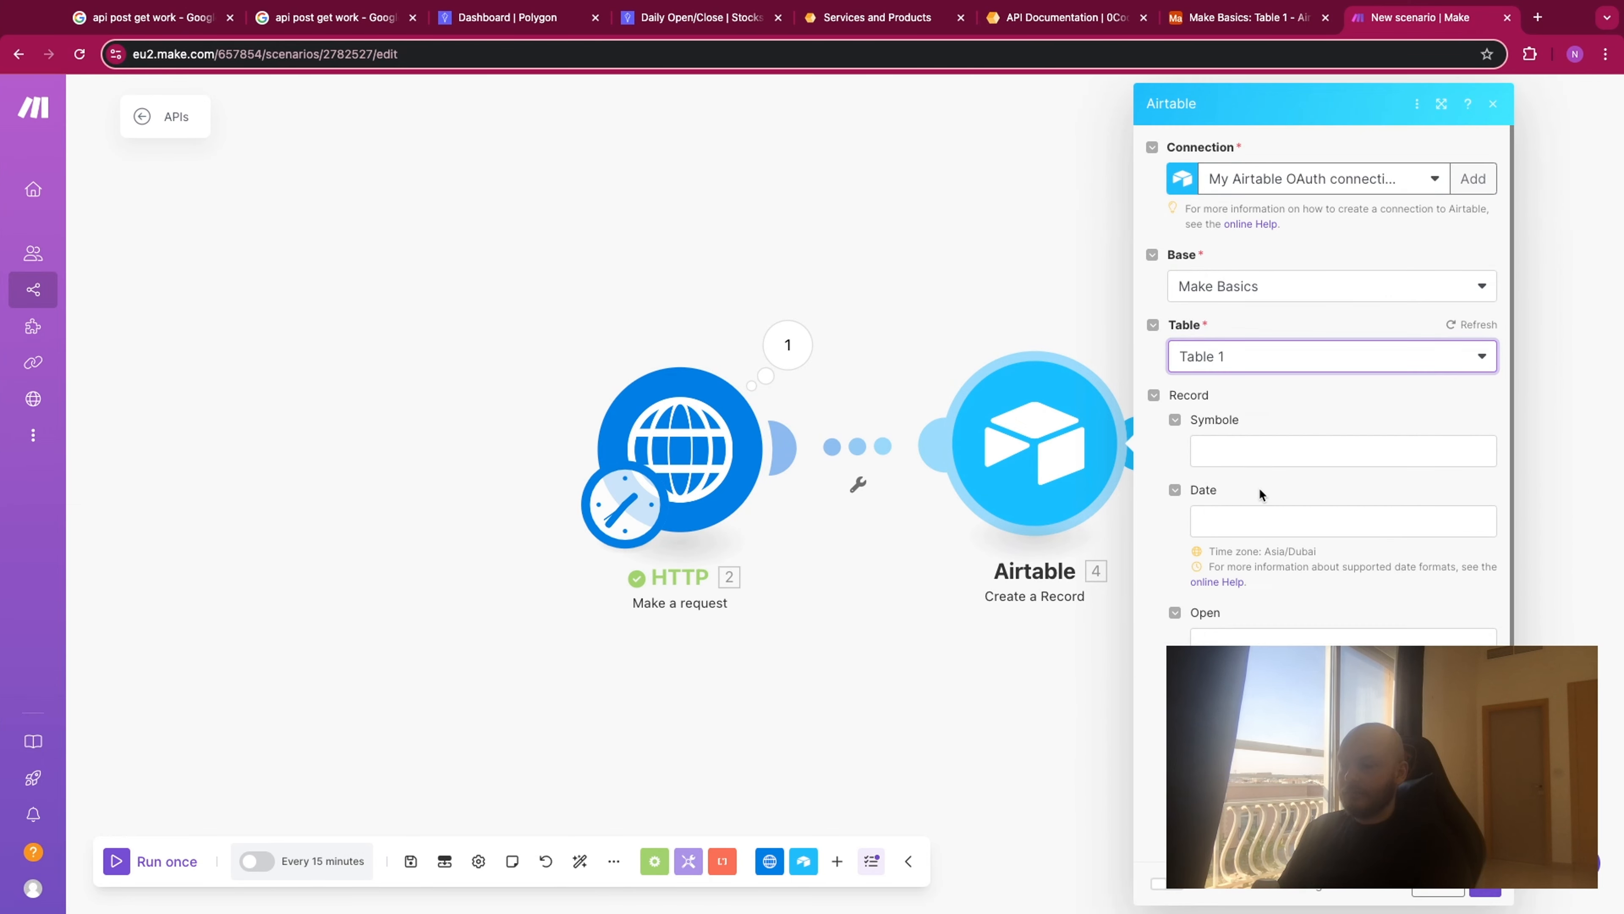
- Map the HTTP data's symbol to the Symbole field and its from value to the Date field
{"action": "left_click", "coordinate": [1320, 451]}
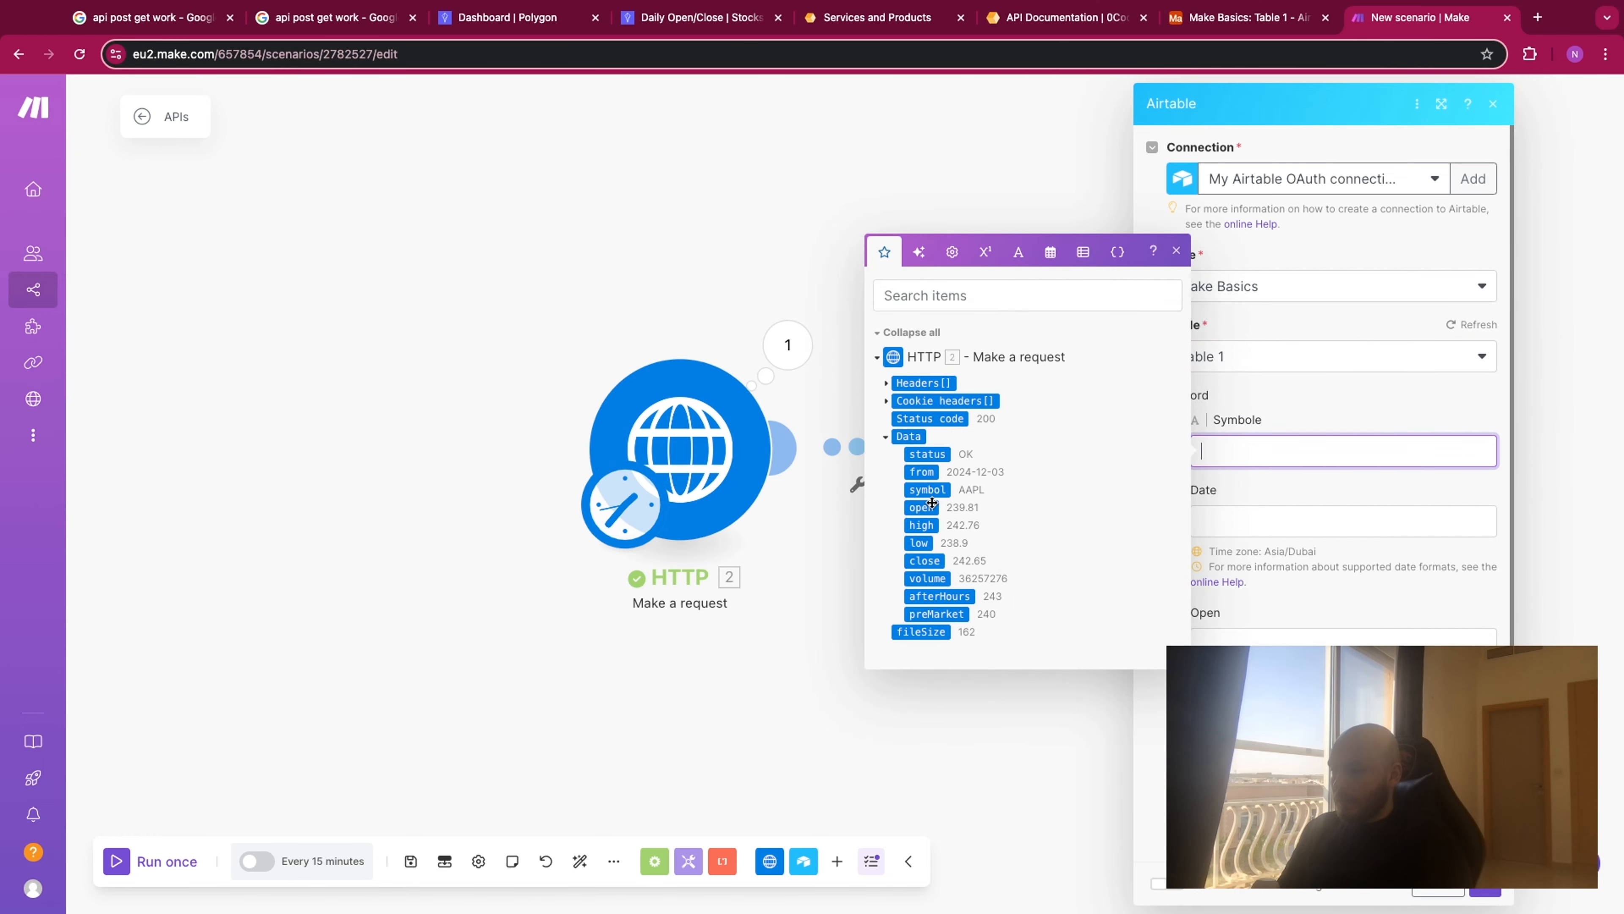
{"action": "left_click", "coordinate": [927, 490]}
{"action": "left_click", "coordinate": [1265, 524]}
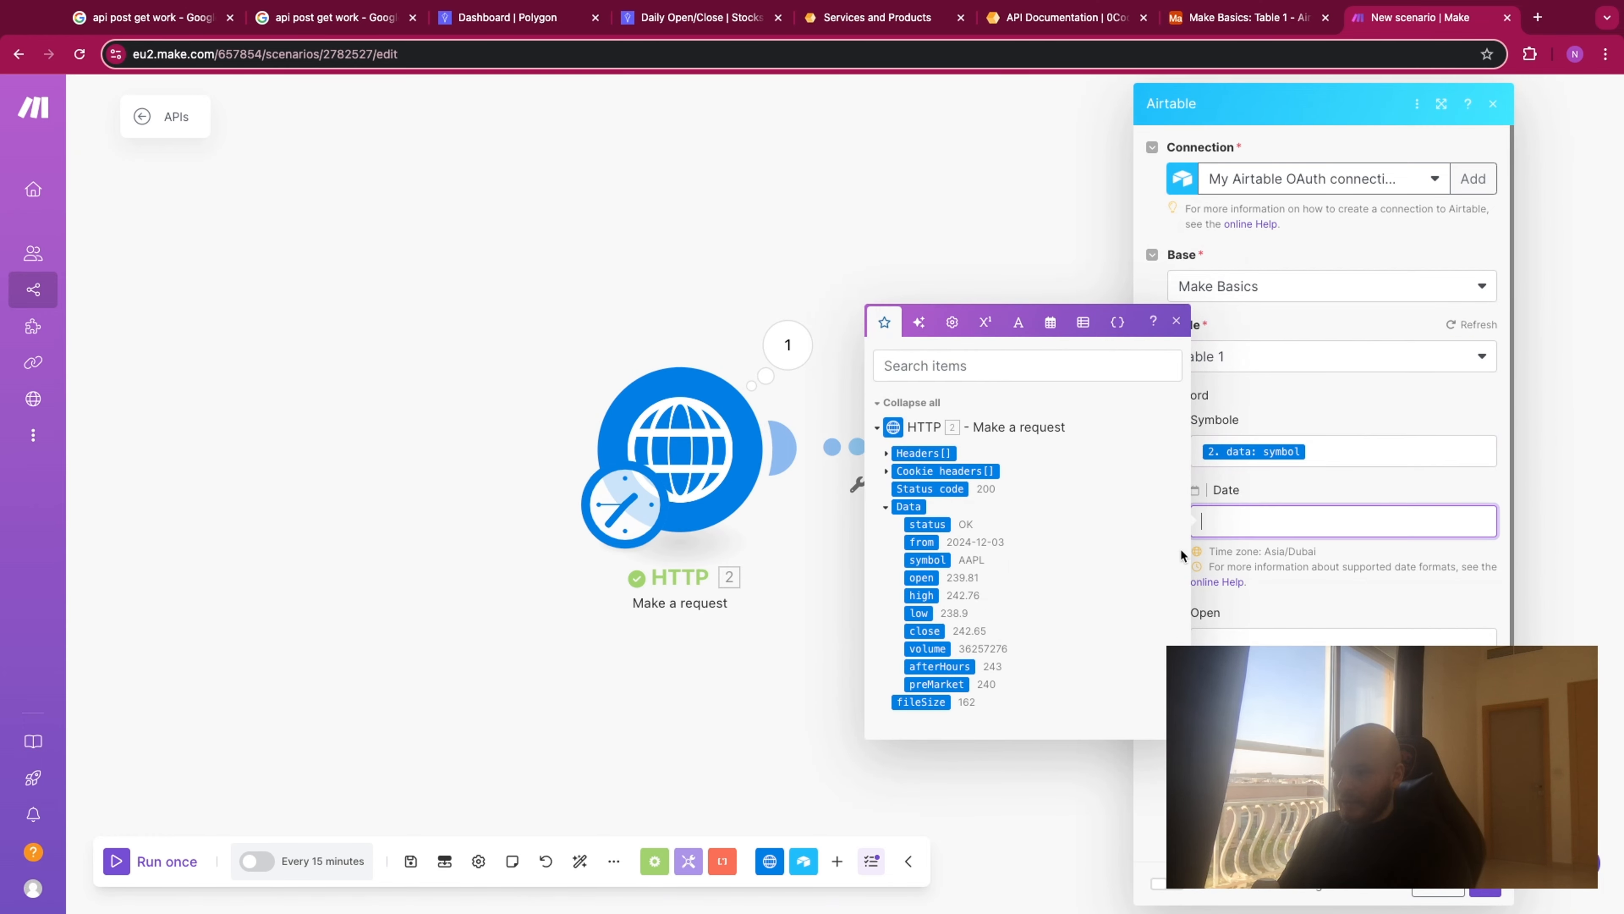
{"action": "left_click", "coordinate": [923, 539]}
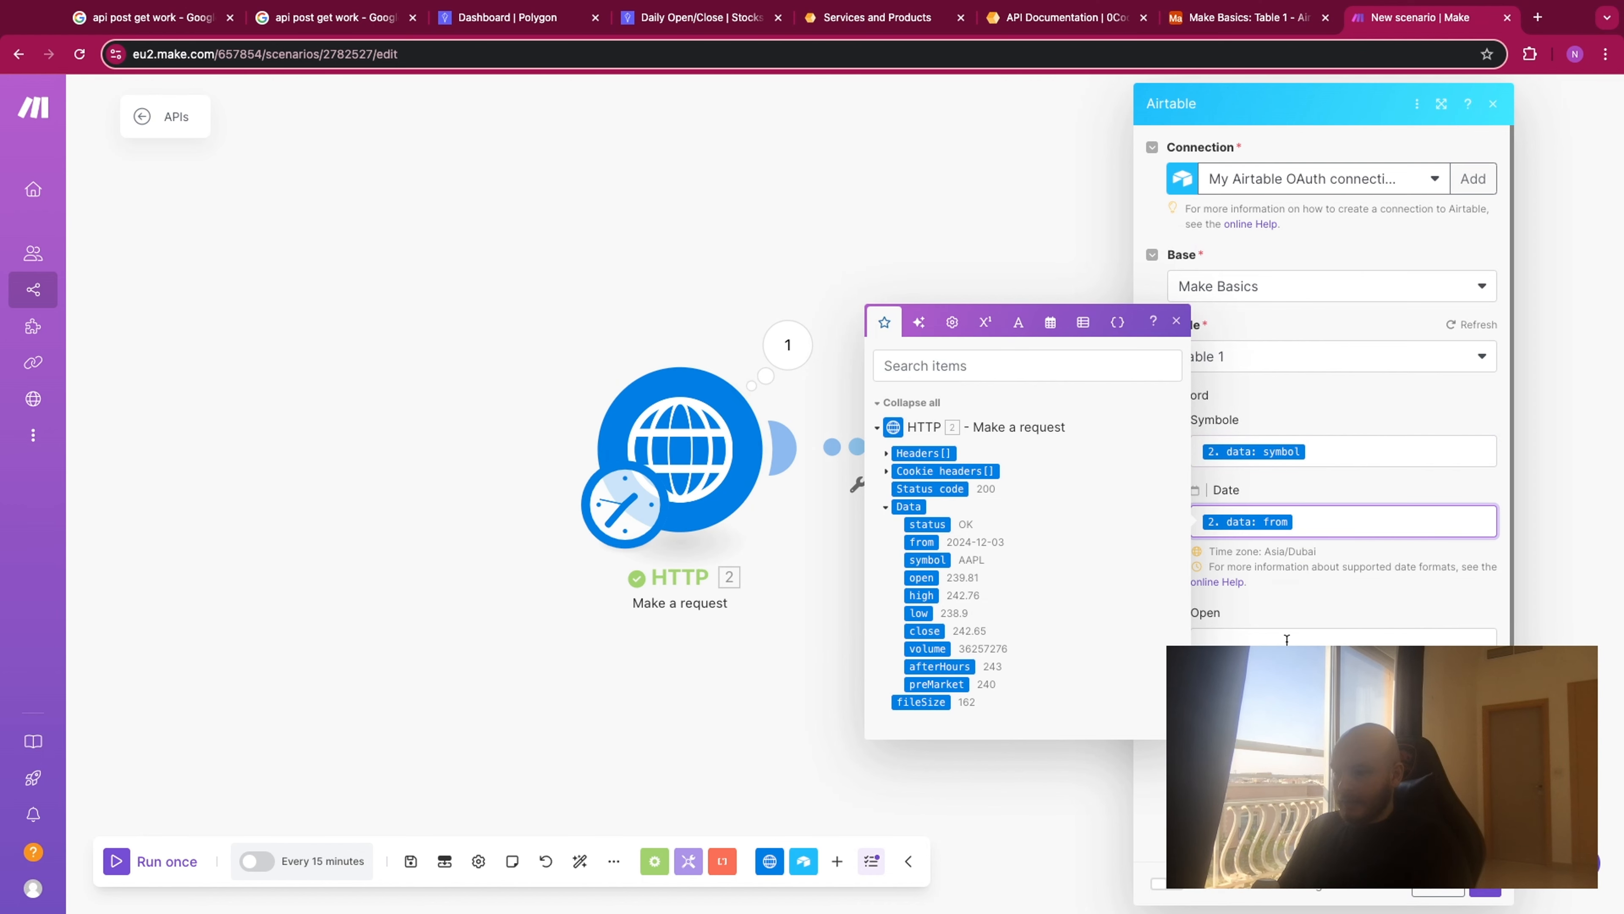
- Map open to Open, low to Lowest, high to Highest and volume to Volume, and save the module
{"action": "key", "text": "Tab"}
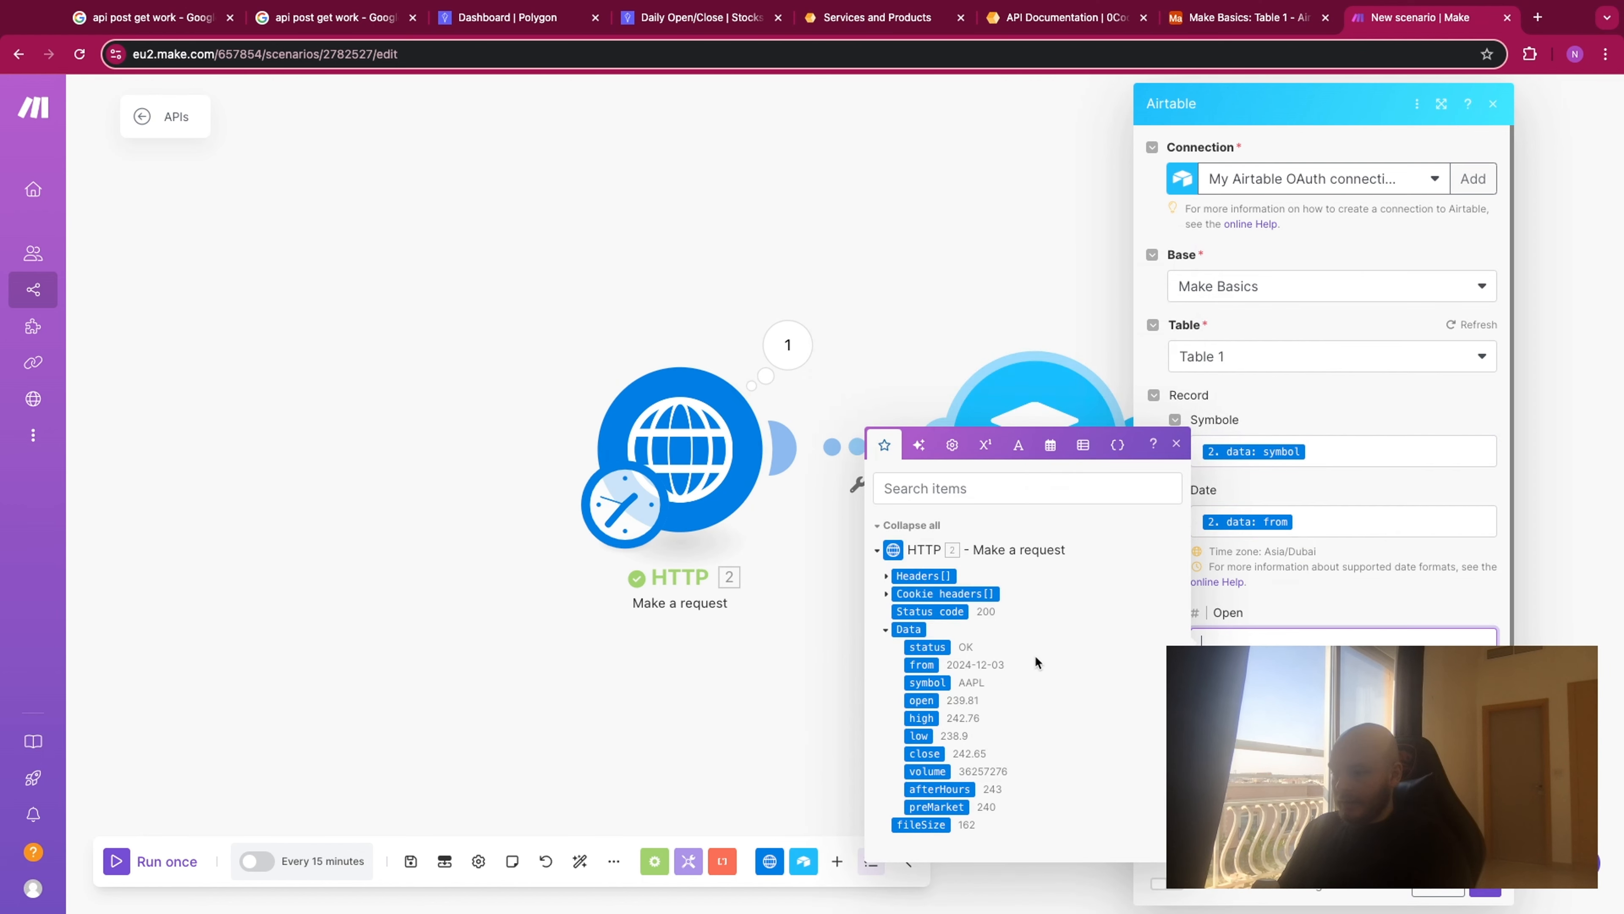
{"action": "left_click", "coordinate": [921, 700]}
{"action": "left_click", "coordinate": [1265, 714]}
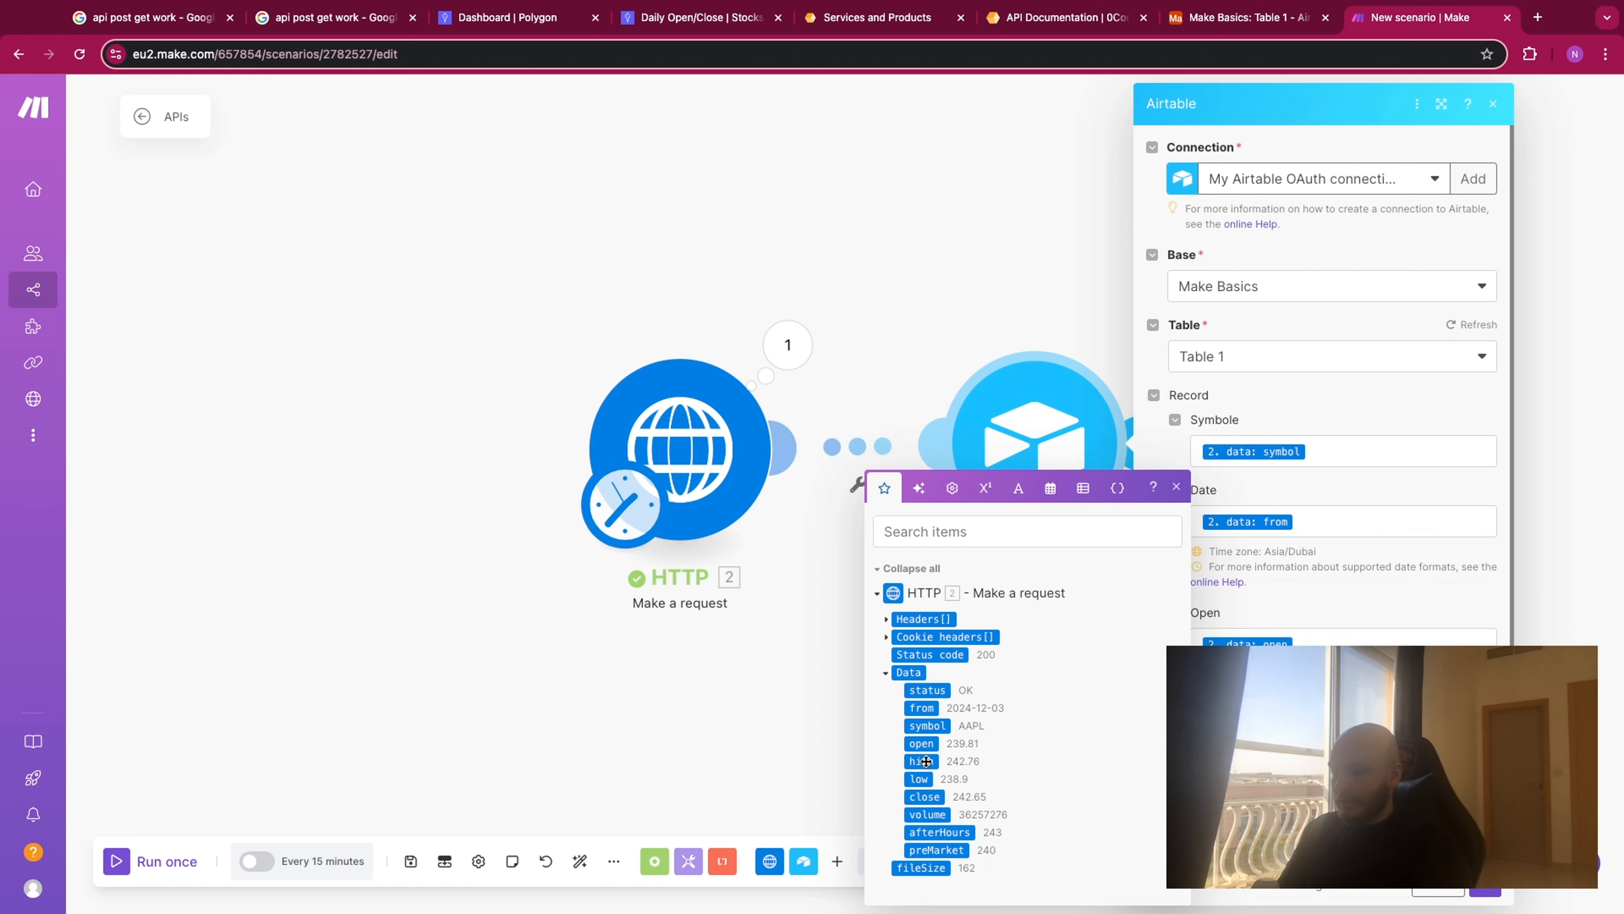
{"action": "left_click", "coordinate": [918, 778]}
{"action": "left_click", "coordinate": [1266, 735]}
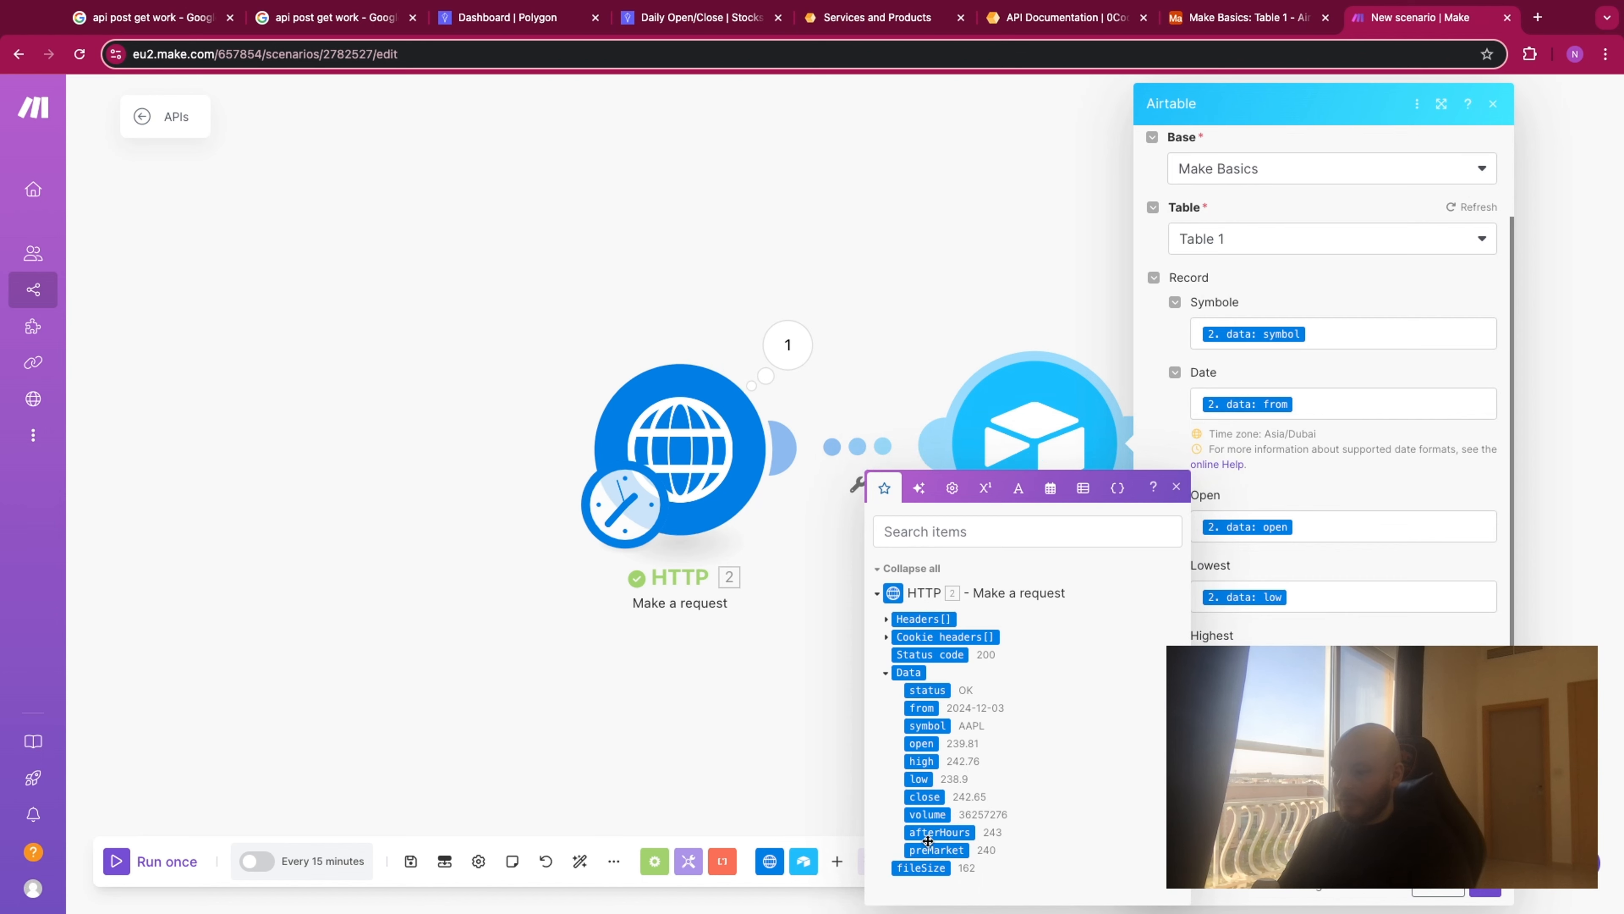
{"action": "left_click", "coordinate": [1484, 883]}
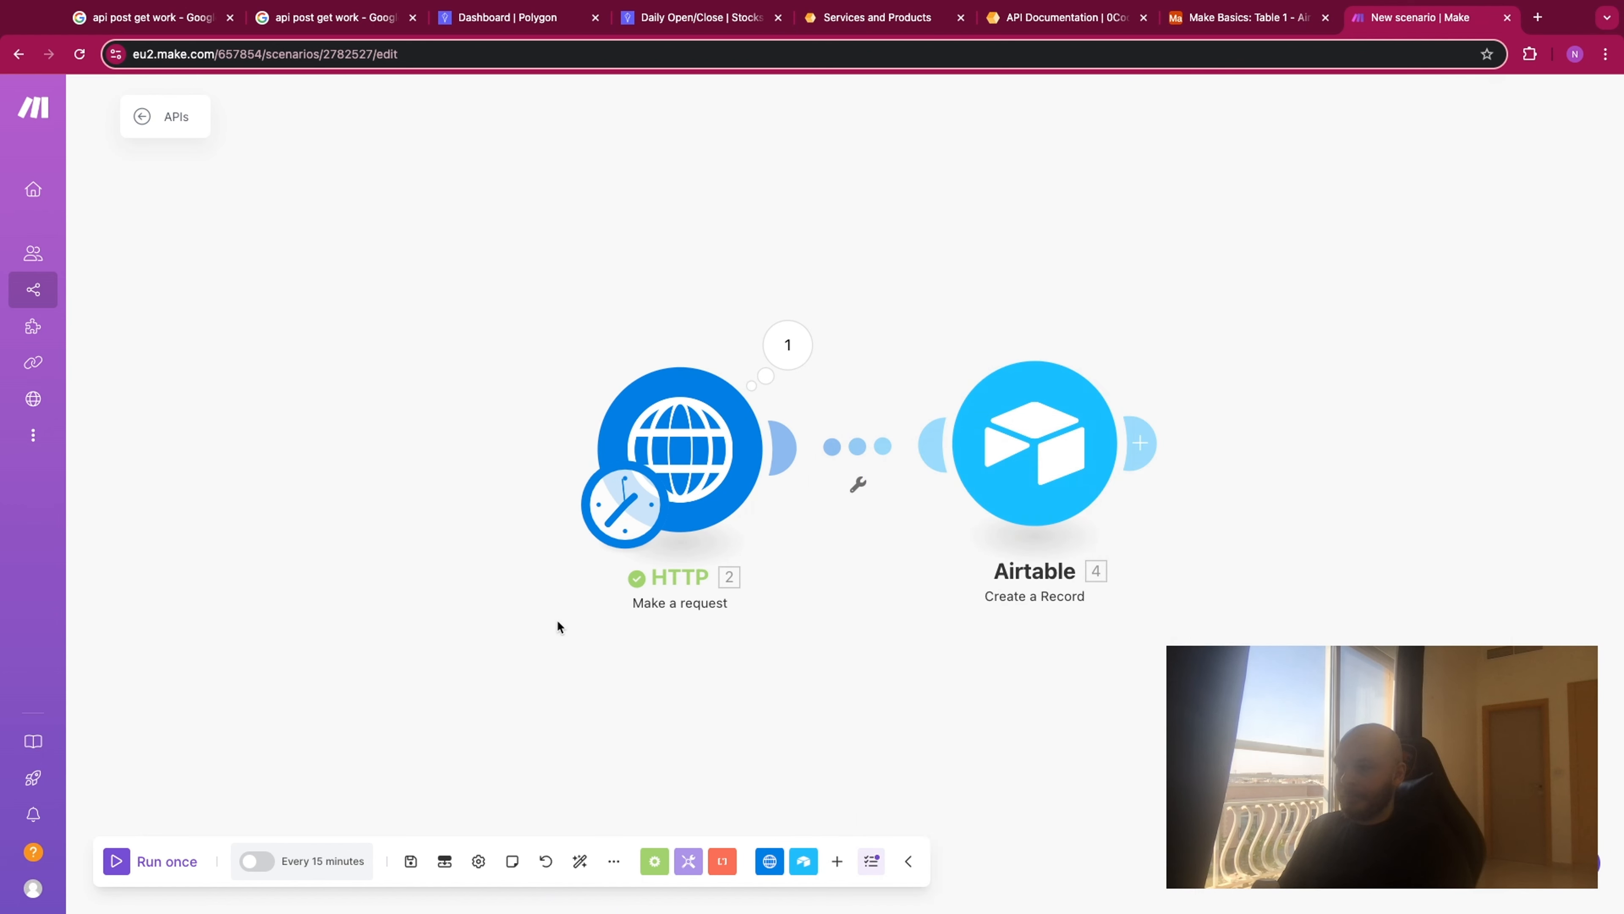
- Run the scenario once and open the Airtable table to check the new record
{"action": "left_click", "coordinate": [121, 861]}
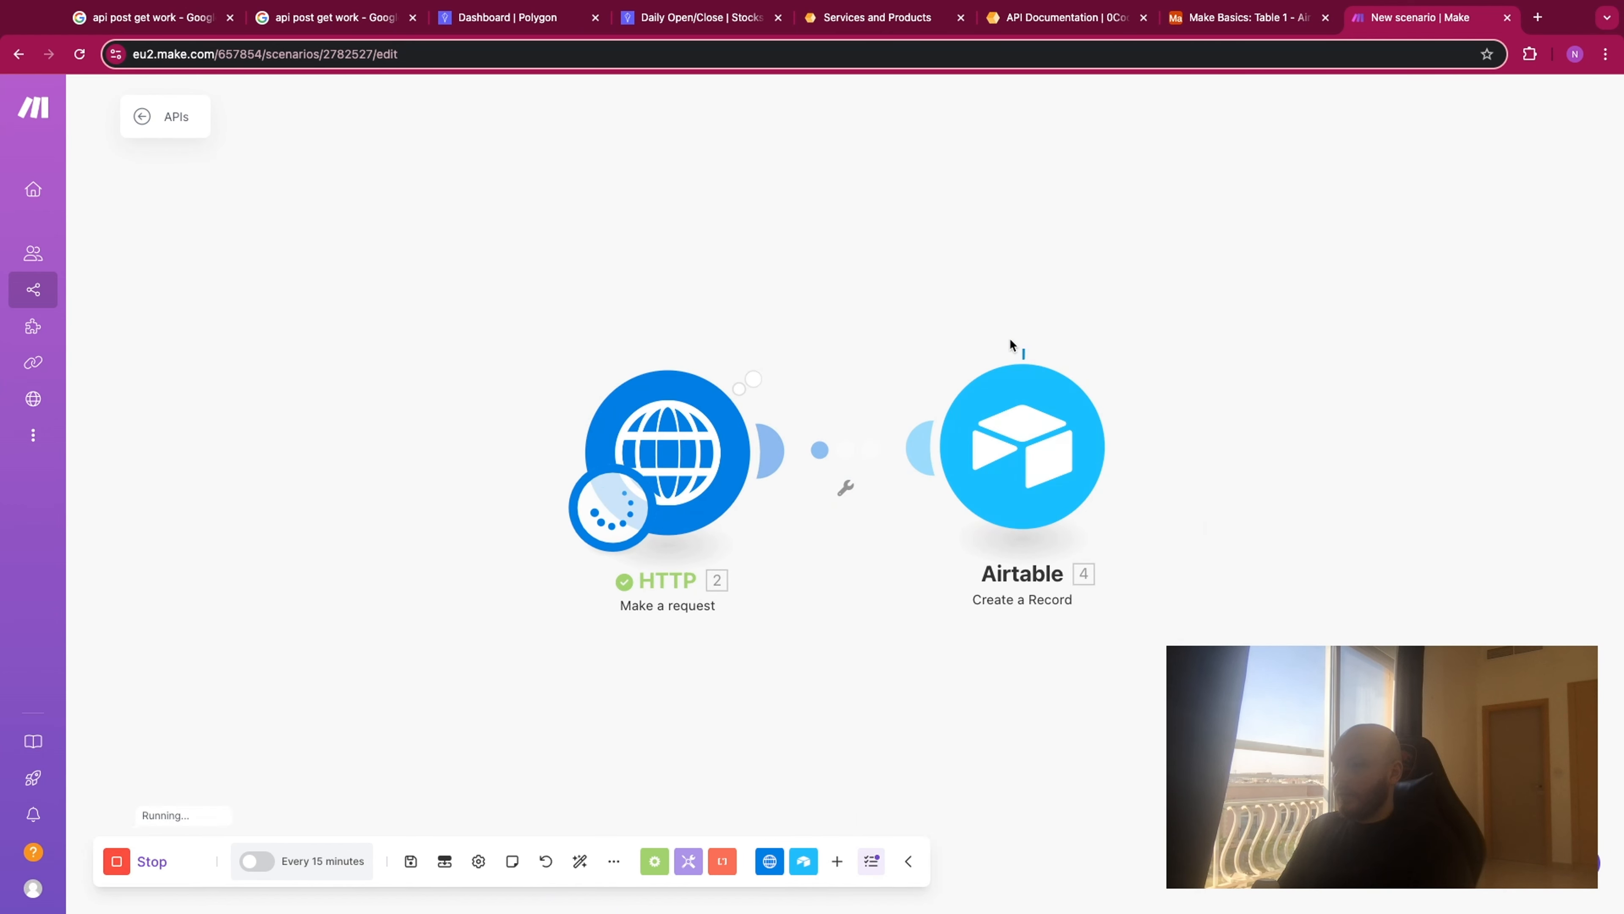
{"action": "left_click", "coordinate": [1235, 19]}
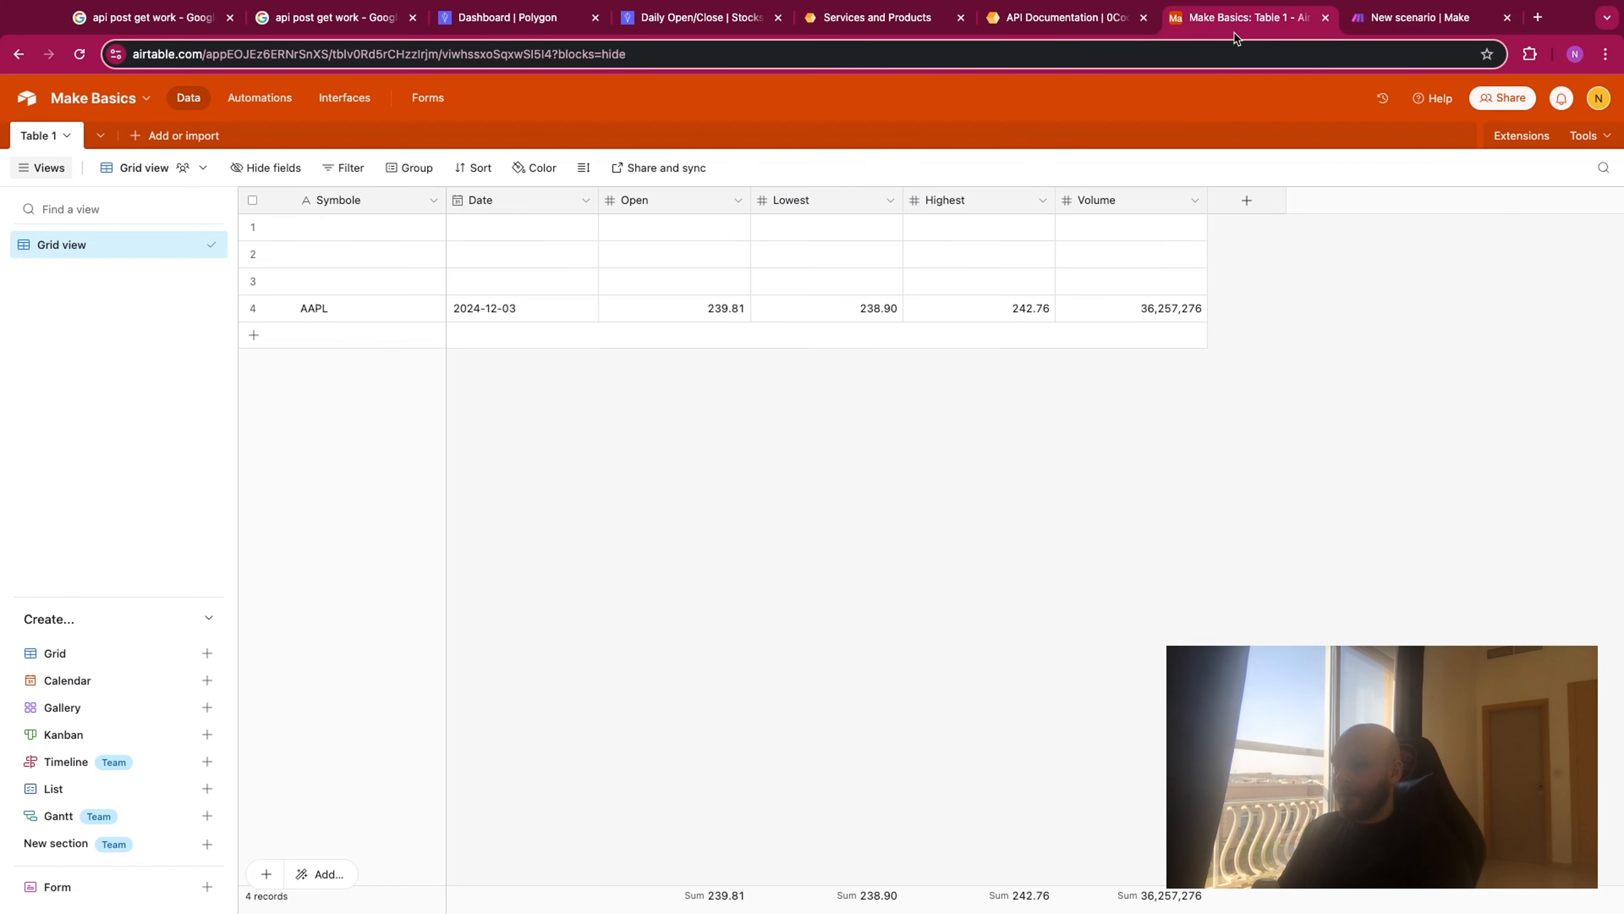
- Delete the three empty records above the AAPL row
{"action": "left_click", "coordinate": [253, 226]}
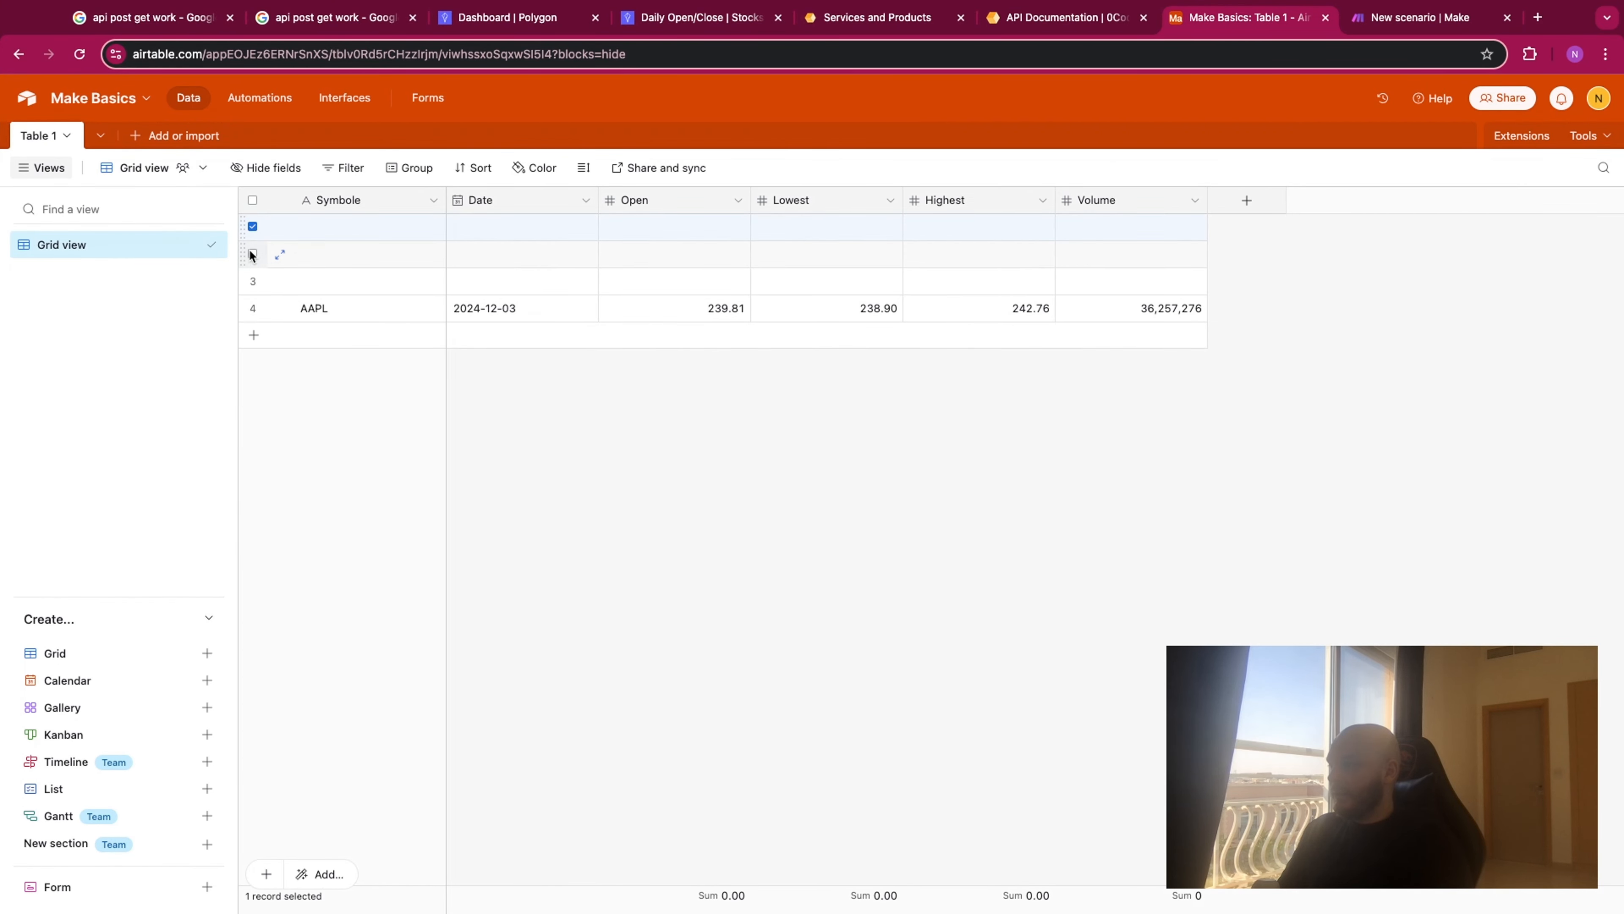
{"action": "left_click", "coordinate": [253, 254]}
{"action": "left_click", "coordinate": [253, 280]}
{"action": "right_click", "coordinate": [260, 237]}
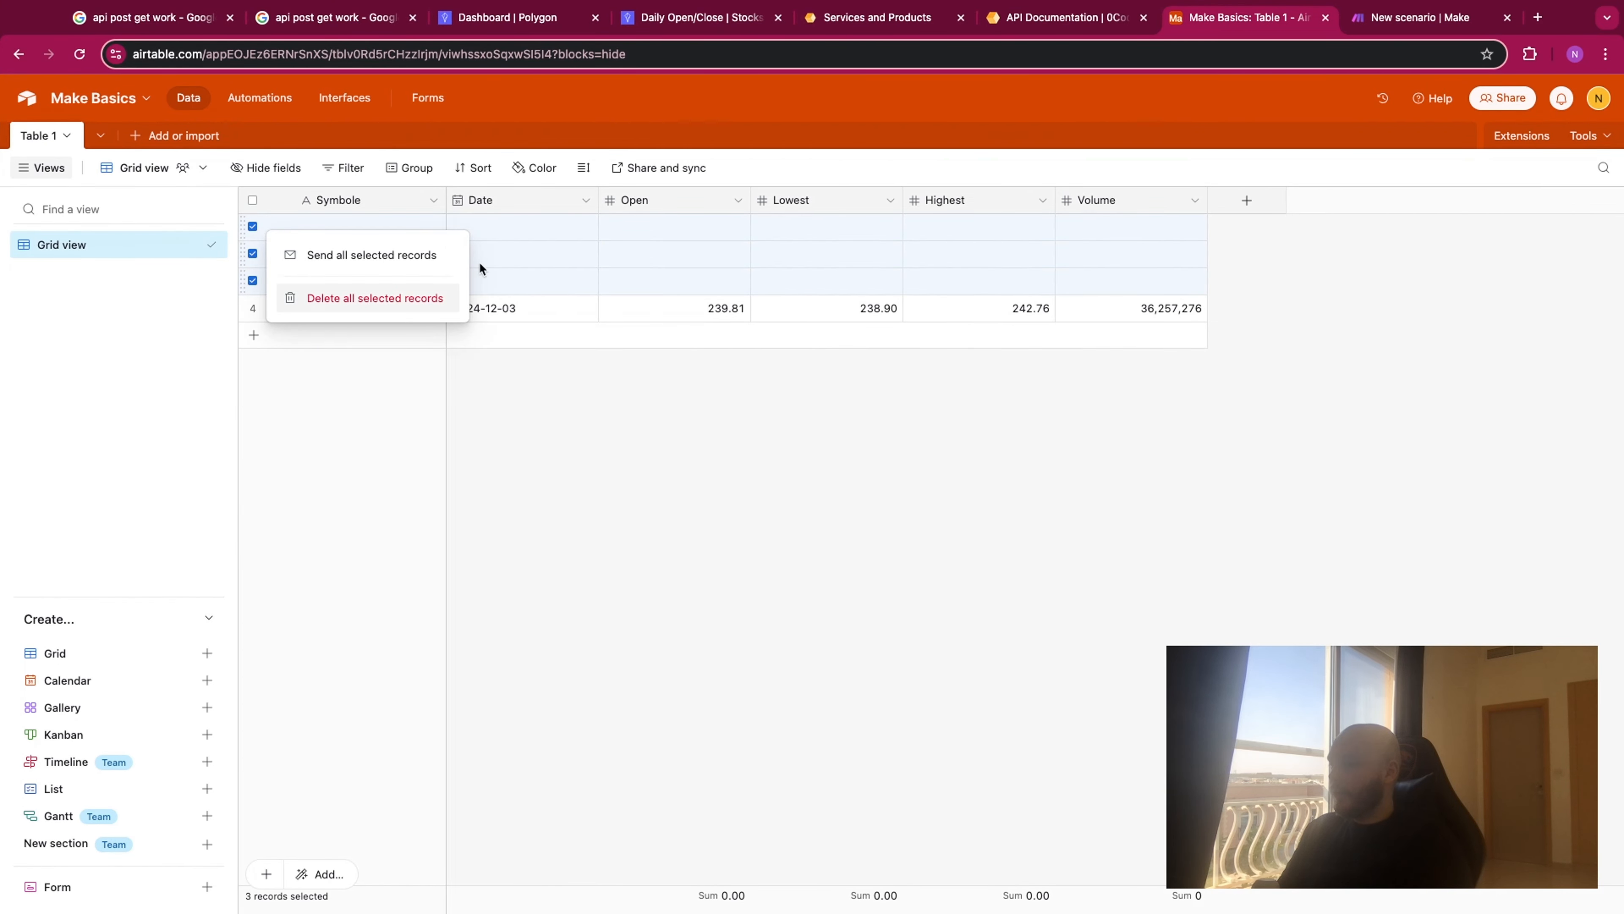
{"action": "left_click", "coordinate": [447, 298]}
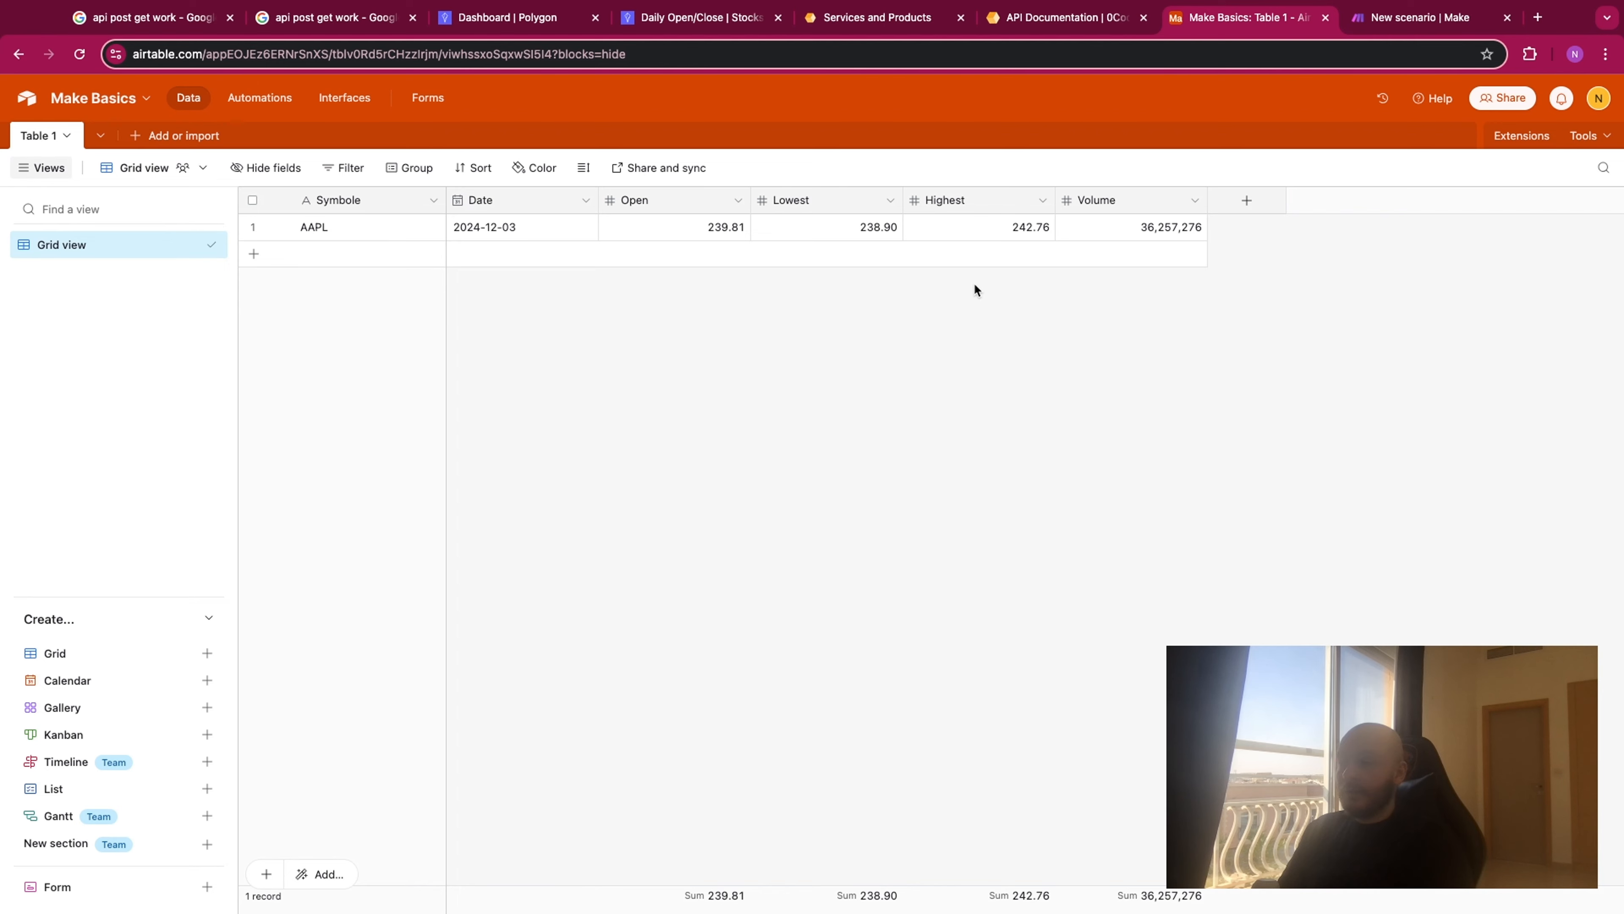
- Return to the Make scenario, and browse the All SaaS list on the 0CodeKit Services page
{"action": "left_click", "coordinate": [1396, 21]}
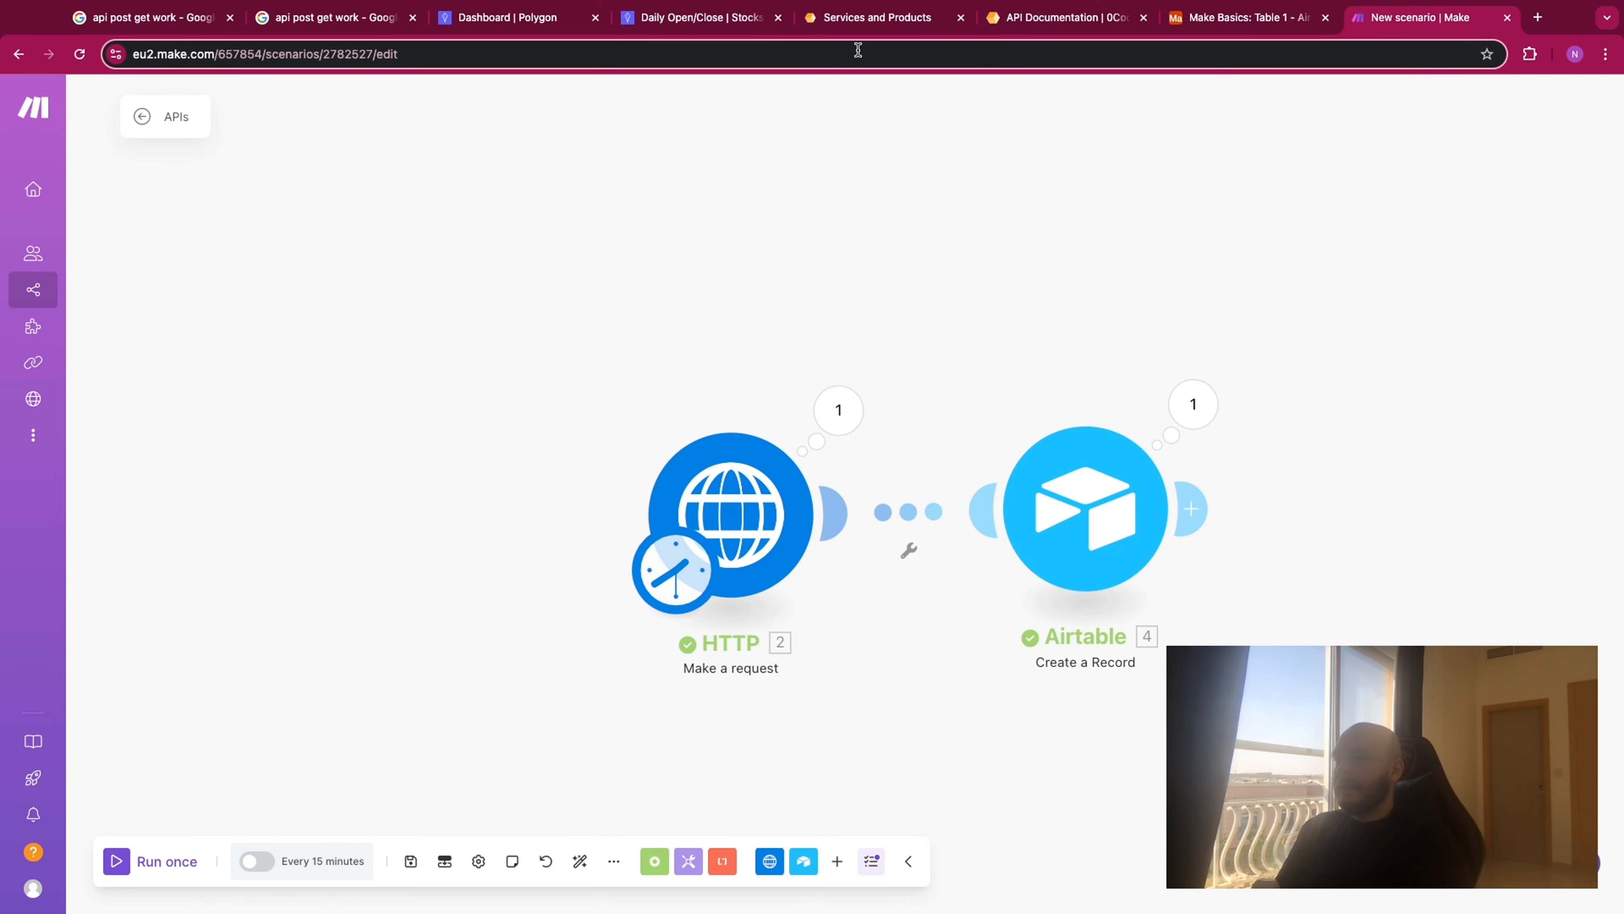
{"action": "left_click", "coordinate": [858, 26]}
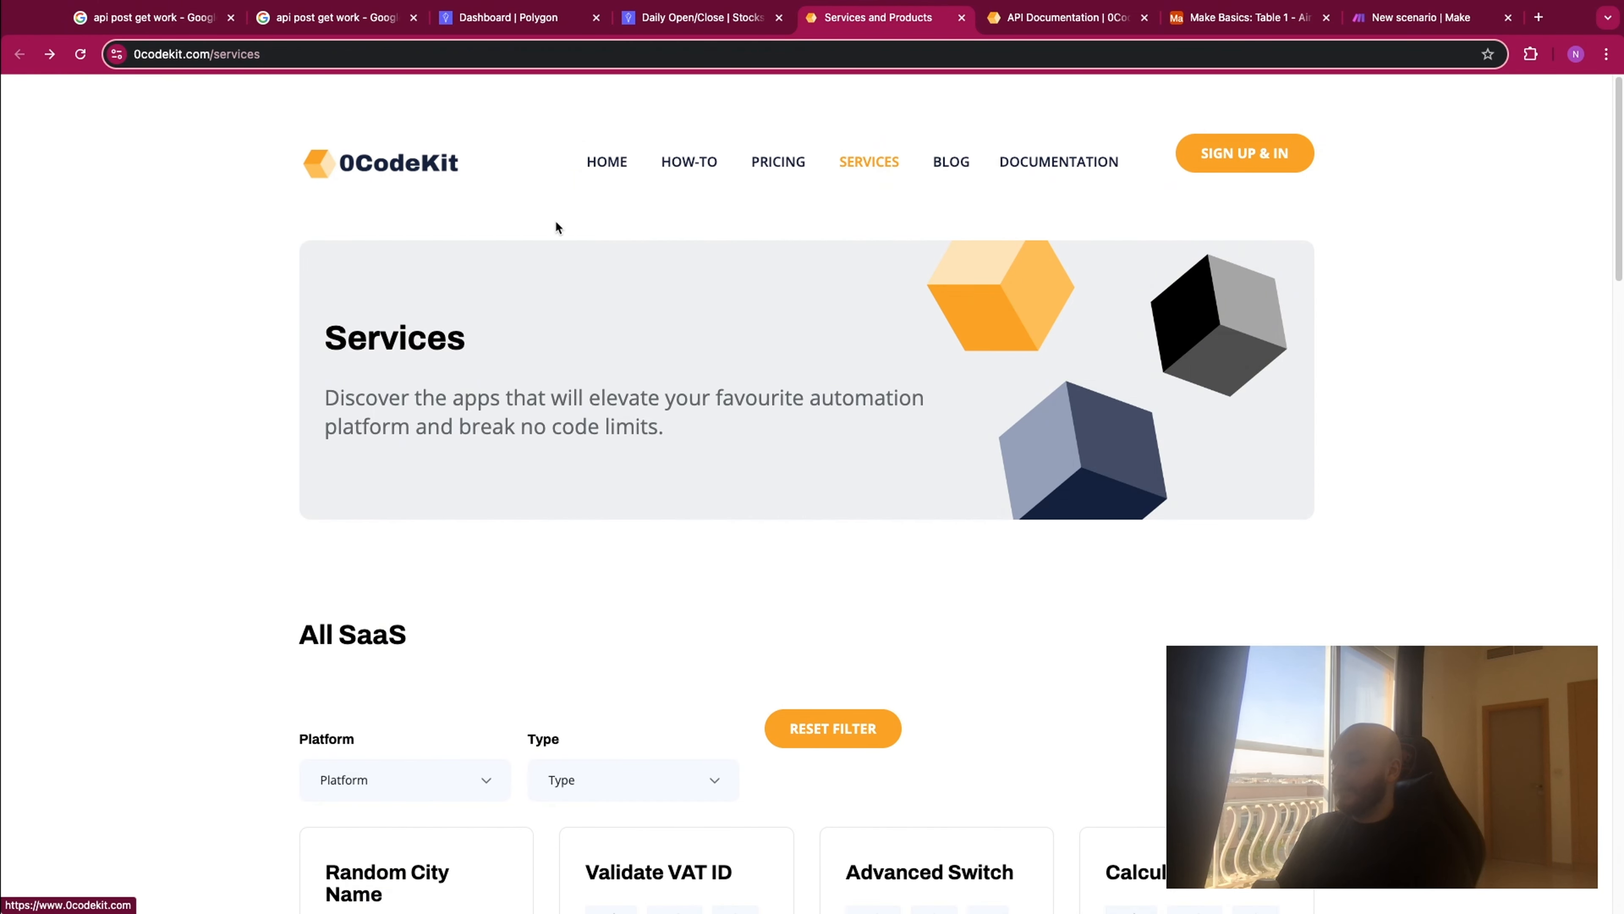
{"action": "scroll", "coordinate": [618, 285], "scroll_direction": "down", "scroll_amount": 6}
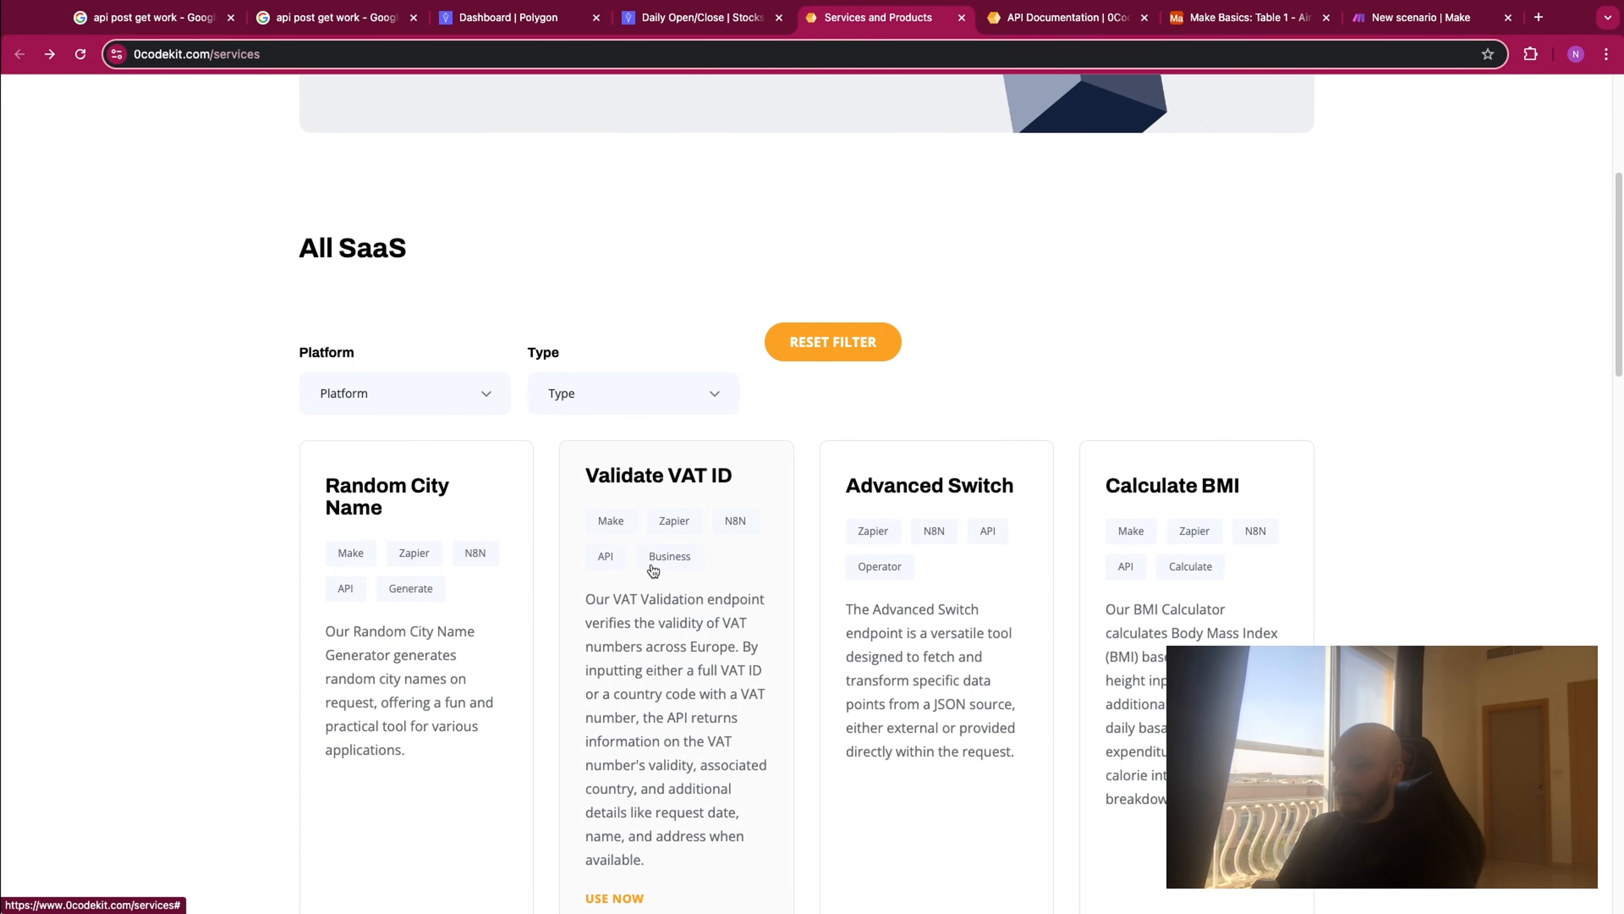
- Filter the All SaaS list on the 0CodeKit Services page by the Text type
{"action": "scroll", "coordinate": [672, 530], "scroll_direction": "down", "scroll_amount": 3}
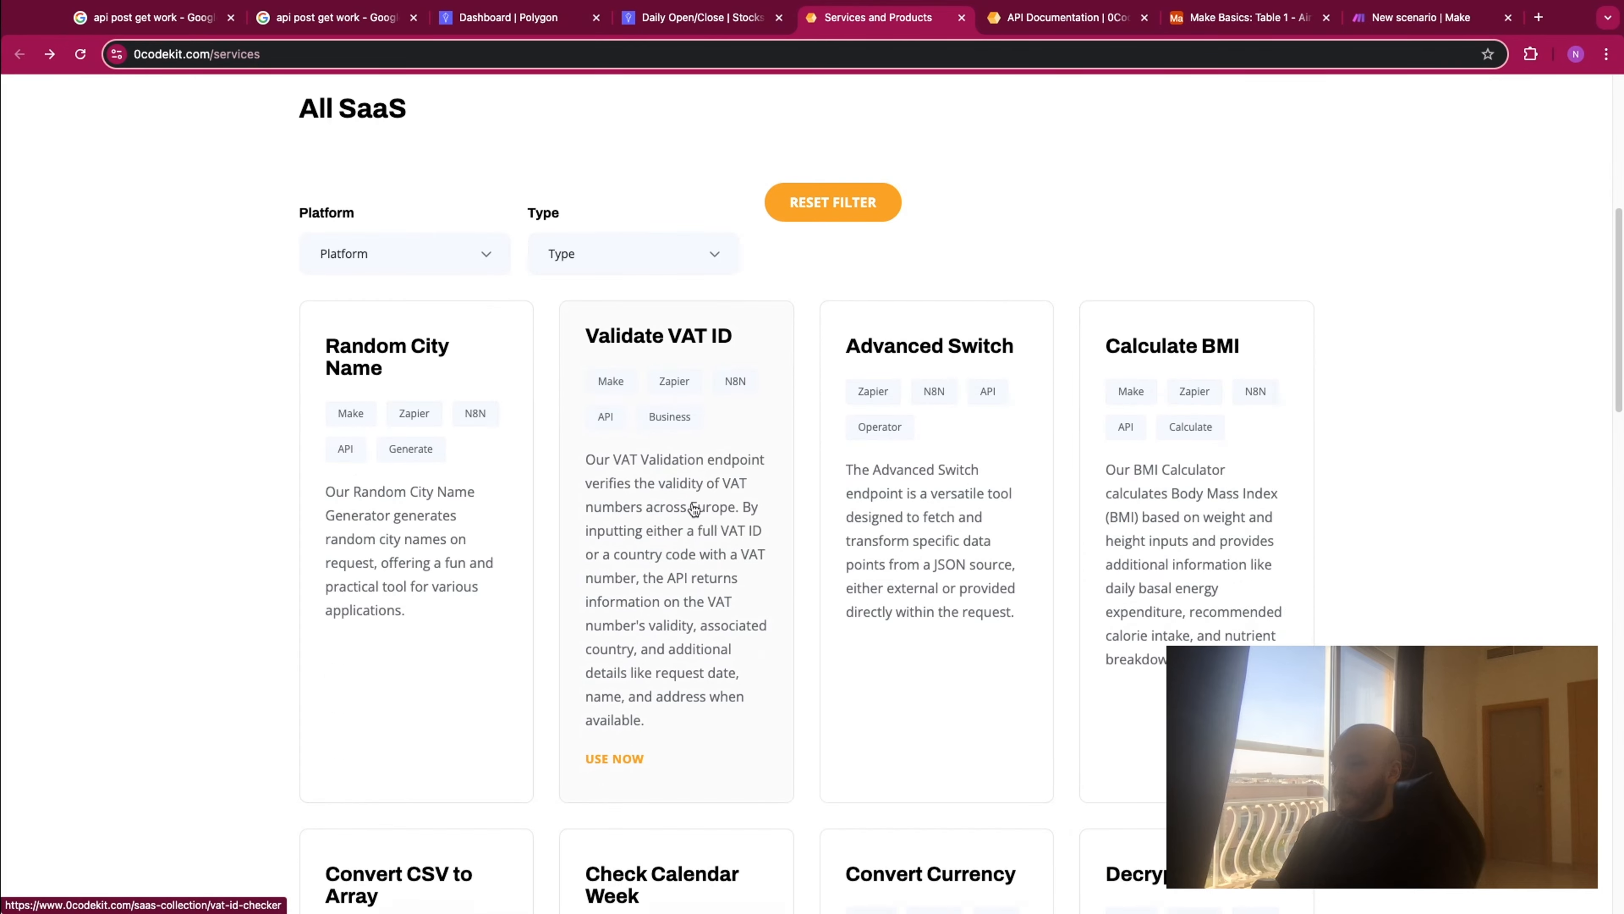
{"action": "left_click", "coordinate": [605, 251]}
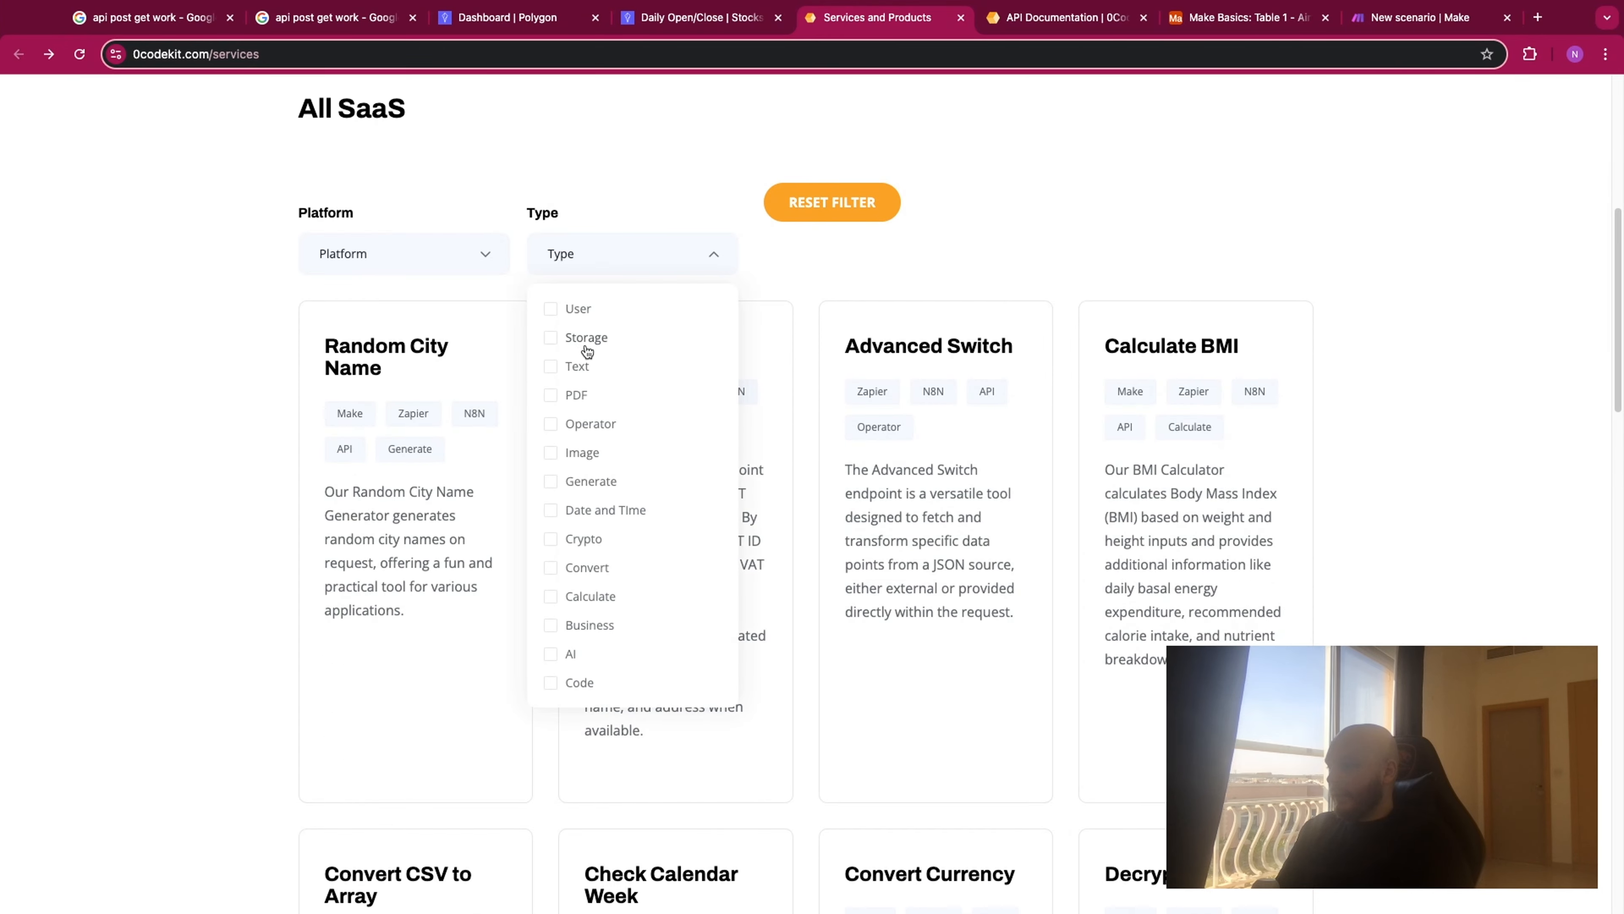
{"action": "left_click", "coordinate": [551, 371]}
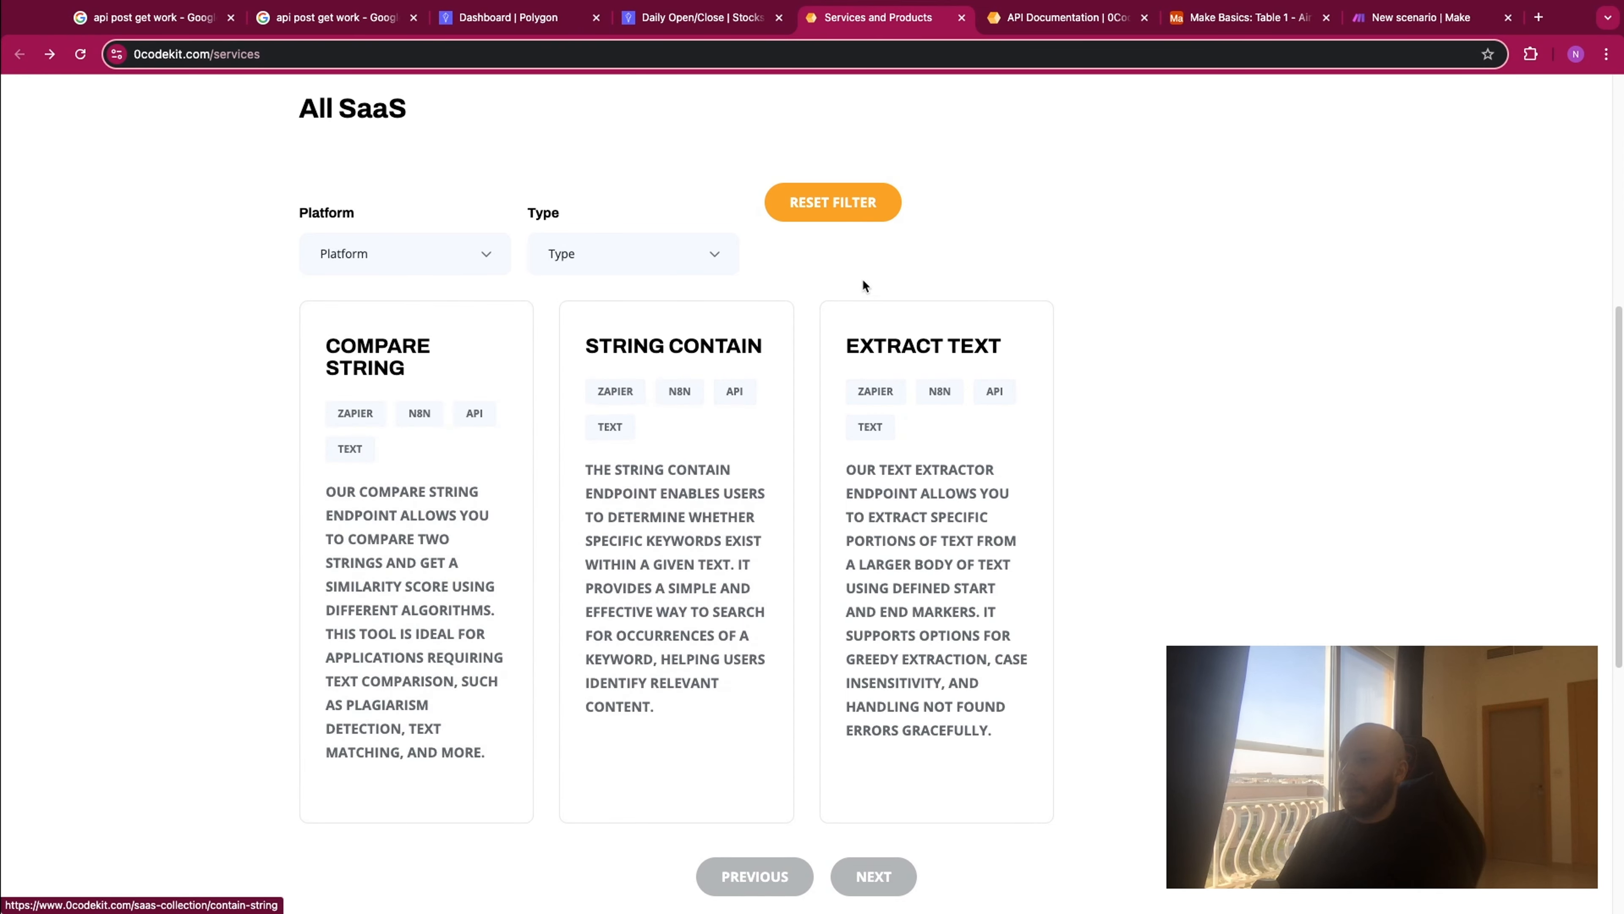
- Switch to the Make scenario and add a separate 0CodeKit "Make an API Call" module above the HTTP module
{"action": "left_click", "coordinate": [1394, 19]}
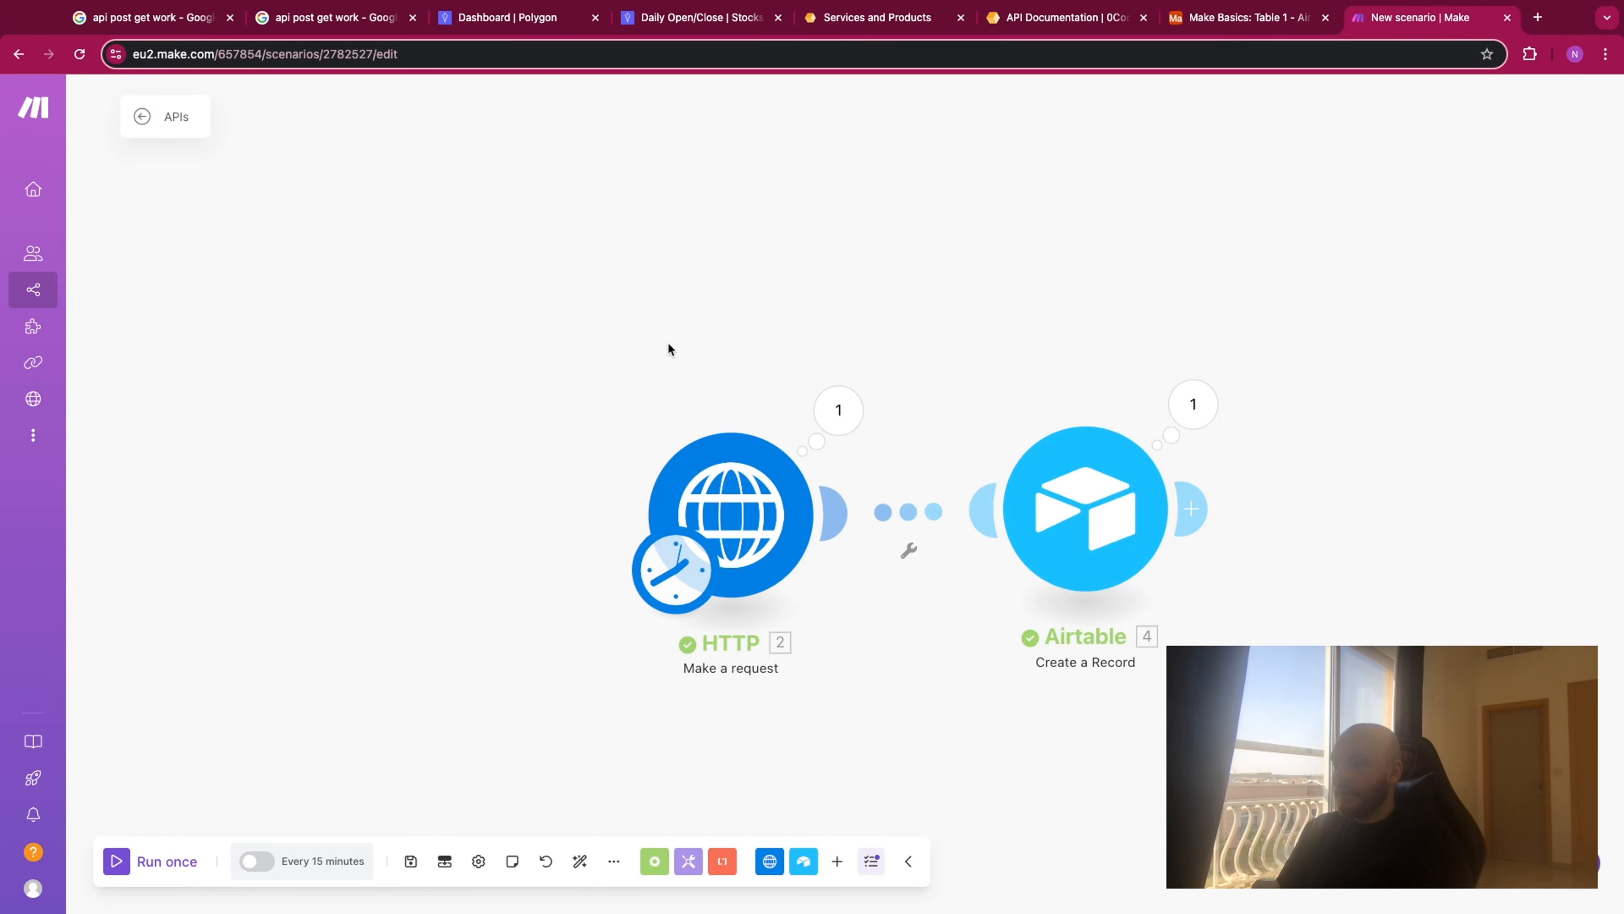
{"action": "right_click", "coordinate": [810, 210]}
{"action": "left_click", "coordinate": [843, 222]}
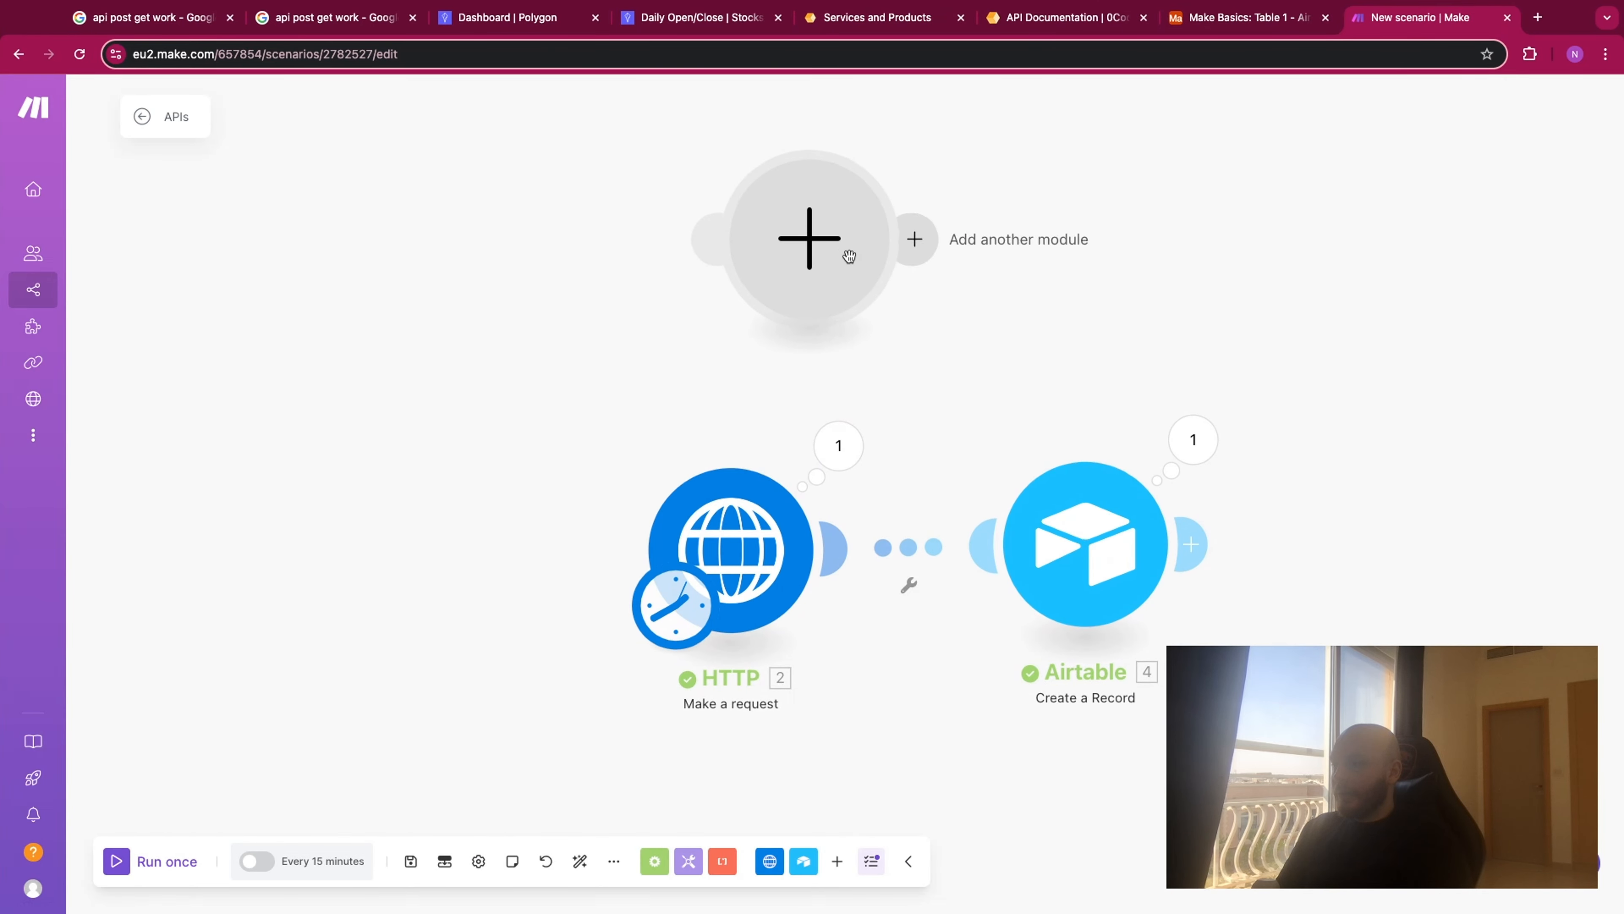
{"action": "left_click", "coordinate": [854, 254]}
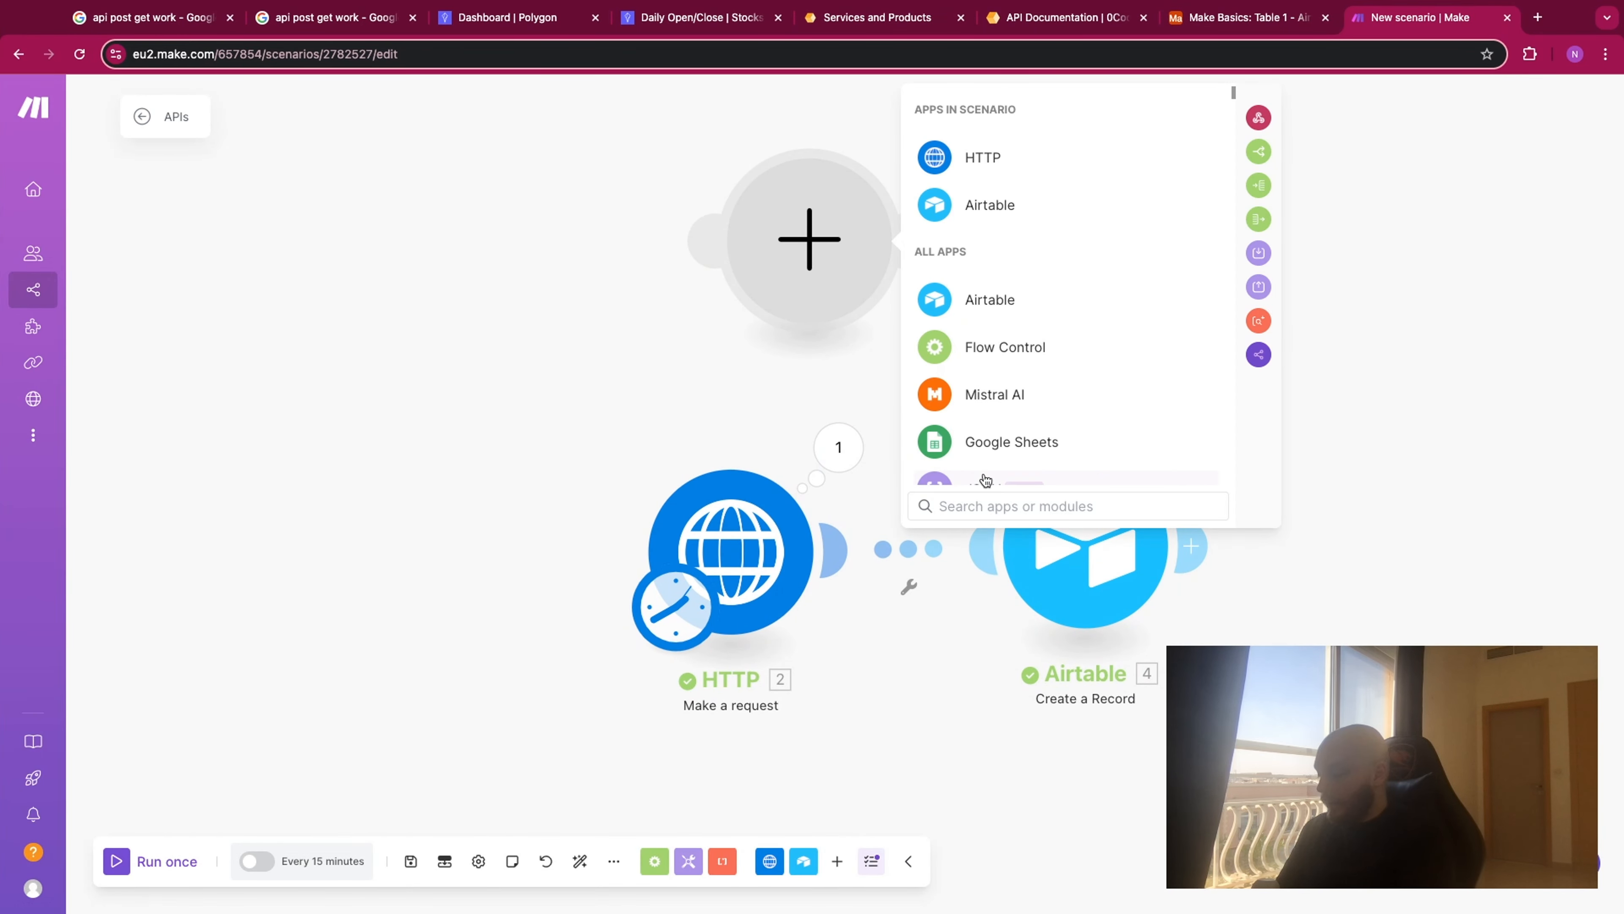
{"action": "type", "text": "0code"}
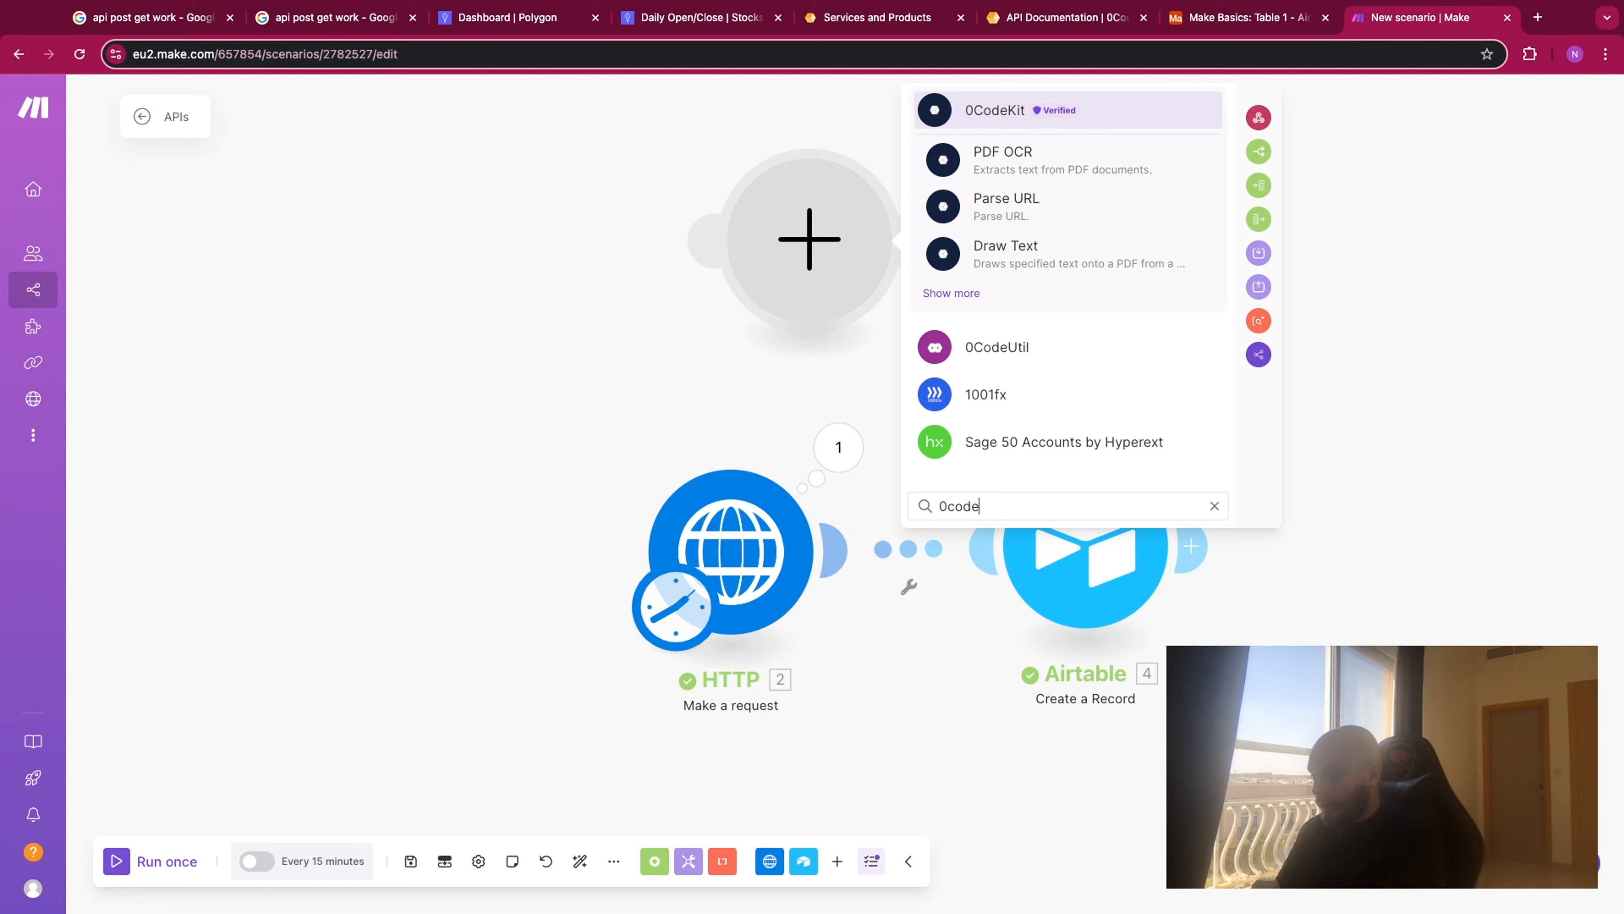
{"action": "type", "text": "ki"}
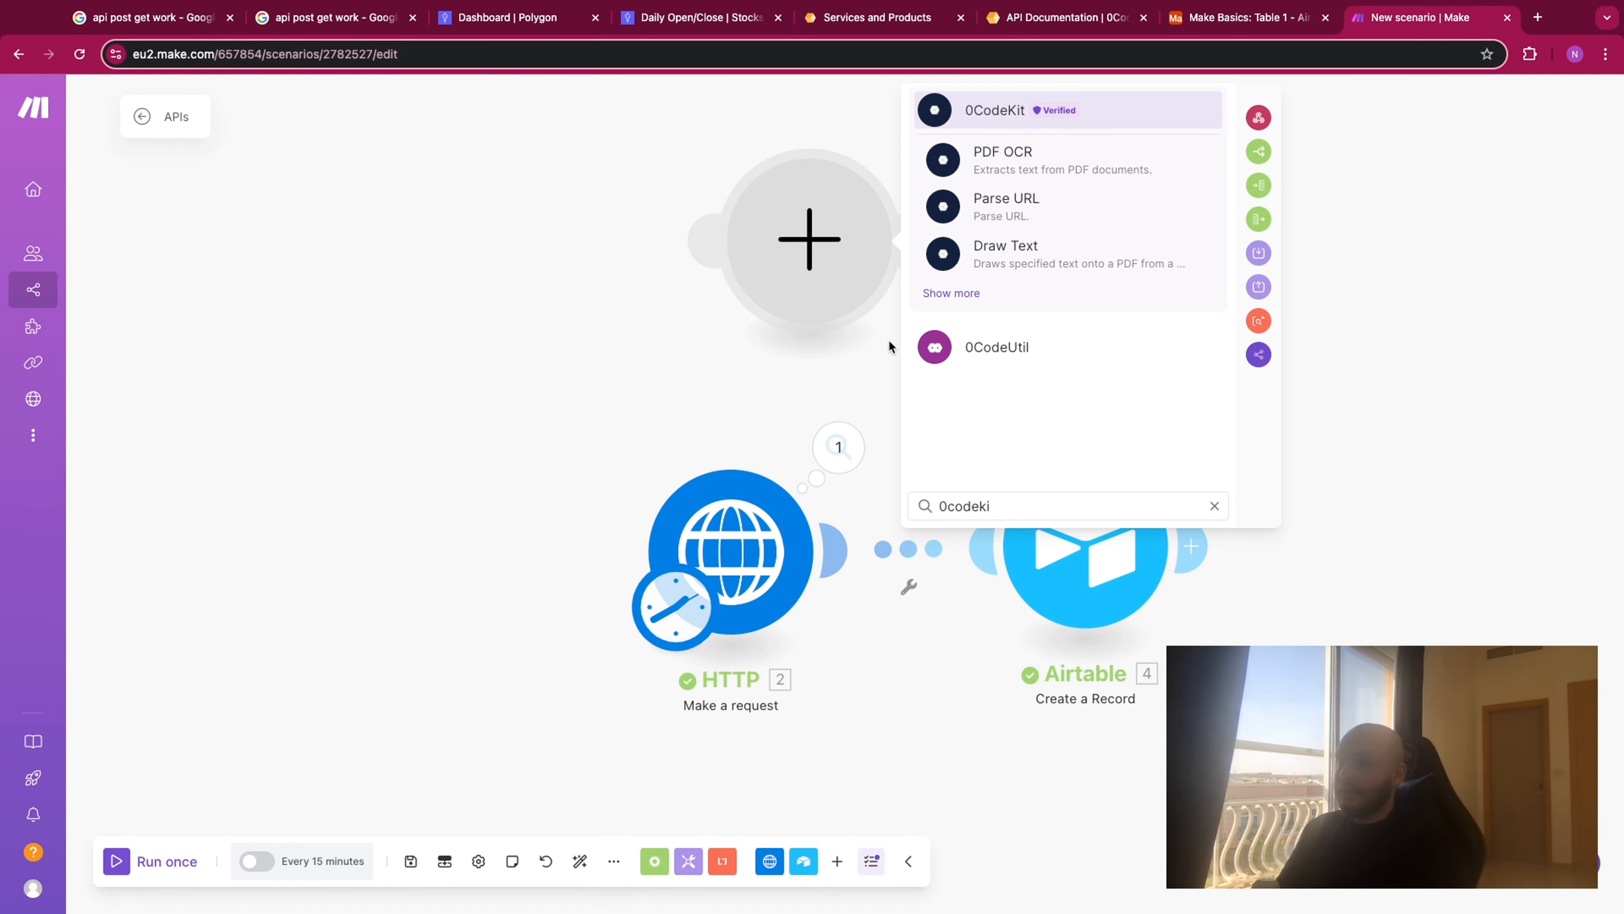
{"action": "left_click", "coordinate": [1009, 115]}
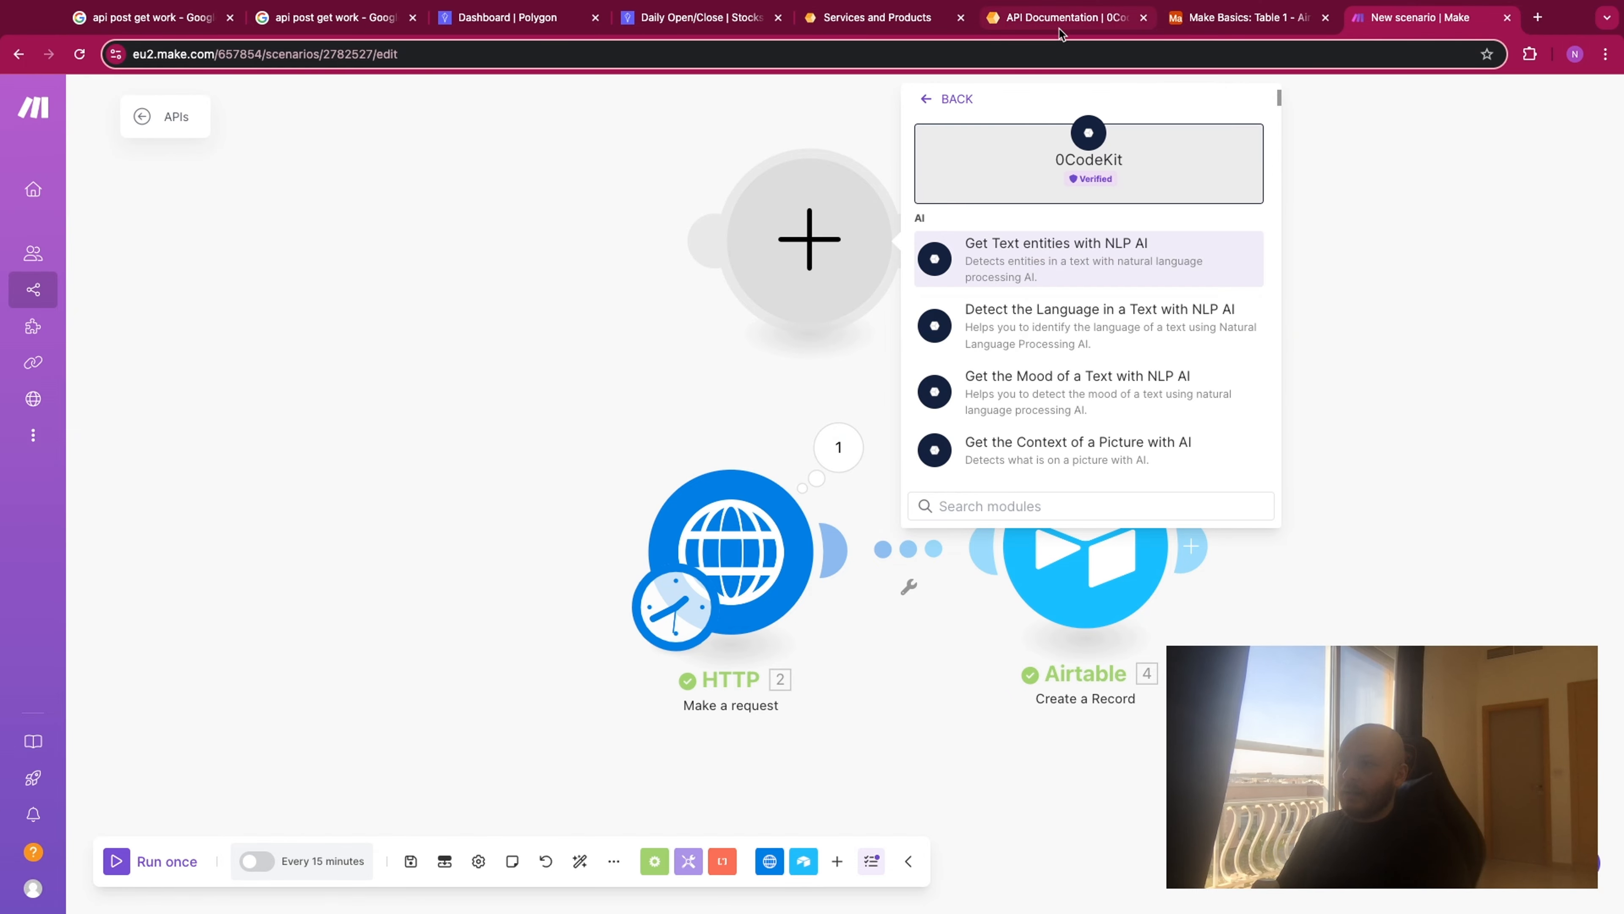
{"action": "left_click", "coordinate": [862, 27]}
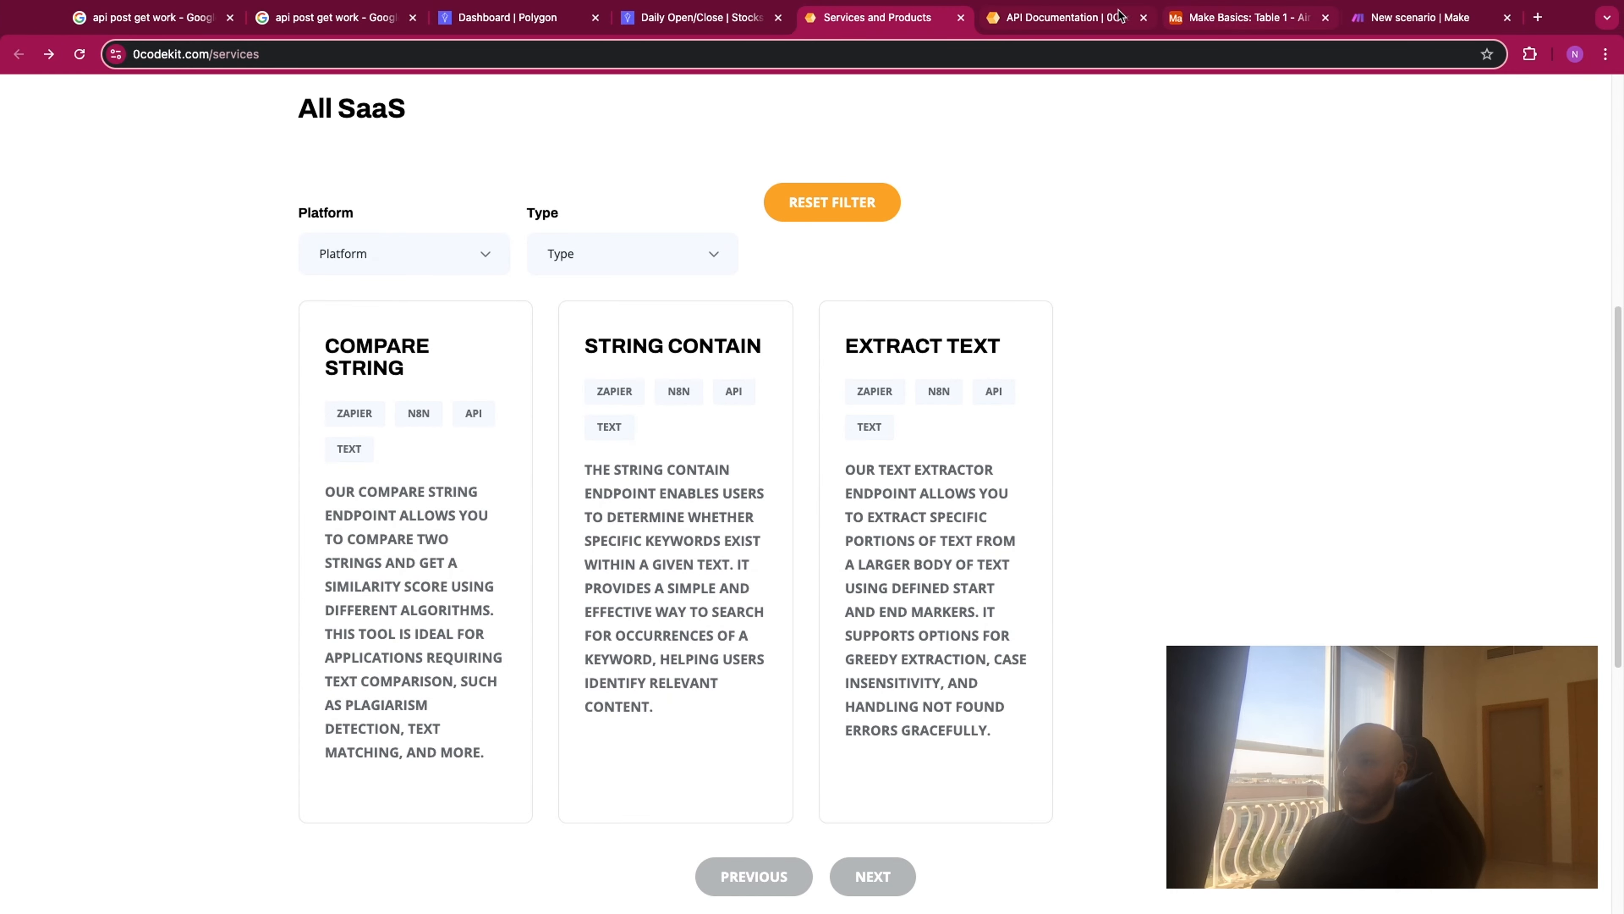
{"action": "left_click", "coordinate": [1387, 24]}
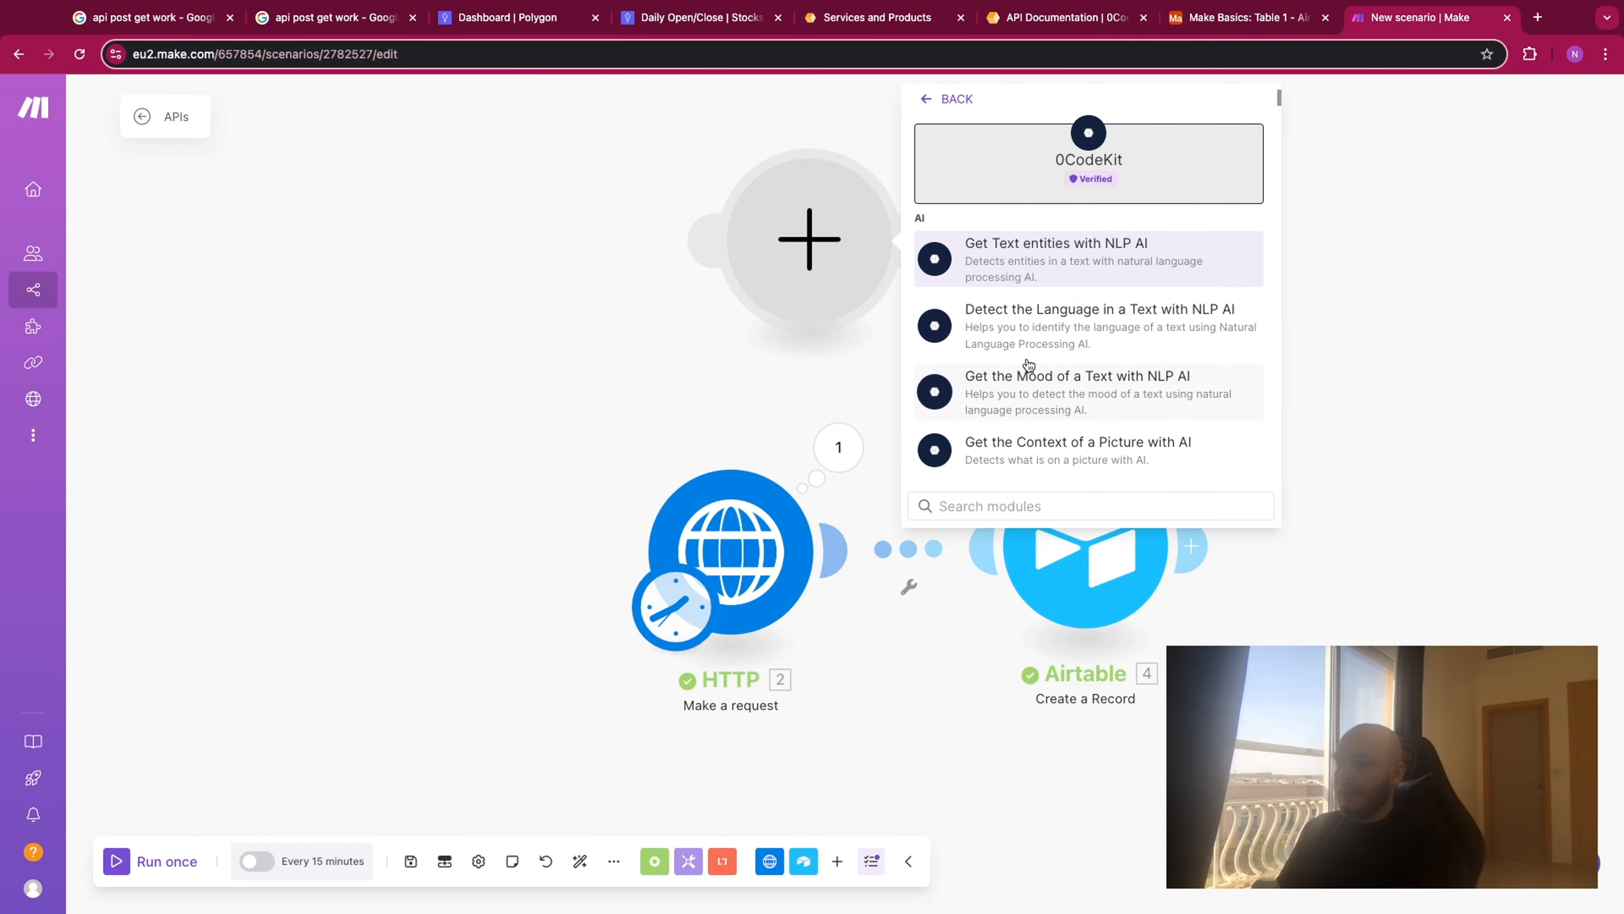
{"action": "scroll", "coordinate": [1026, 367], "scroll_direction": "down", "scroll_amount": 5}
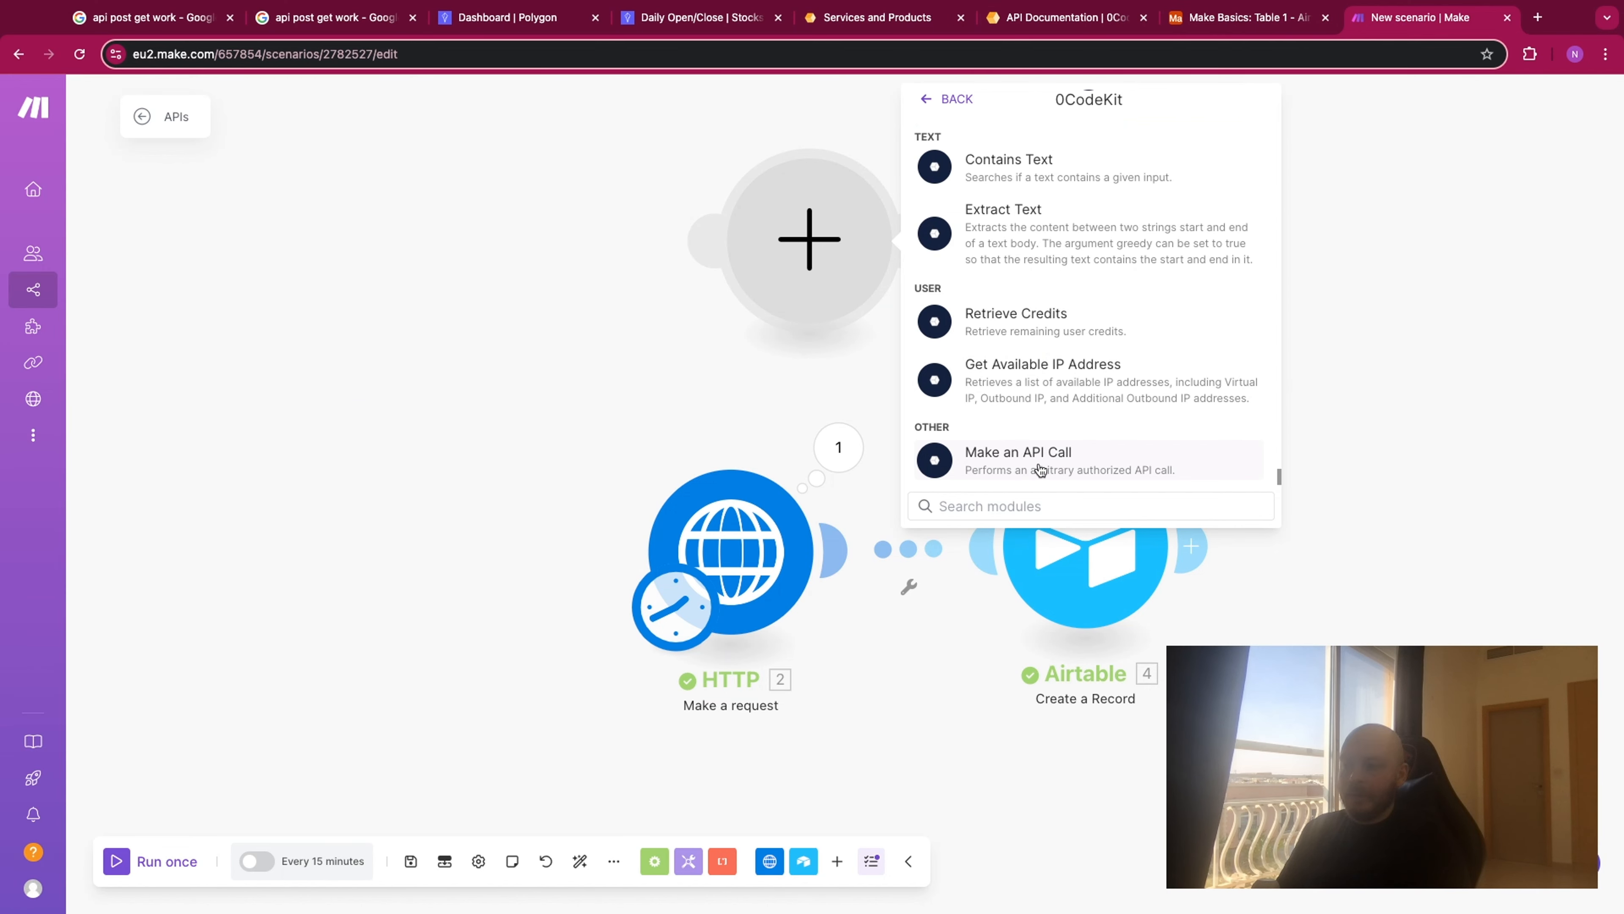
{"action": "left_click", "coordinate": [983, 448]}
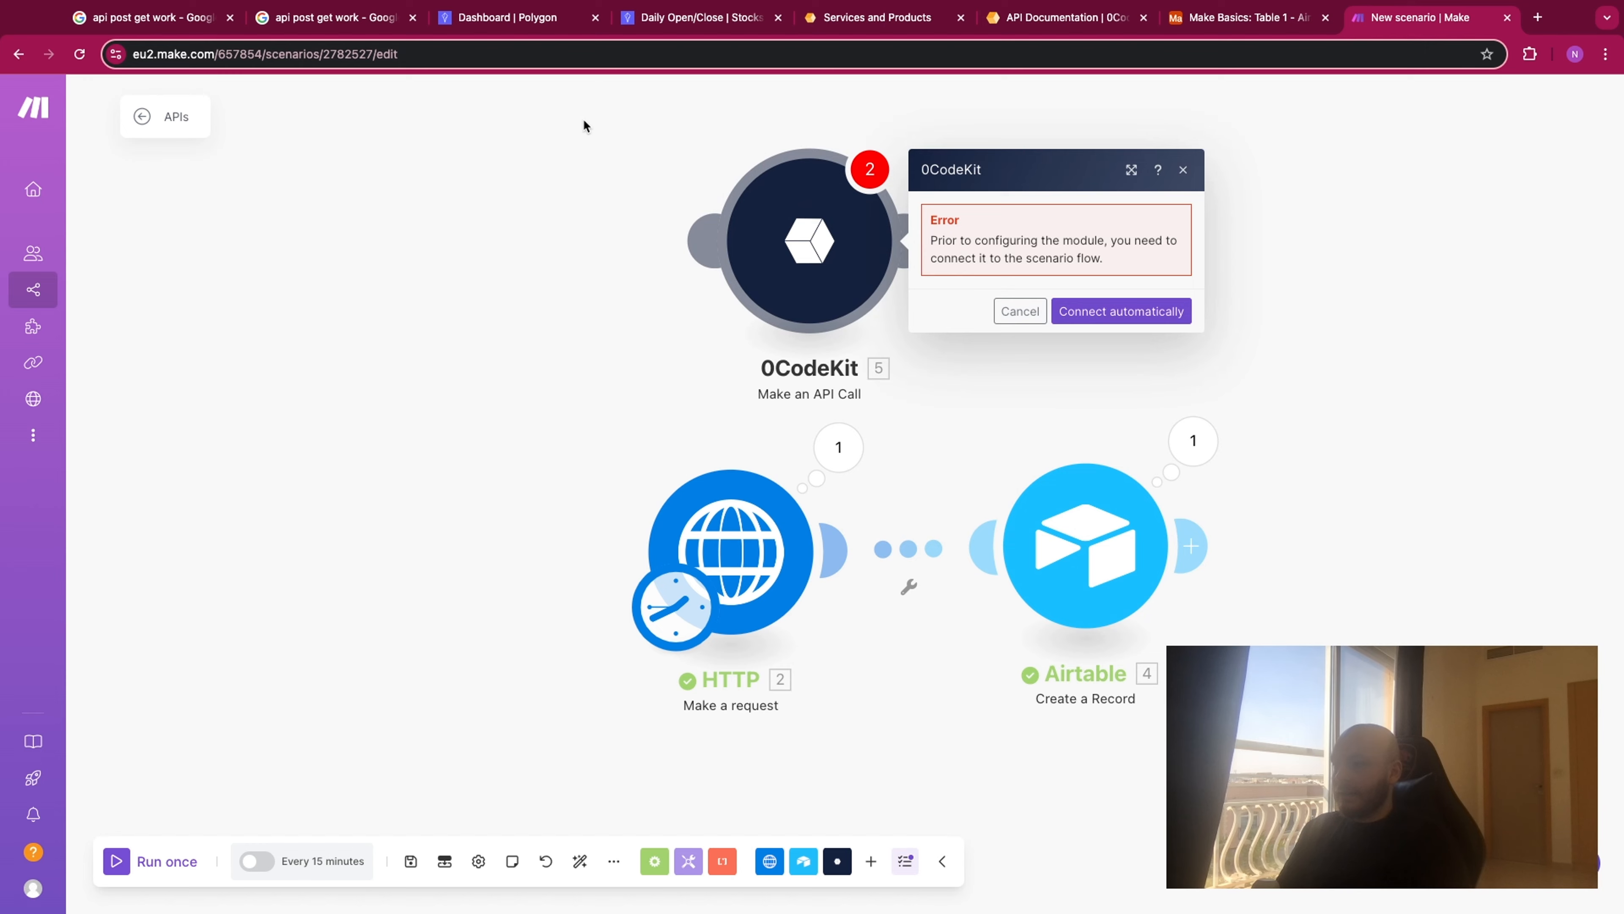
- Move the schedule trigger from the HTTP module to the 0CodeKit module and open the 0CodeKit module's settings
{"action": "left_click_drag", "start_coordinate": [583, 125], "coordinate": [688, 178]}
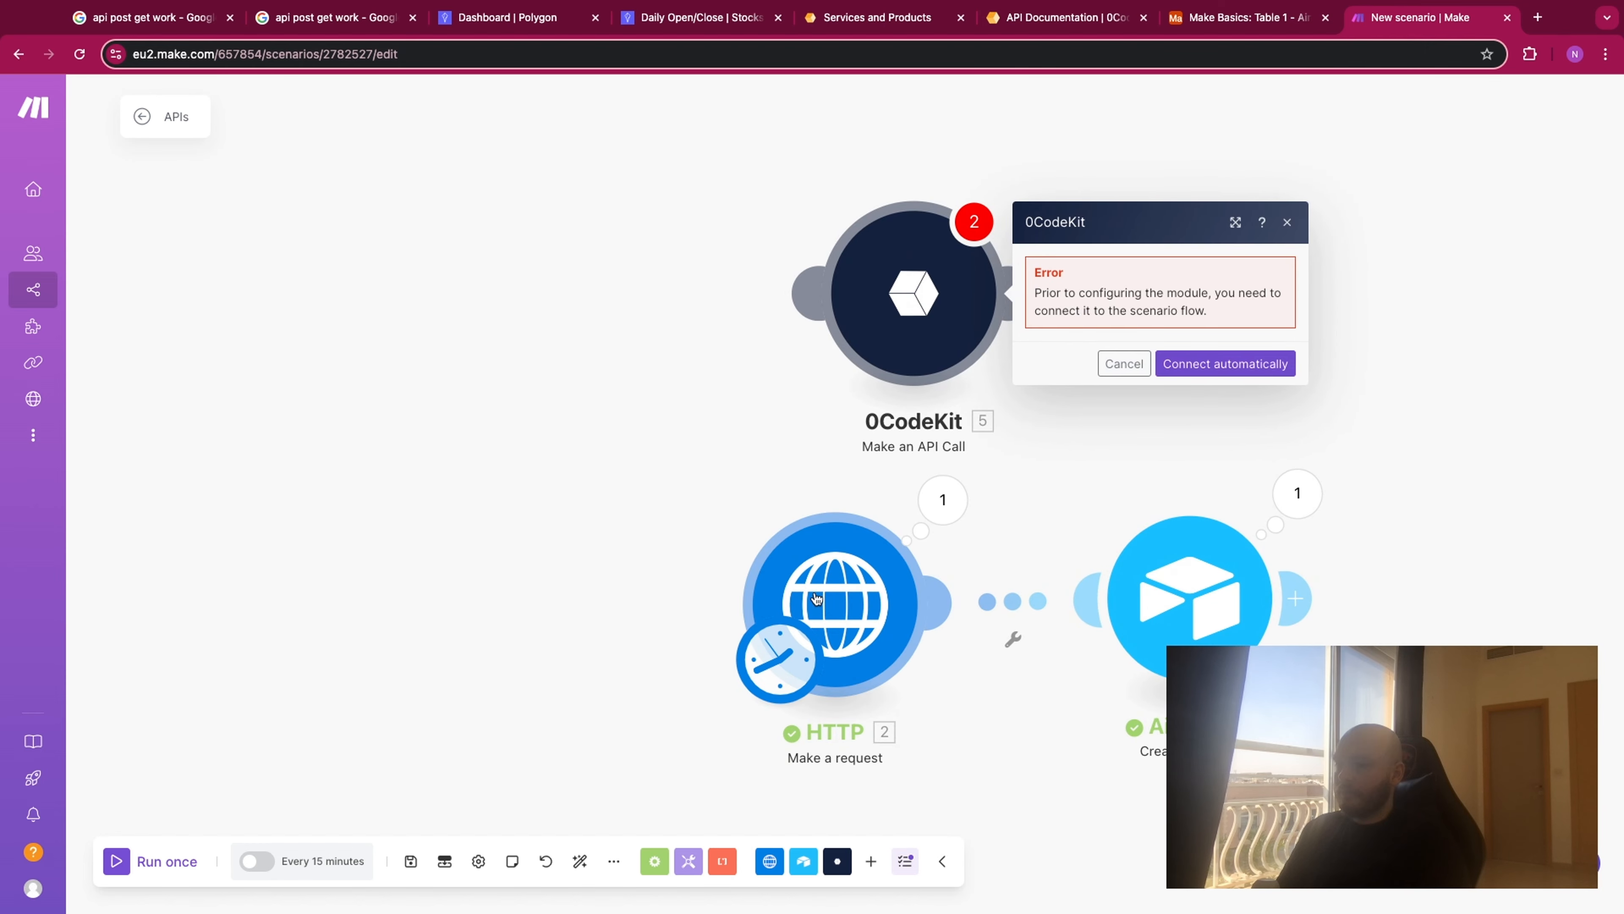
{"action": "left_click_drag", "start_coordinate": [753, 648], "coordinate": [838, 345]}
{"action": "left_click", "coordinate": [931, 376]}
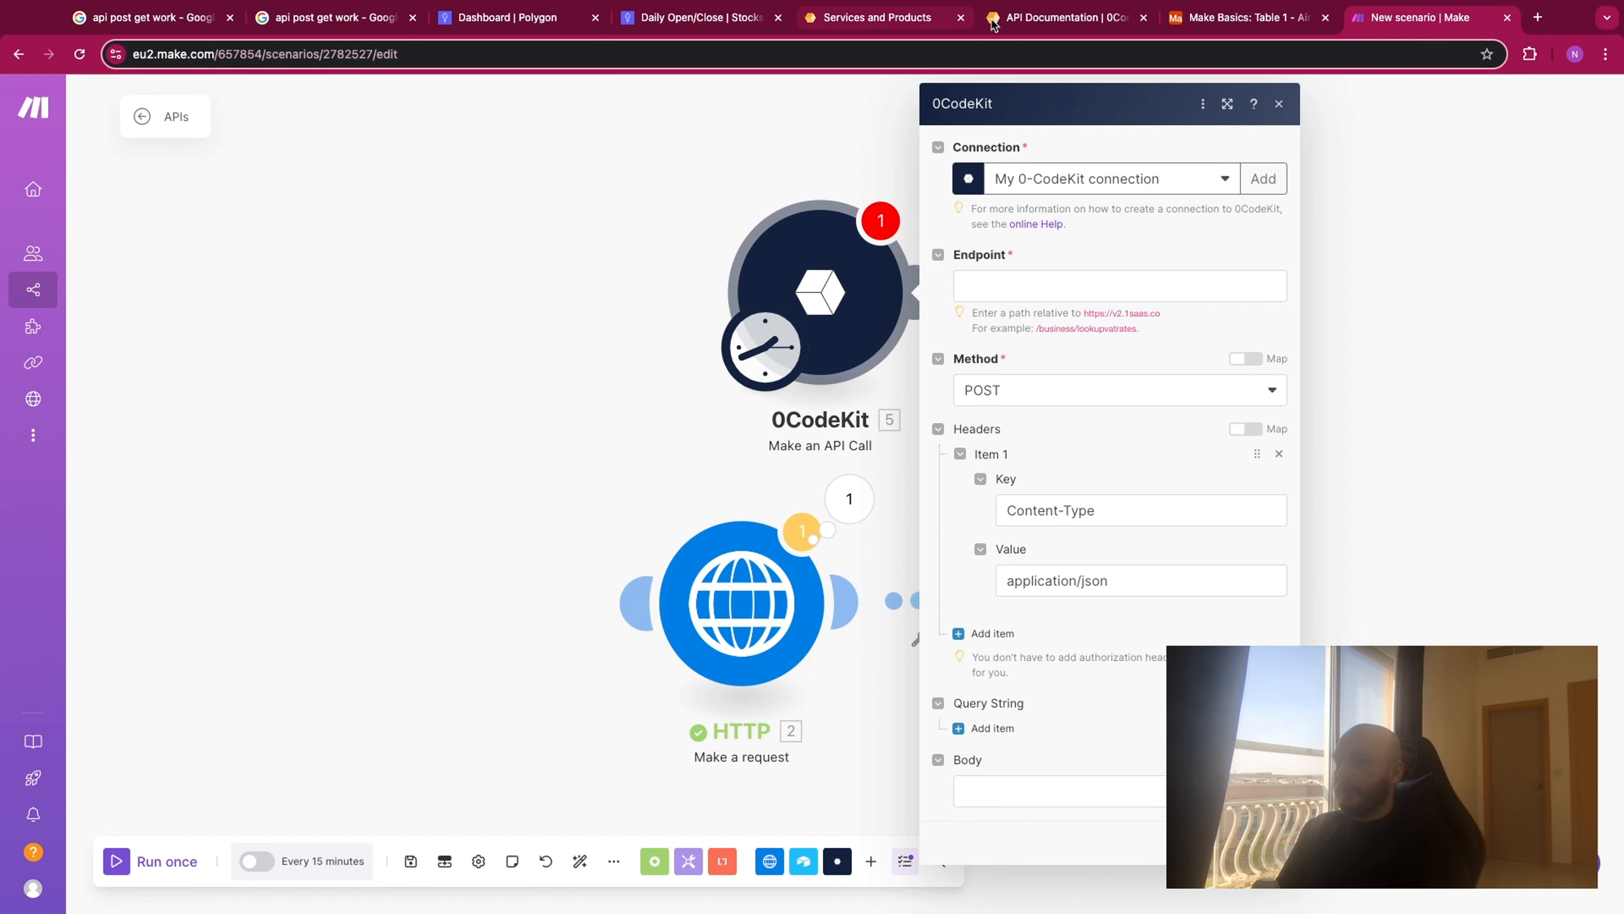
- Examine the body parameters, response fields and request content type of "Compare two strings" in the 0CodeKit API documentation
{"action": "left_click", "coordinate": [1031, 24]}
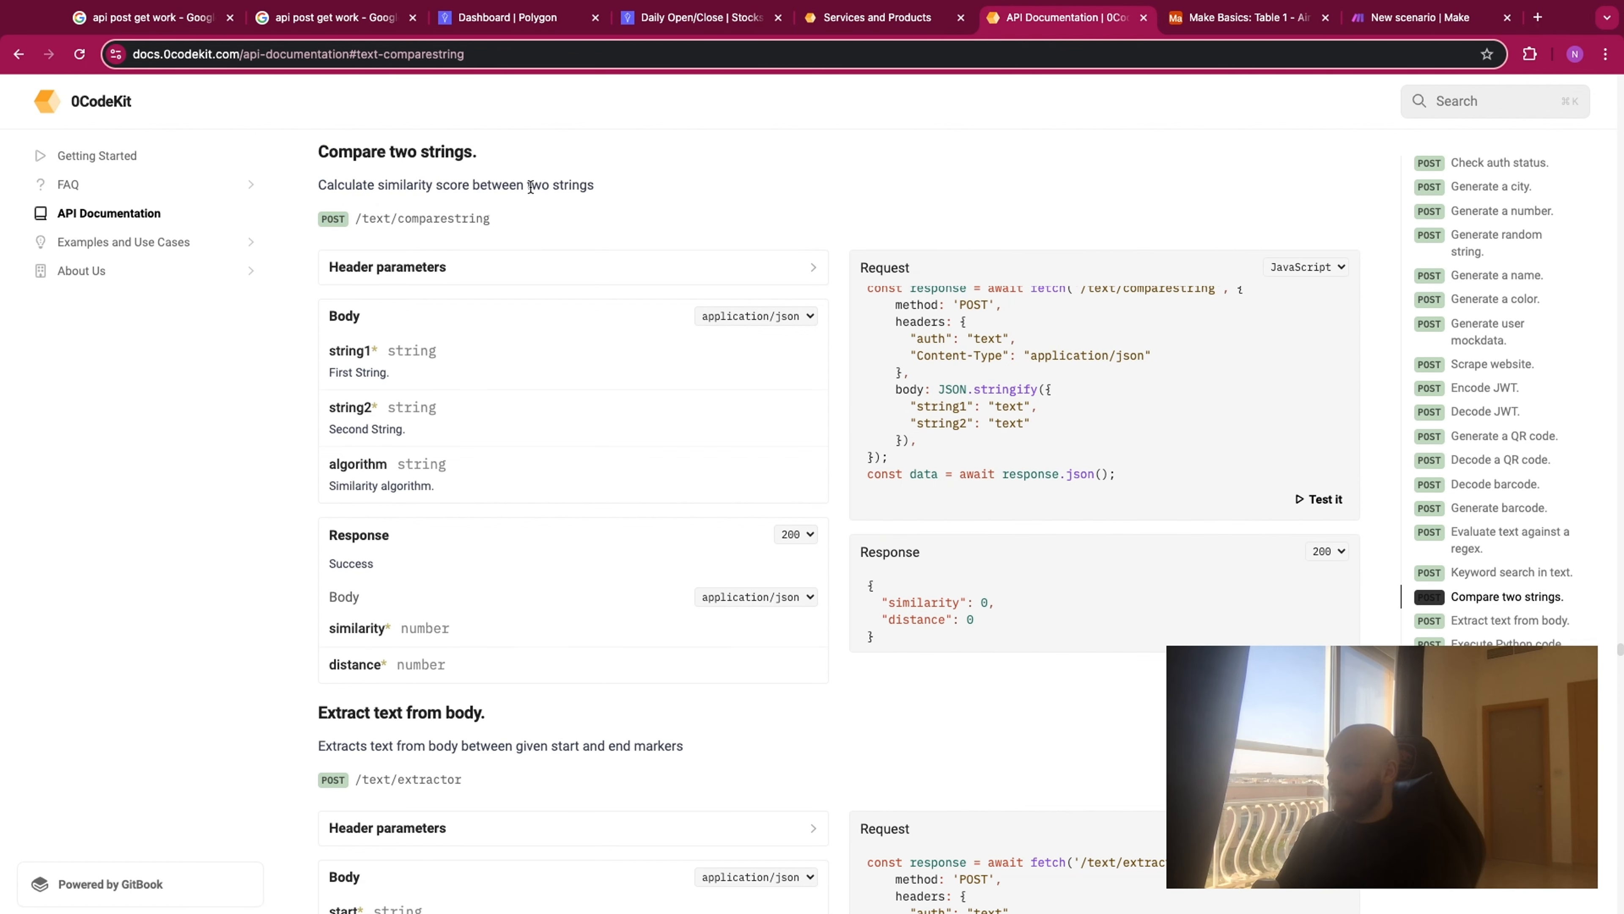
{"action": "left_click_drag", "start_coordinate": [328, 314], "coordinate": [326, 315]}
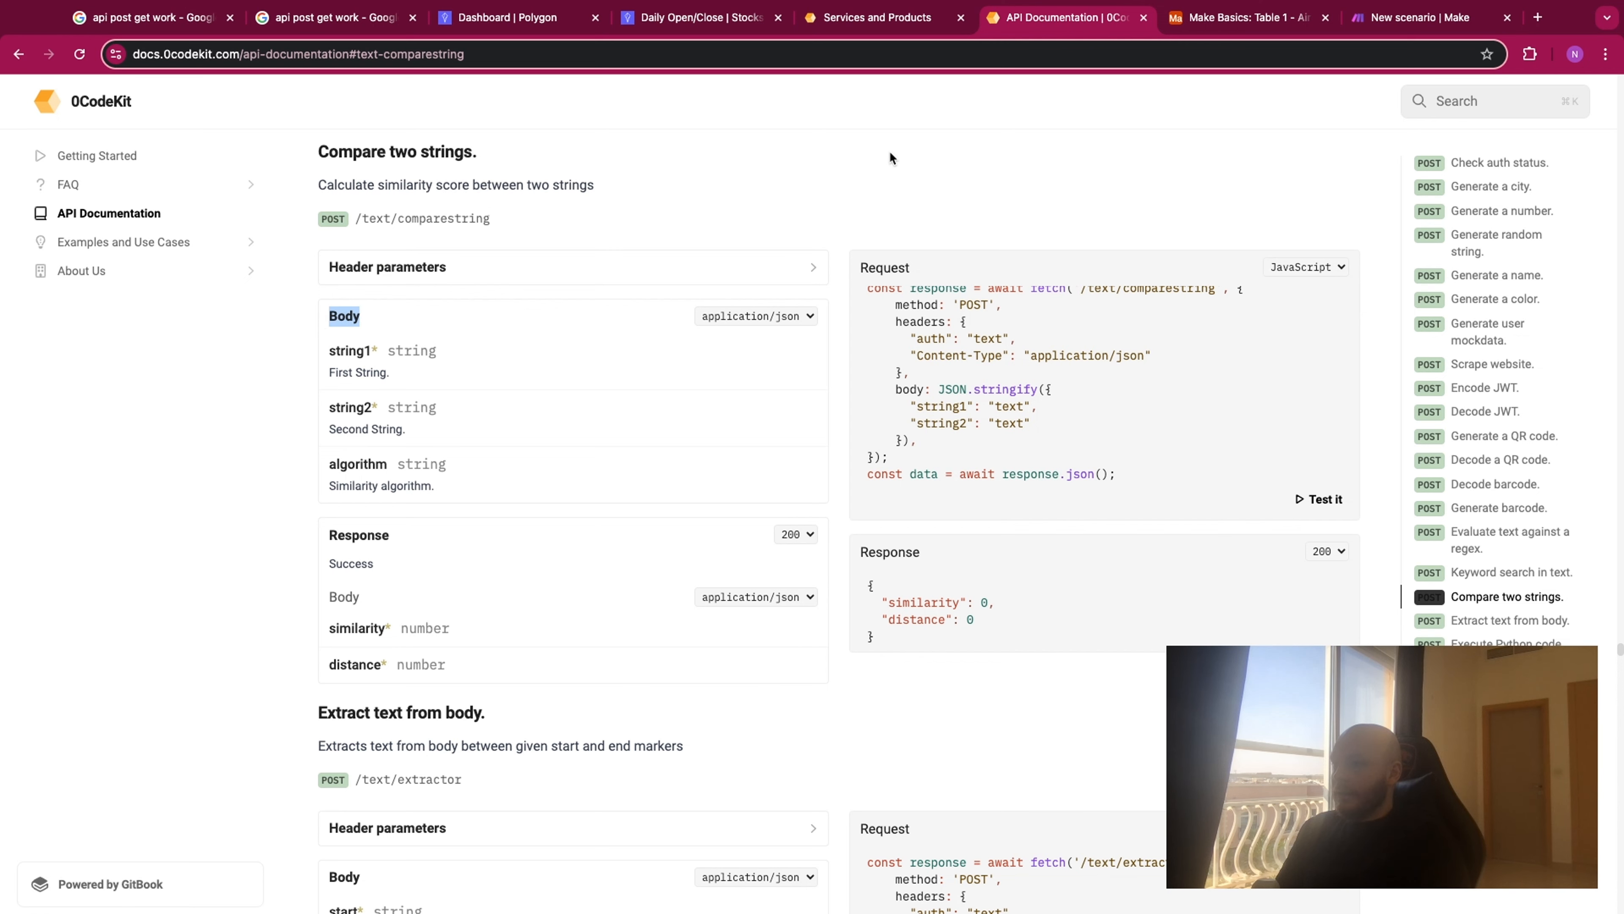
{"action": "left_click", "coordinate": [1381, 21]}
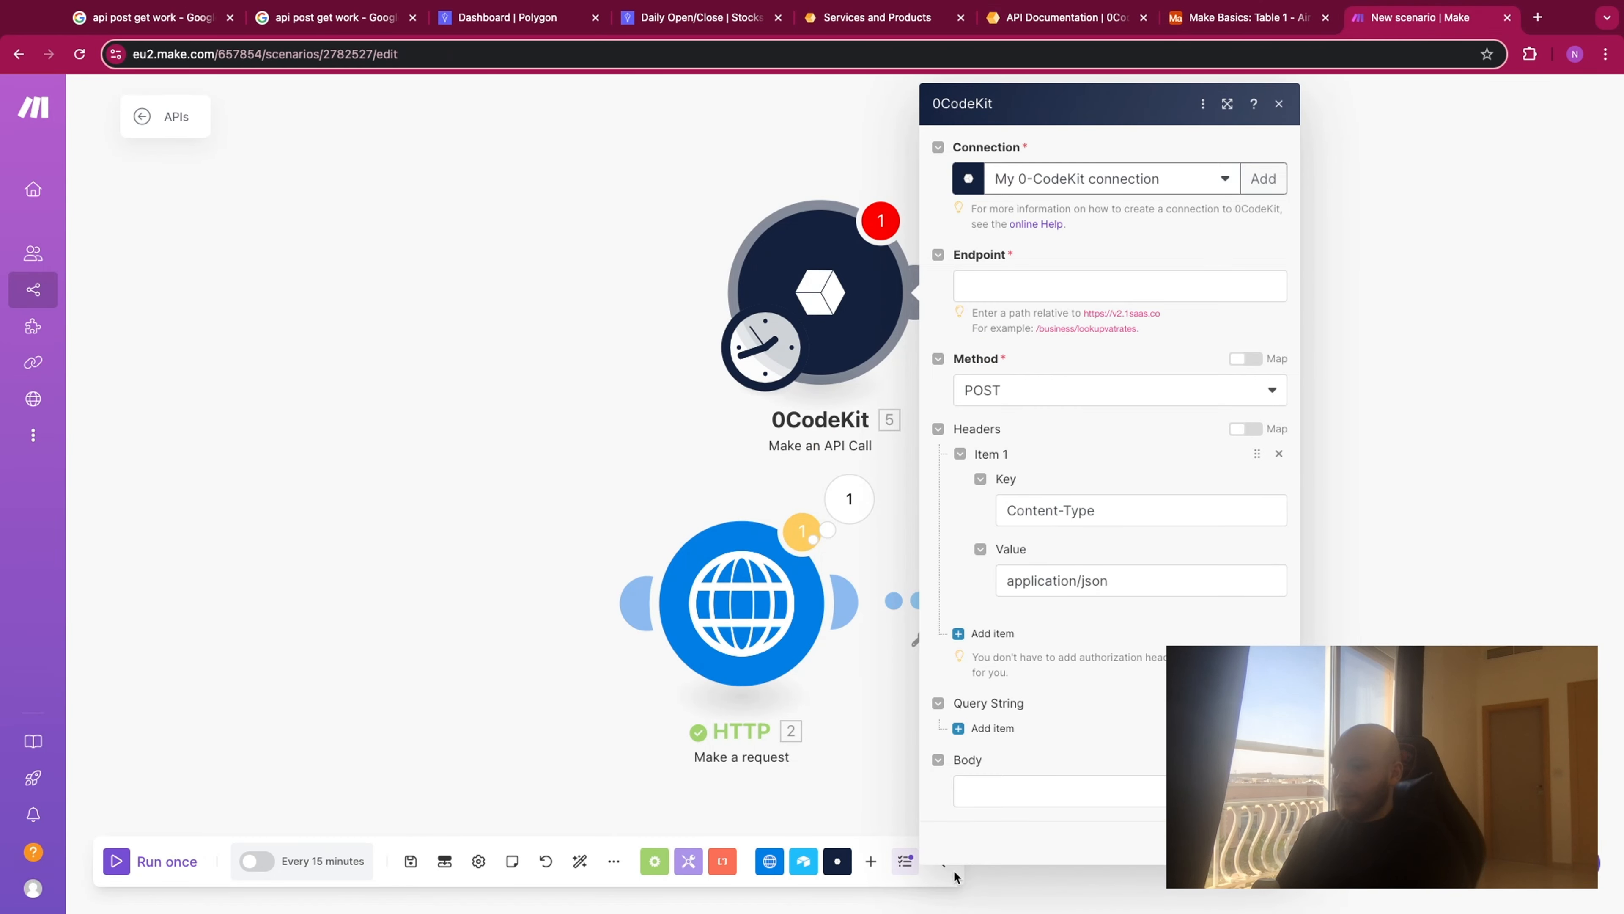
{"action": "left_click", "coordinate": [1055, 24]}
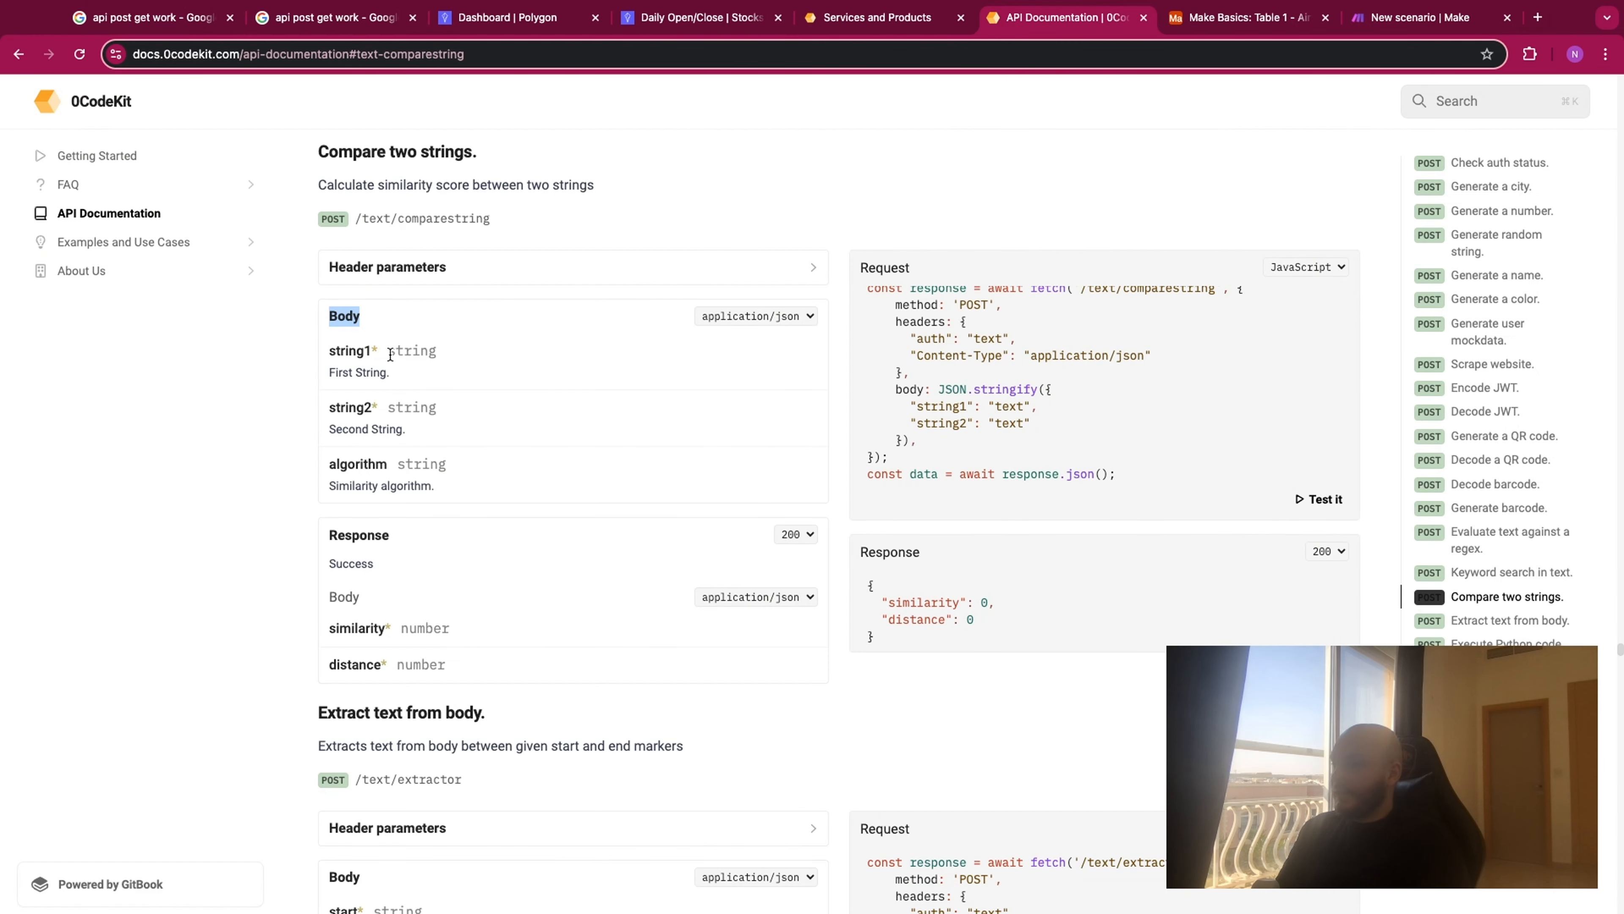
{"action": "left_click_drag", "start_coordinate": [390, 355], "coordinate": [447, 354]}
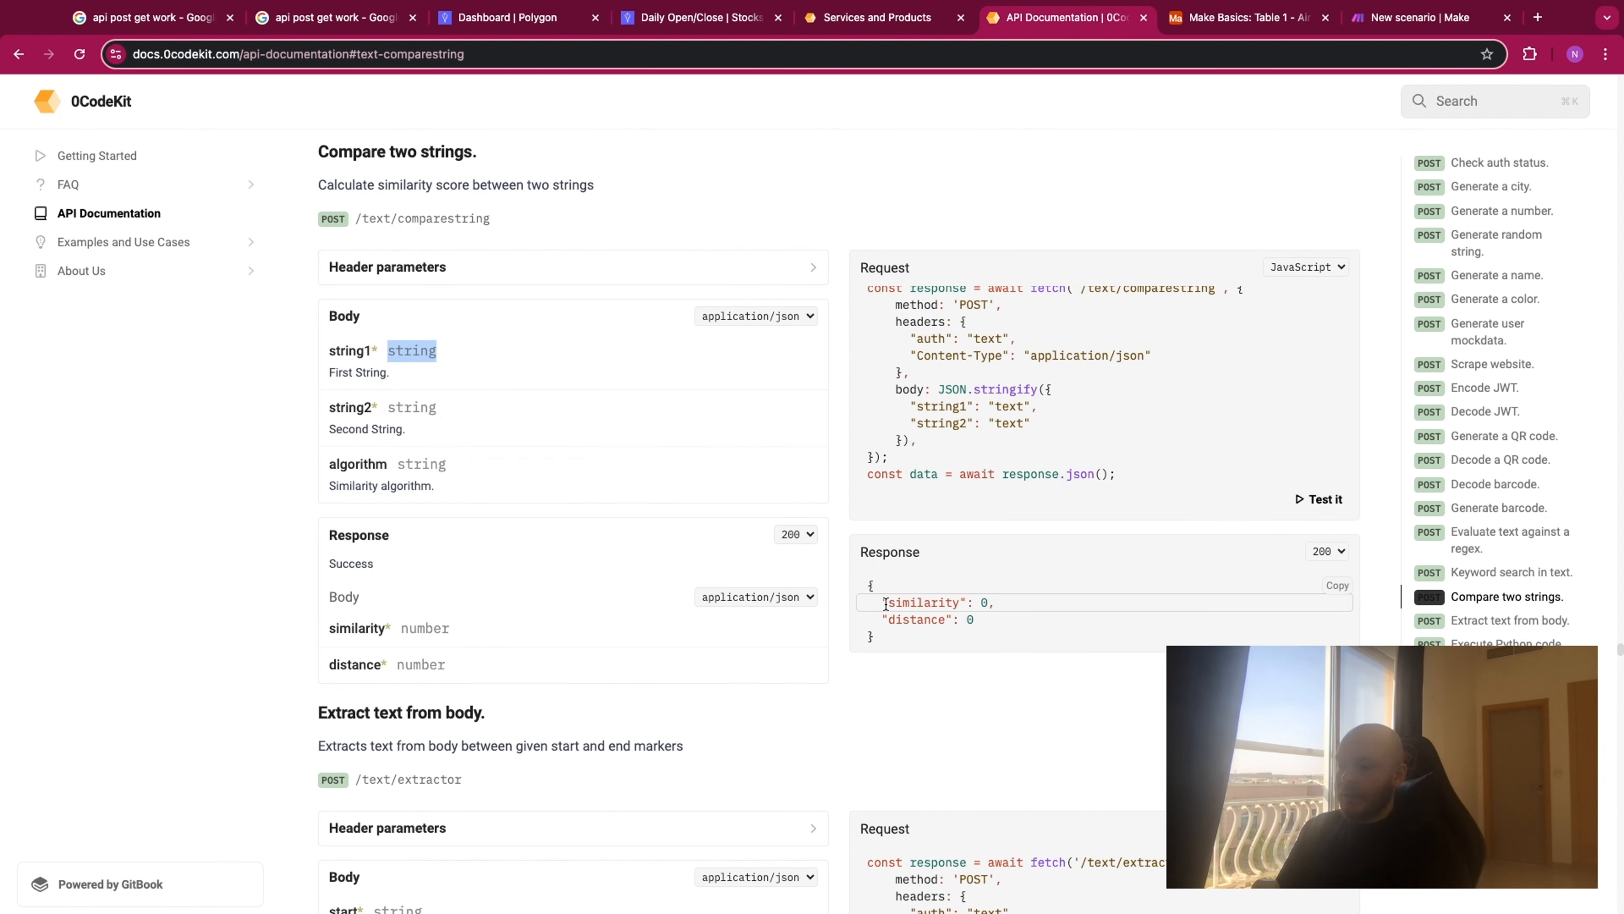
{"action": "left_click_drag", "start_coordinate": [881, 602], "coordinate": [986, 600]}
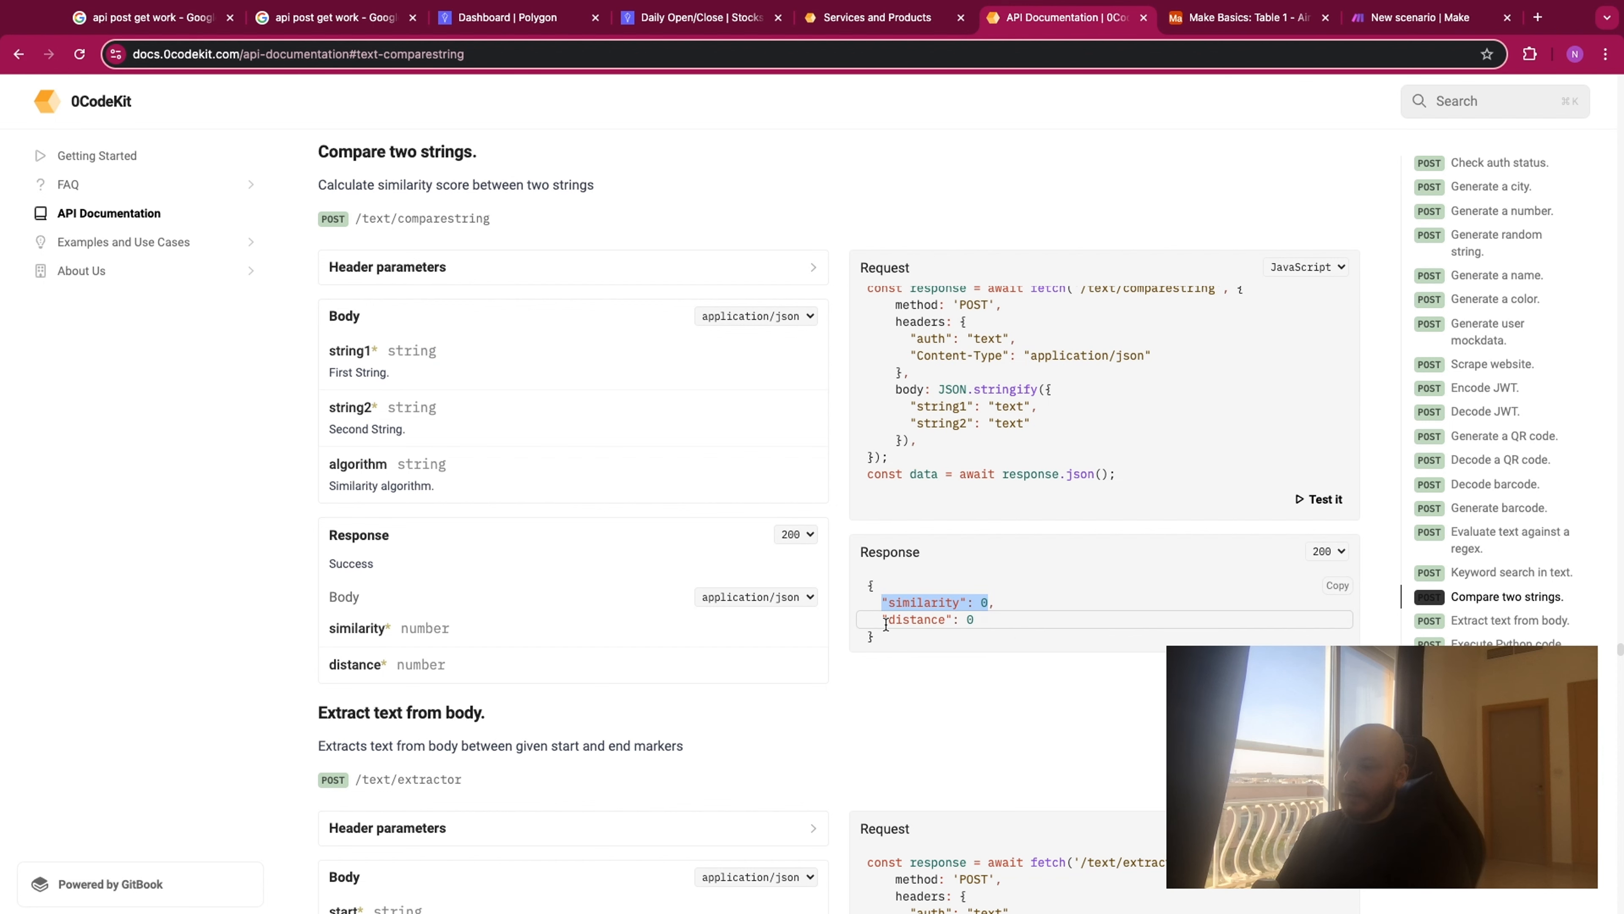
{"action": "left_click_drag", "start_coordinate": [889, 619], "coordinate": [1044, 624]}
{"action": "left_click", "coordinate": [1045, 628]}
{"action": "scroll", "coordinate": [961, 435], "scroll_direction": "up", "scroll_amount": 1}
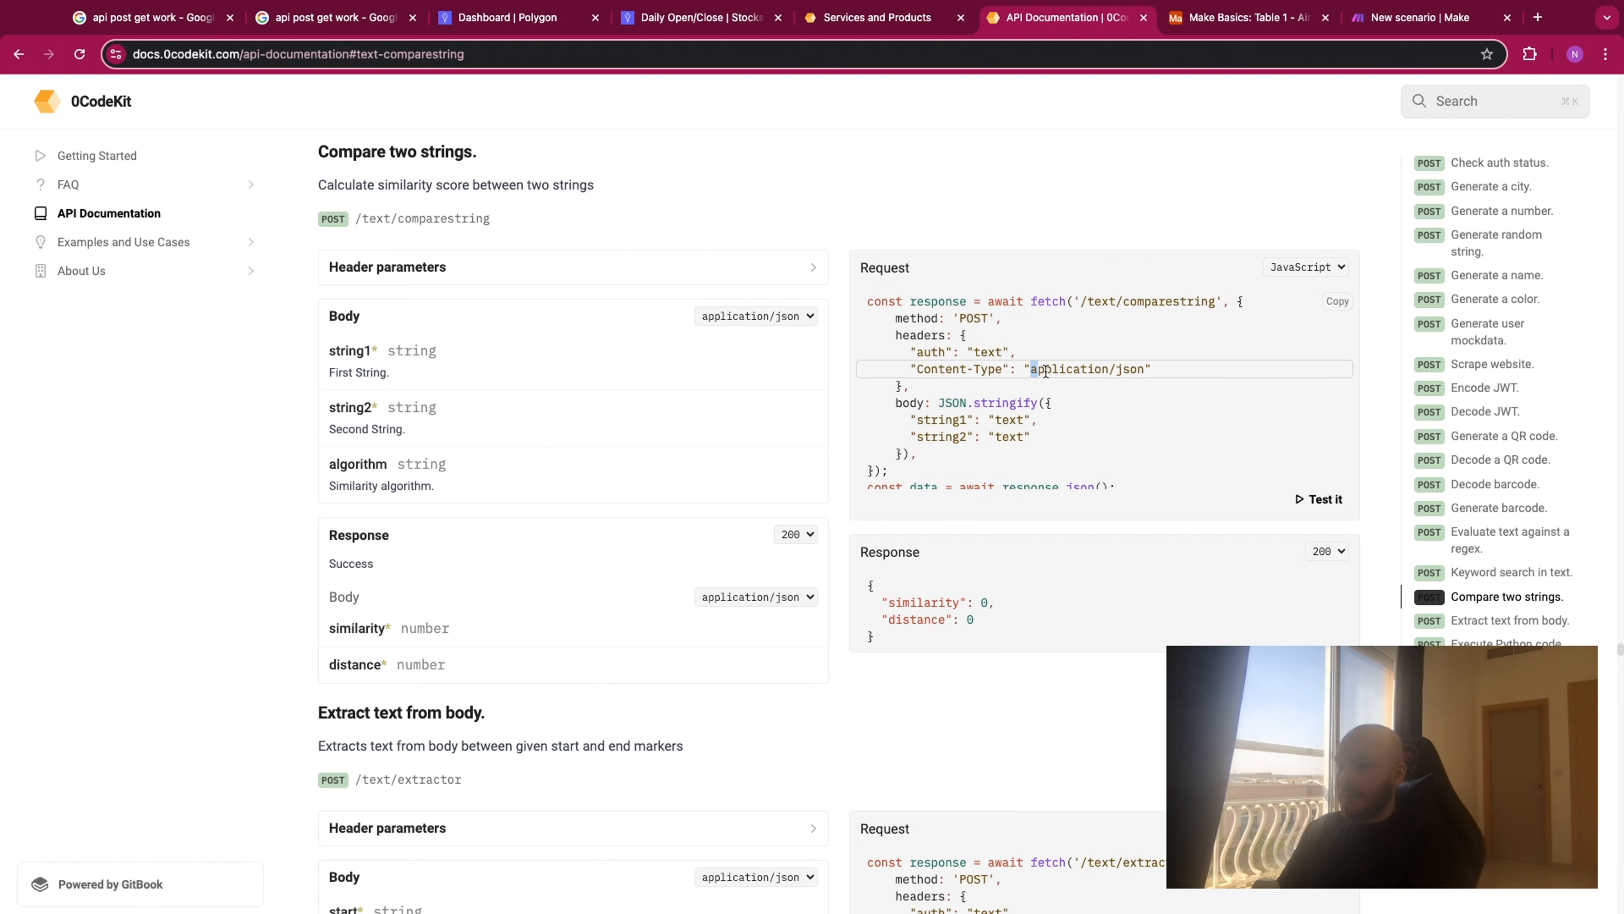
{"action": "left_click_drag", "start_coordinate": [1046, 371], "coordinate": [1146, 371]}
{"action": "scroll", "coordinate": [1037, 431], "scroll_direction": "down", "scroll_amount": 1}
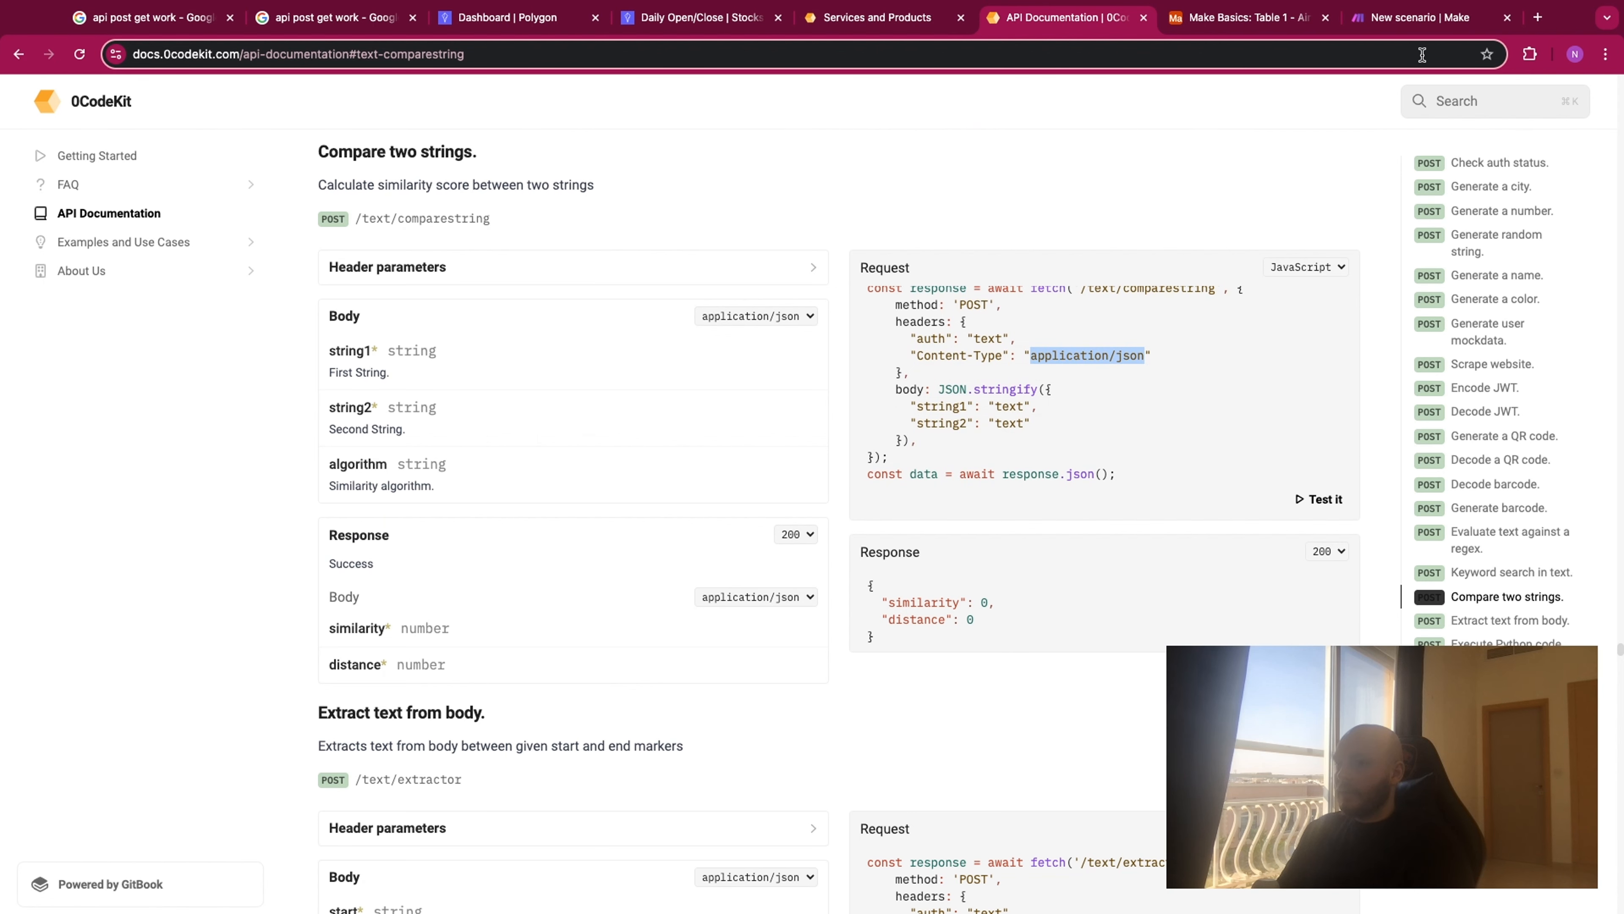
- Compare the module's Endpoint field in Make with the /text/comparestring path in the 0CodeKit documentation
{"action": "left_click", "coordinate": [1434, 19]}
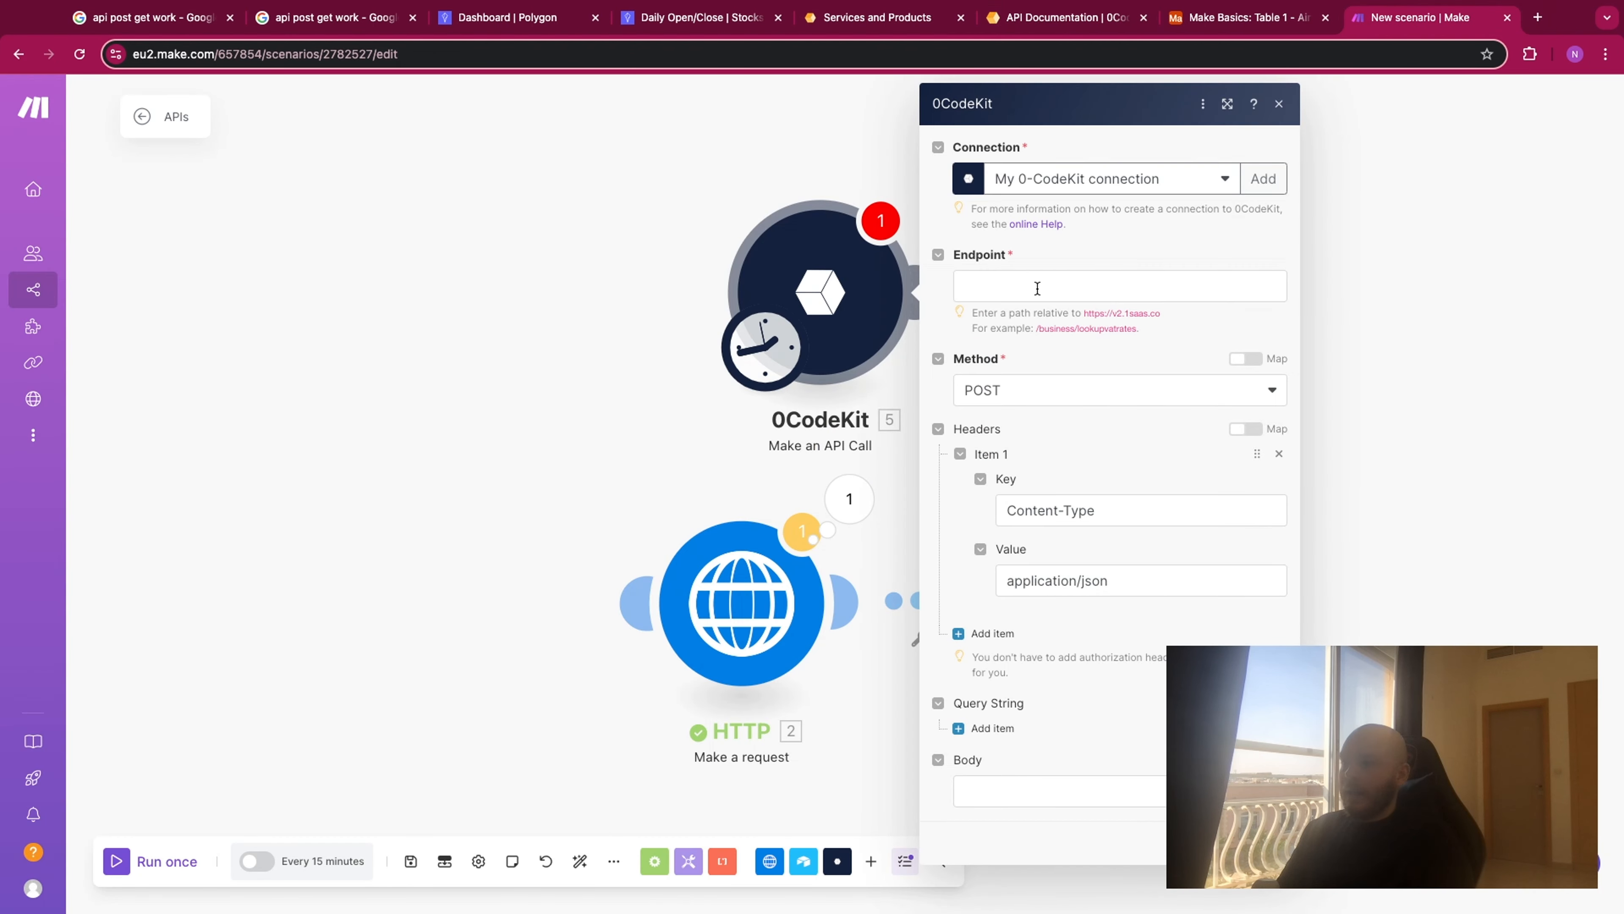
{"action": "left_click_drag", "start_coordinate": [1015, 254], "coordinate": [953, 256]}
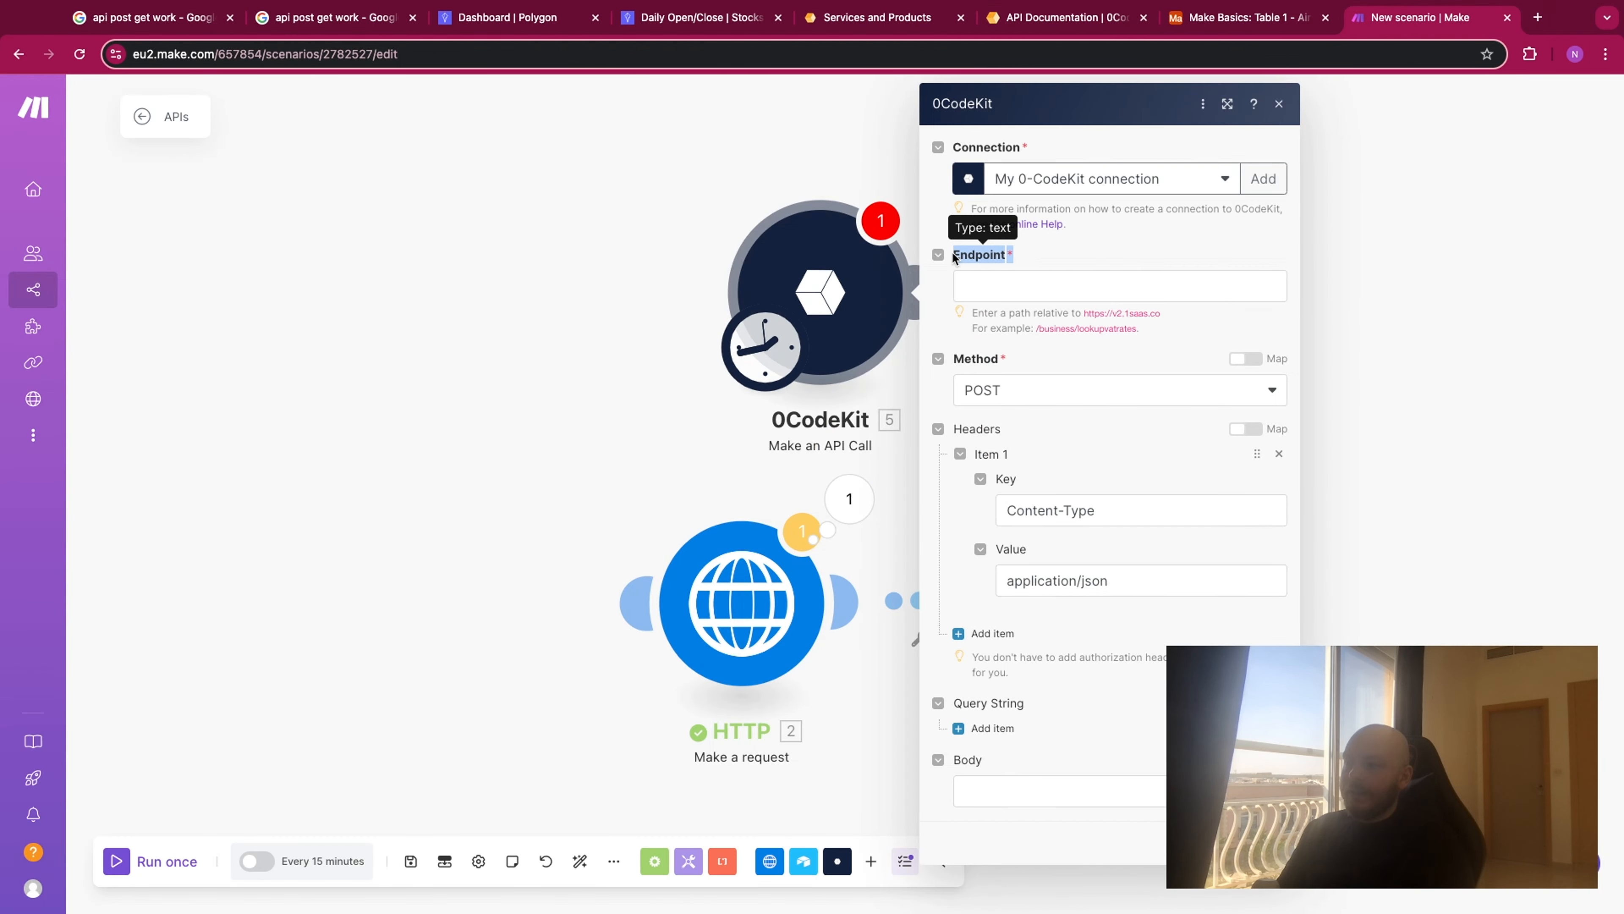
{"action": "left_click", "coordinate": [1015, 265]}
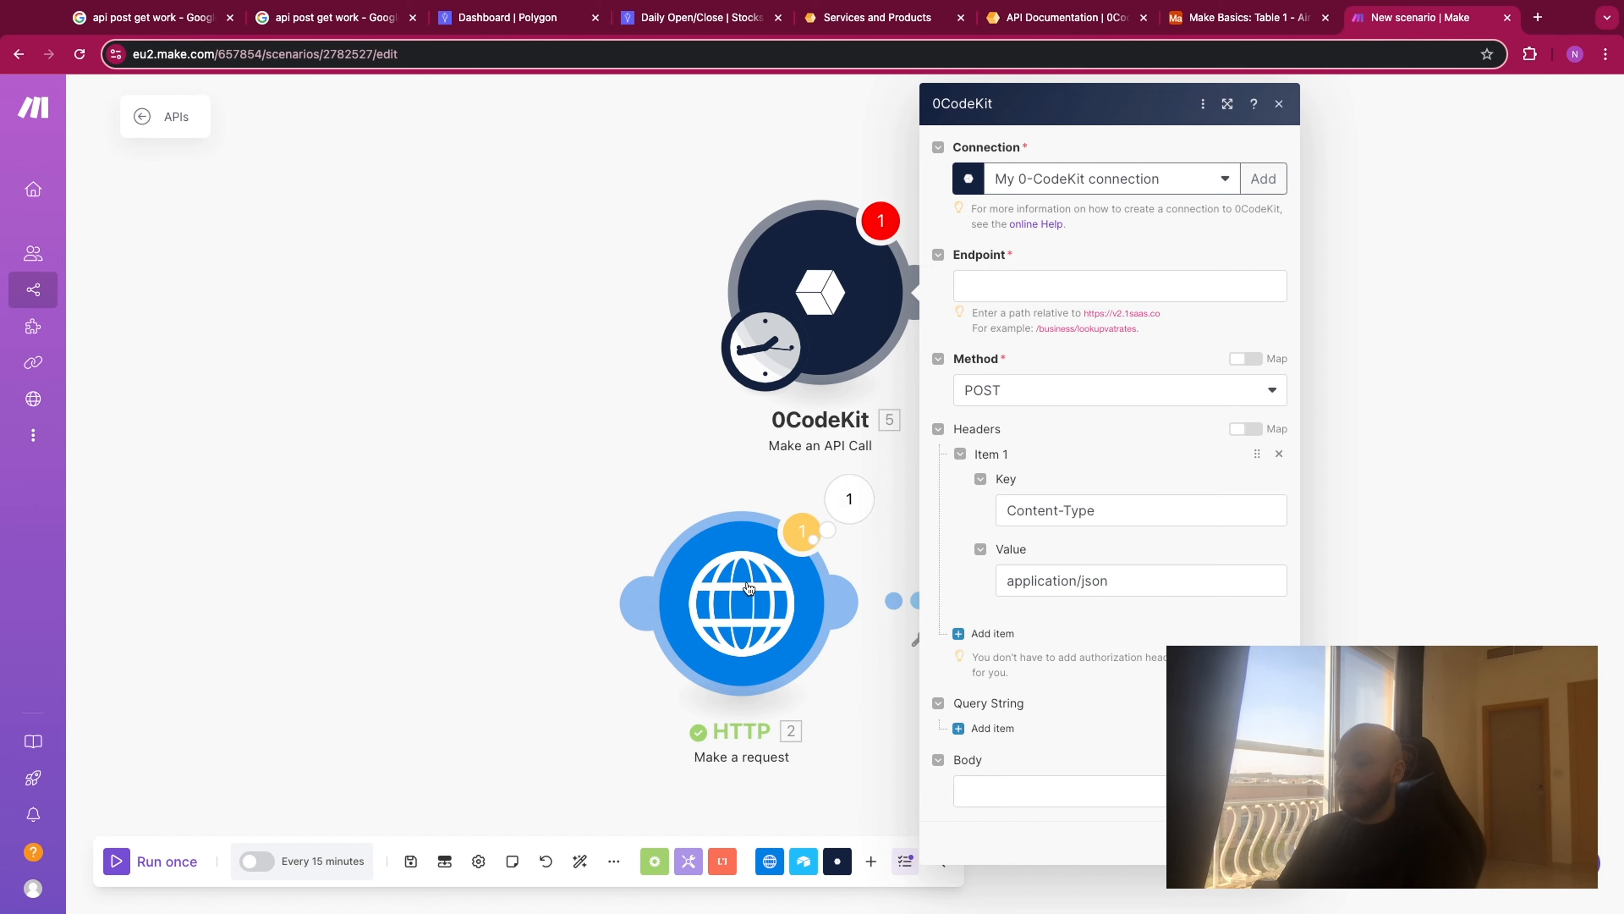
{"action": "left_click", "coordinate": [1054, 21]}
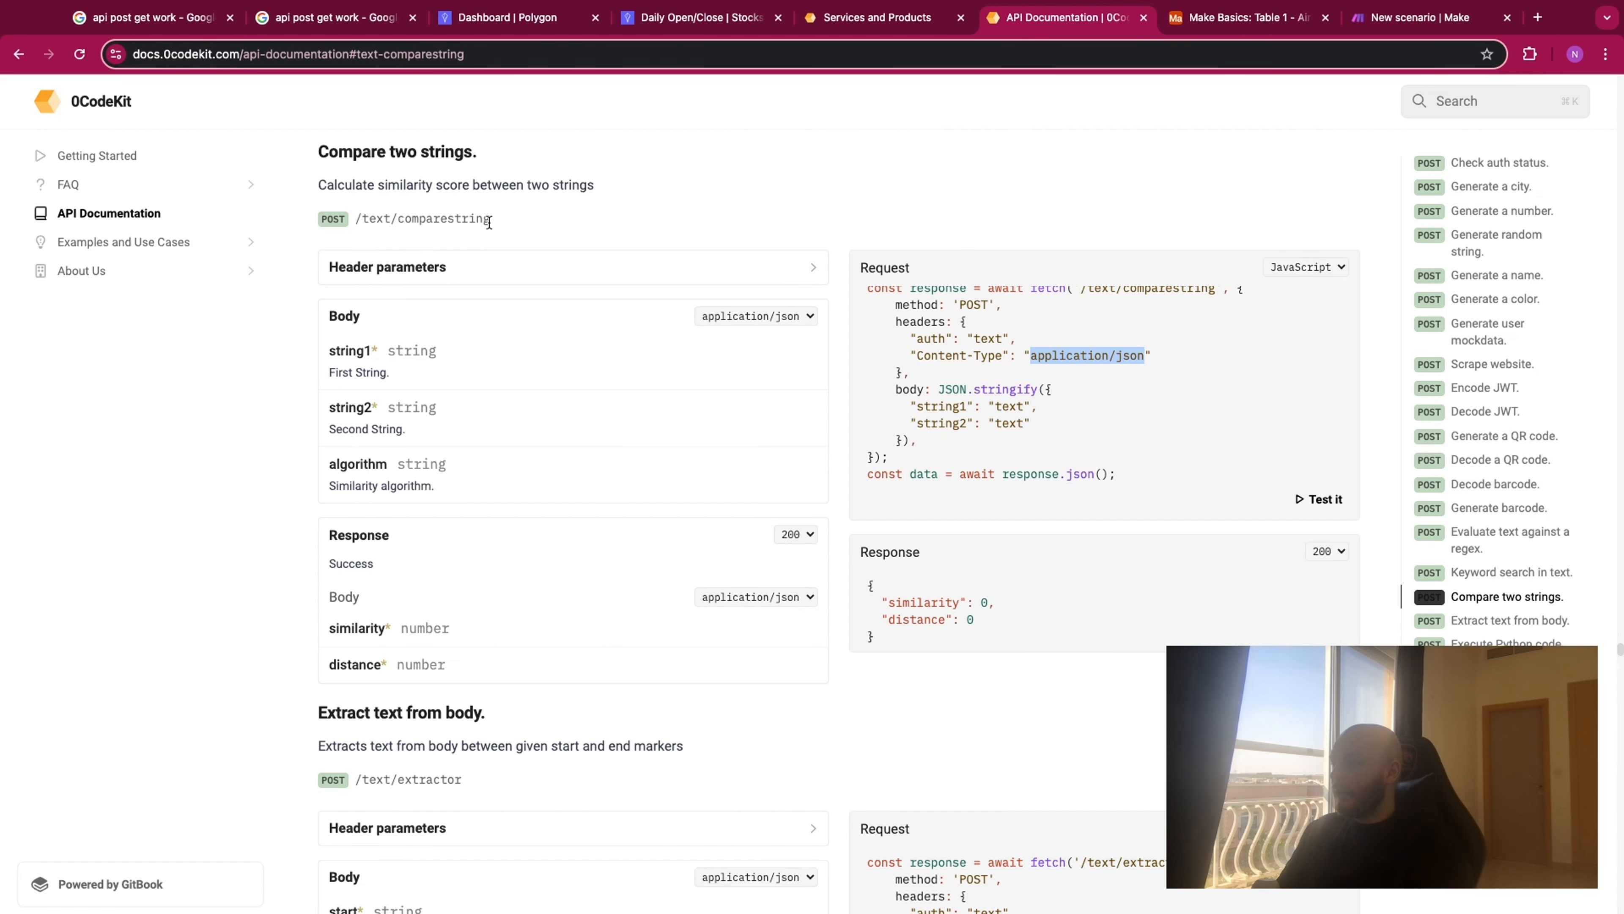
{"action": "left_click_drag", "start_coordinate": [489, 222], "coordinate": [352, 221]}
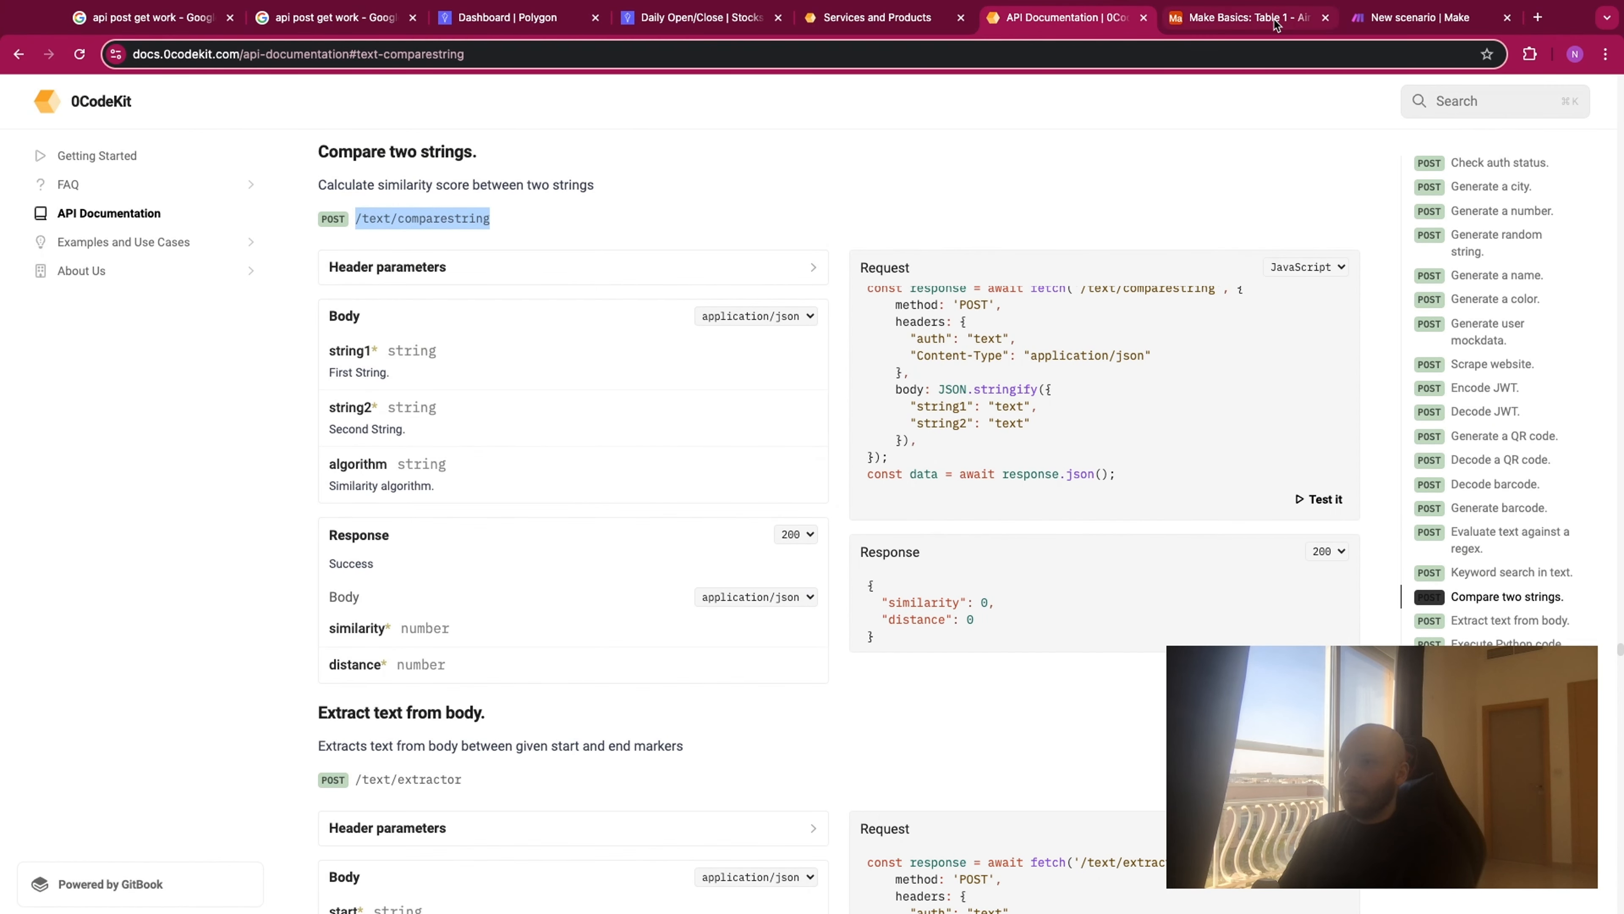
{"action": "left_click", "coordinate": [1382, 26]}
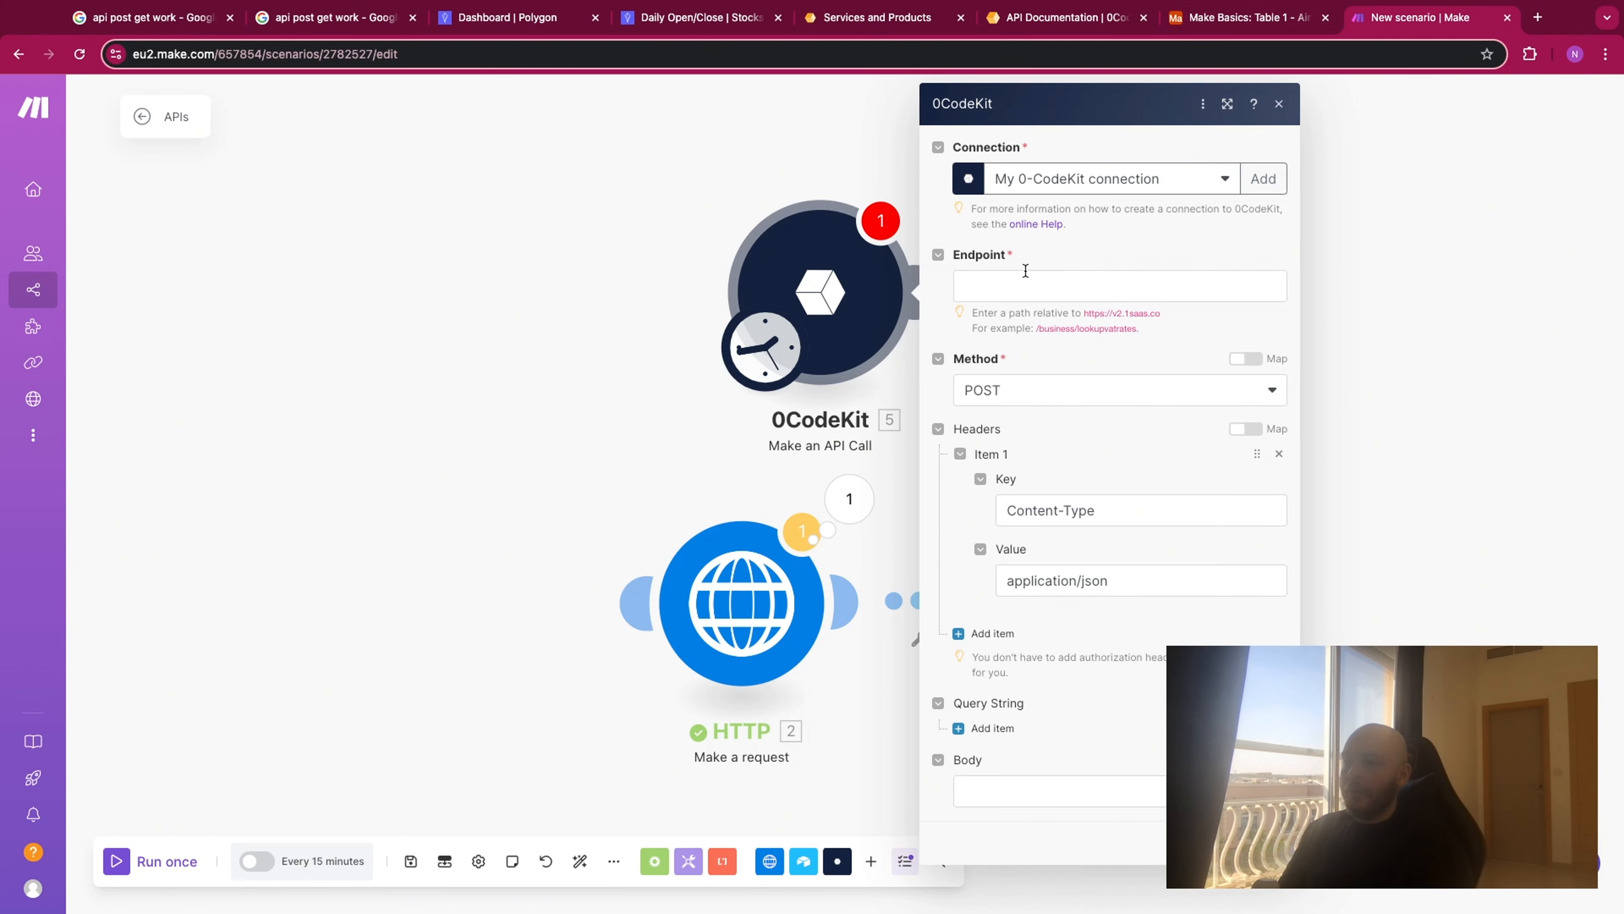
{"action": "left_click", "coordinate": [1221, 23]}
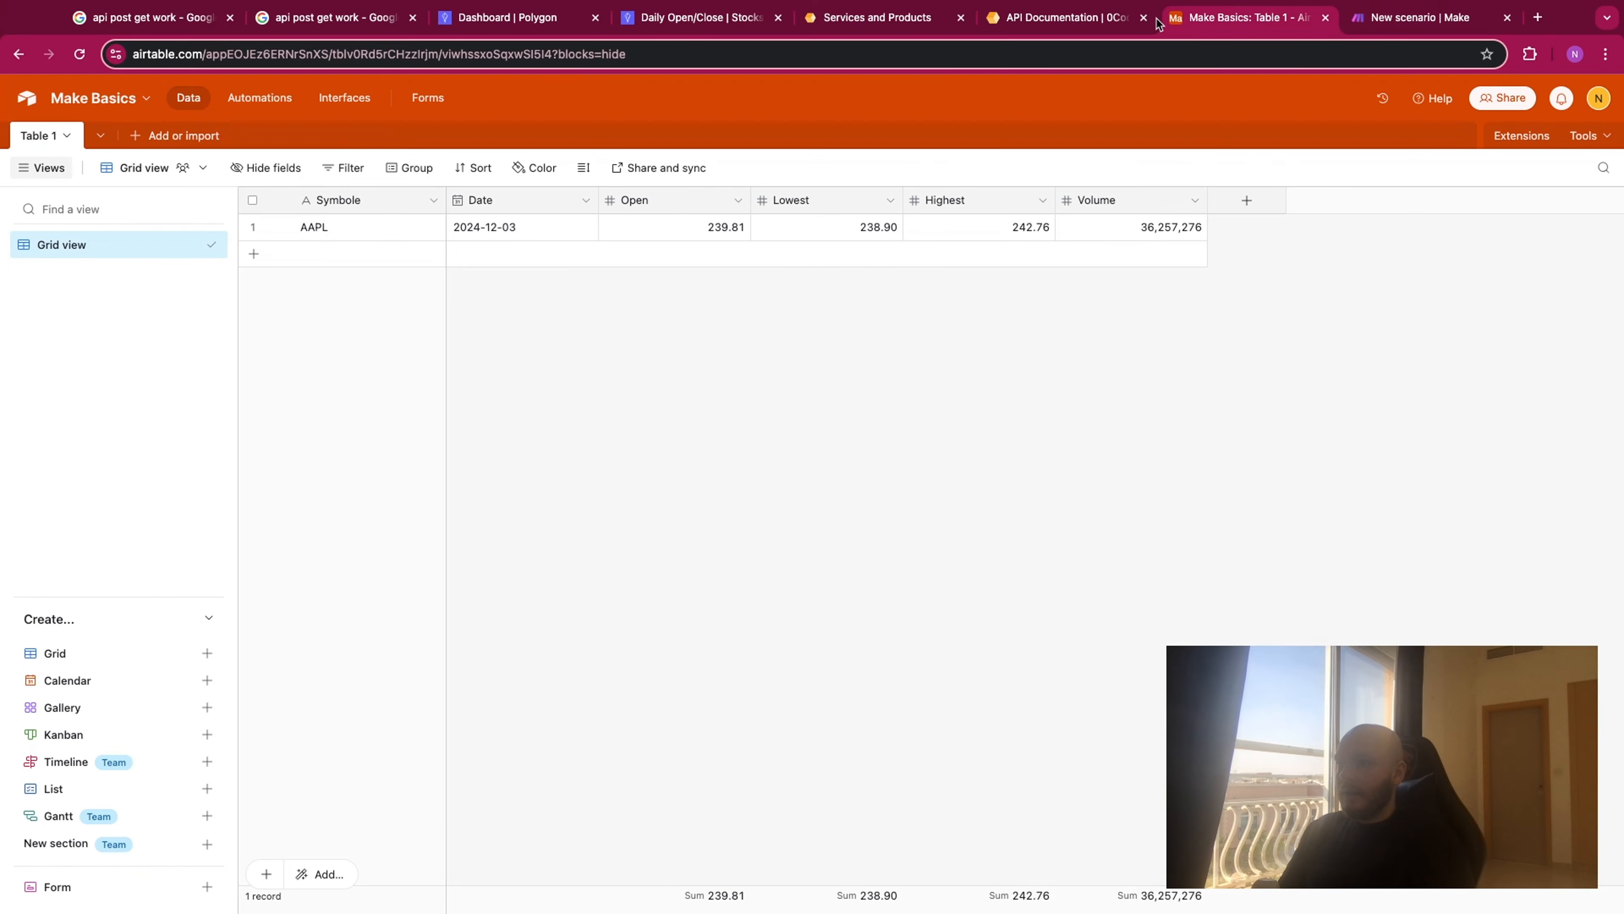
{"action": "left_click", "coordinate": [1067, 24]}
{"action": "left_click", "coordinate": [199, 155]}
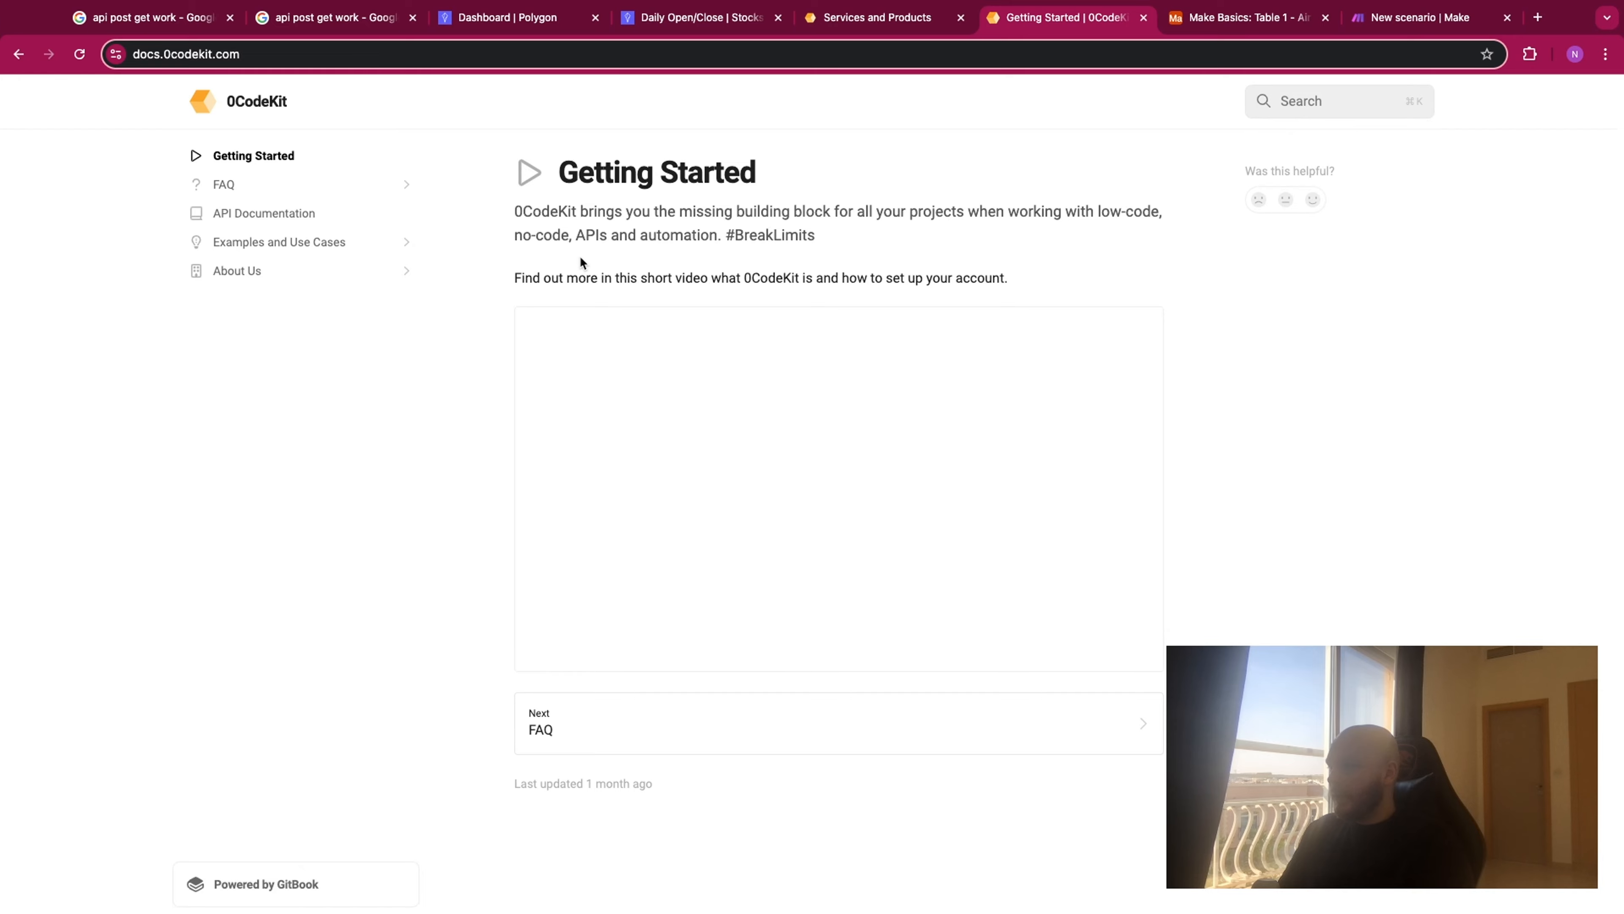
{"action": "left_click", "coordinate": [309, 213]}
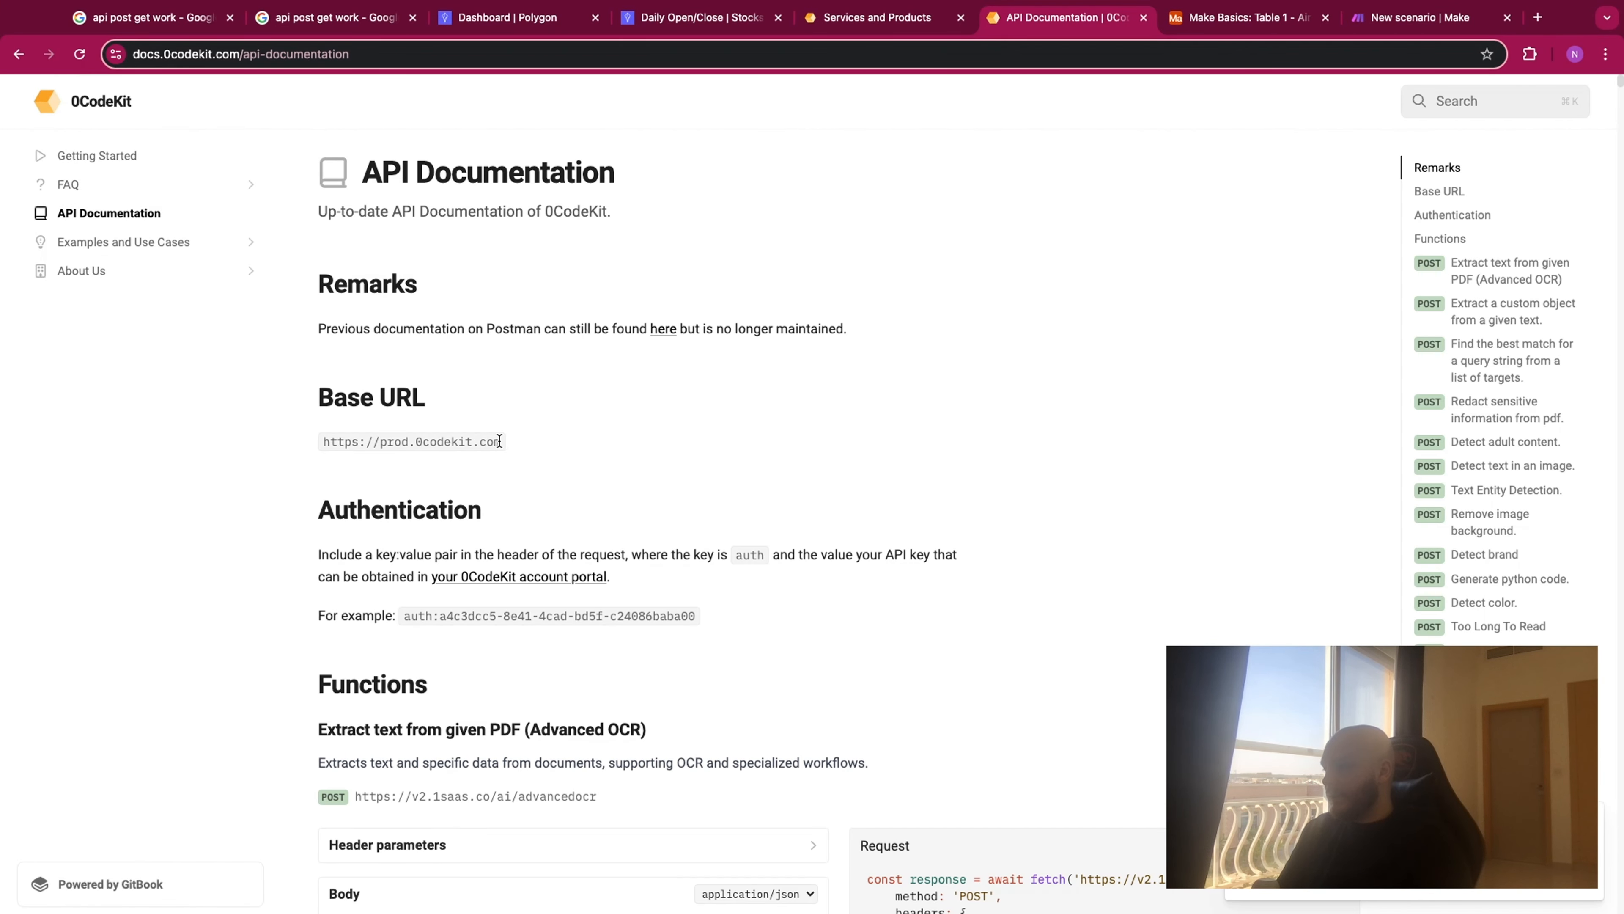
{"action": "triple_click", "coordinate": [324, 447]}
{"action": "key", "text": "super+c"}
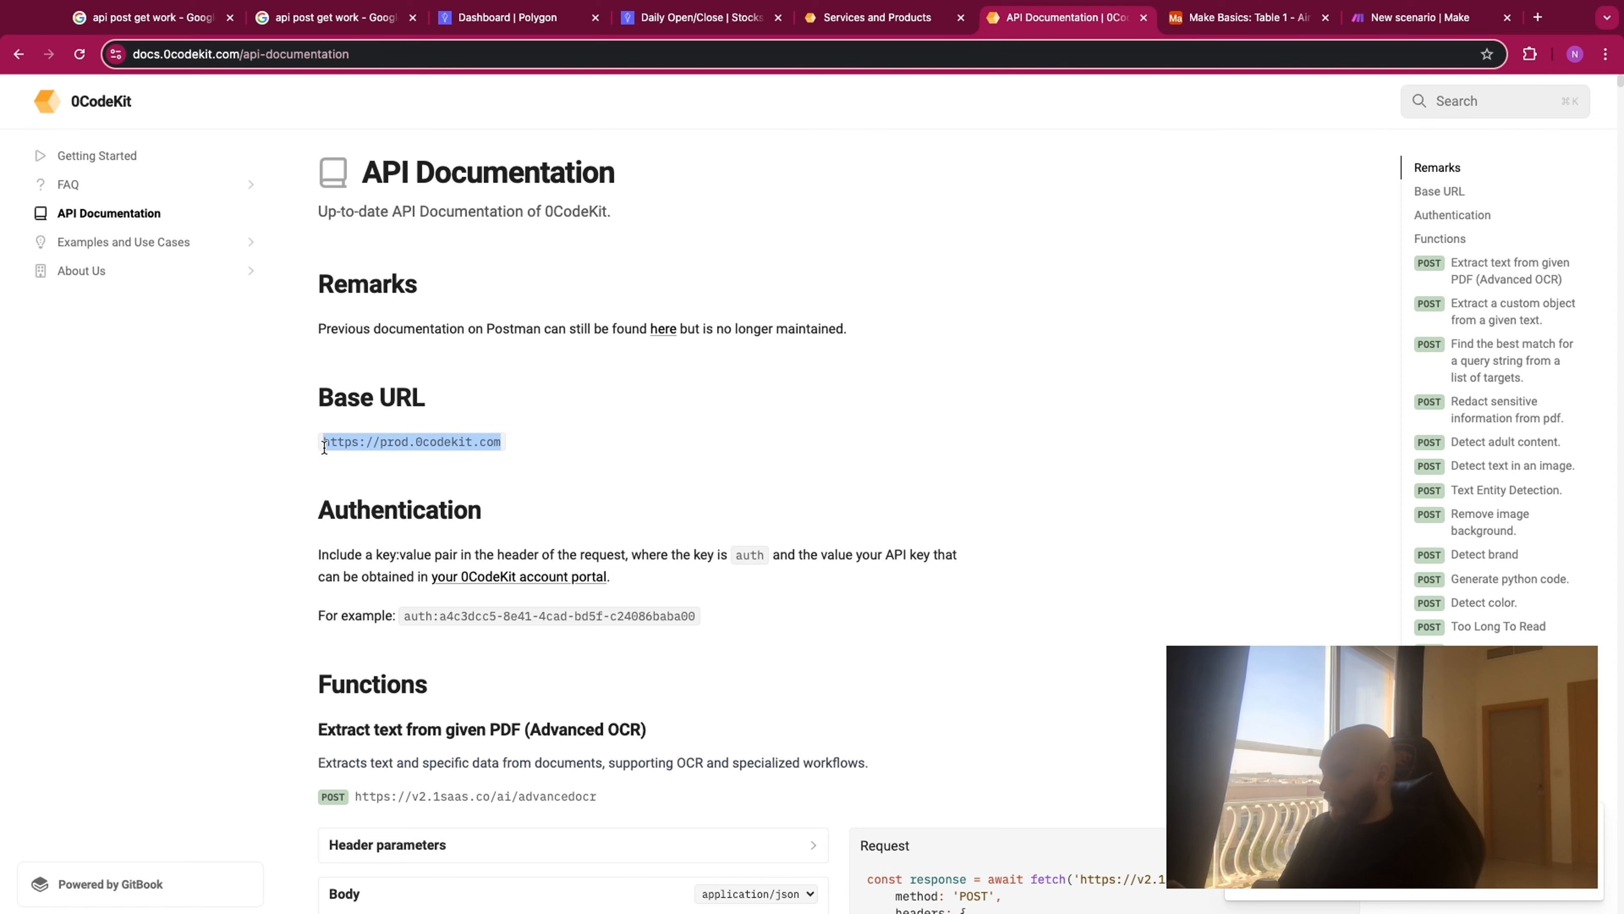
{"action": "left_click", "coordinate": [1416, 26]}
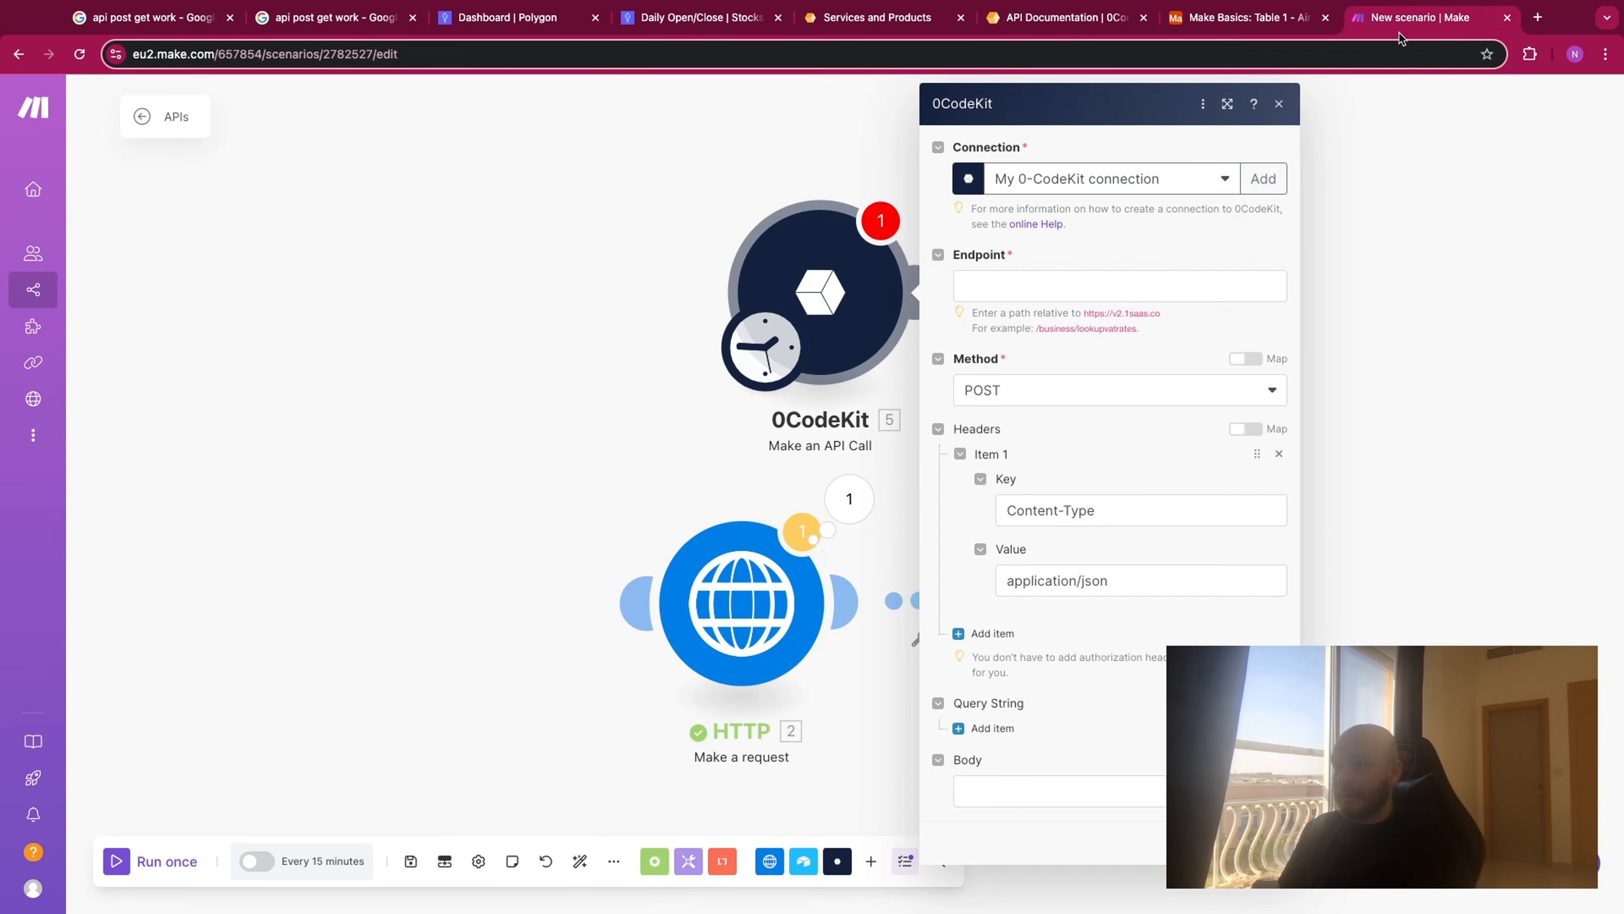
{"action": "left_click", "coordinate": [1067, 282]}
{"action": "key", "text": "super+v"}
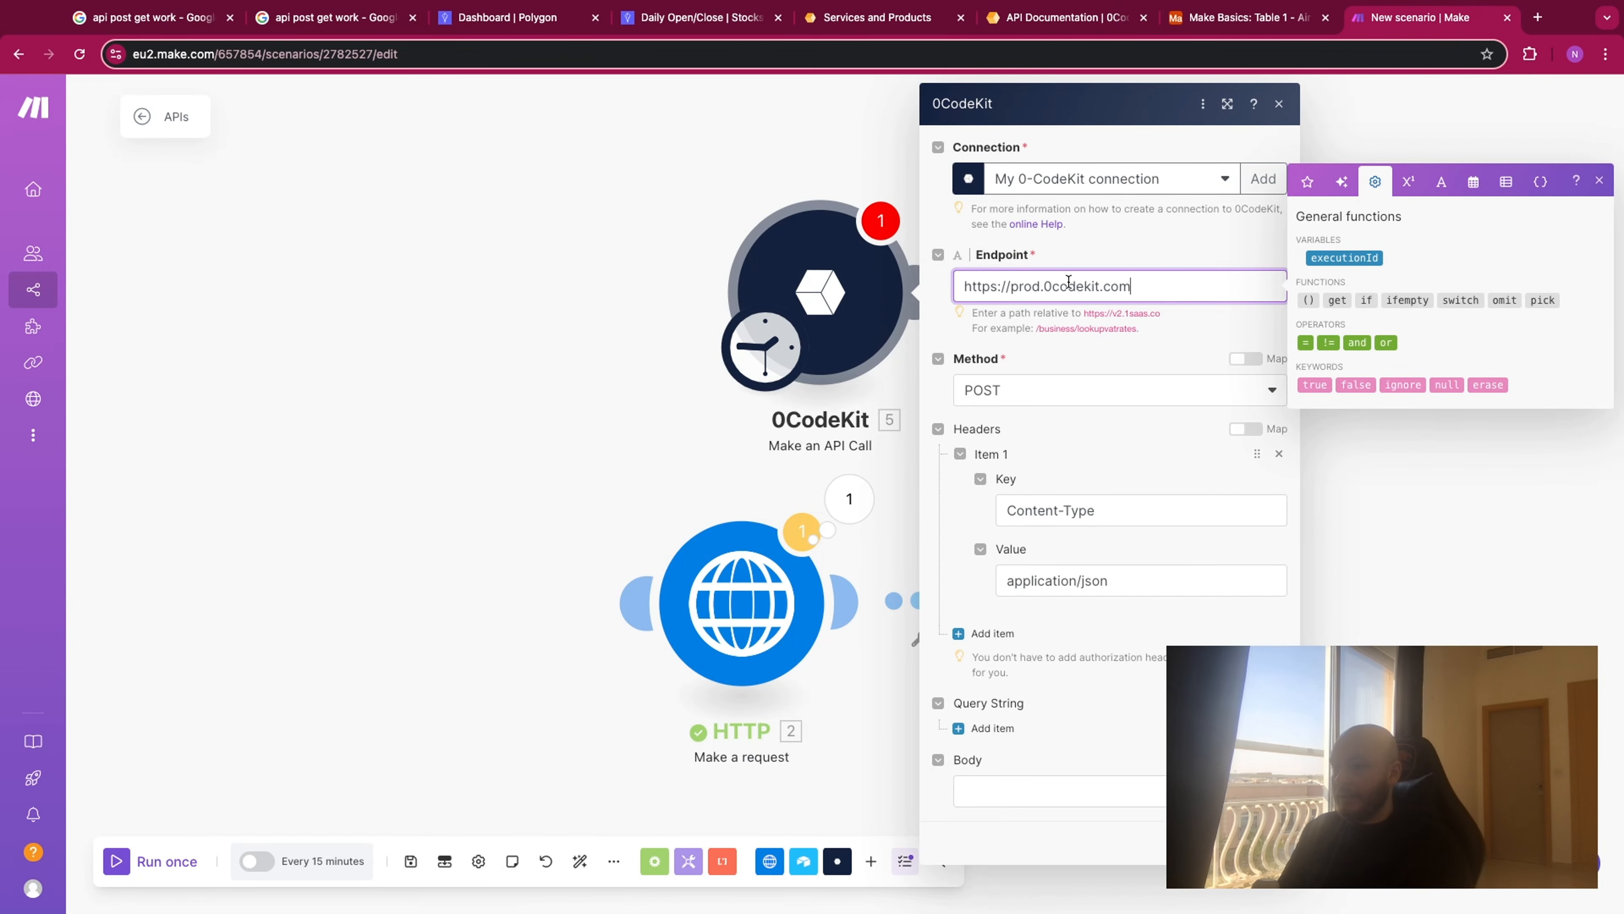
- Search the 0CodeKit API documentation for "compare" and find the "Compare two strings" section
{"action": "left_click", "coordinate": [1041, 26]}
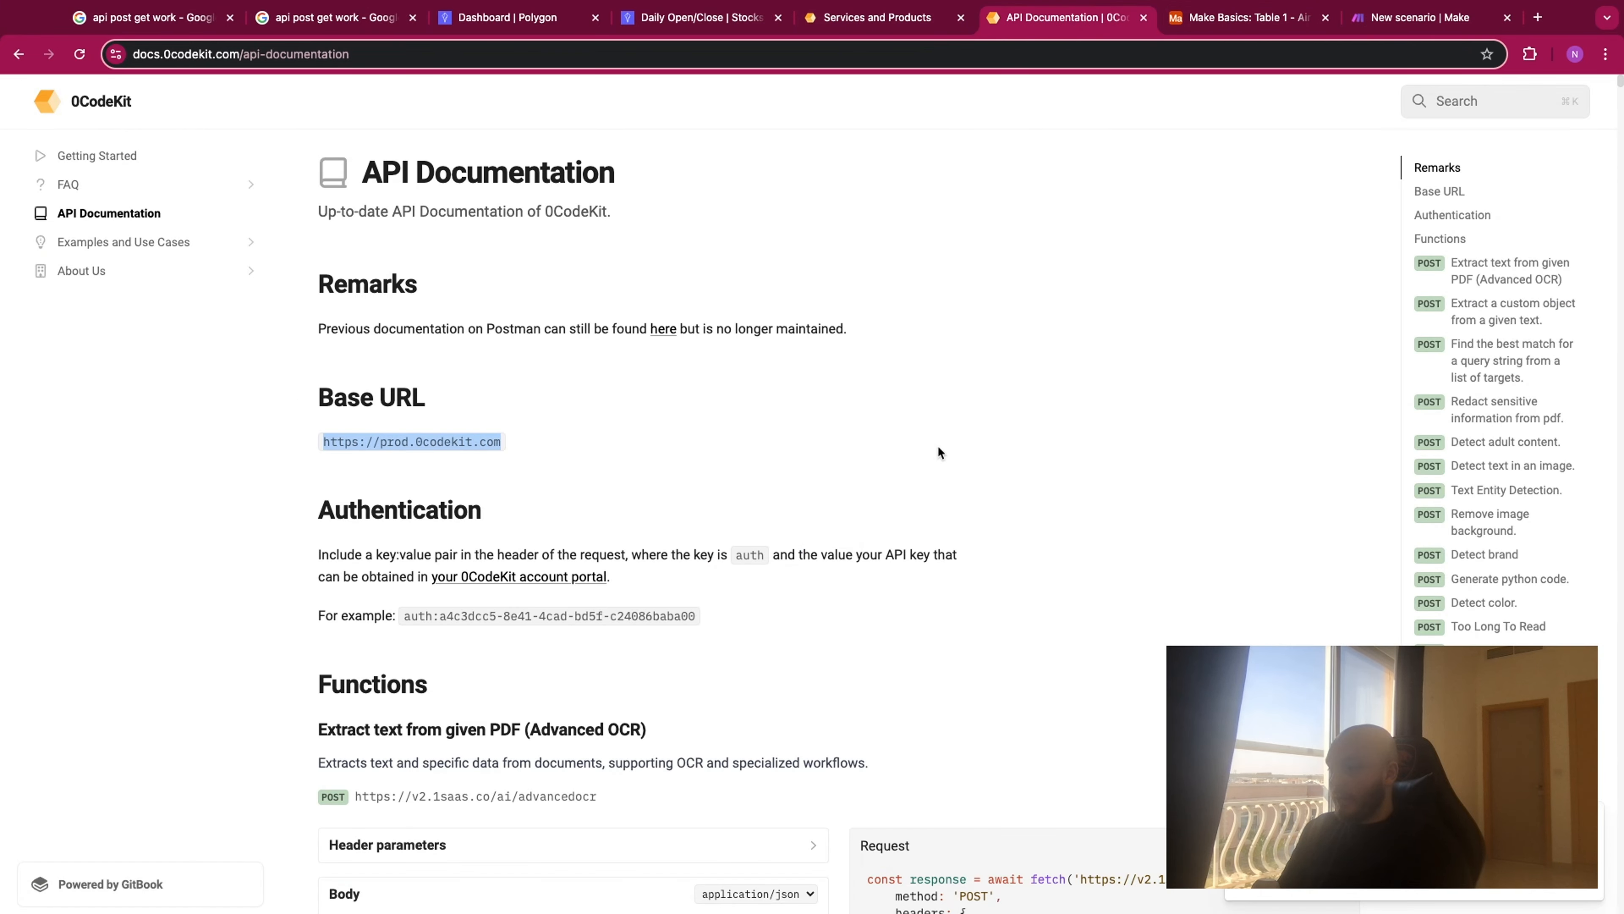
{"action": "scroll", "coordinate": [1516, 544], "scroll_direction": "down", "scroll_amount": 3}
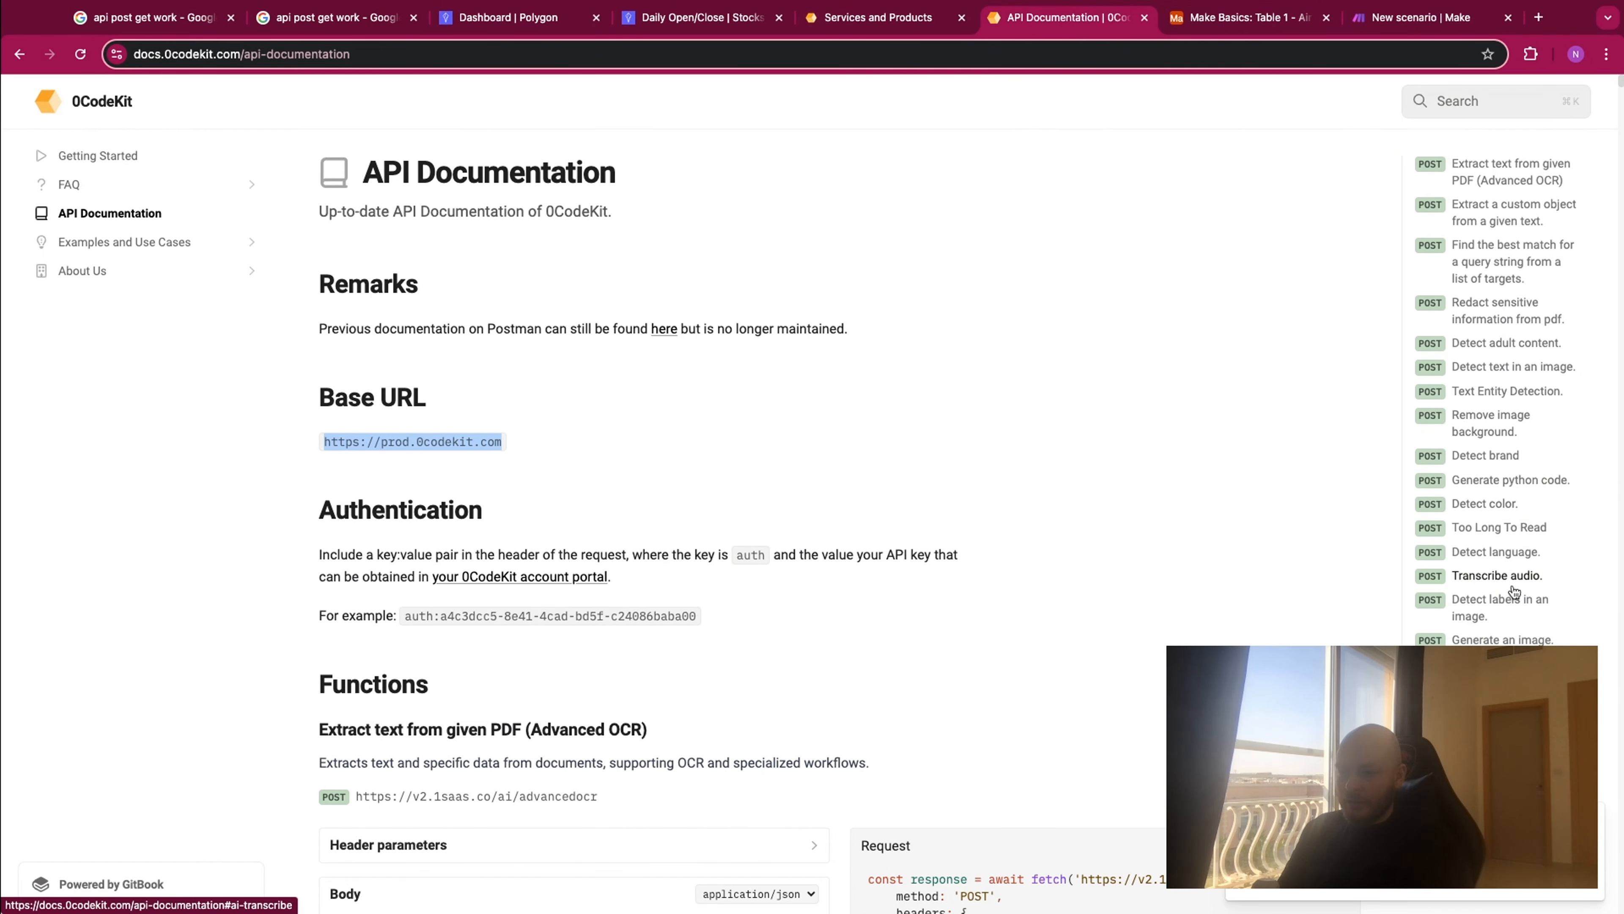
{"action": "scroll", "coordinate": [1514, 591], "scroll_direction": "down", "scroll_amount": 2}
{"action": "scroll", "coordinate": [1513, 590], "scroll_direction": "up", "scroll_amount": 5}
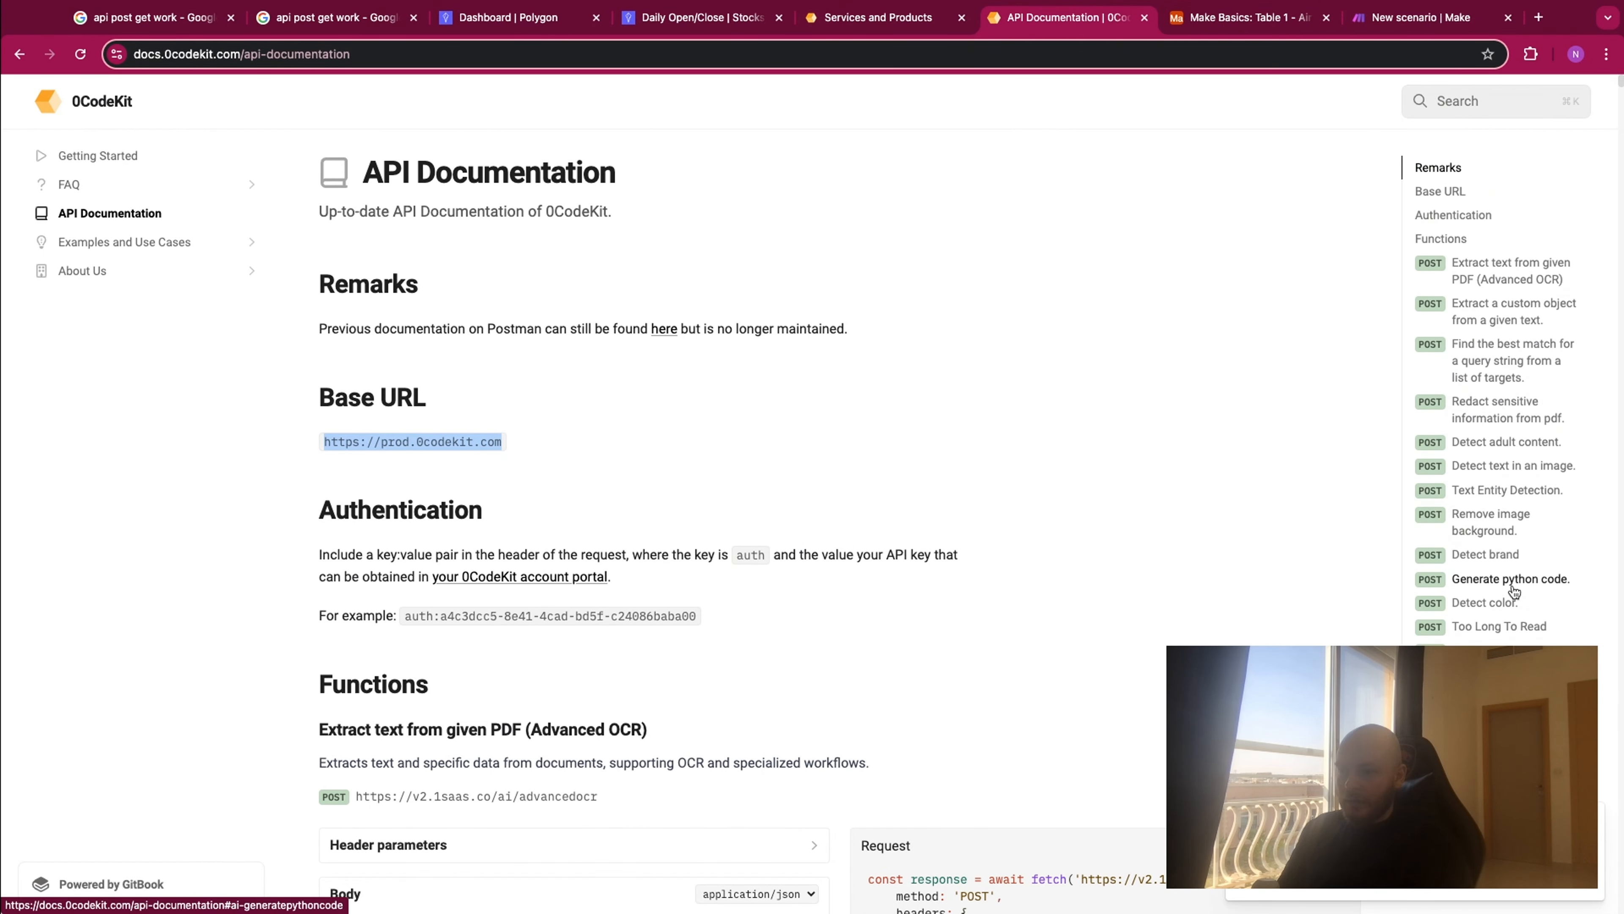
{"action": "key", "text": "super+f"}
{"action": "type", "text": "com"}
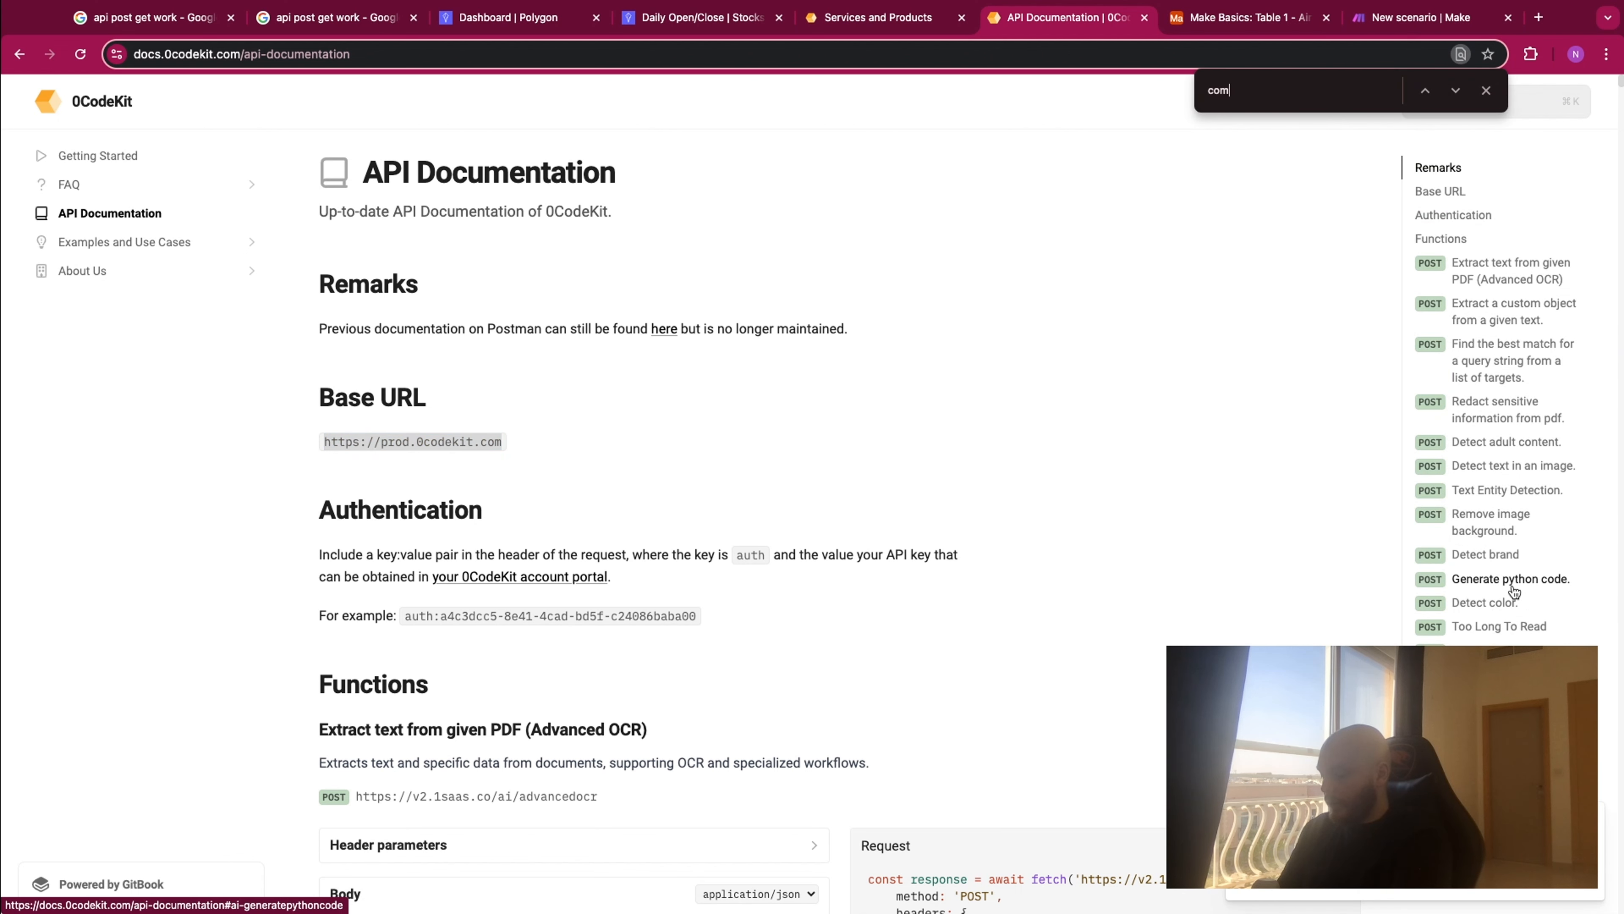
{"action": "type", "text": "pare"}
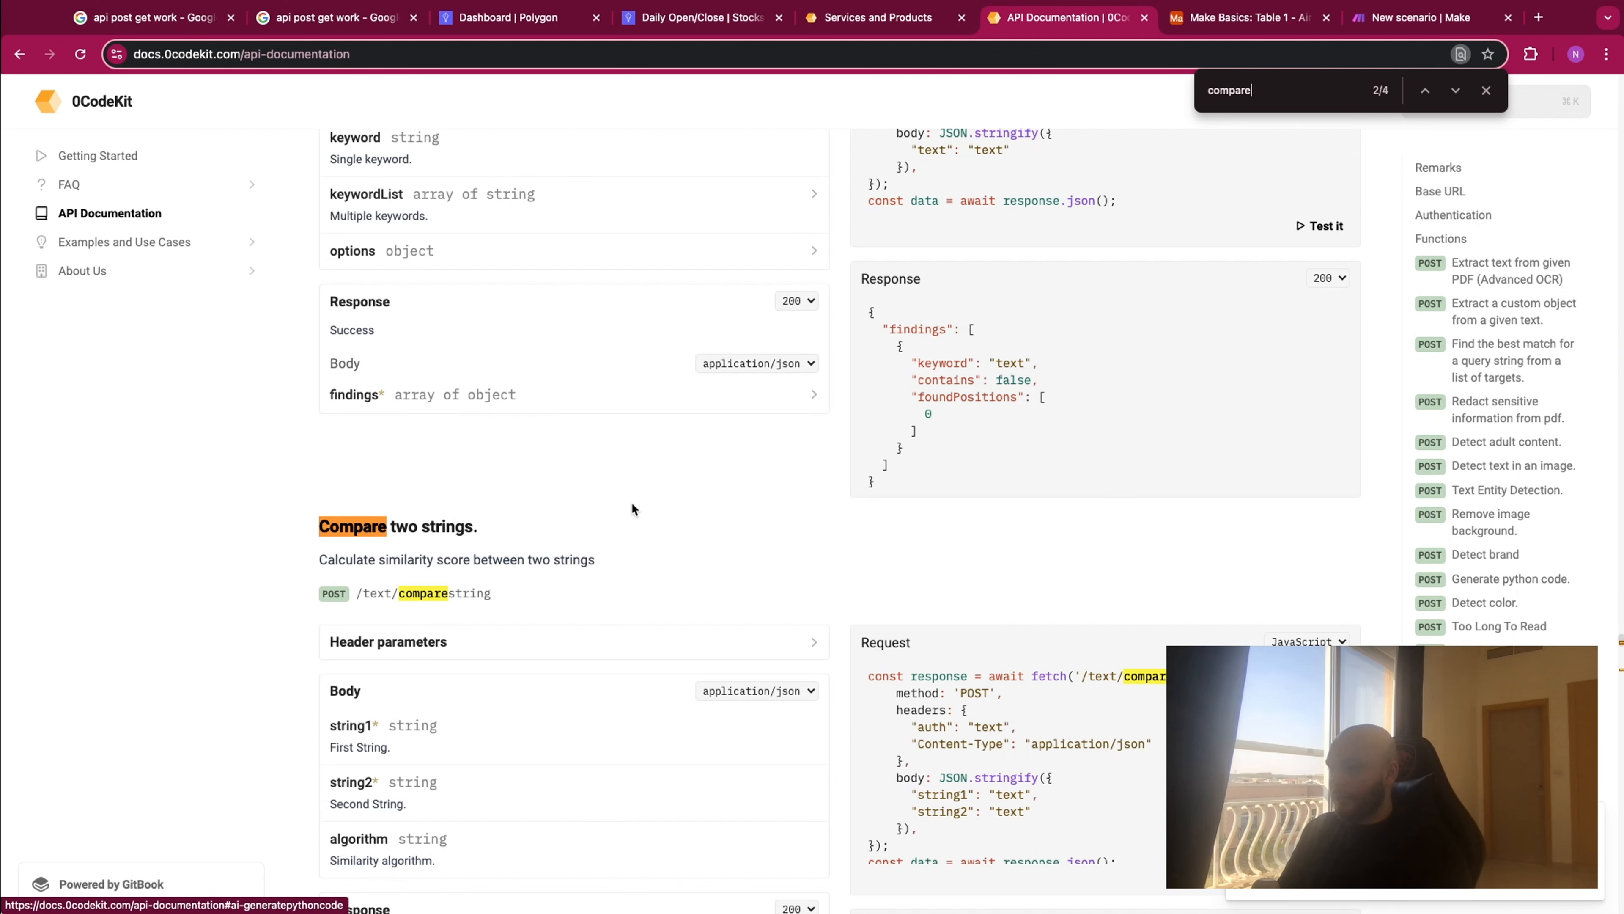
{"action": "scroll", "coordinate": [632, 503], "scroll_direction": "down", "scroll_amount": 3}
{"action": "key", "text": "Escape"}
- Copy the path /text/comparestring into the 0CodeKit module's endpoint in Make and remove the base URL in front of it
{"action": "left_click_drag", "start_coordinate": [491, 370], "coordinate": [360, 371]}
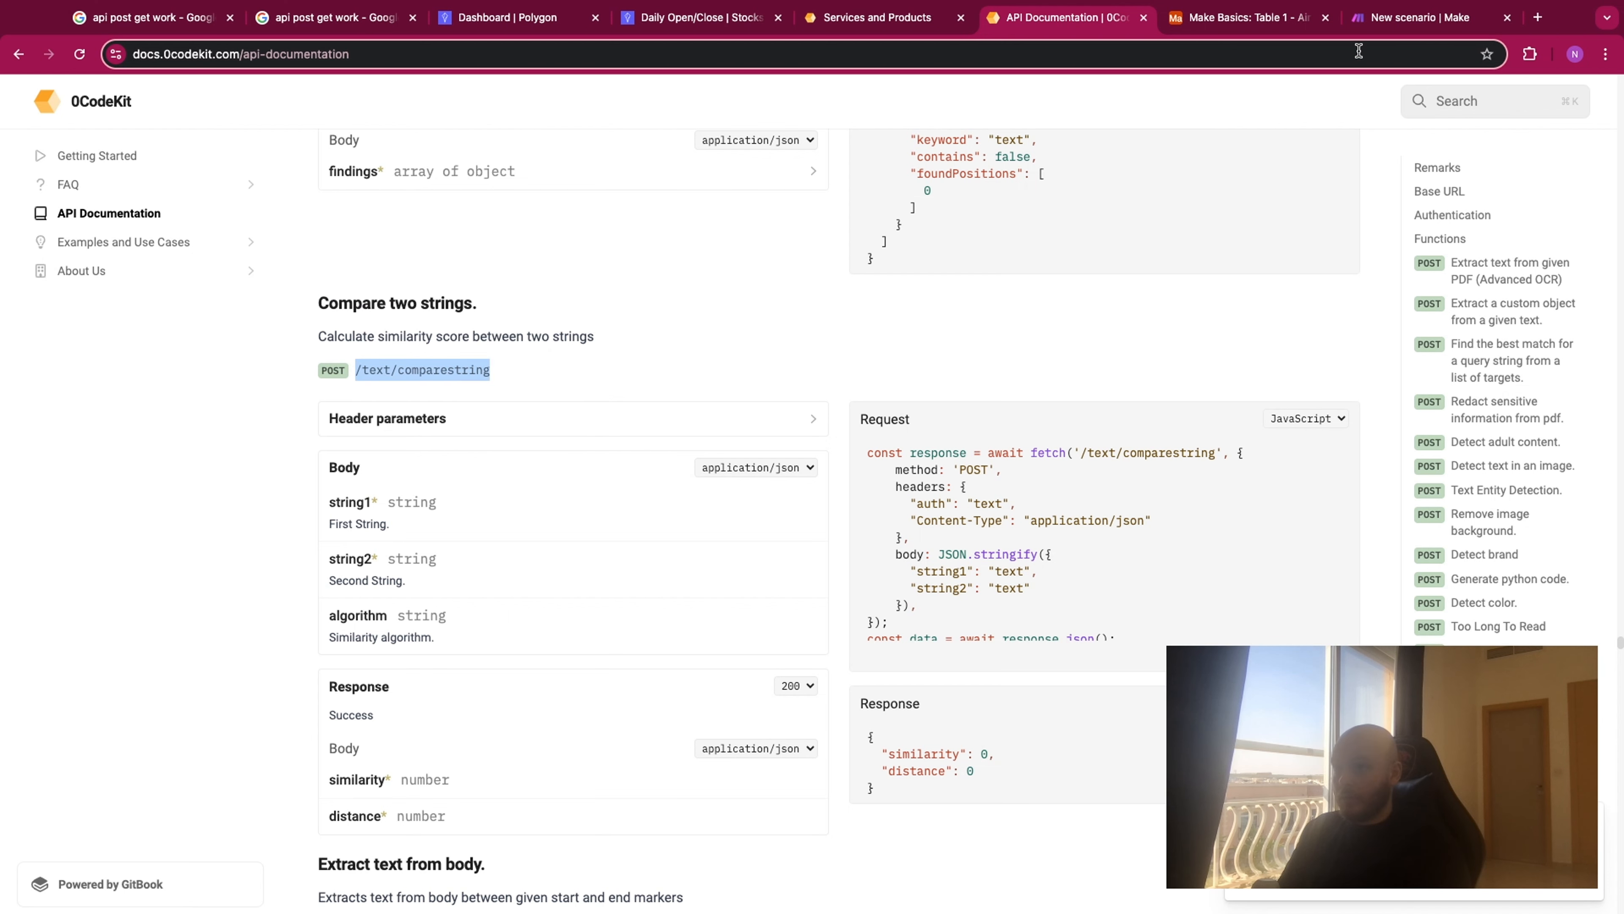
{"action": "left_click", "coordinate": [1397, 19]}
{"action": "type", "text": "/text/comparestring"}
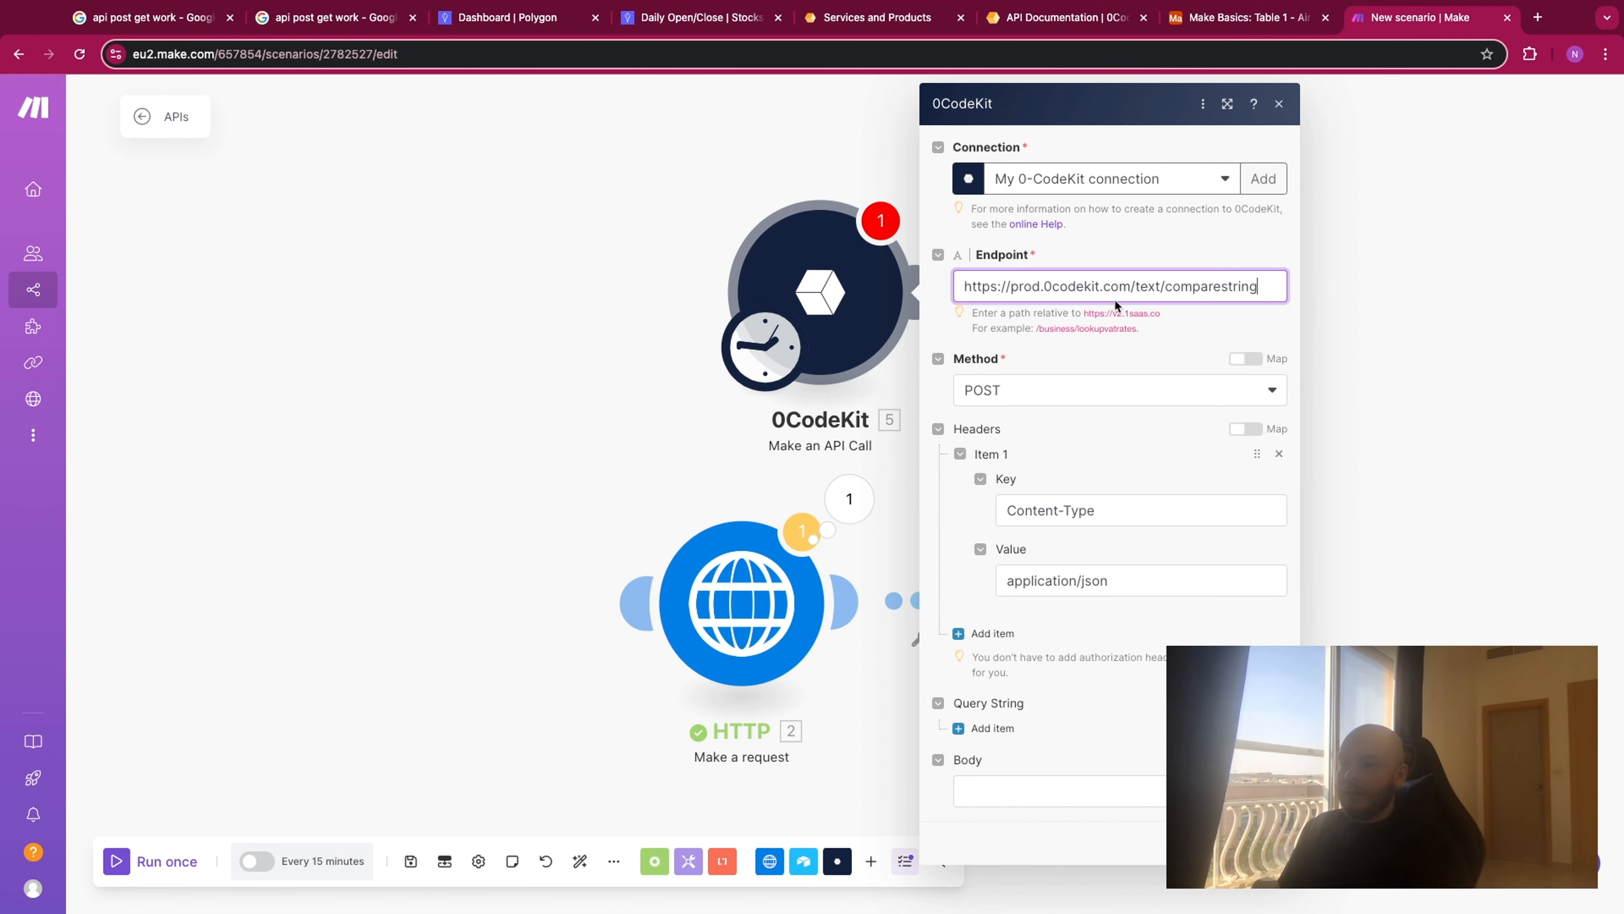
{"action": "left_click_drag", "start_coordinate": [1131, 284], "coordinate": [961, 288]}
{"action": "key", "text": "BackSpace"}
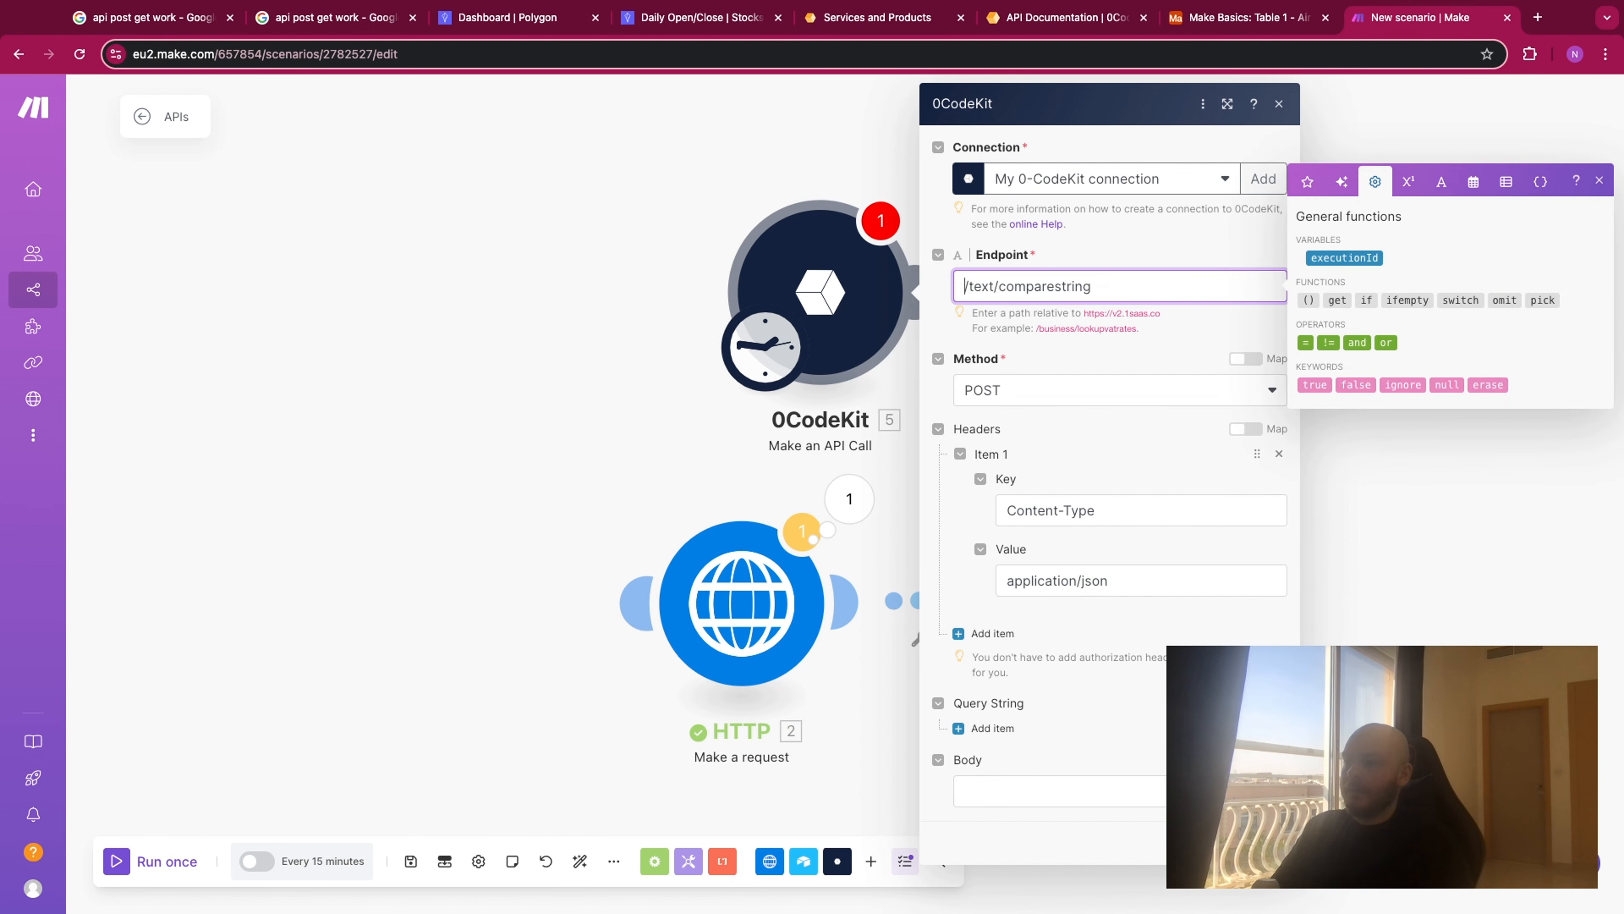
{"action": "left_click", "coordinate": [1194, 331]}
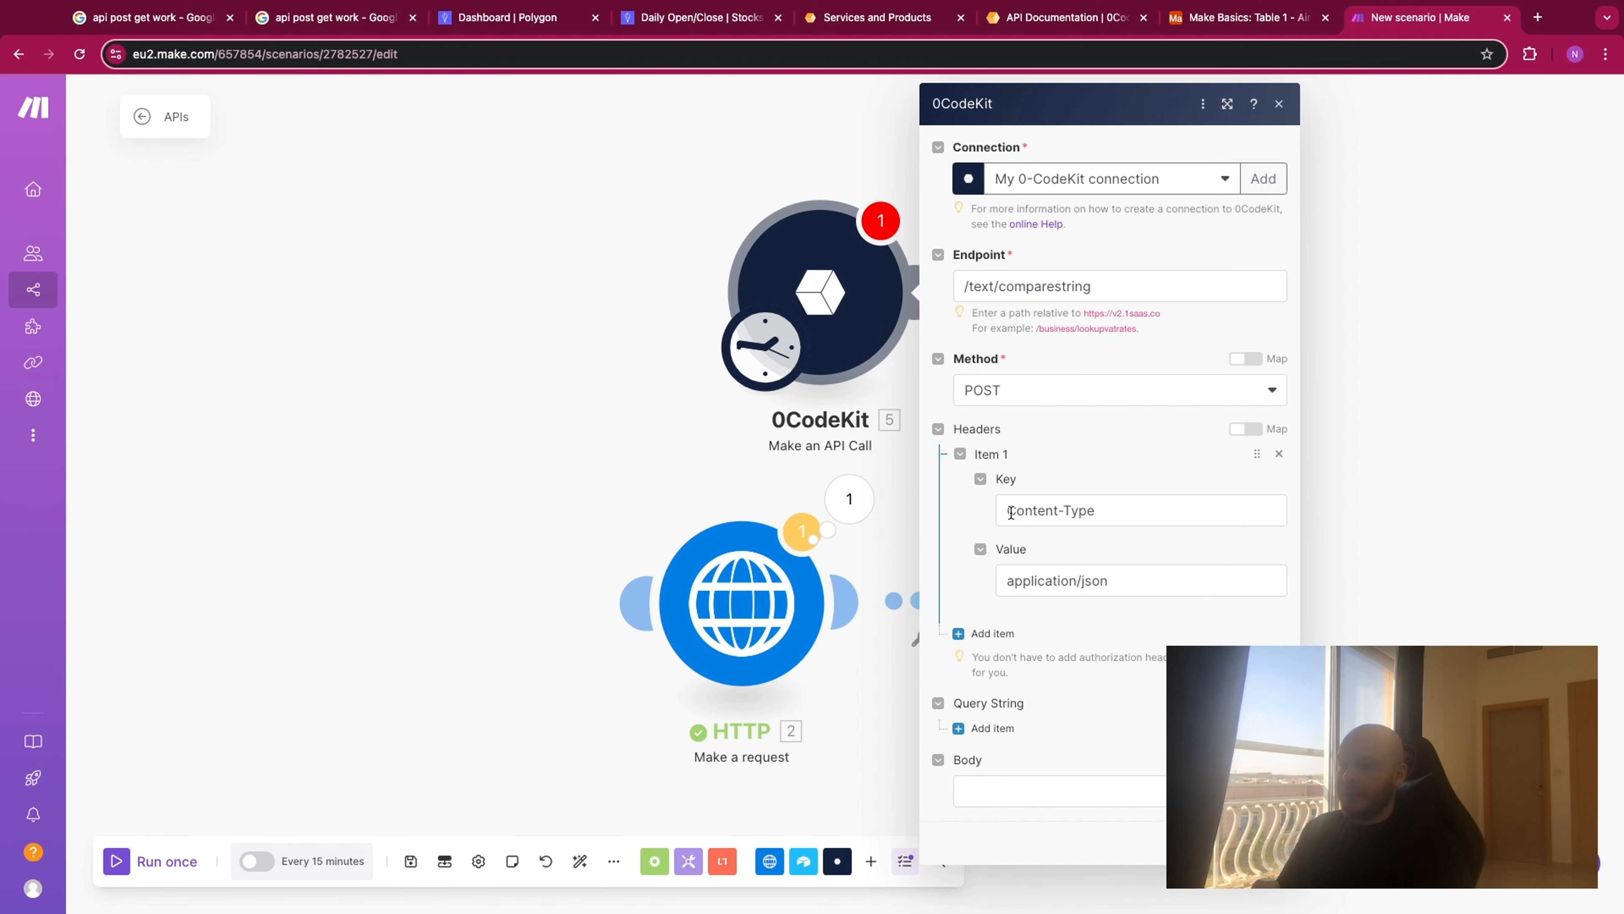
- Compare the auth and Content-Type headers in the 0CodeKit documentation's request example with the module's headers in Make
{"action": "left_click", "coordinate": [702, 18]}
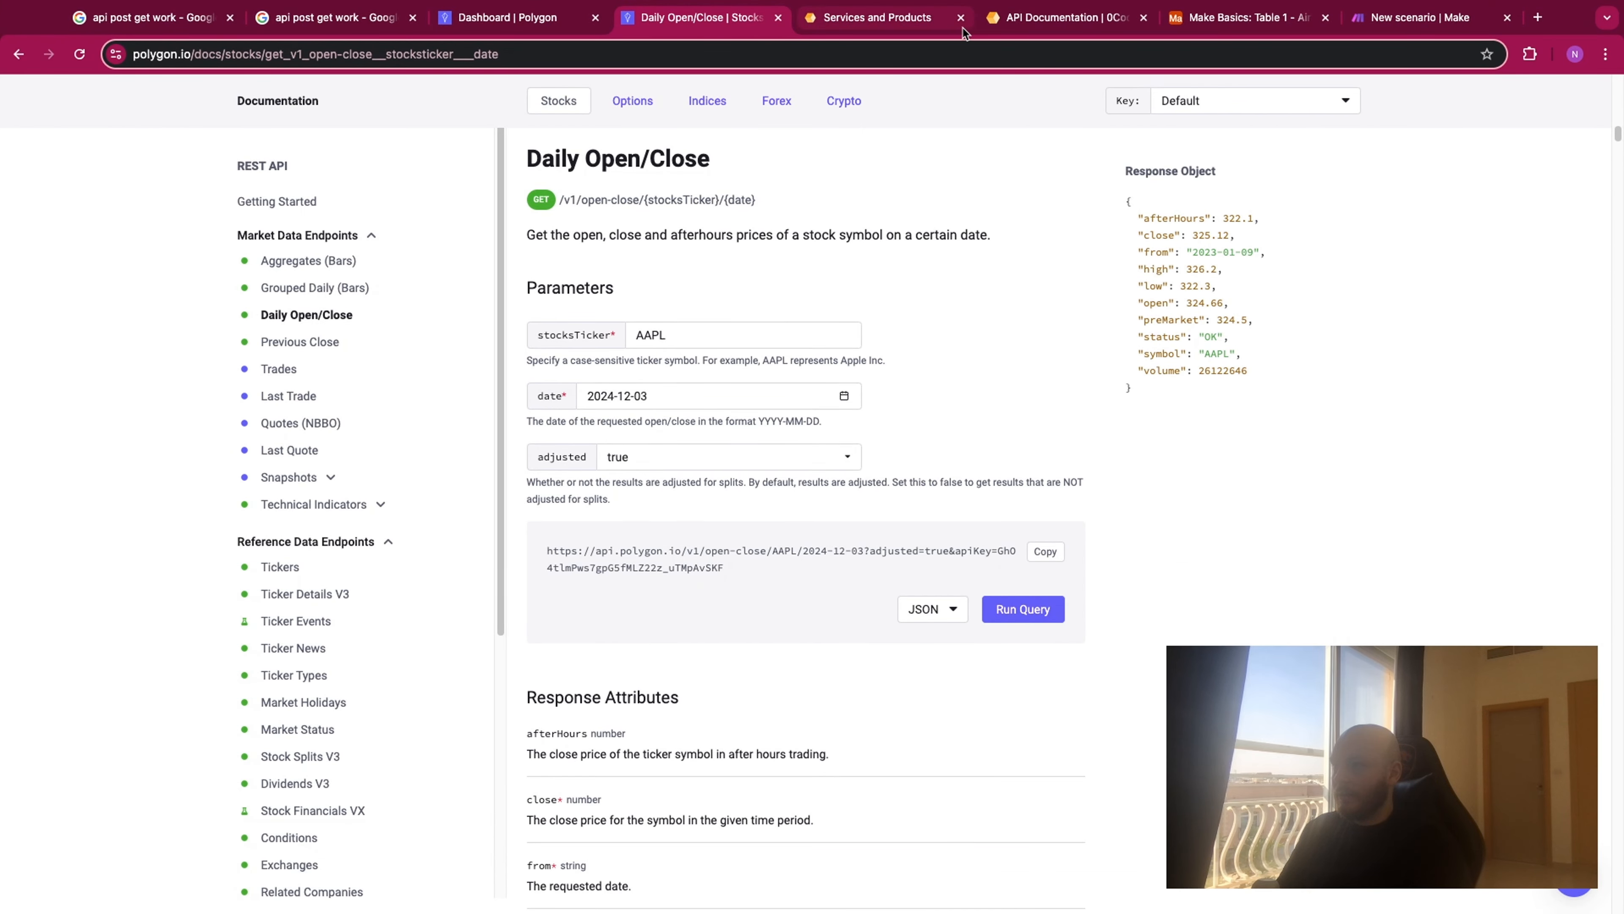
{"action": "left_click", "coordinate": [1023, 24]}
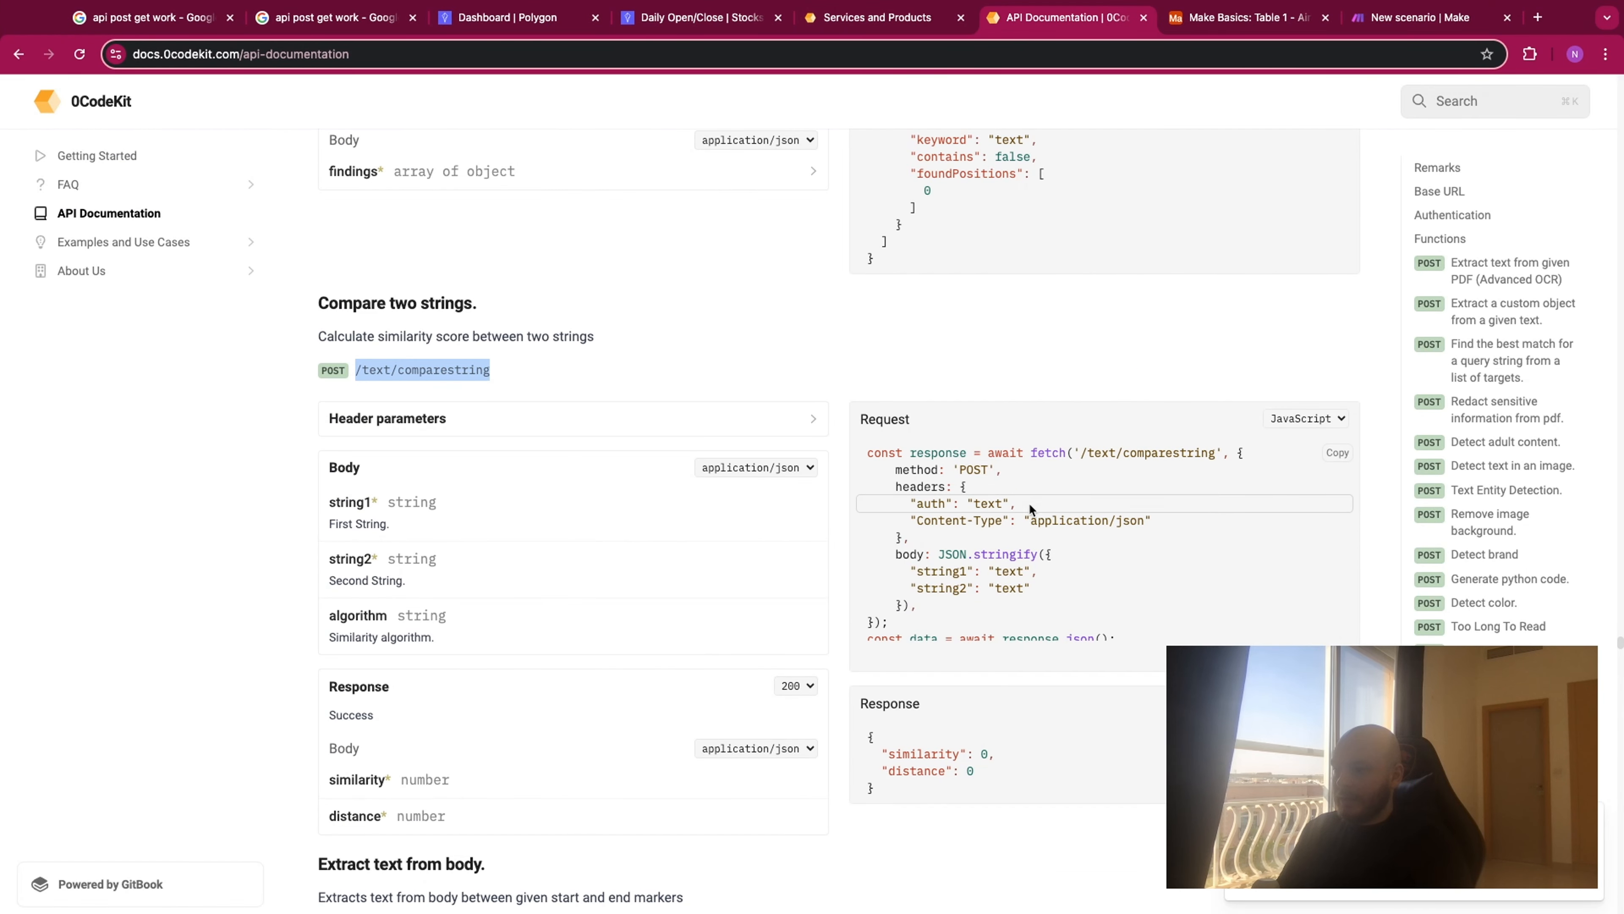
{"action": "left_click_drag", "start_coordinate": [939, 503], "coordinate": [1136, 520]}
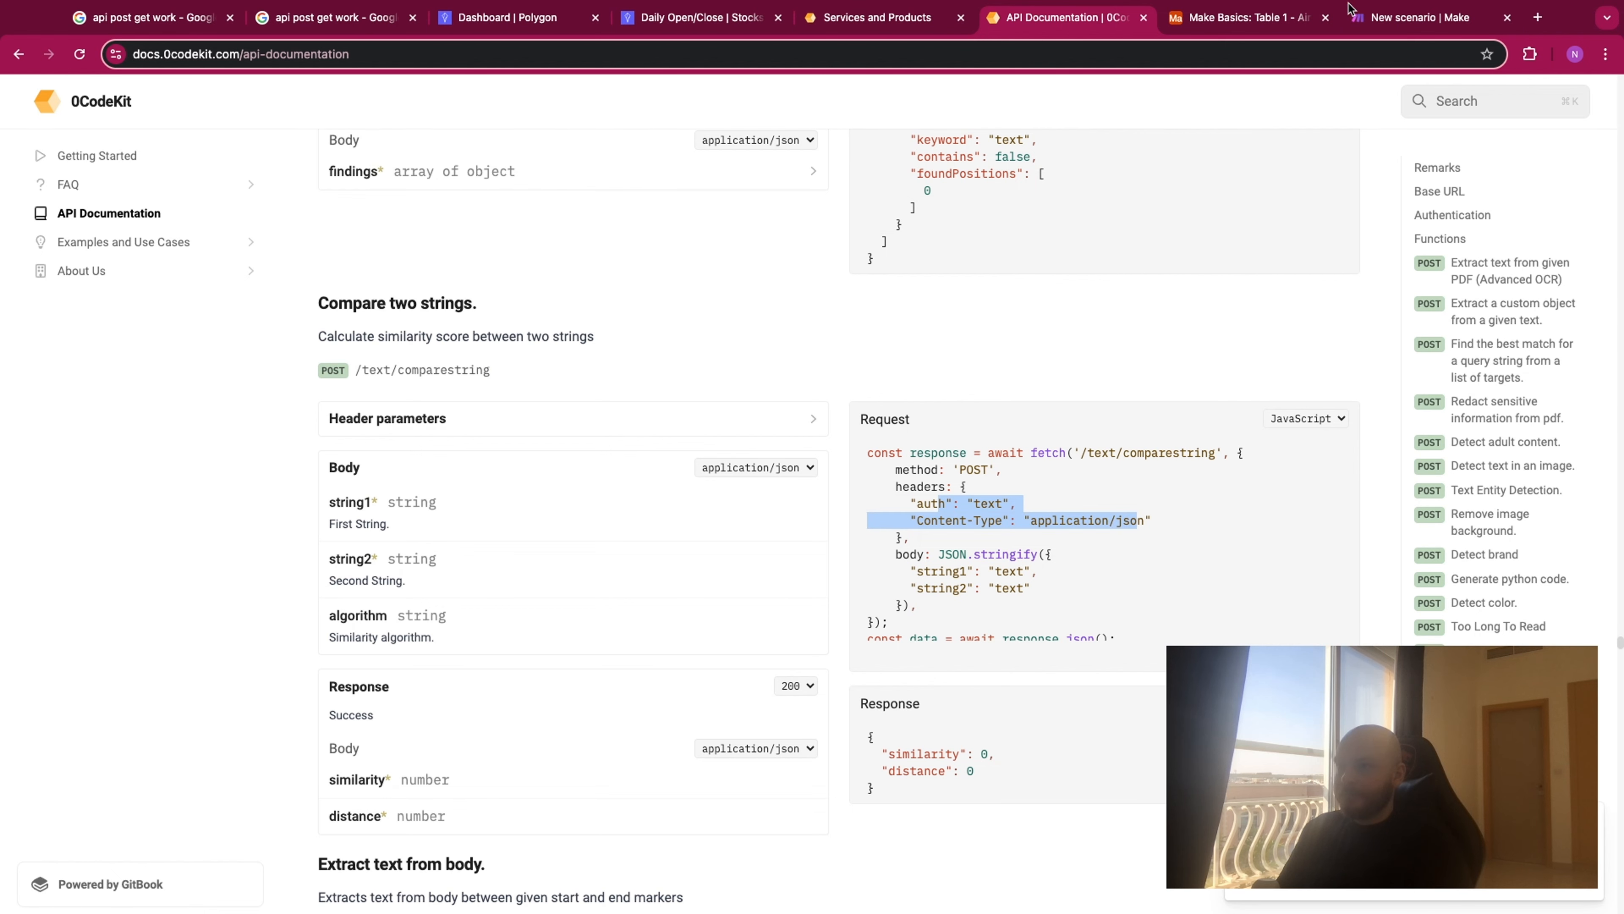
{"action": "left_click", "coordinate": [1396, 24]}
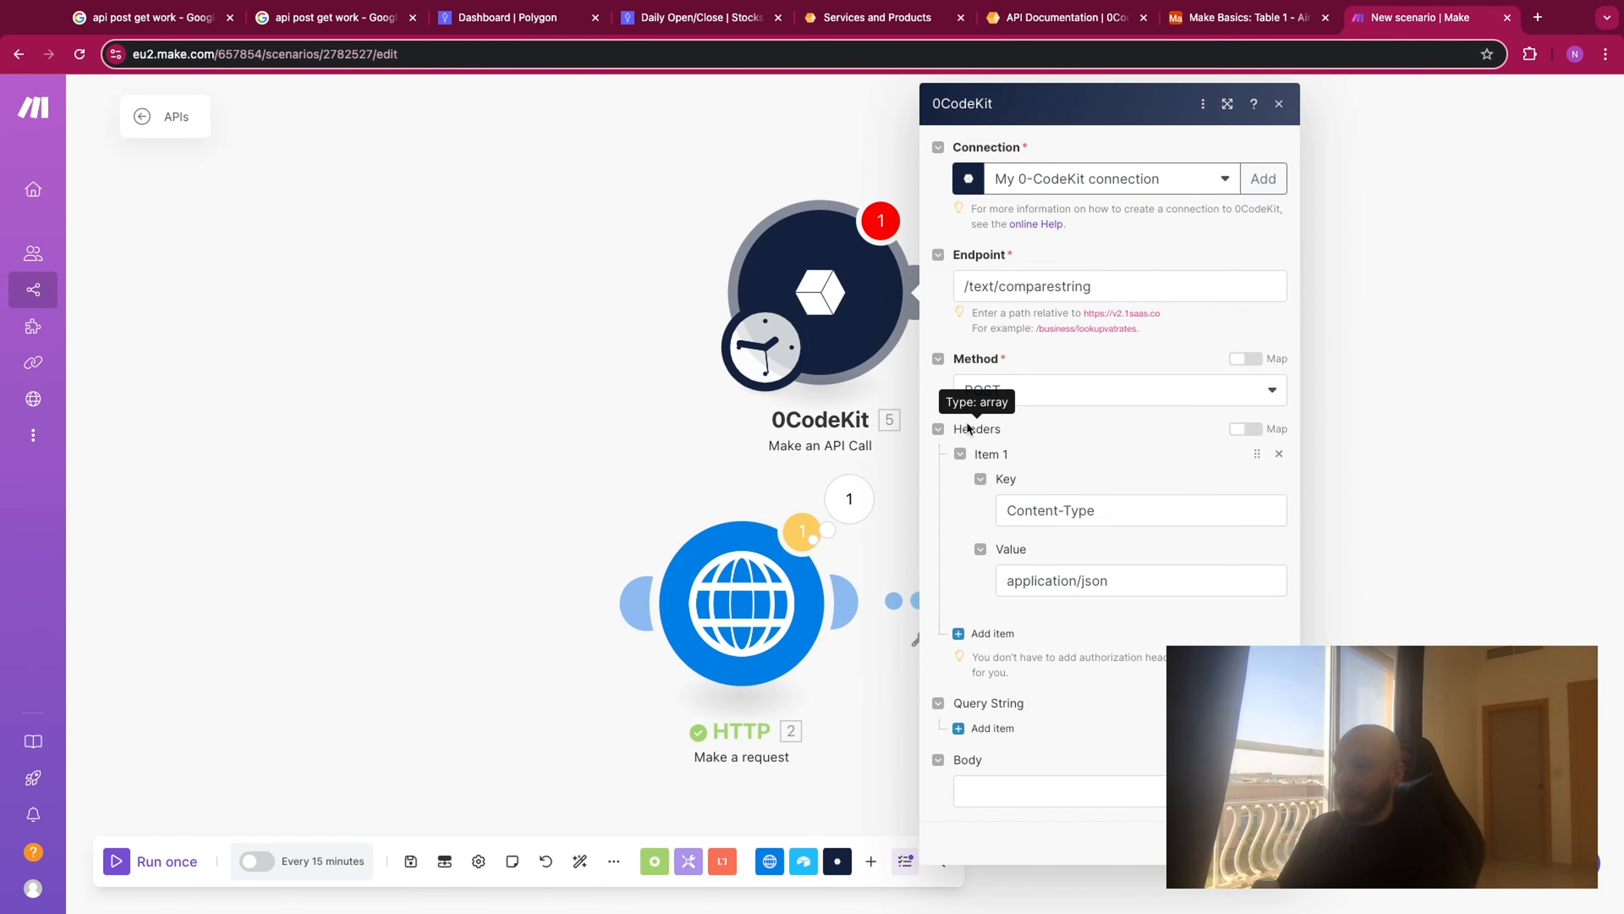
- Copy the JSON body {"string1":"text","string2":"text"} from the documentation's Python request example into the 0CodeKit module's body in Make
{"action": "left_click", "coordinate": [1075, 19]}
{"action": "left_click", "coordinate": [908, 559]}
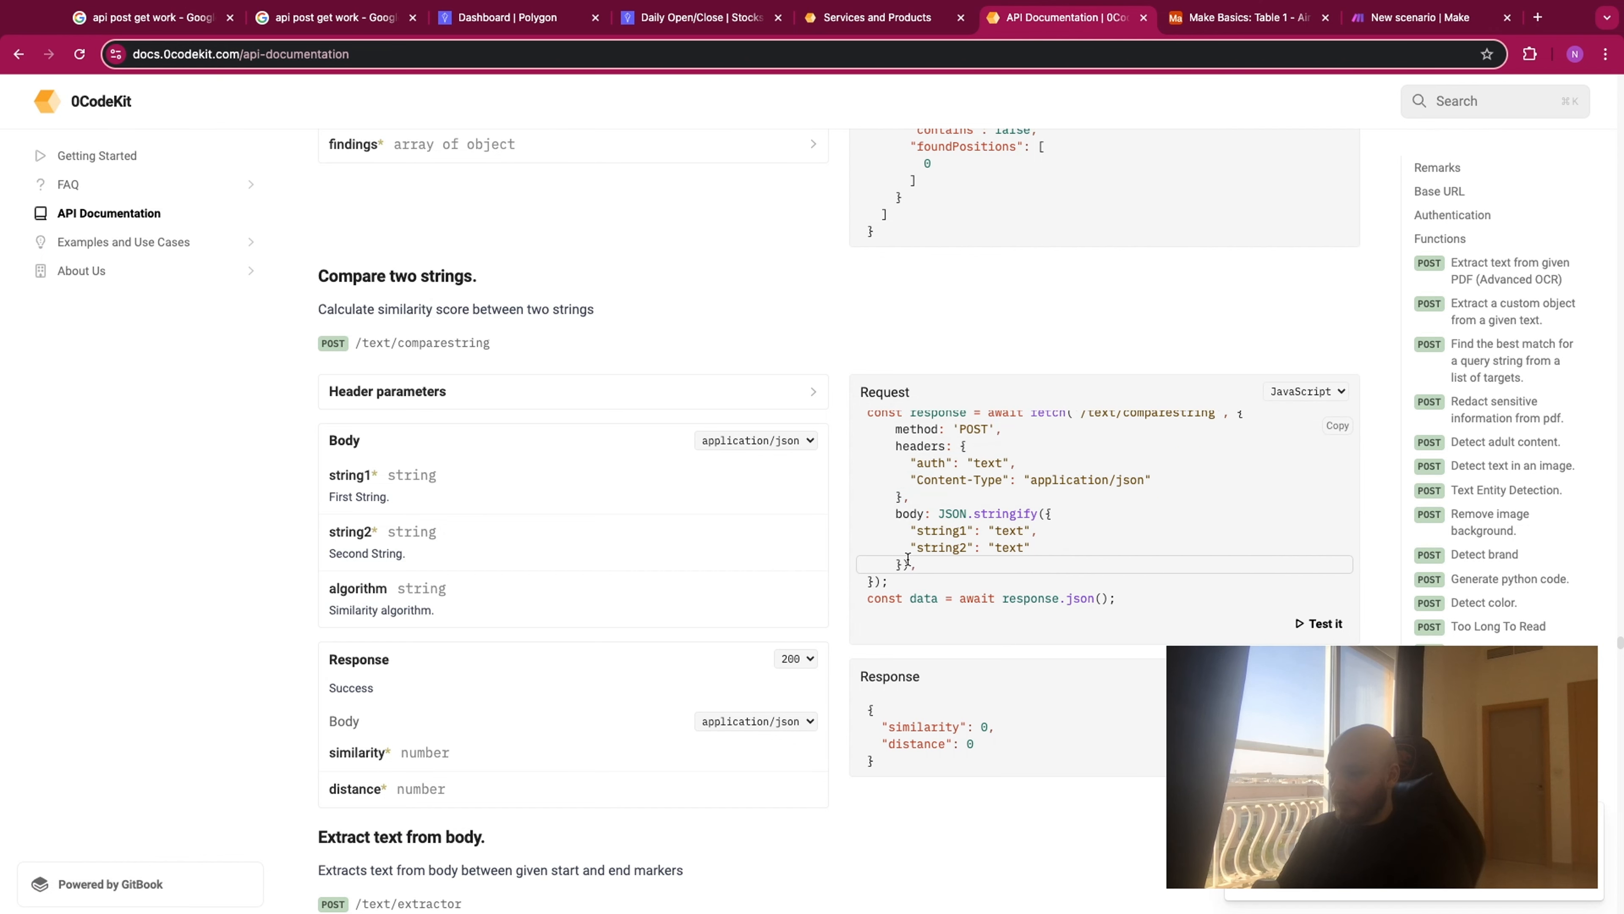
{"action": "left_click_drag", "start_coordinate": [906, 559], "coordinate": [1046, 515]}
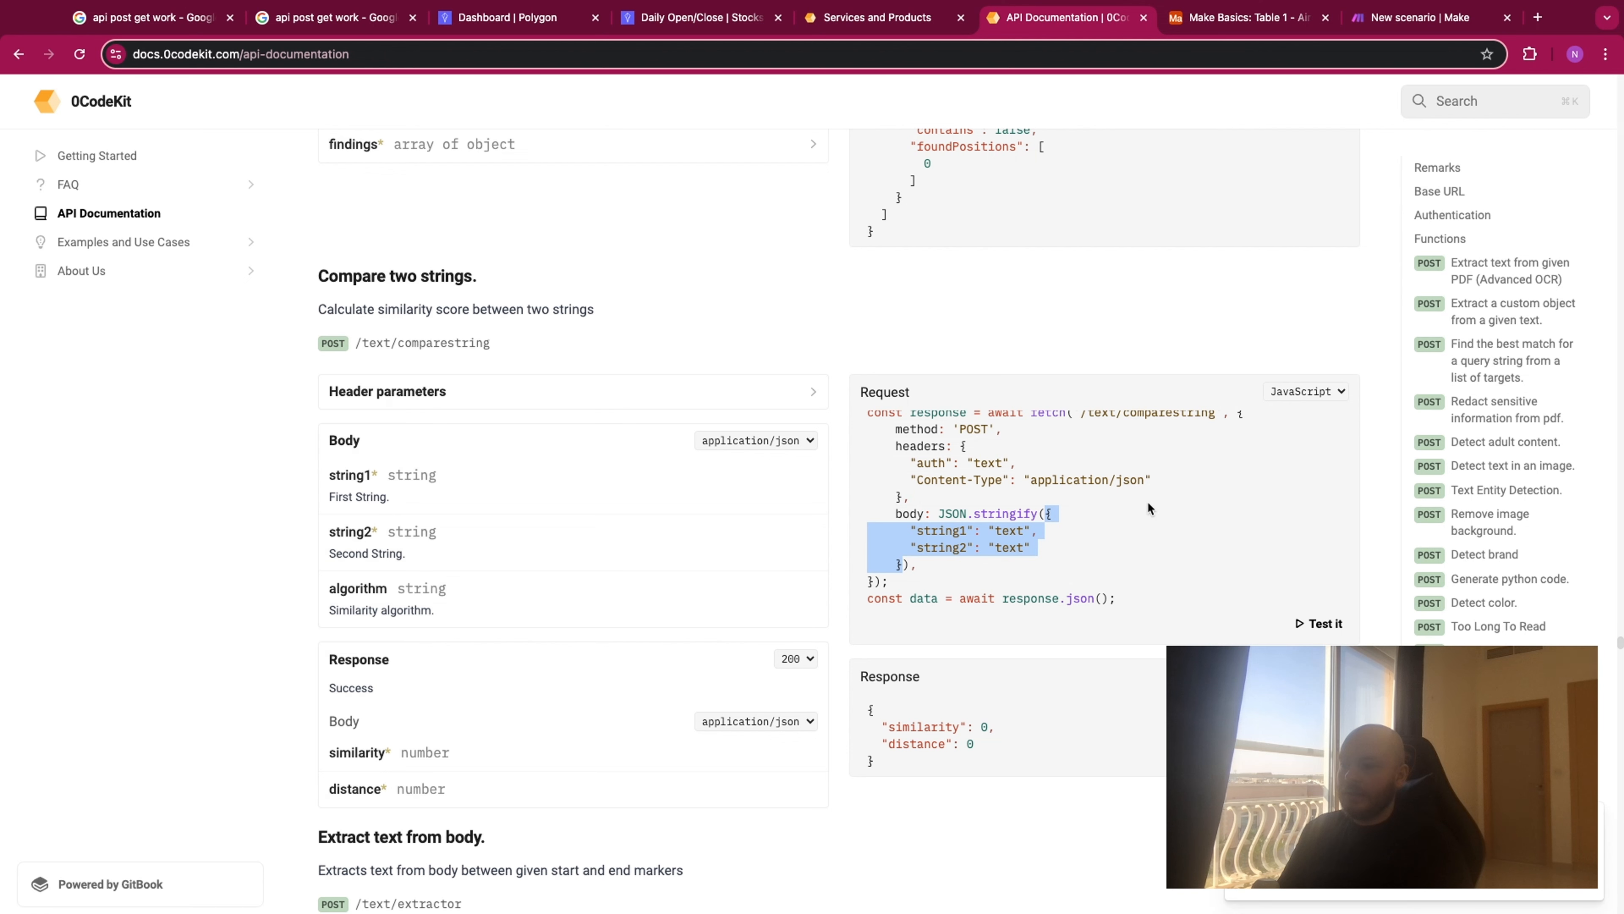
{"action": "left_click", "coordinate": [1298, 414]}
{"action": "left_click_drag", "start_coordinate": [1183, 510], "coordinate": [931, 515]}
{"action": "key", "text": "super+c"}
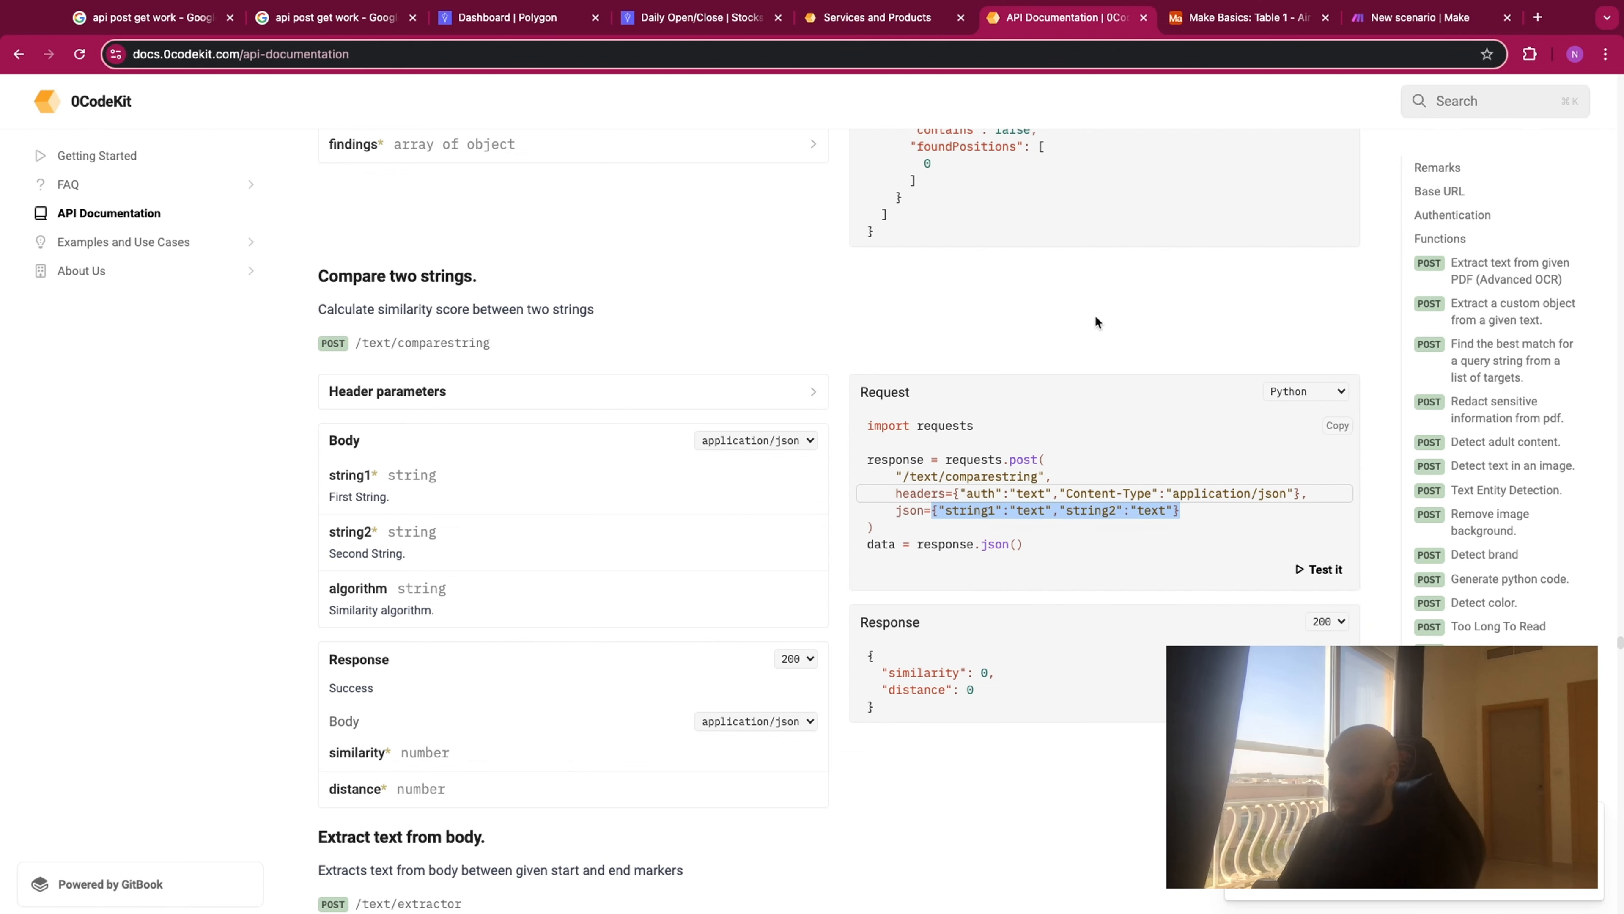
{"action": "left_click", "coordinate": [1382, 25]}
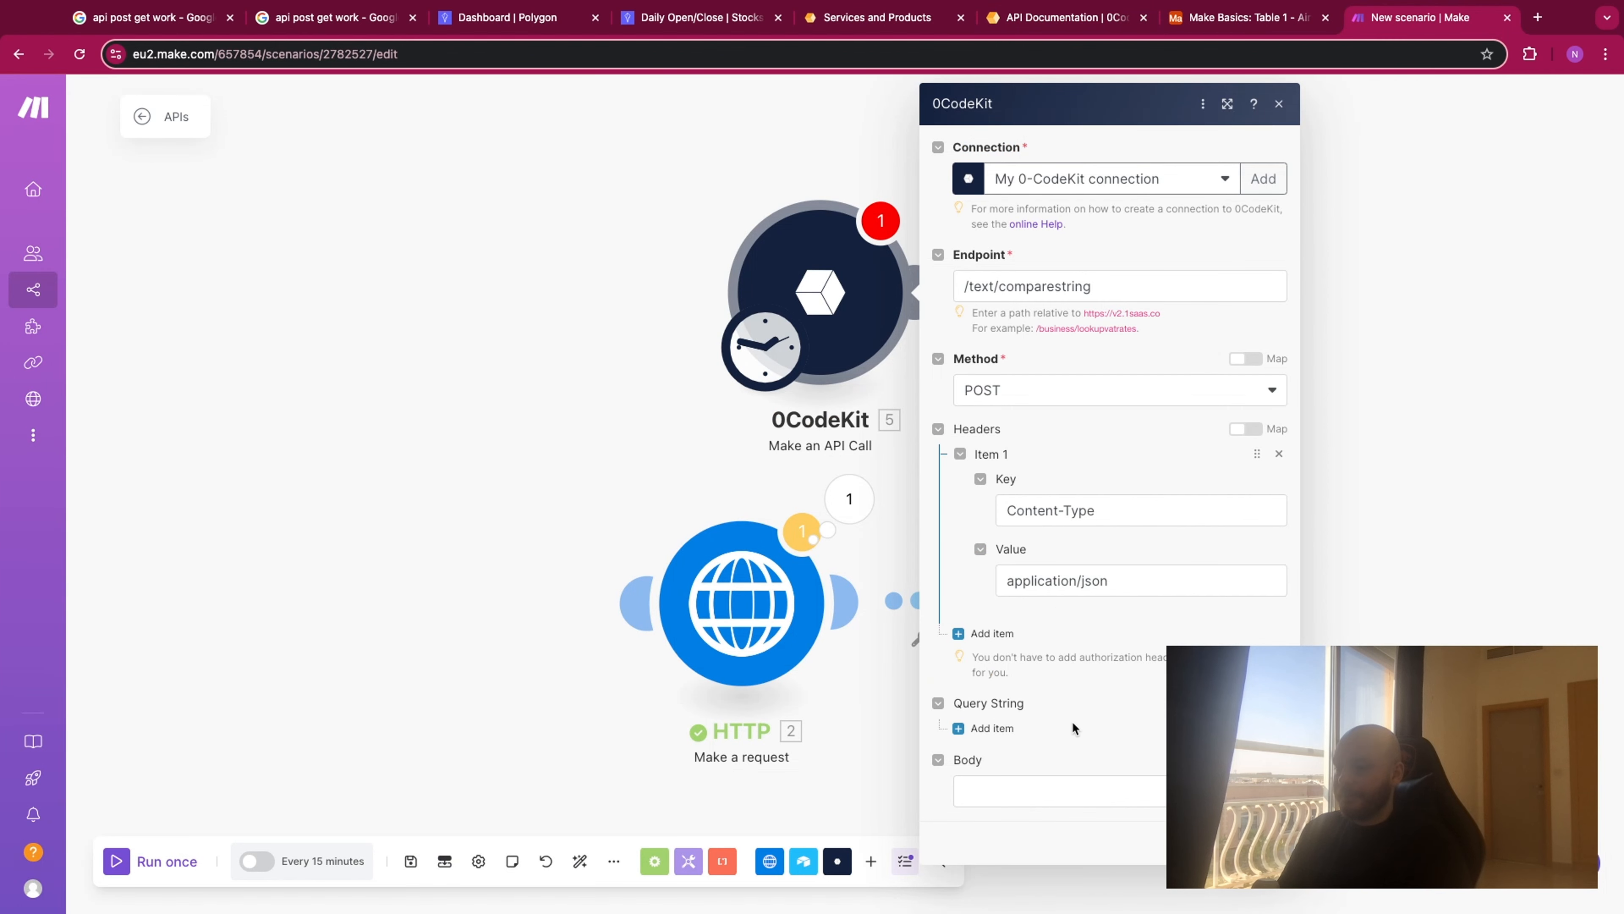
{"action": "left_click", "coordinate": [1074, 789]}
{"action": "key", "text": "super+v"}
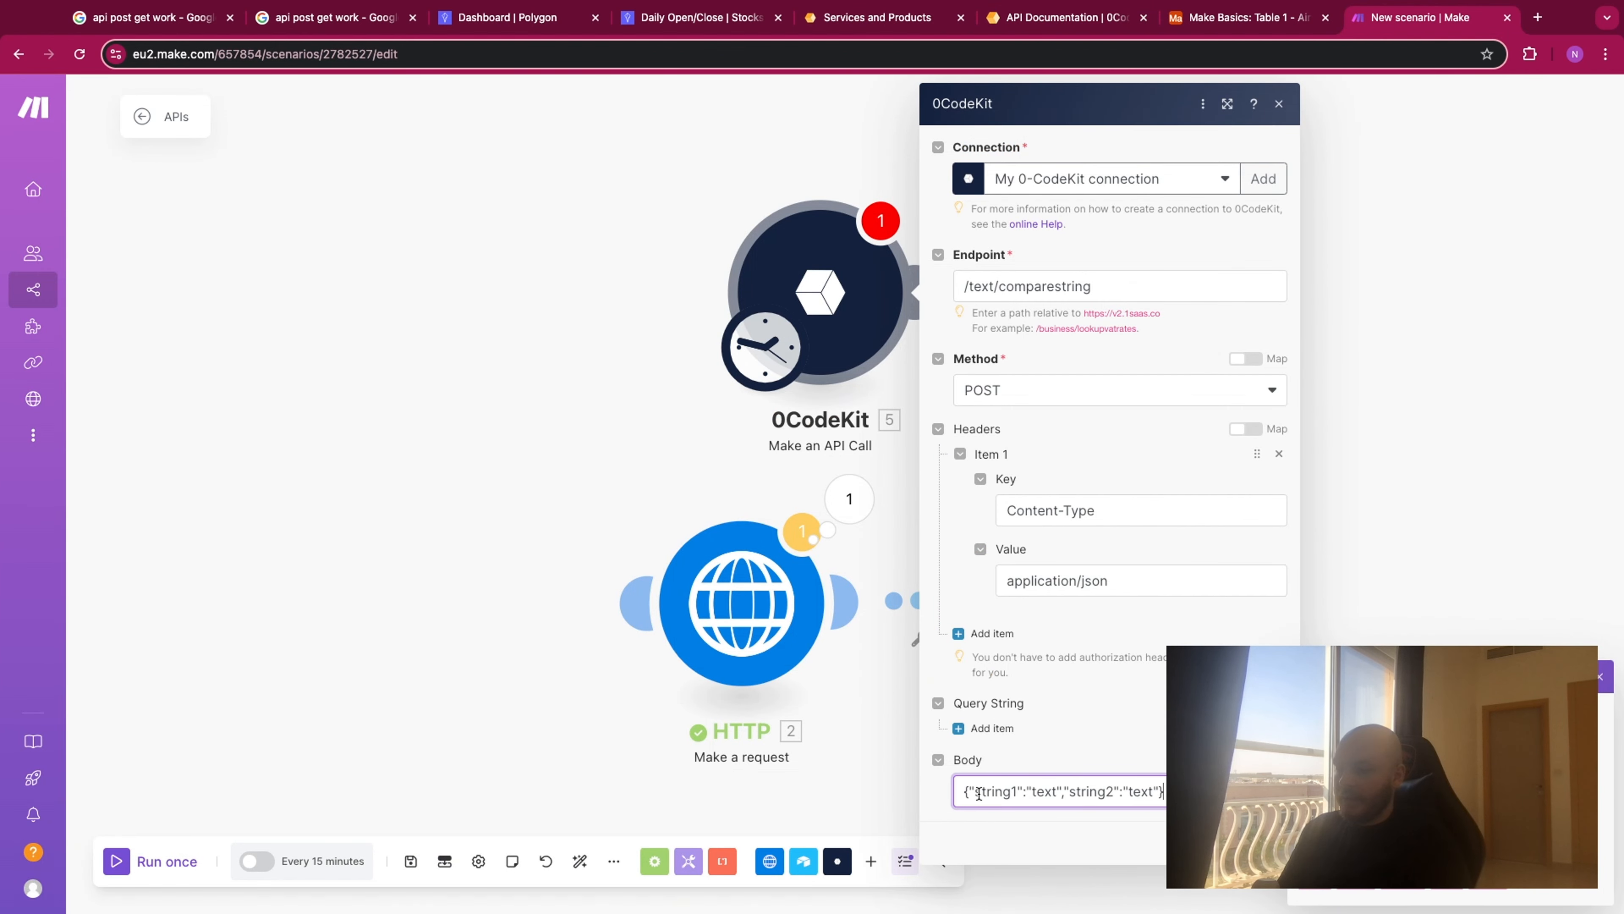
- Split the body JSON onto separate lines for the braces, string1 and string2, and save the 0CodeKit module's settings
{"action": "key", "text": "Return"}
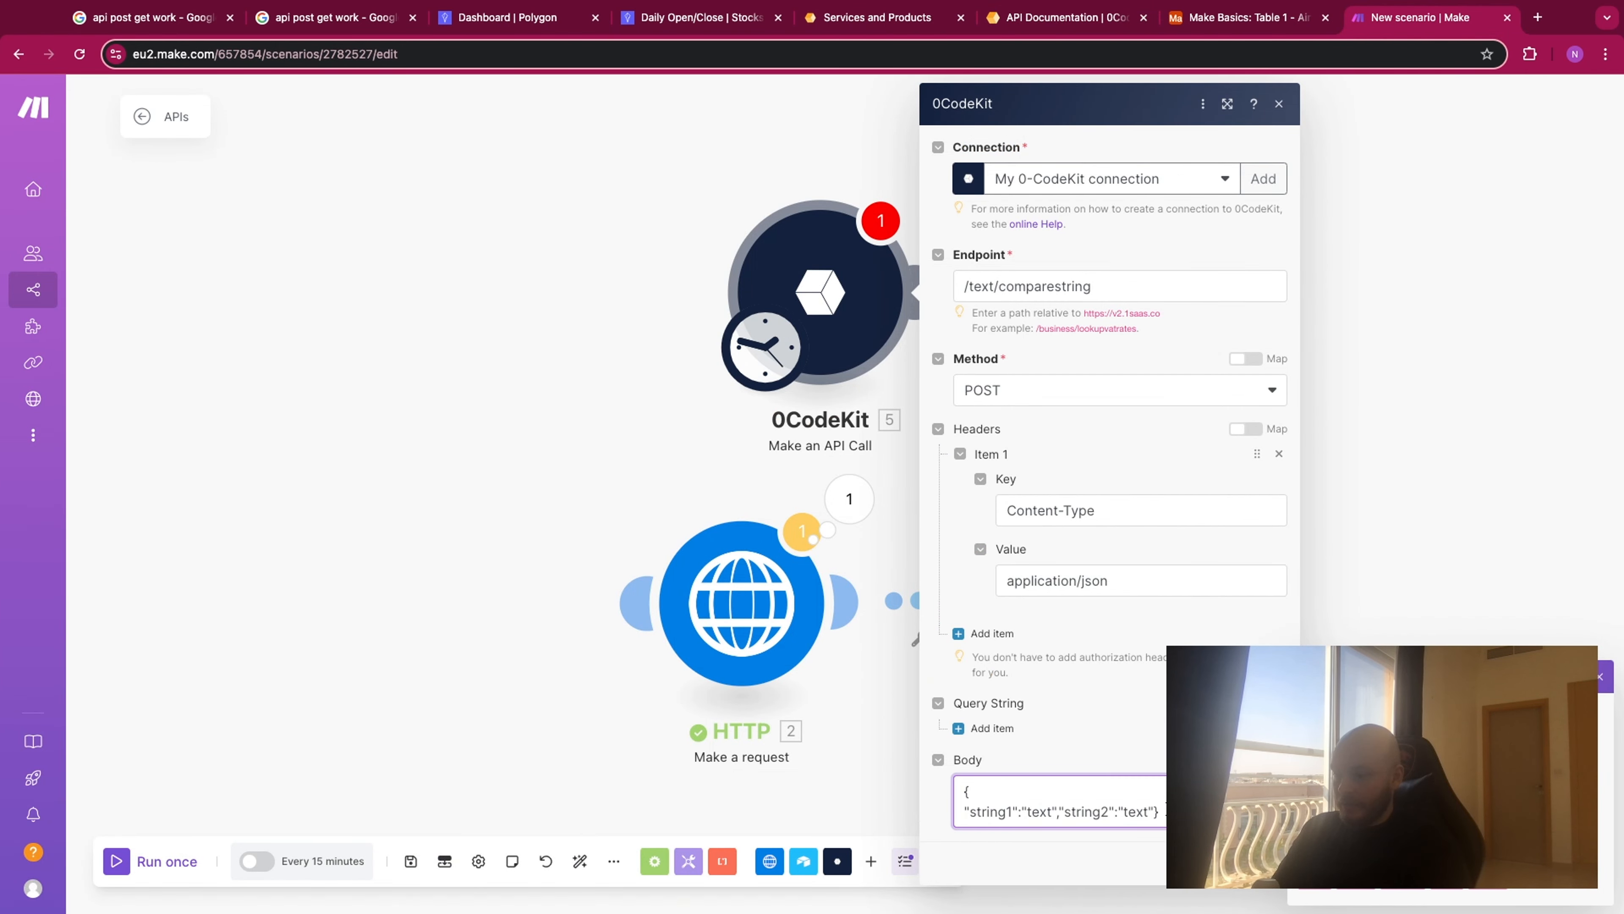
{"action": "key", "text": "Return"}
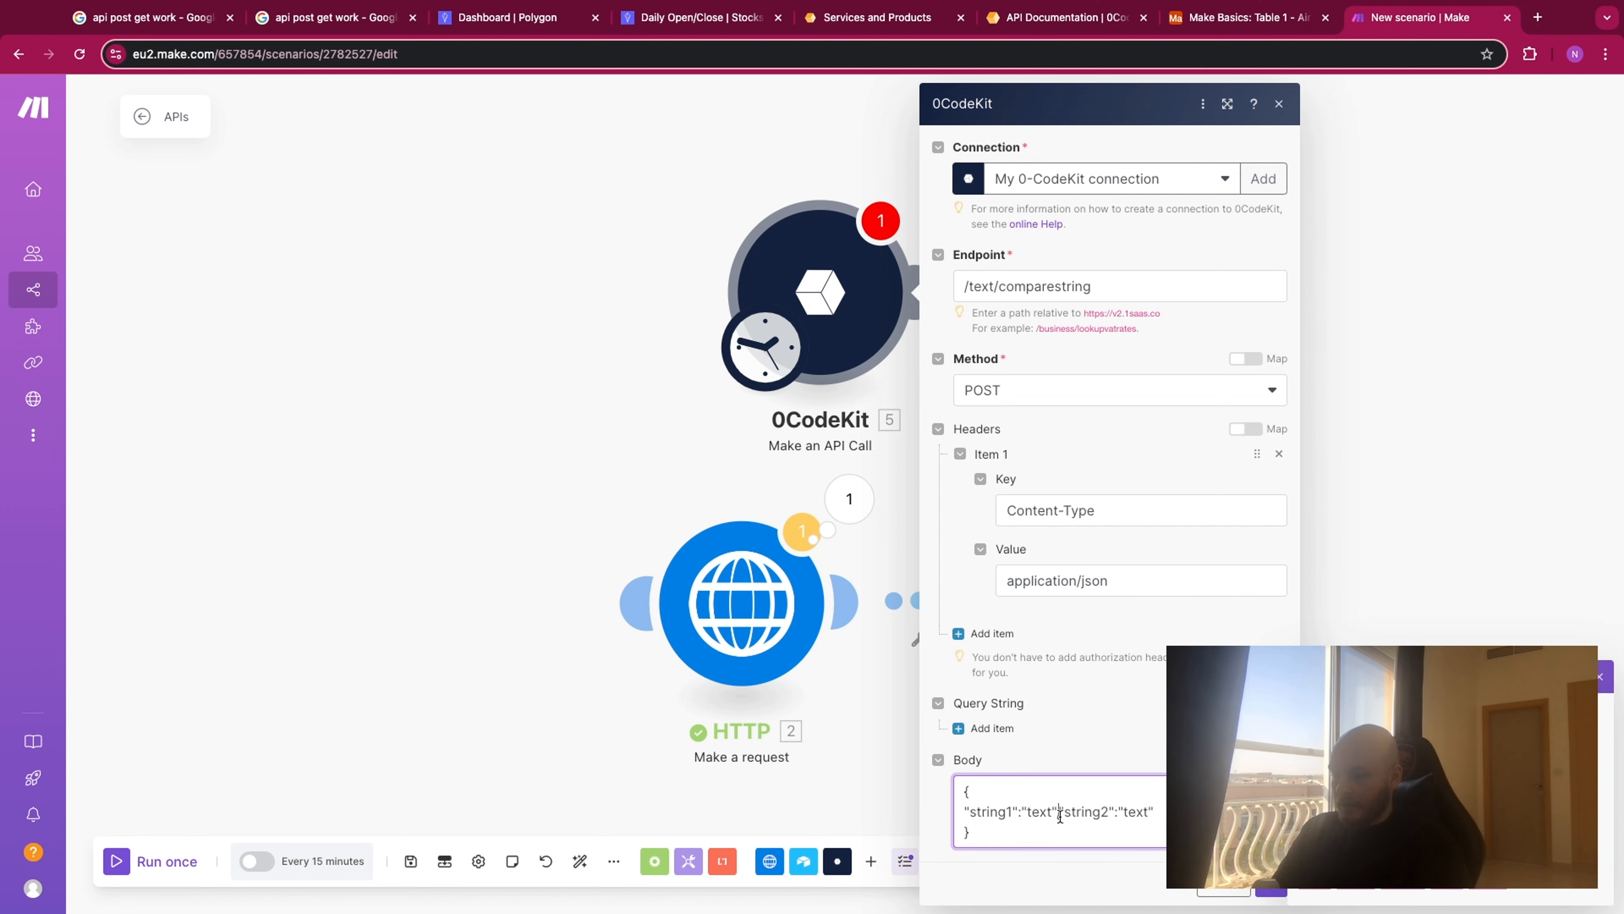
{"action": "left_click", "coordinate": [1059, 814]}
{"action": "type", "text": ","}
{"action": "key", "text": "Return"}
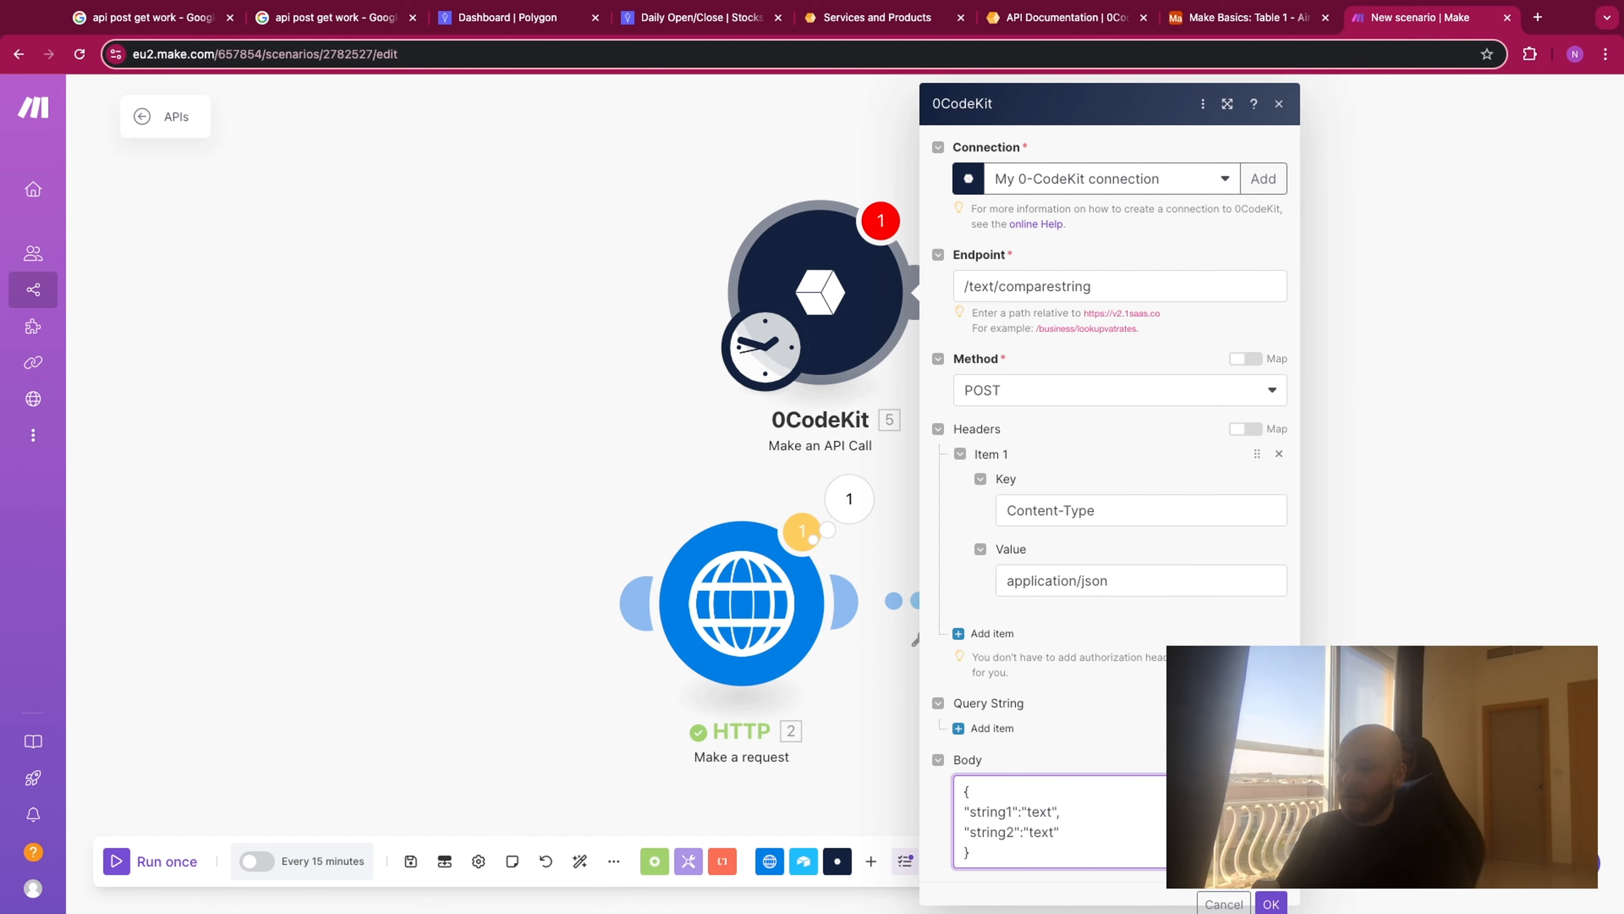
{"action": "left_click", "coordinate": [1271, 903]}
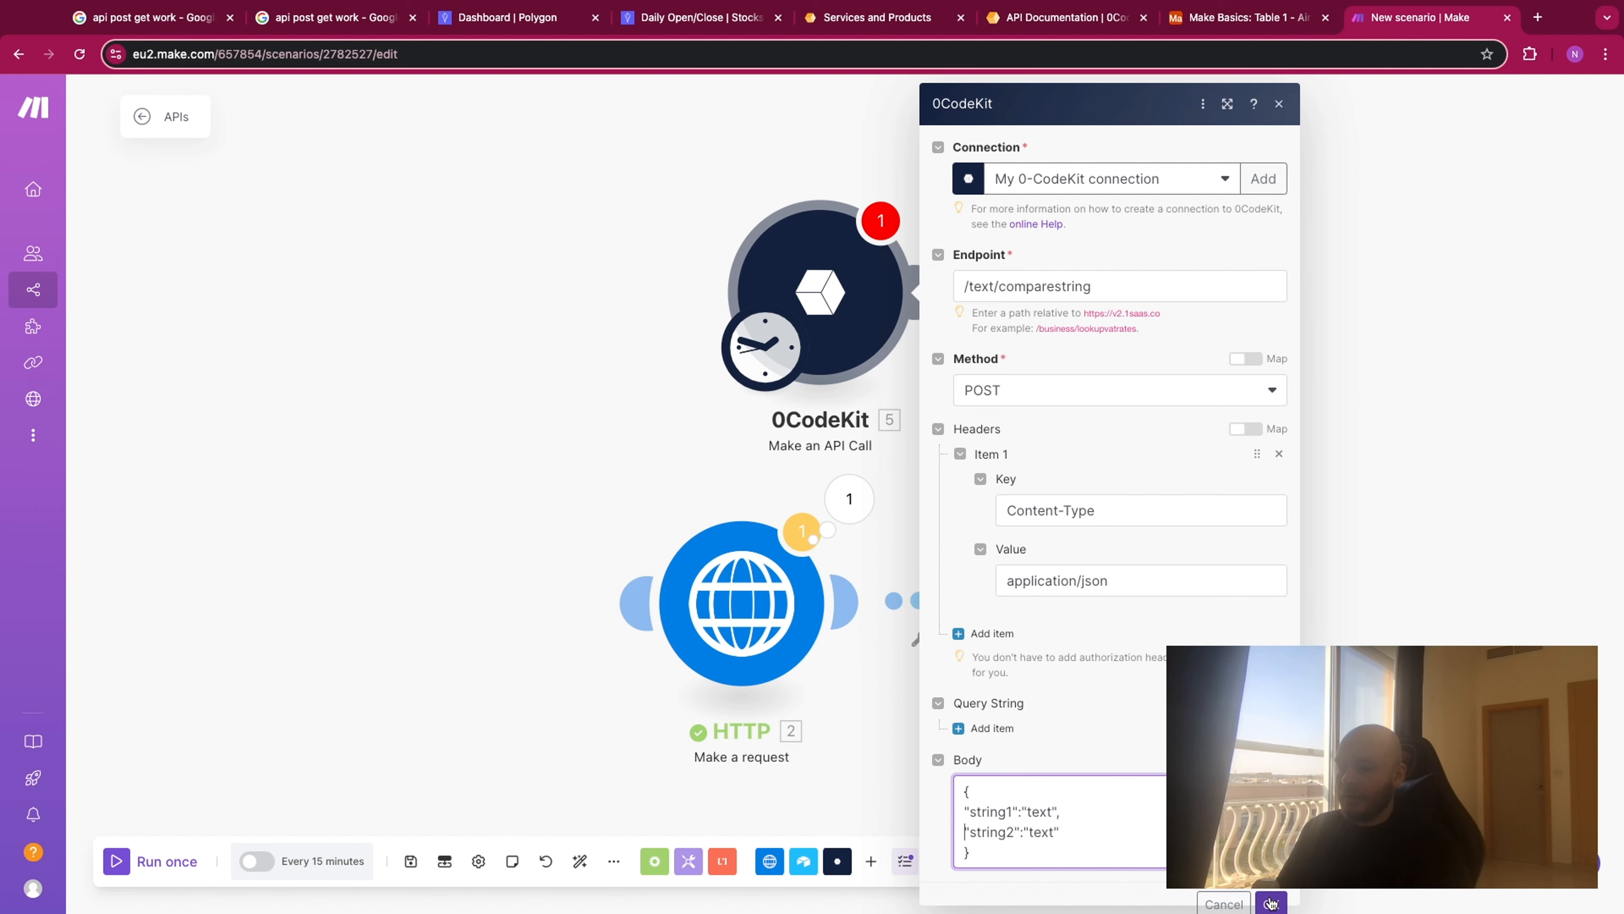
- Delete the HTTP and Airtable Create a Record modules from the scenario
{"action": "right_click", "coordinate": [775, 579]}
{"action": "left_click", "coordinate": [831, 779]}
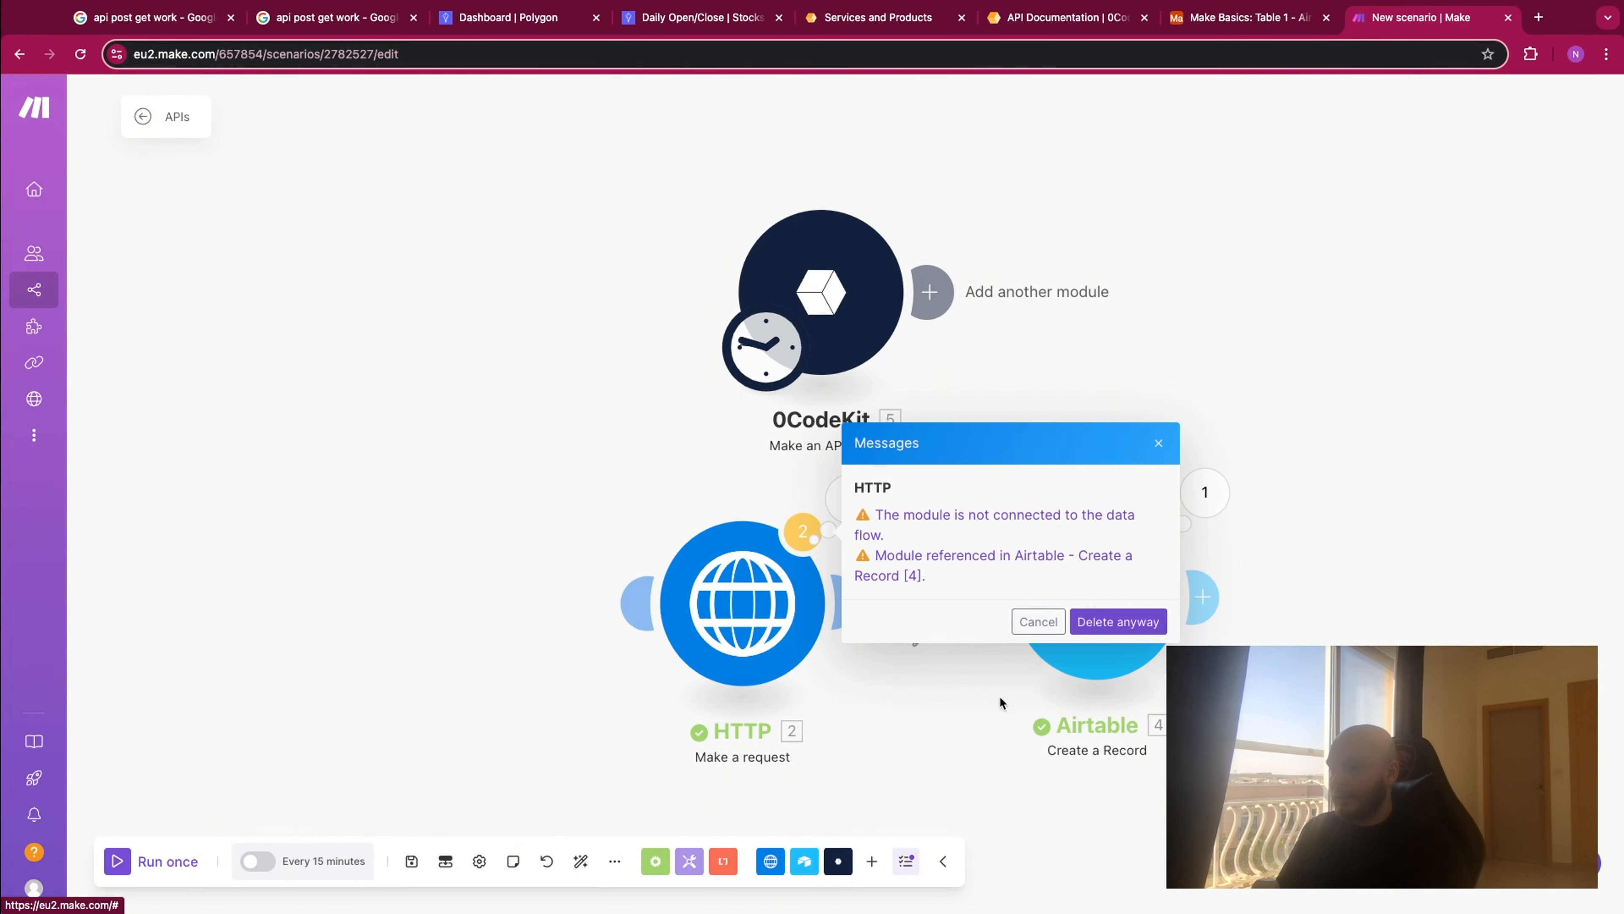
{"action": "left_click", "coordinate": [1118, 624]}
{"action": "right_click", "coordinate": [1121, 626]}
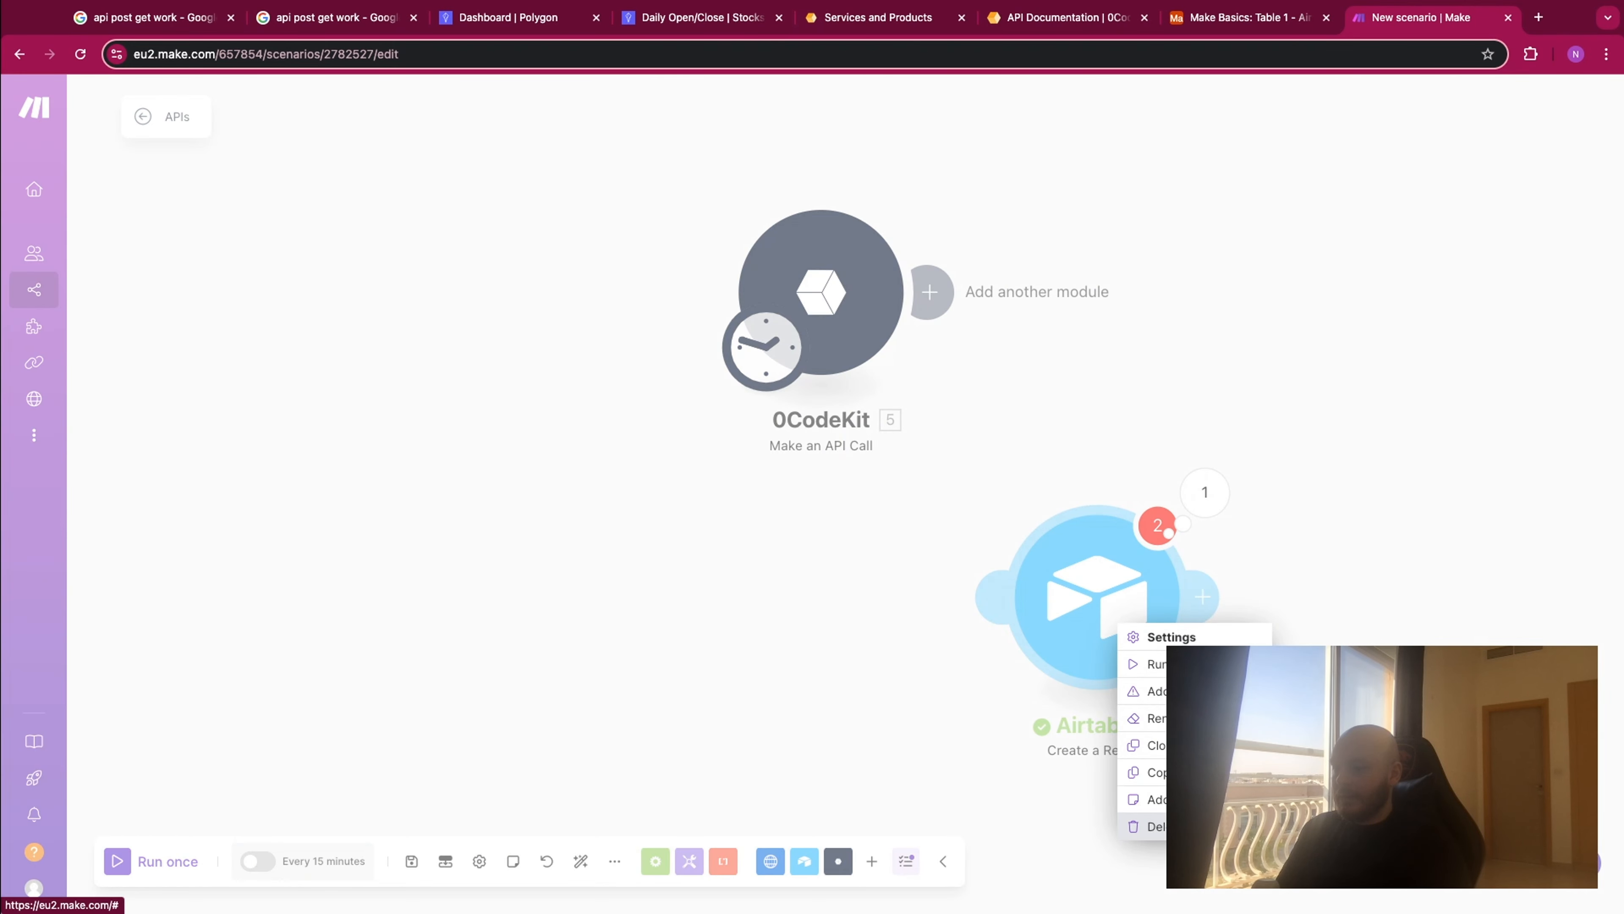
{"action": "left_click", "coordinate": [1145, 827]}
- Add an Airtable Watch Records module ahead of the 0CodeKit module, leave its base unset, and move the schedule trigger to it
{"action": "right_click", "coordinate": [531, 278]}
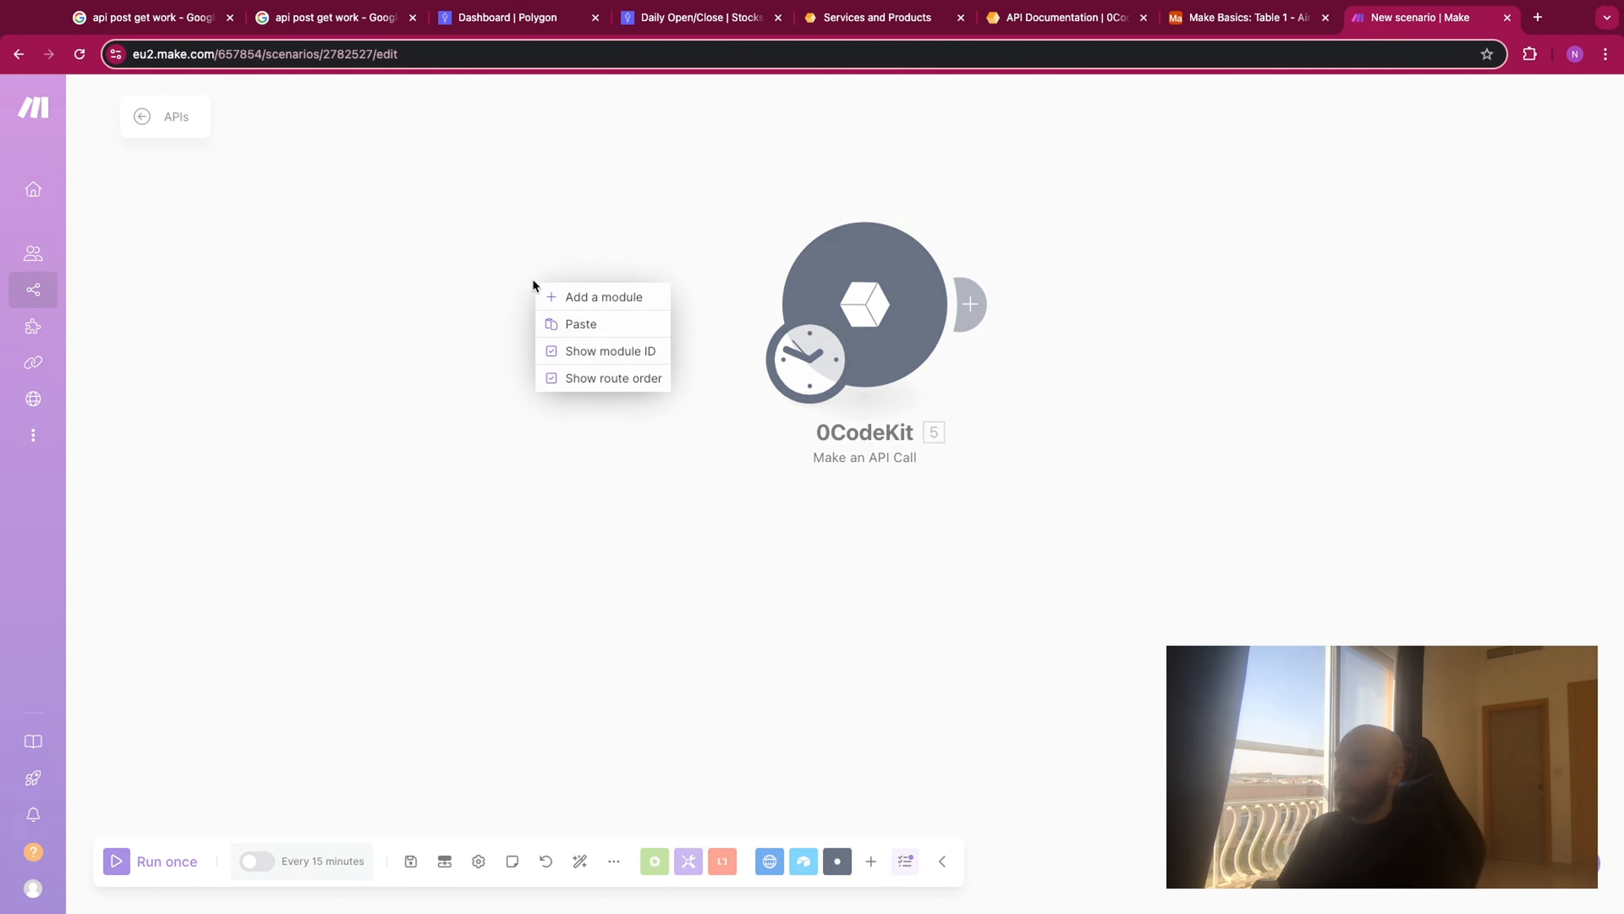
{"action": "left_click", "coordinate": [604, 296]}
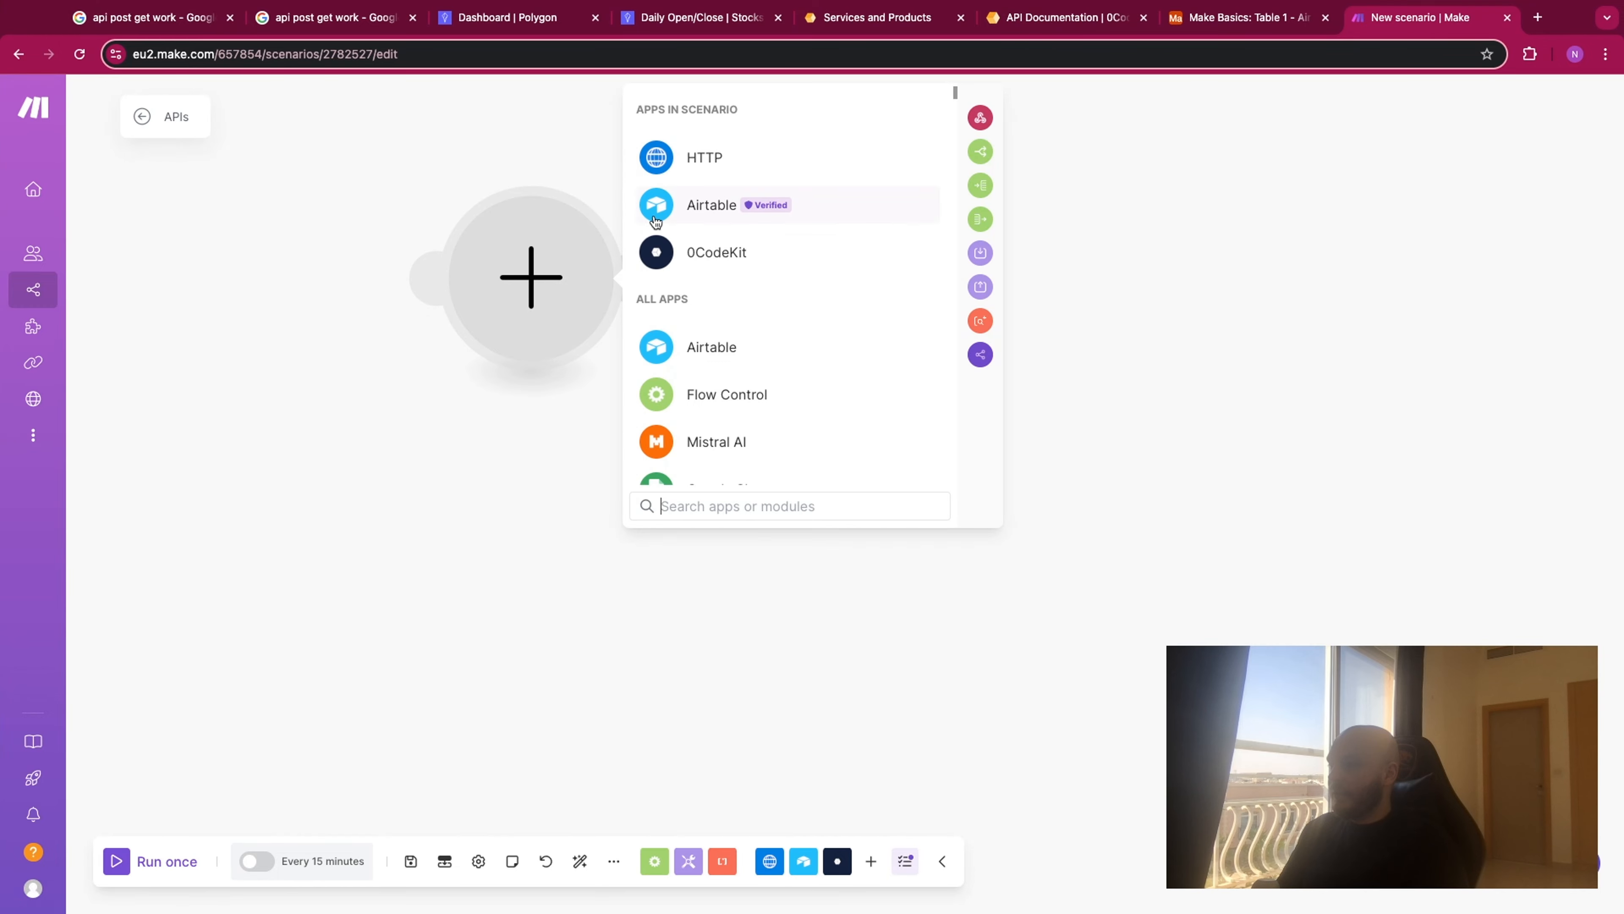
{"action": "left_click", "coordinate": [655, 221]}
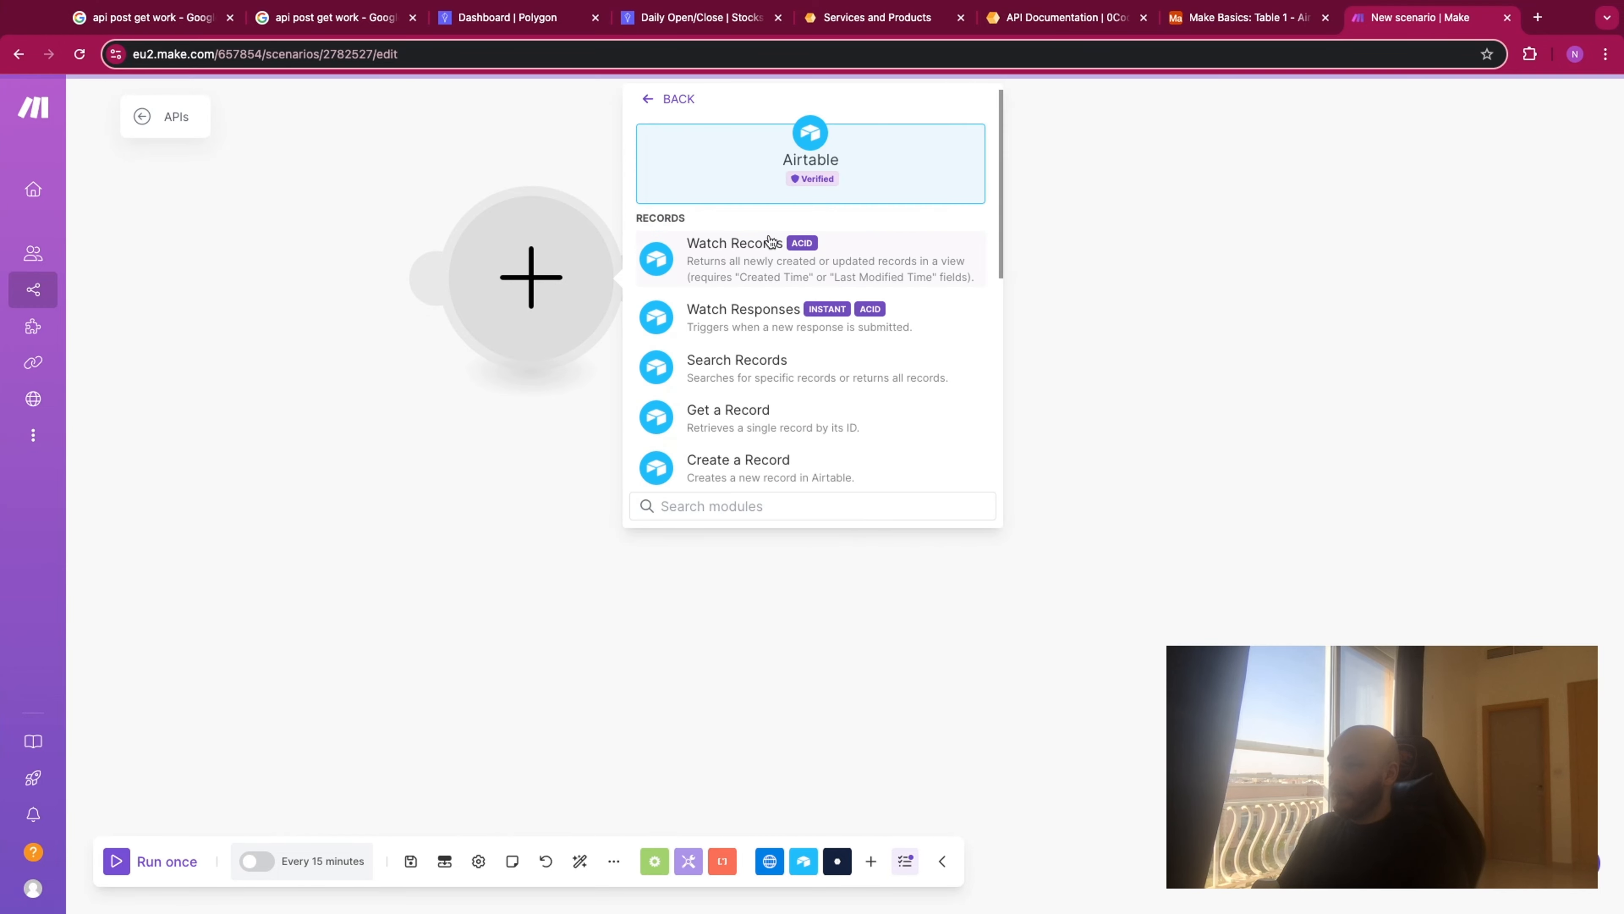
{"action": "left_click", "coordinate": [754, 263]}
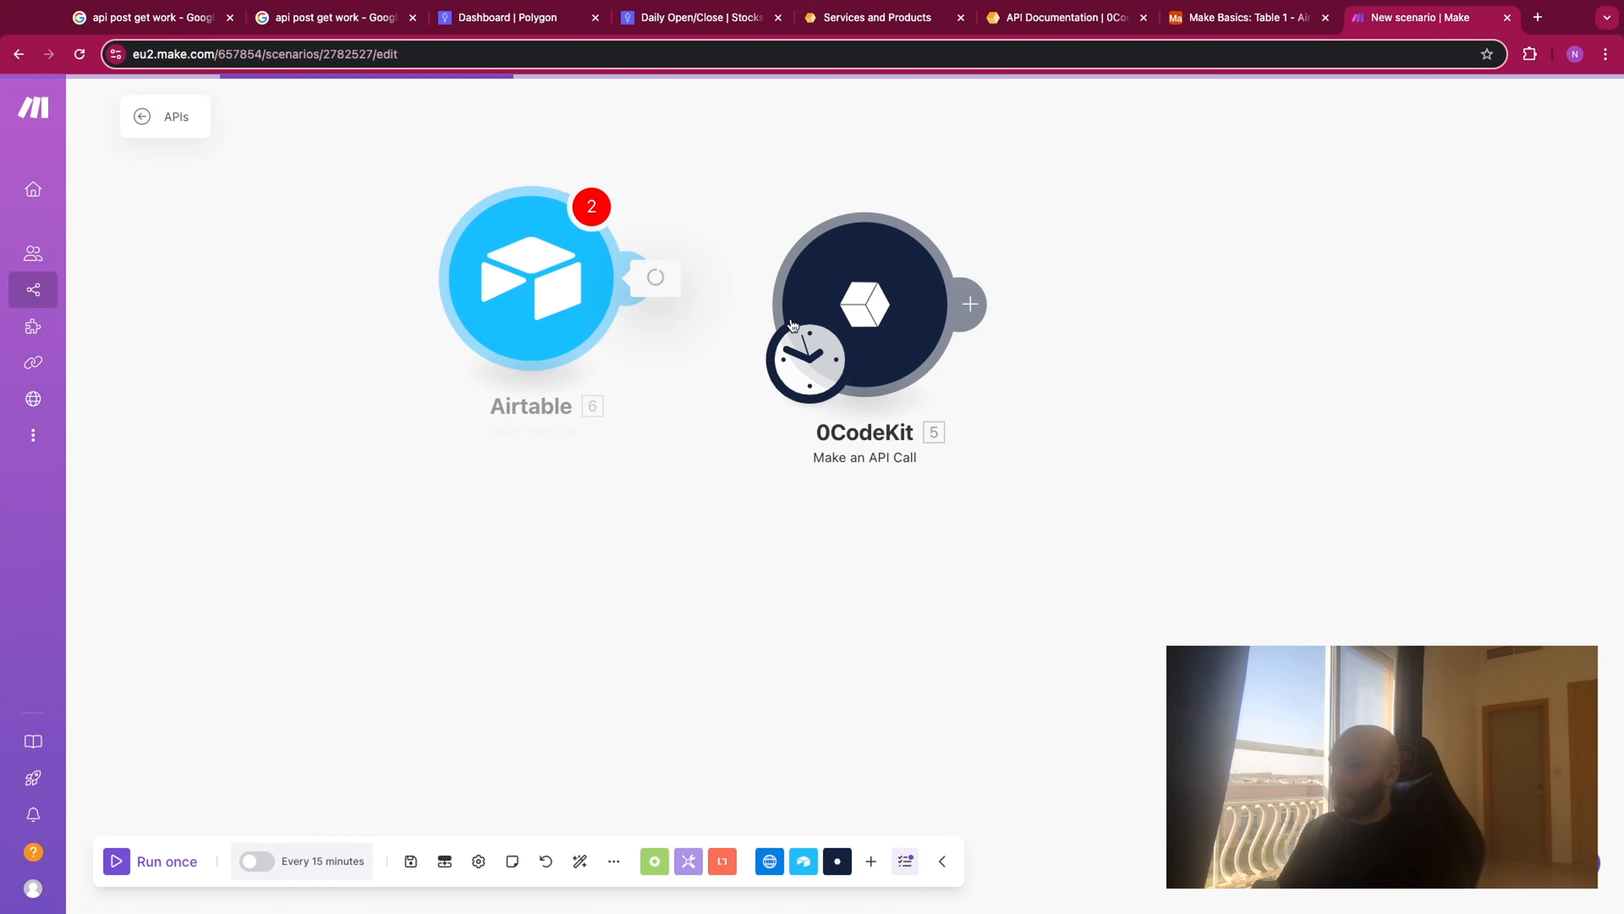
{"action": "left_click", "coordinate": [595, 82]}
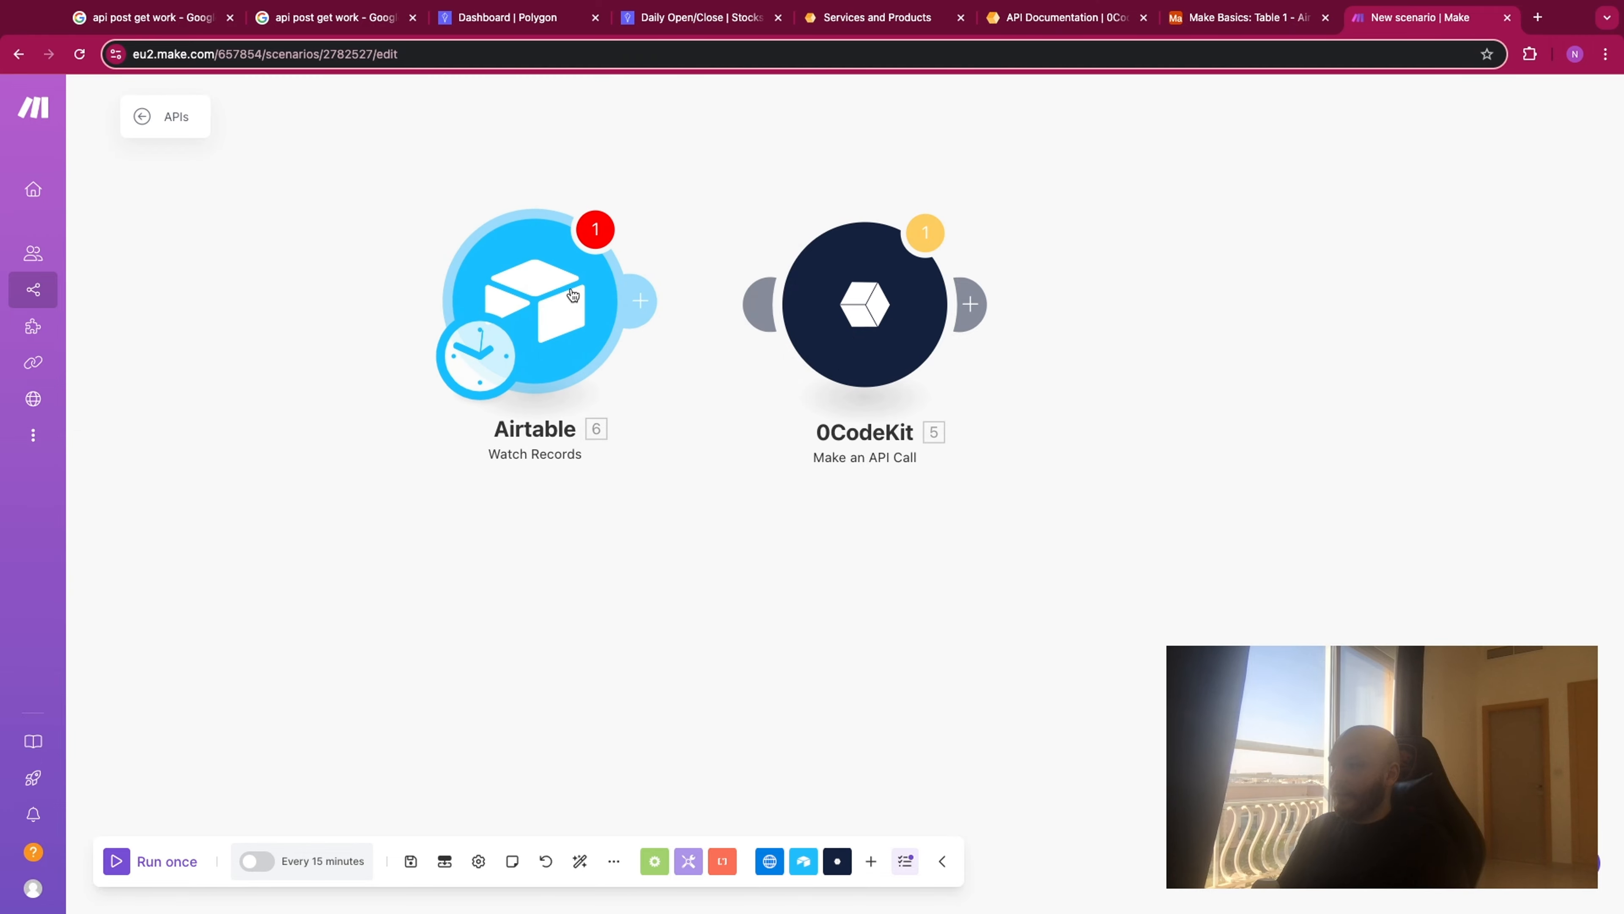
- Create a blank table from scratch in the Make Basics base in Airtable, keeping the suggested name Table 2
{"action": "left_click", "coordinate": [1257, 24]}
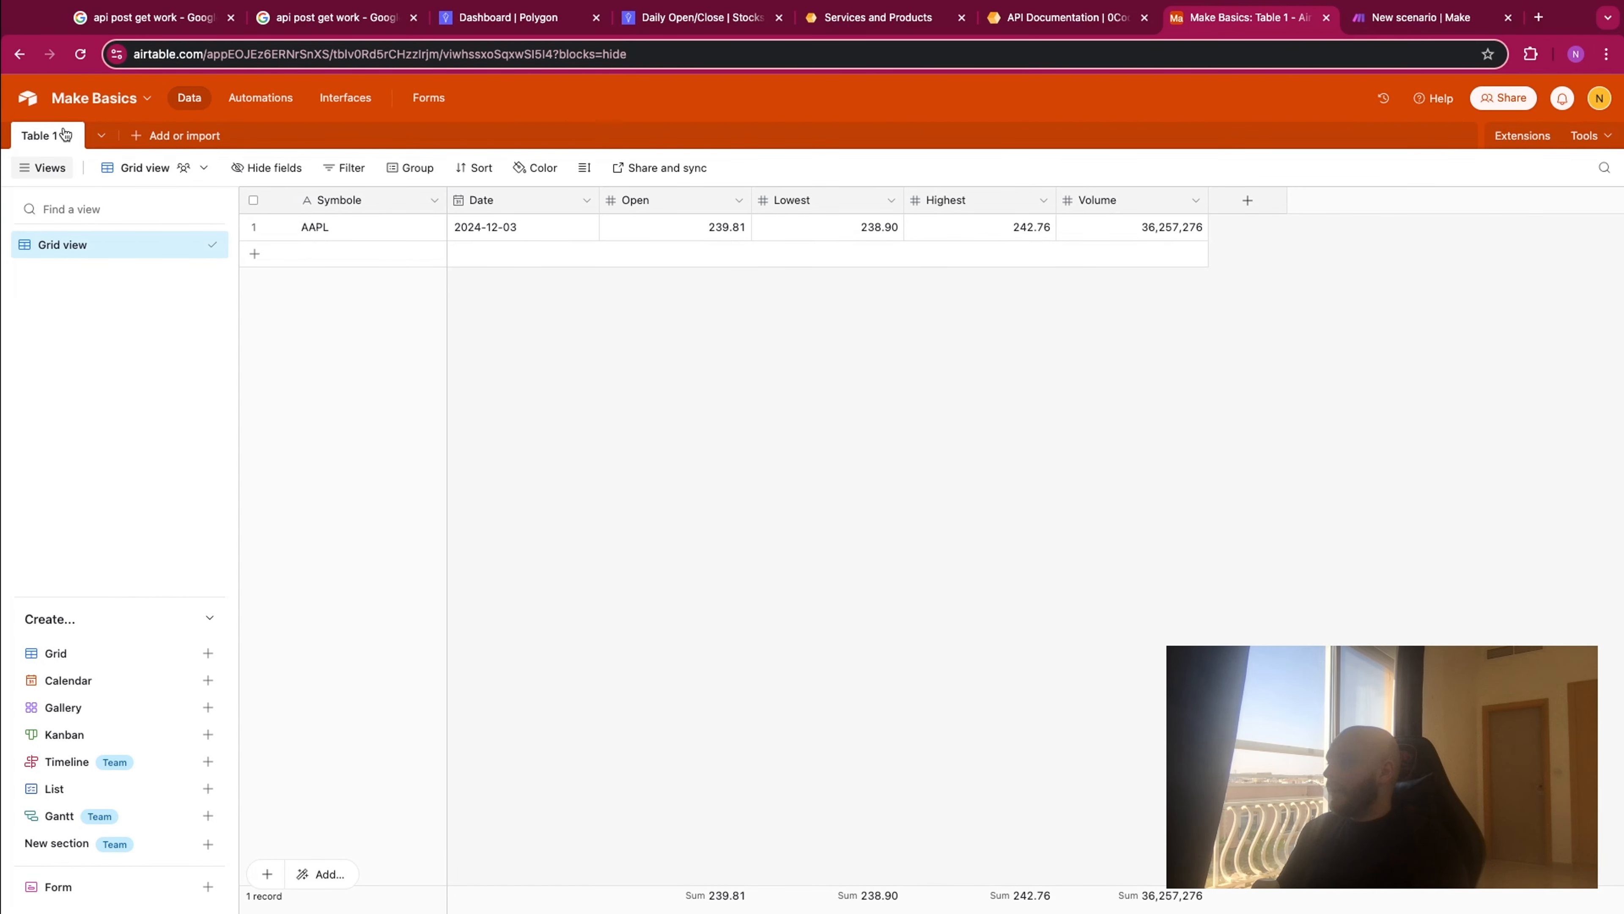
{"action": "left_click", "coordinate": [99, 136]}
{"action": "left_click", "coordinate": [198, 136]}
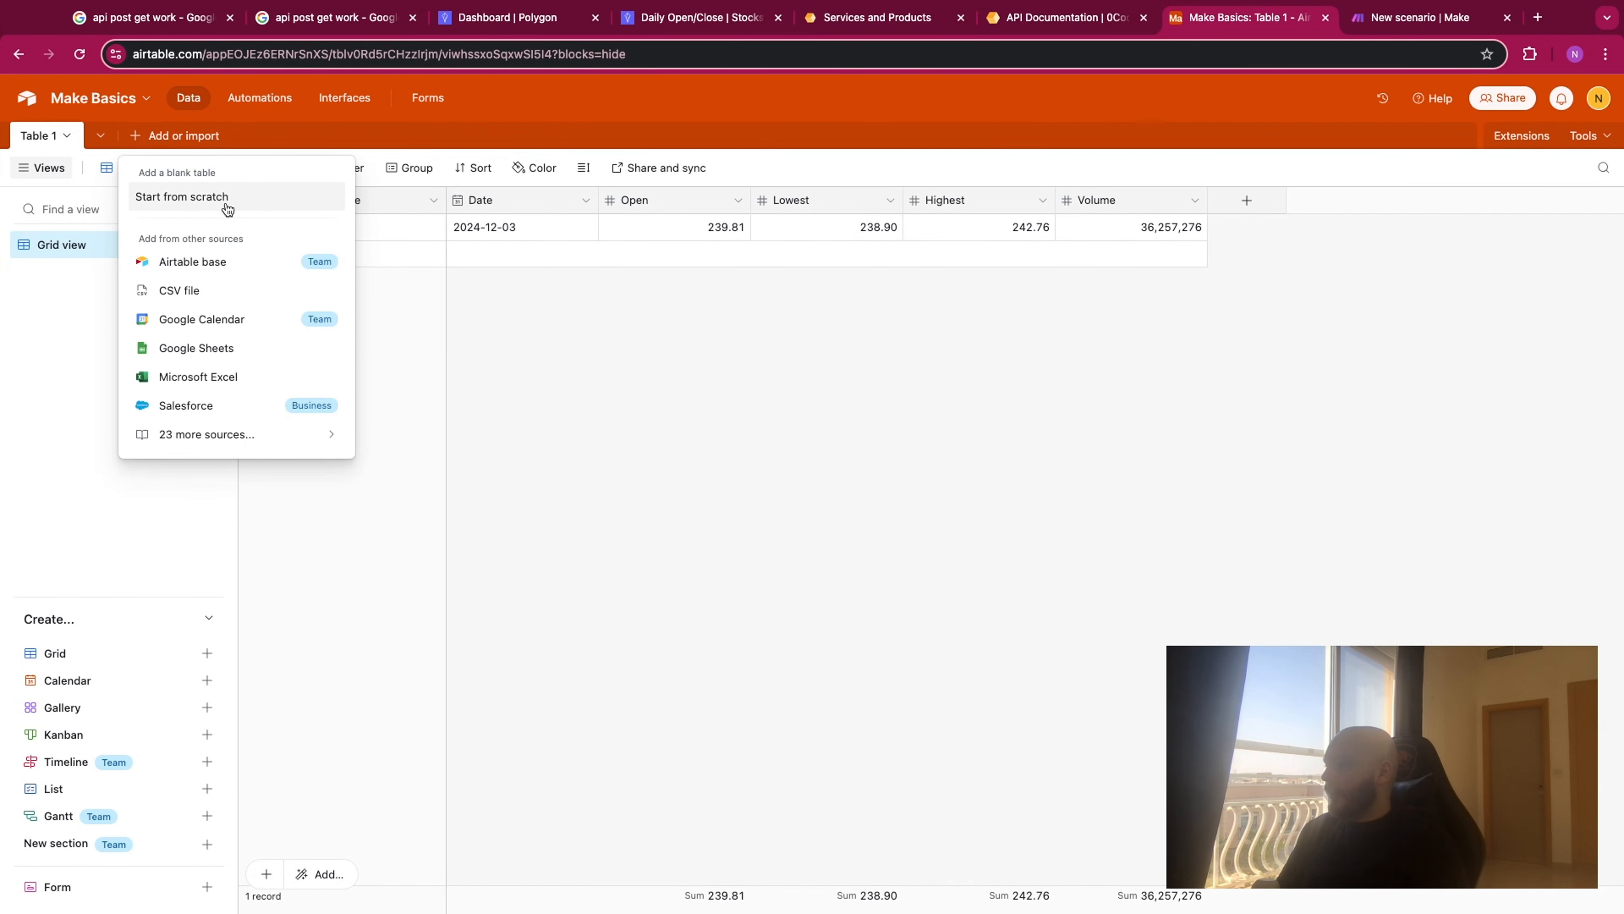
{"action": "left_click", "coordinate": [228, 200]}
{"action": "left_click", "coordinate": [421, 312]}
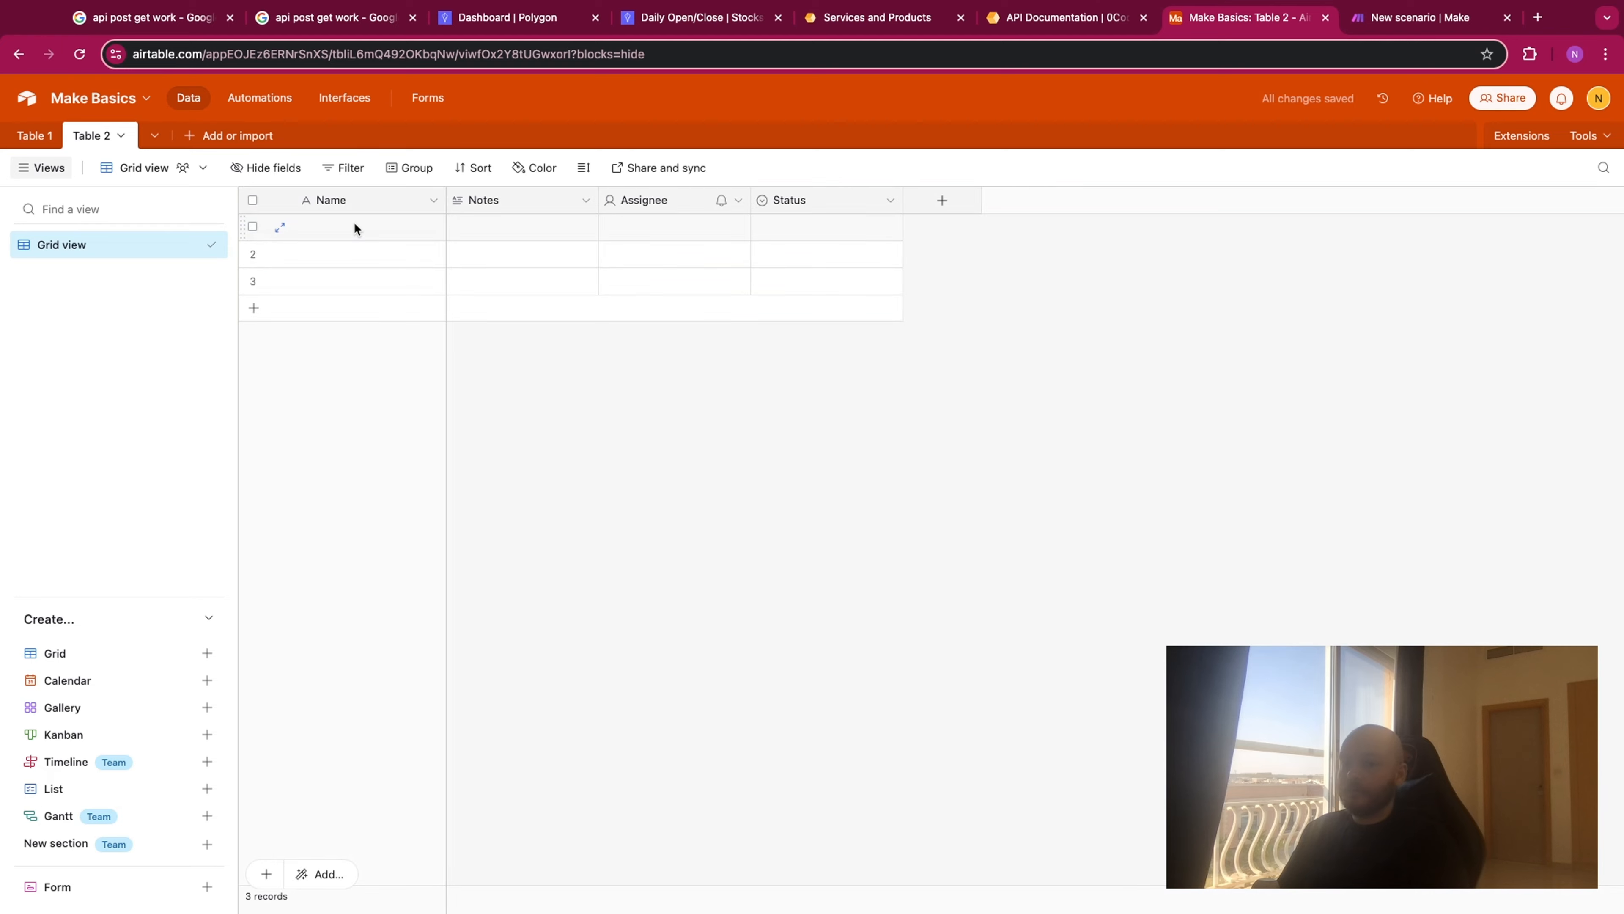
- Check the compare-strings request in the 0CodeKit documentation using its JavaScript example, and rename Table 2's primary field in Airtable as String1
{"action": "double_click", "coordinate": [353, 201]}
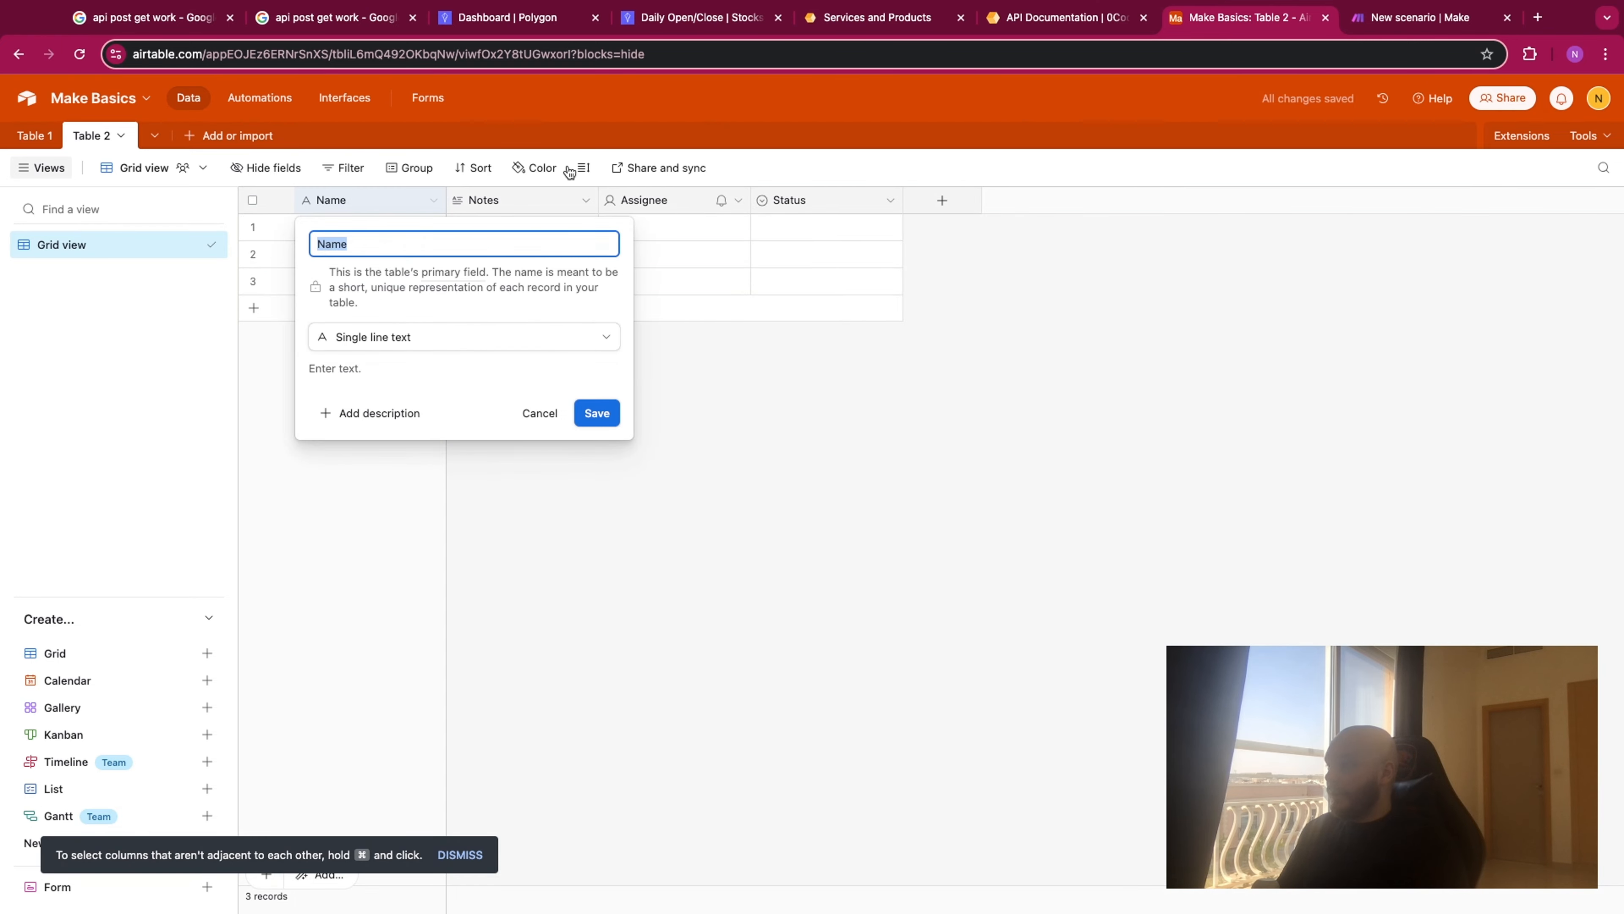
{"action": "left_click", "coordinate": [1026, 25]}
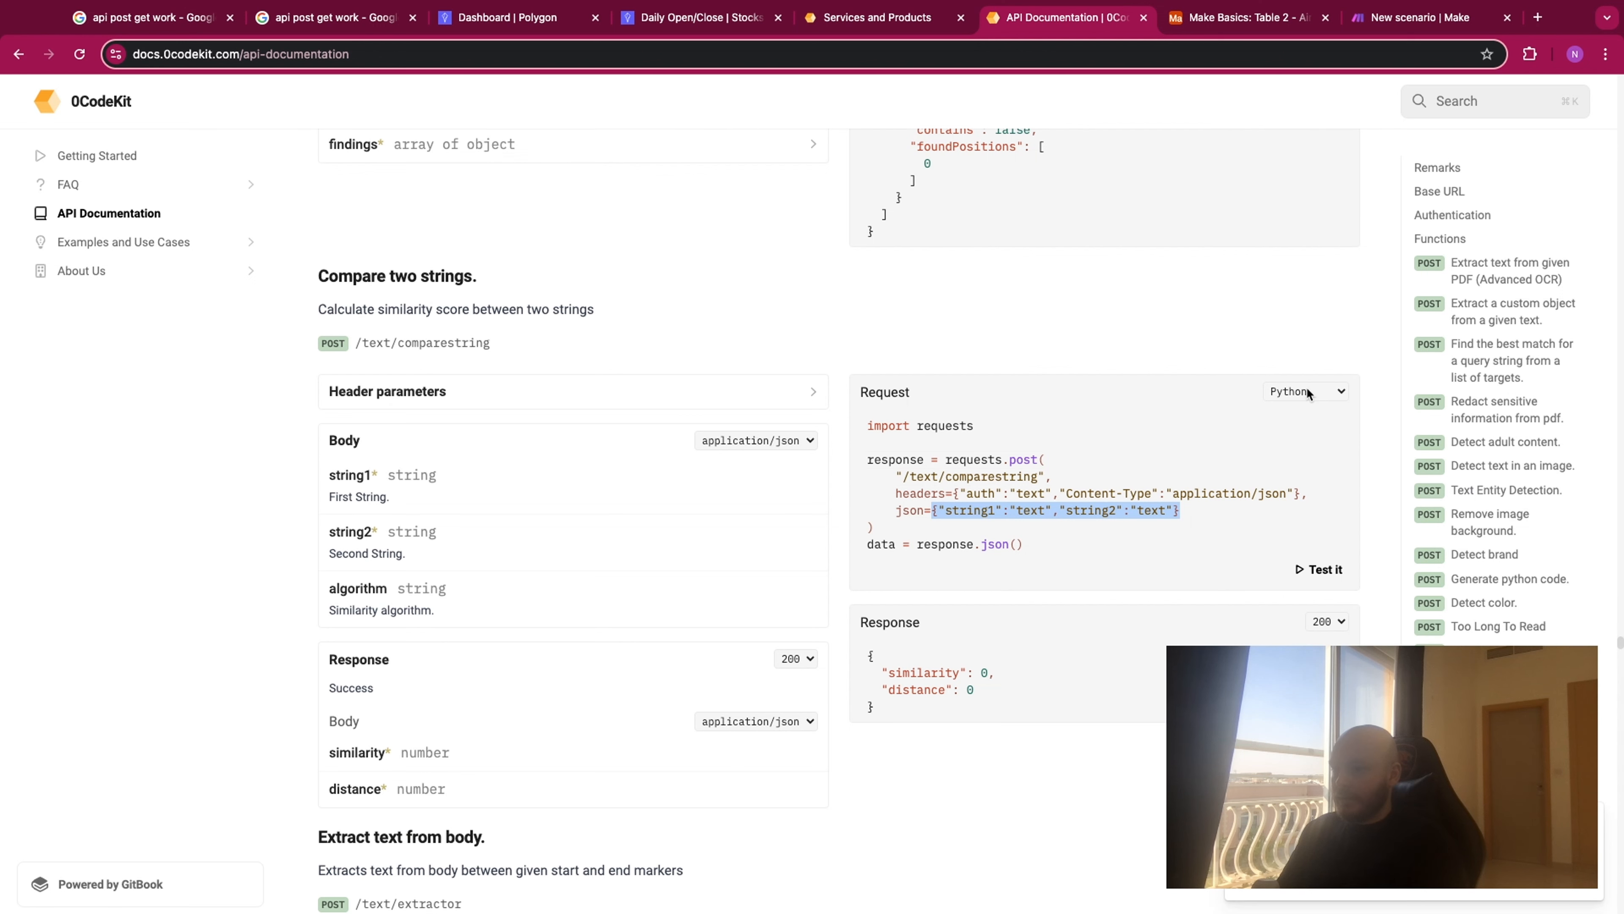
{"action": "left_click", "coordinate": [1227, 433]}
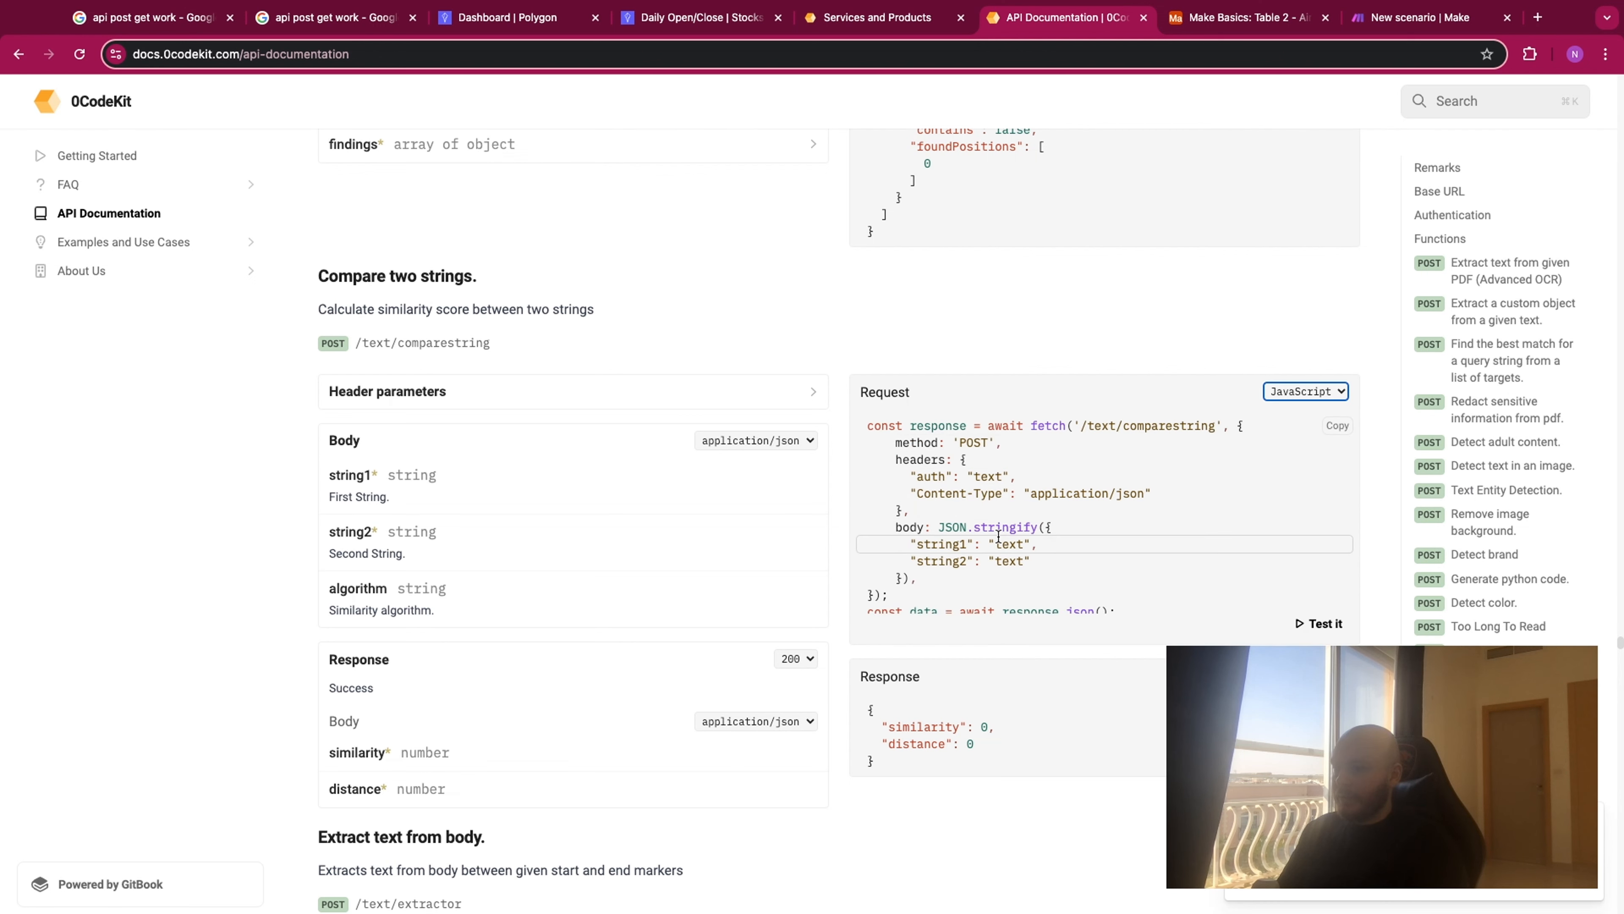
{"action": "scroll", "coordinate": [345, 477], "scroll_direction": "down", "scroll_amount": 1}
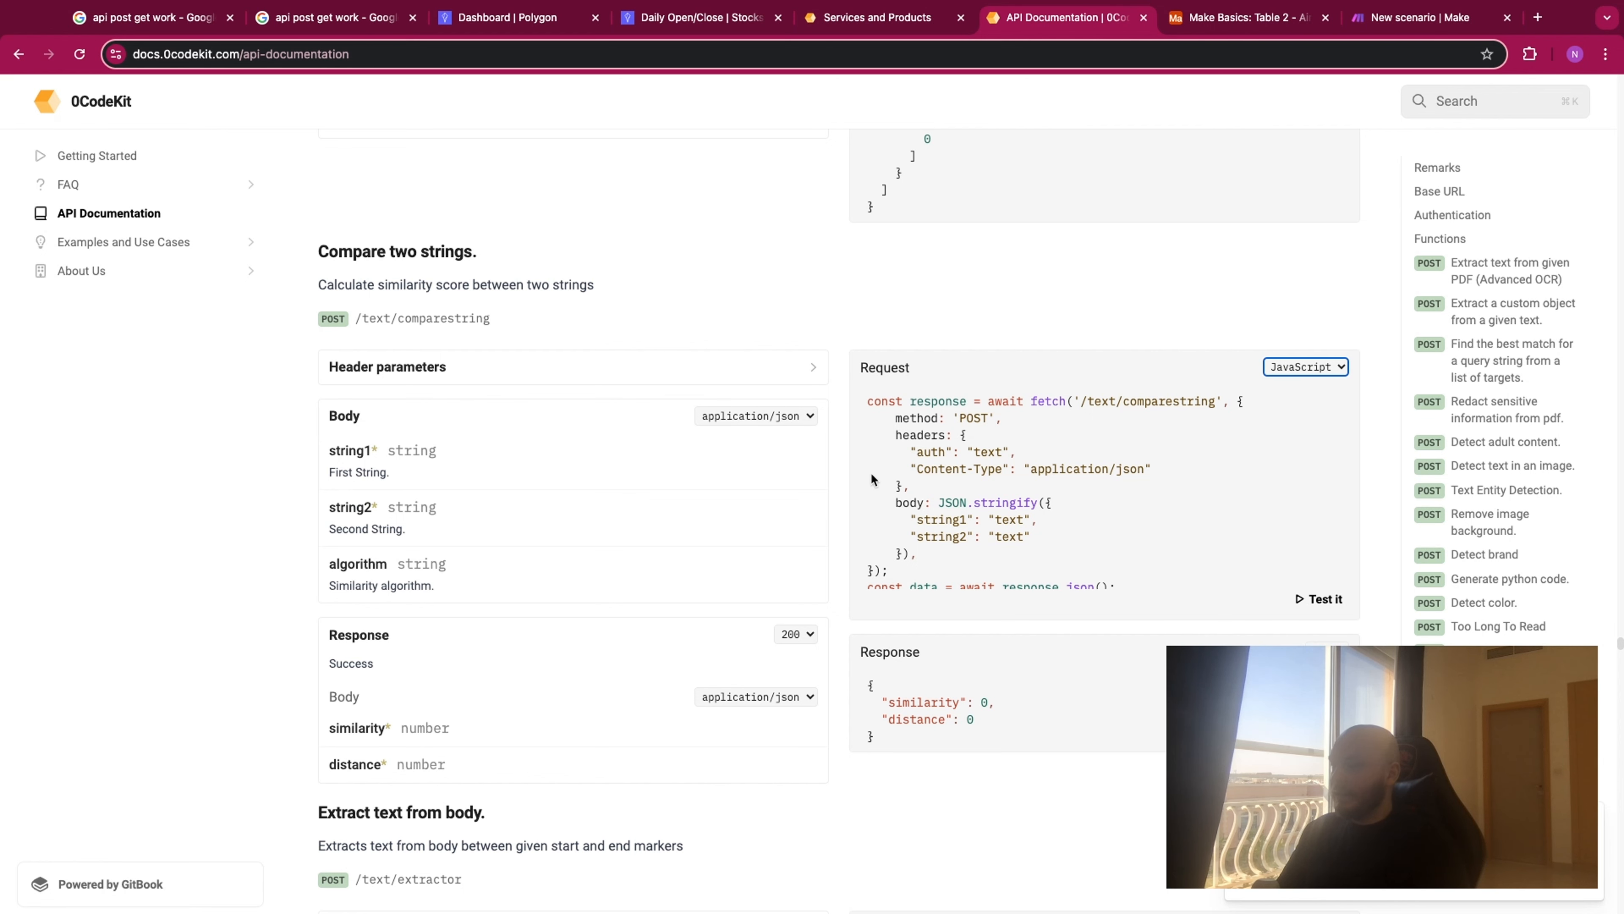
{"action": "left_click", "coordinate": [1405, 25]}
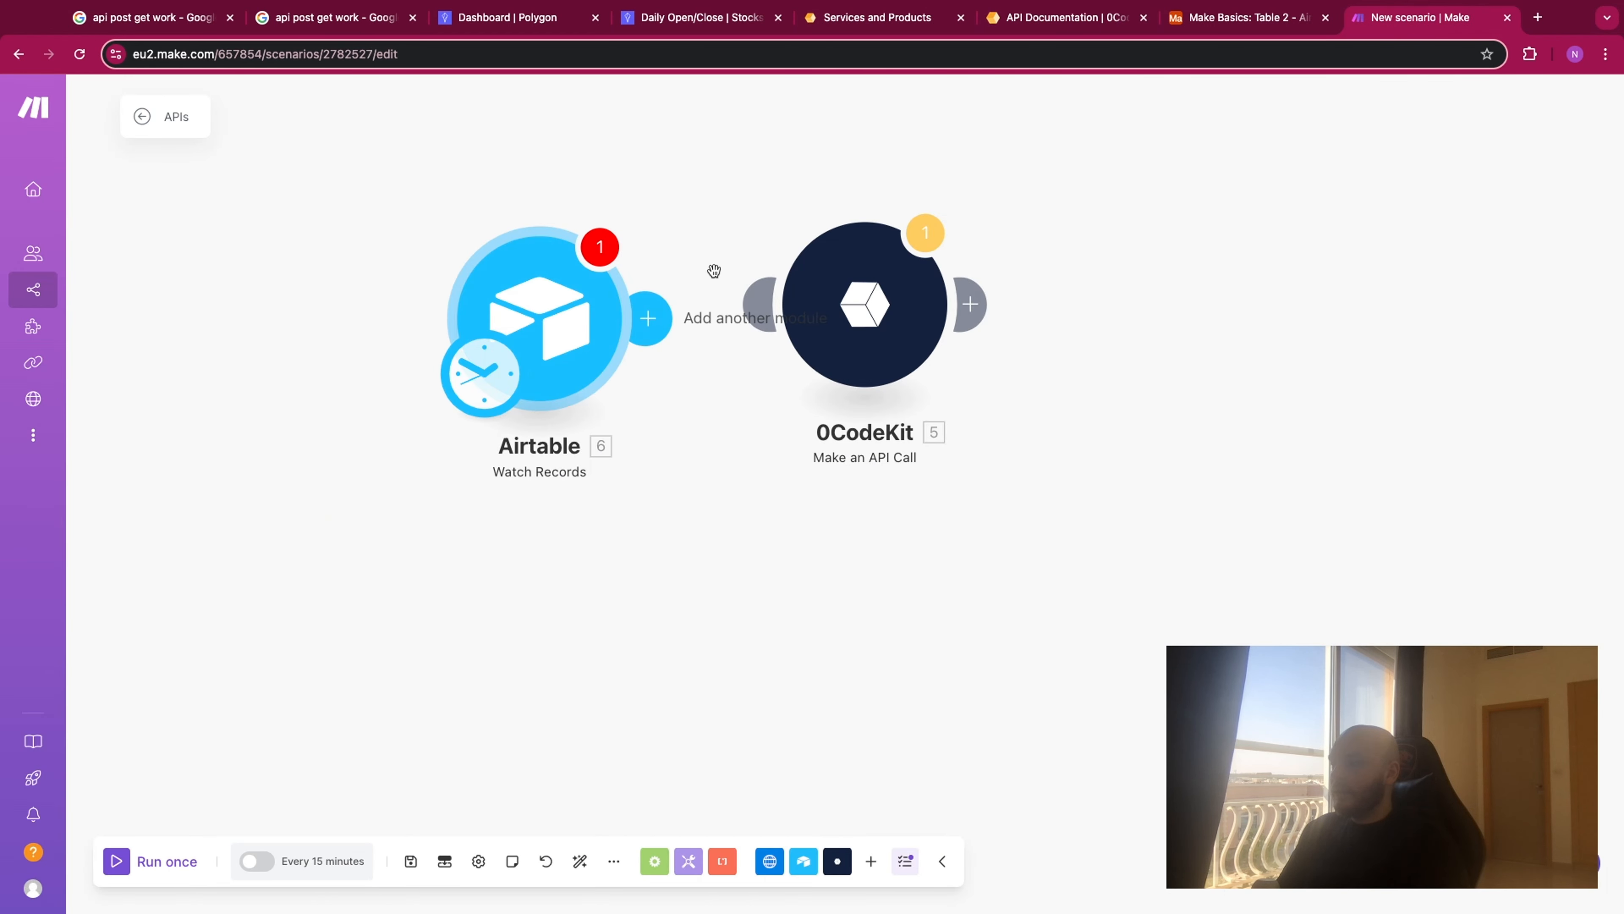
{"action": "left_click", "coordinate": [1233, 22]}
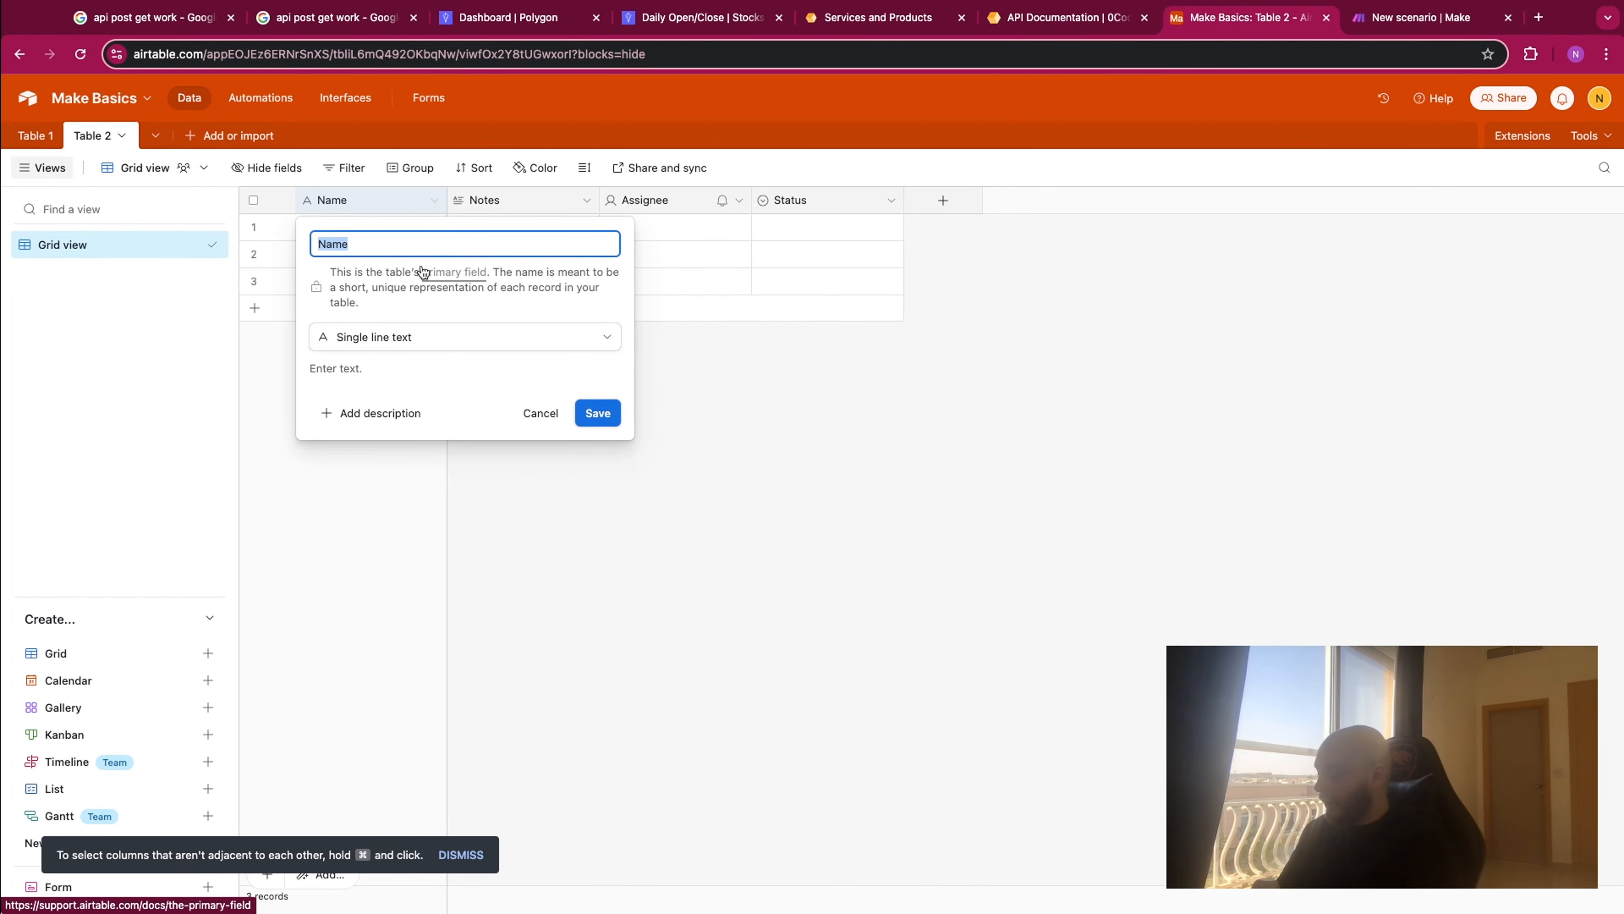
{"action": "type", "text": "String1"}
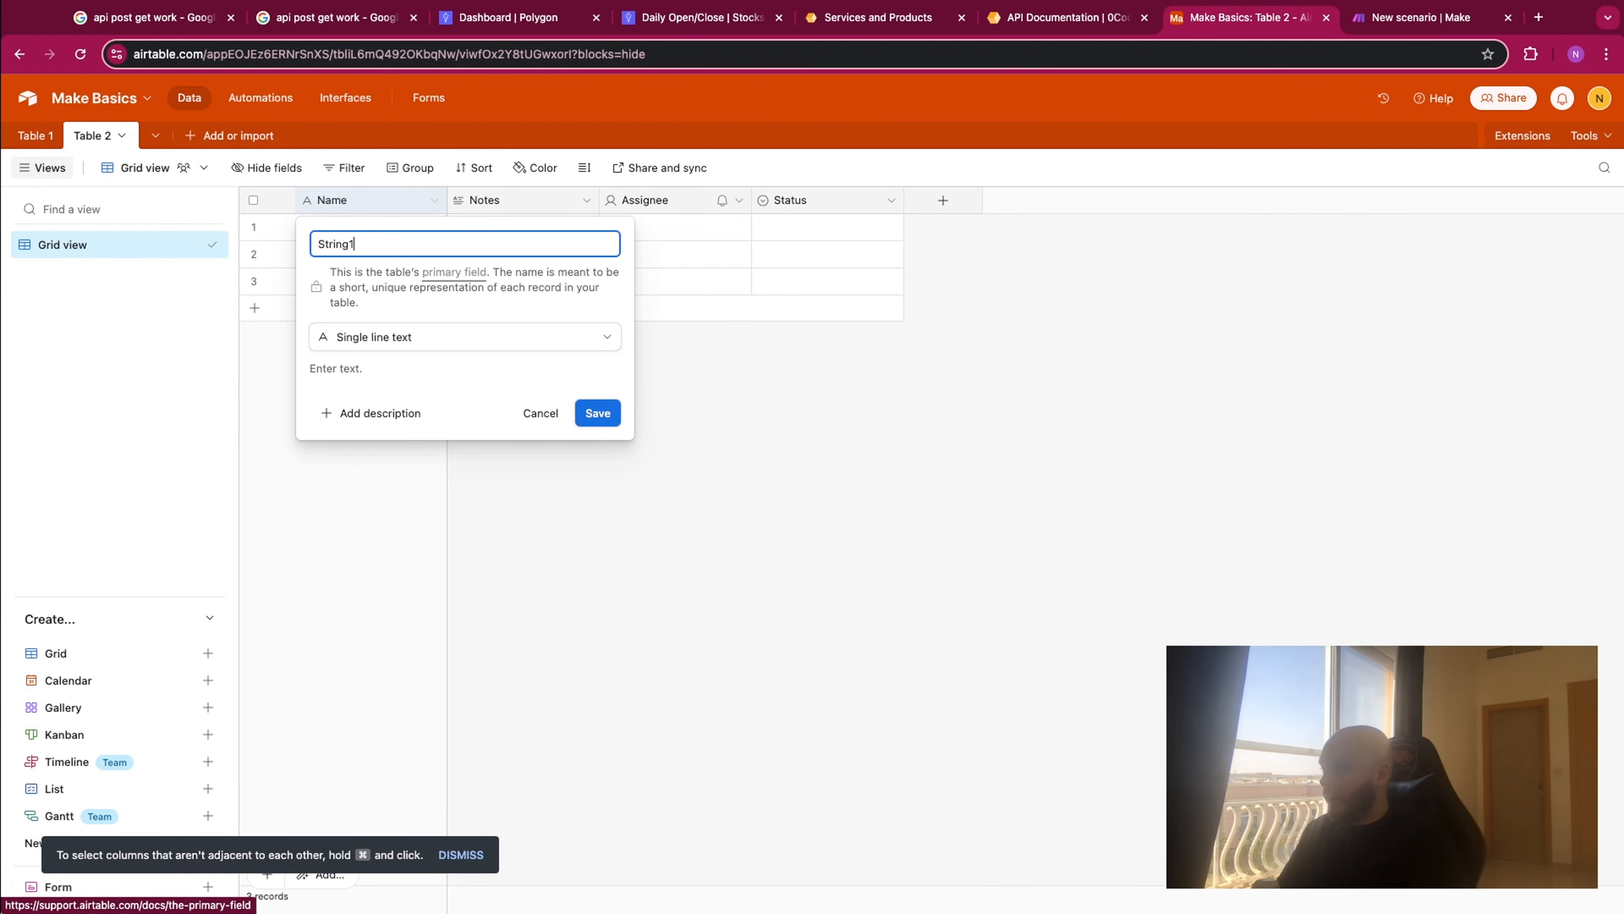
{"action": "left_click", "coordinate": [598, 413]}
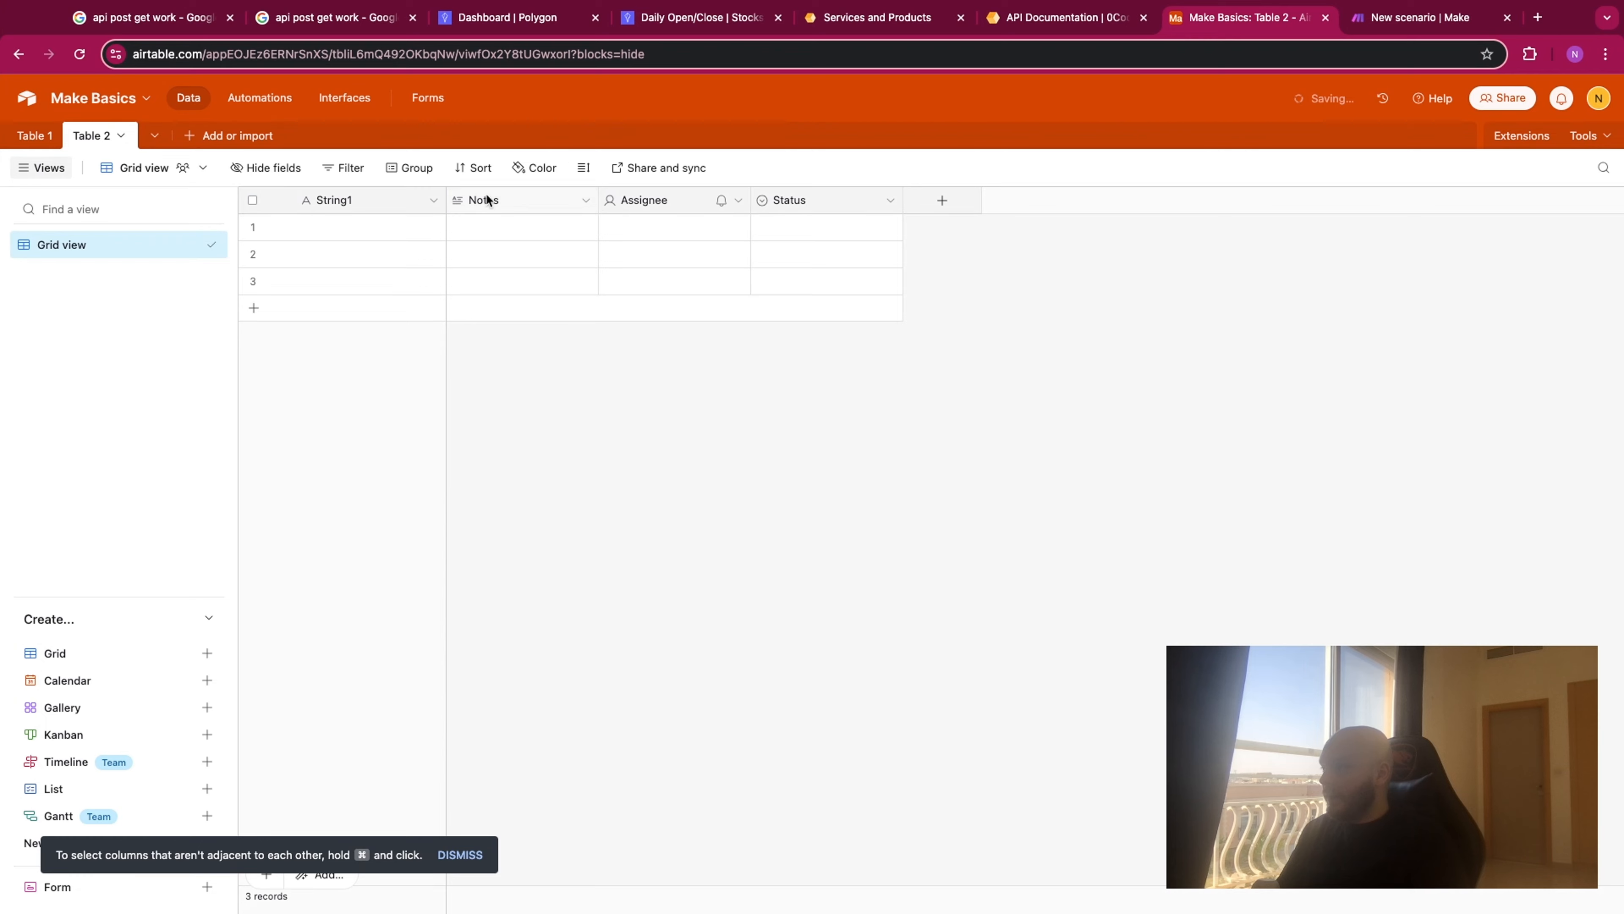
- Rename the Notes field as String2 and change its type to Single line text
{"action": "double_click", "coordinate": [502, 202]}
{"action": "type", "text": "String2"}
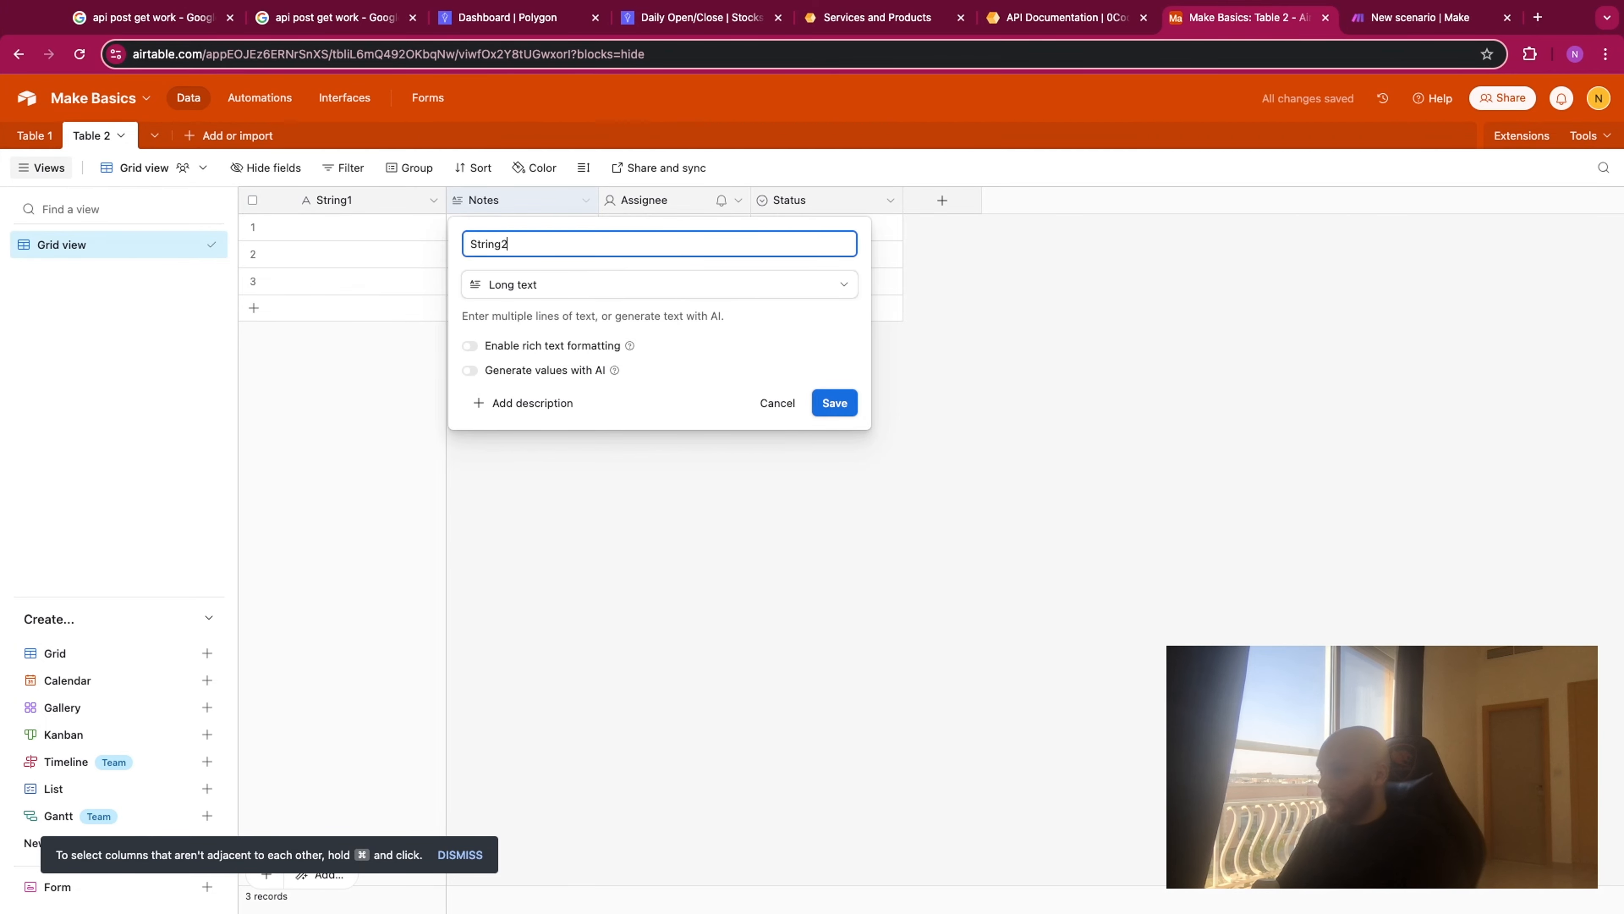
{"action": "left_click", "coordinate": [585, 284]}
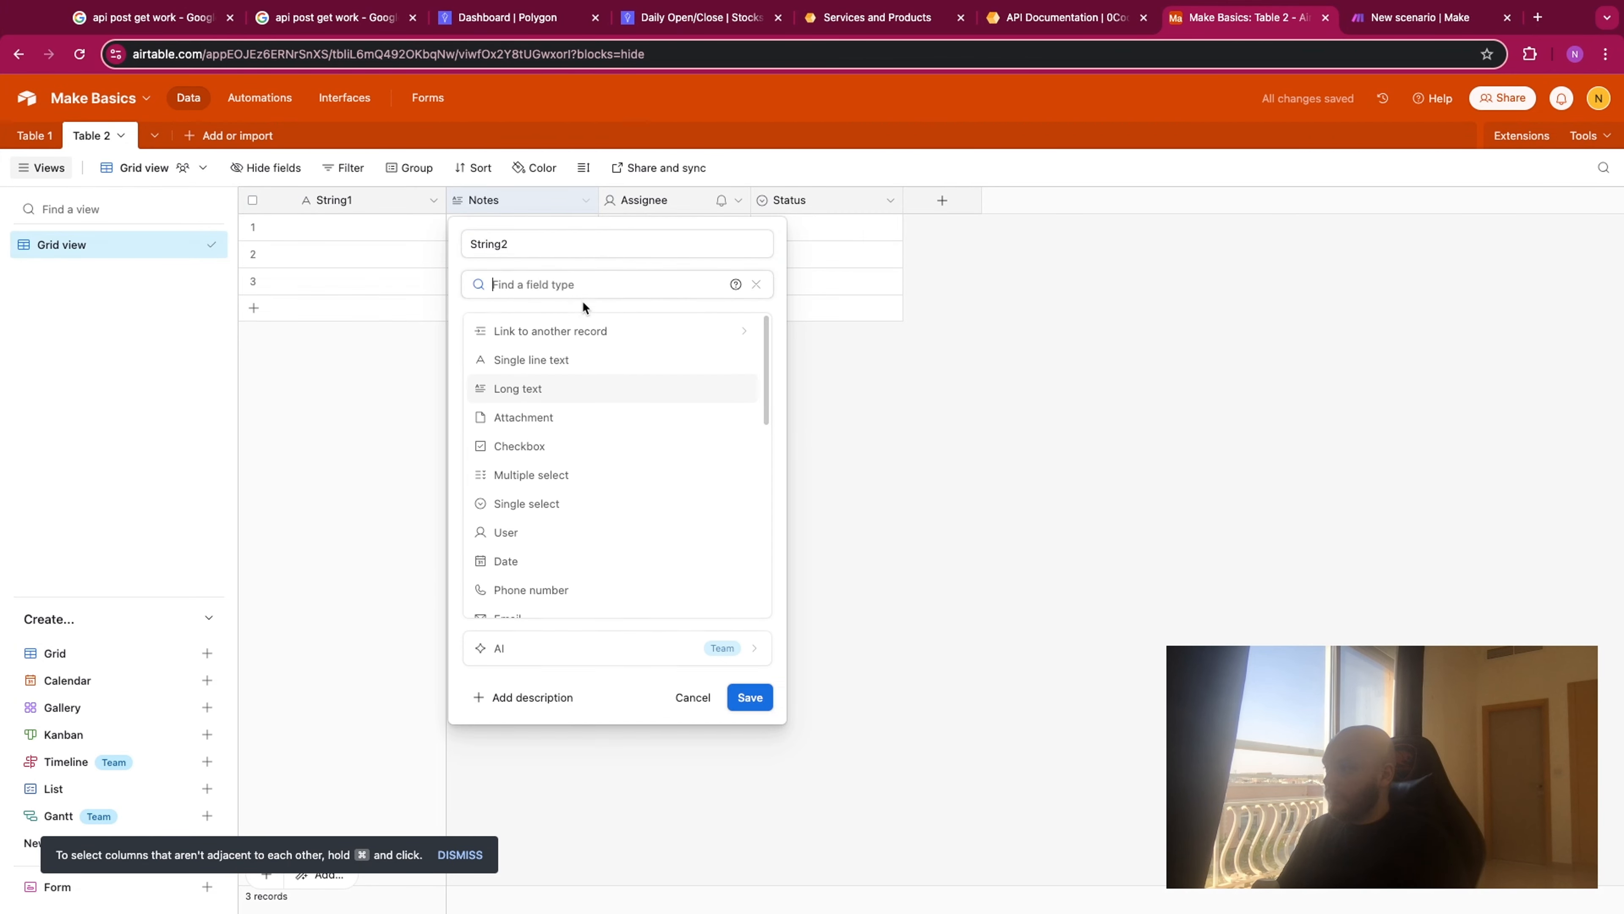
{"action": "left_click", "coordinate": [569, 361]}
{"action": "left_click", "coordinate": [752, 416]}
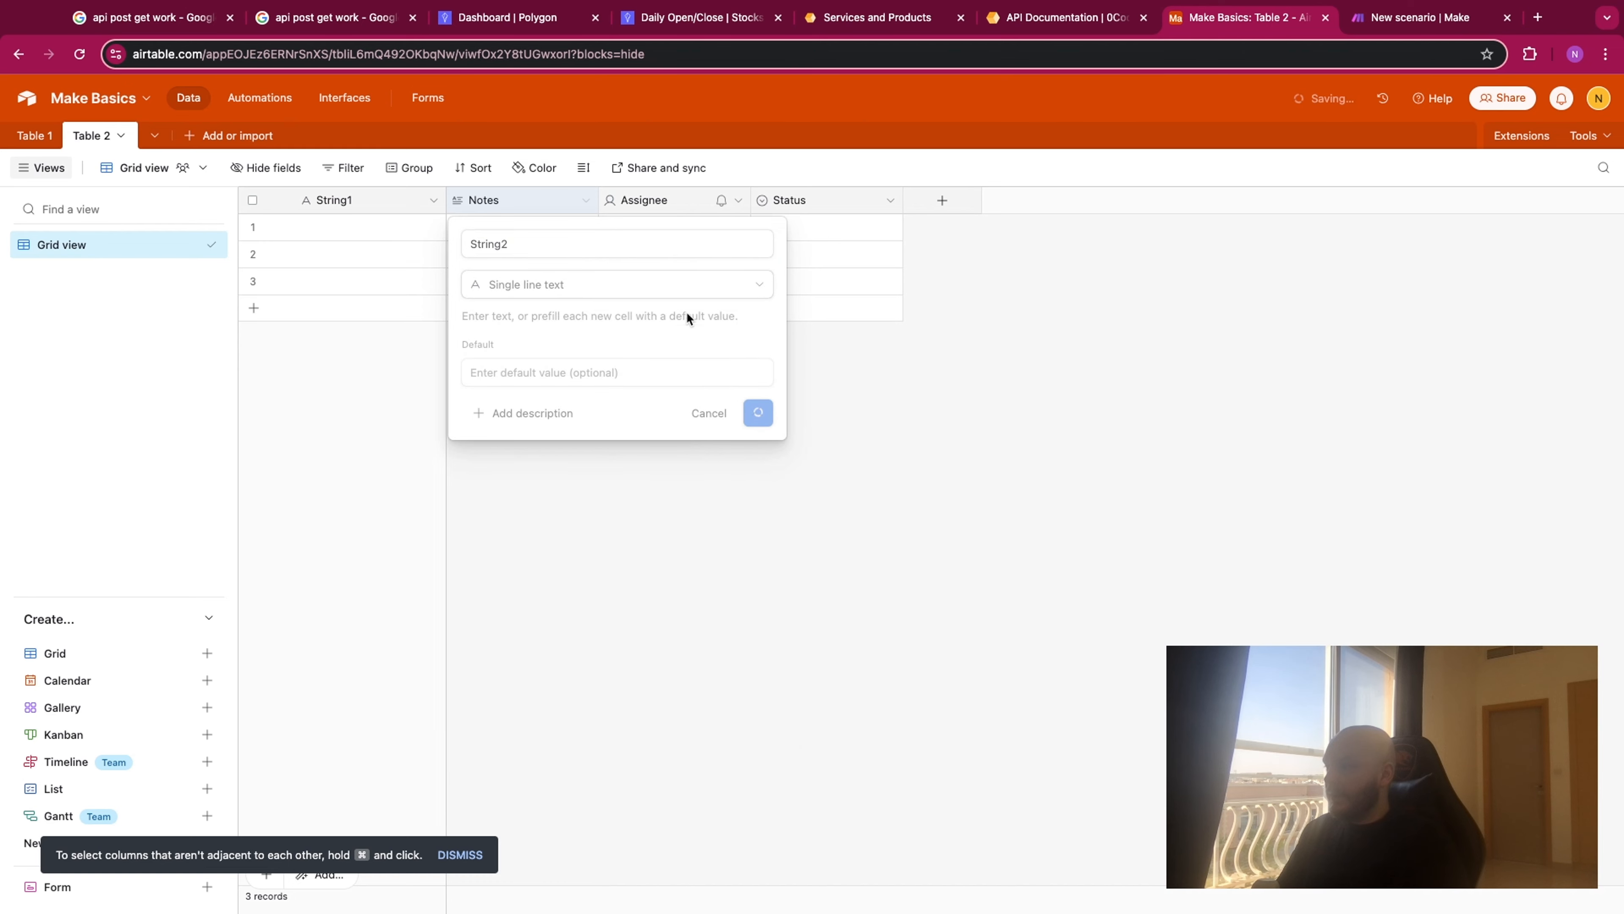
- Turn the Assignee field into a Number field named Similarity with two decimal places, and duplicate it
{"action": "double_click", "coordinate": [663, 204]}
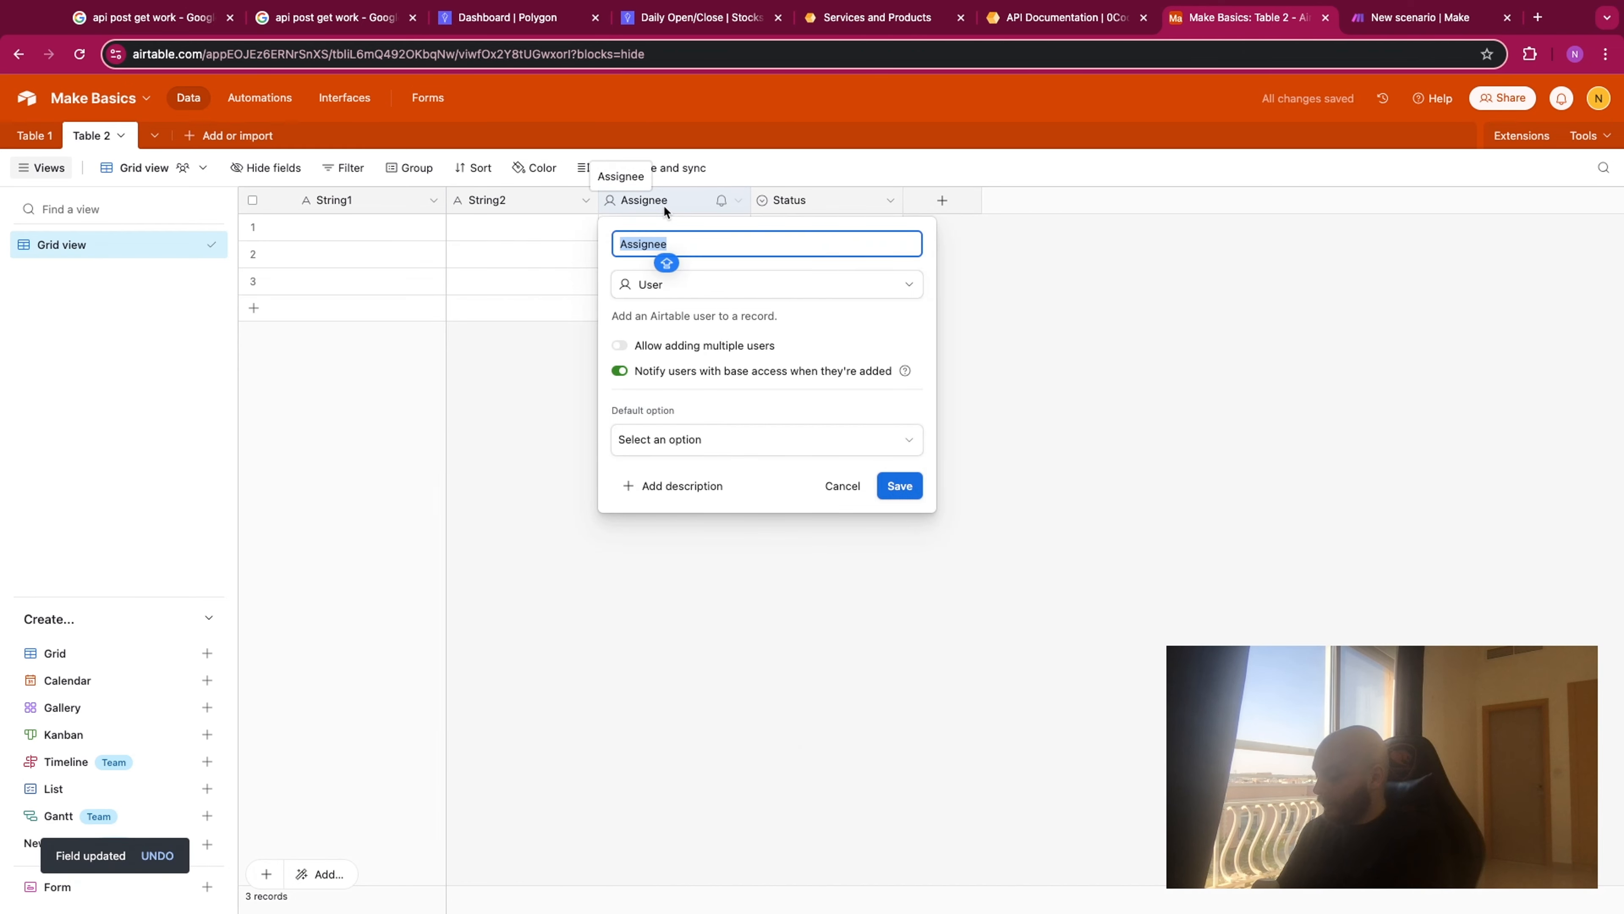
{"action": "type", "text": "Simi"}
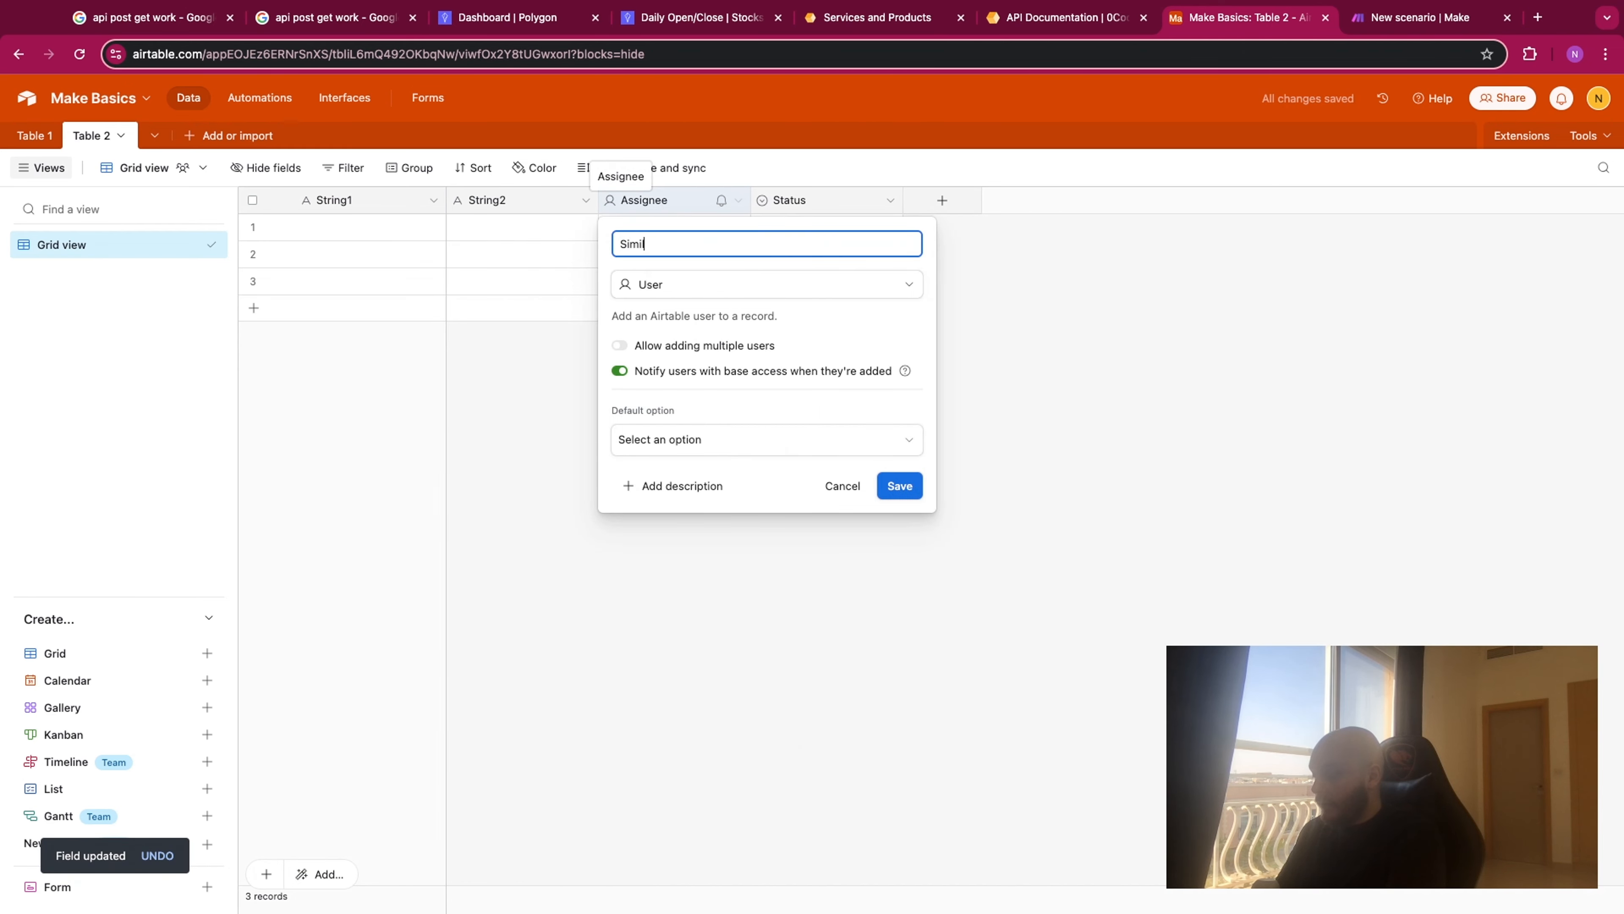
{"action": "type", "text": "larity"}
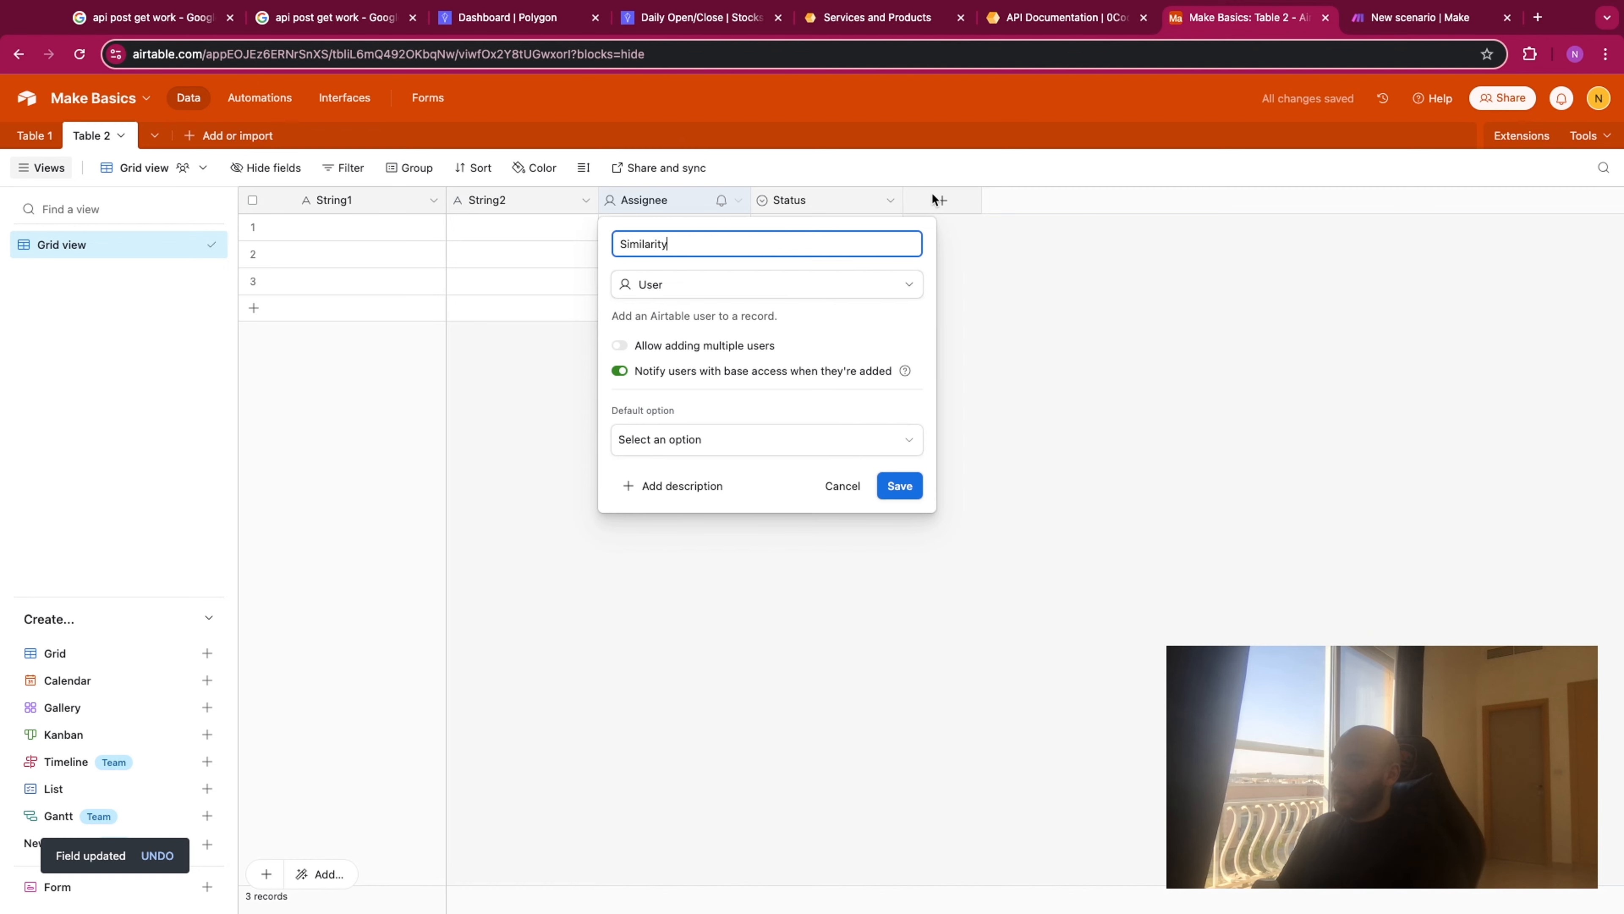
{"action": "left_click", "coordinate": [816, 284]}
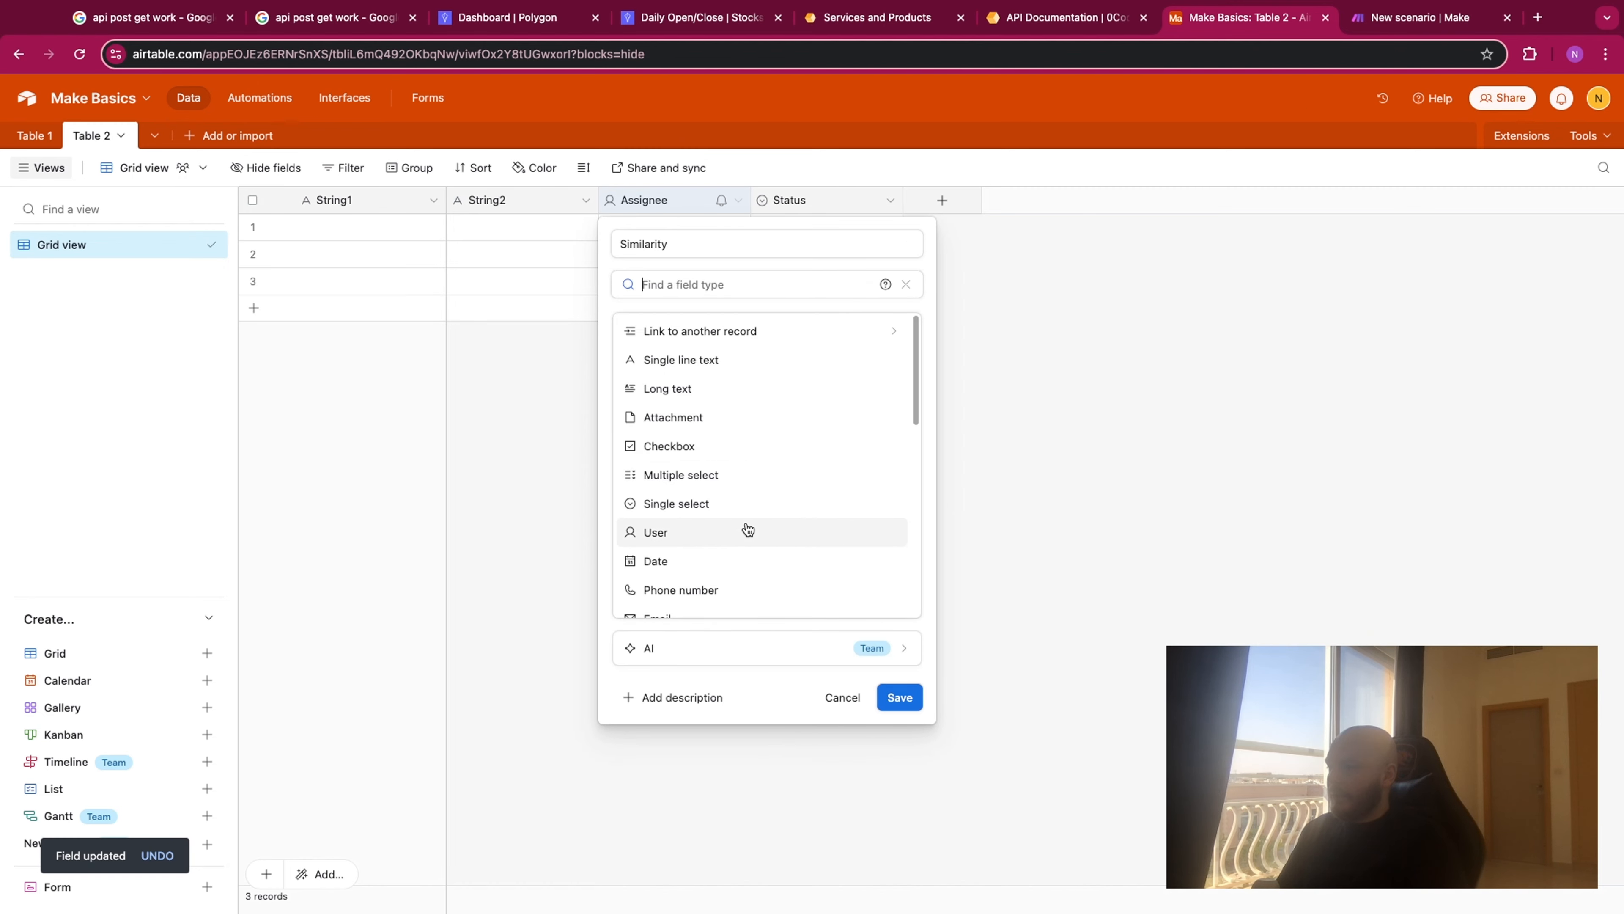
{"action": "scroll", "coordinate": [747, 530], "scroll_direction": "down", "scroll_amount": 1}
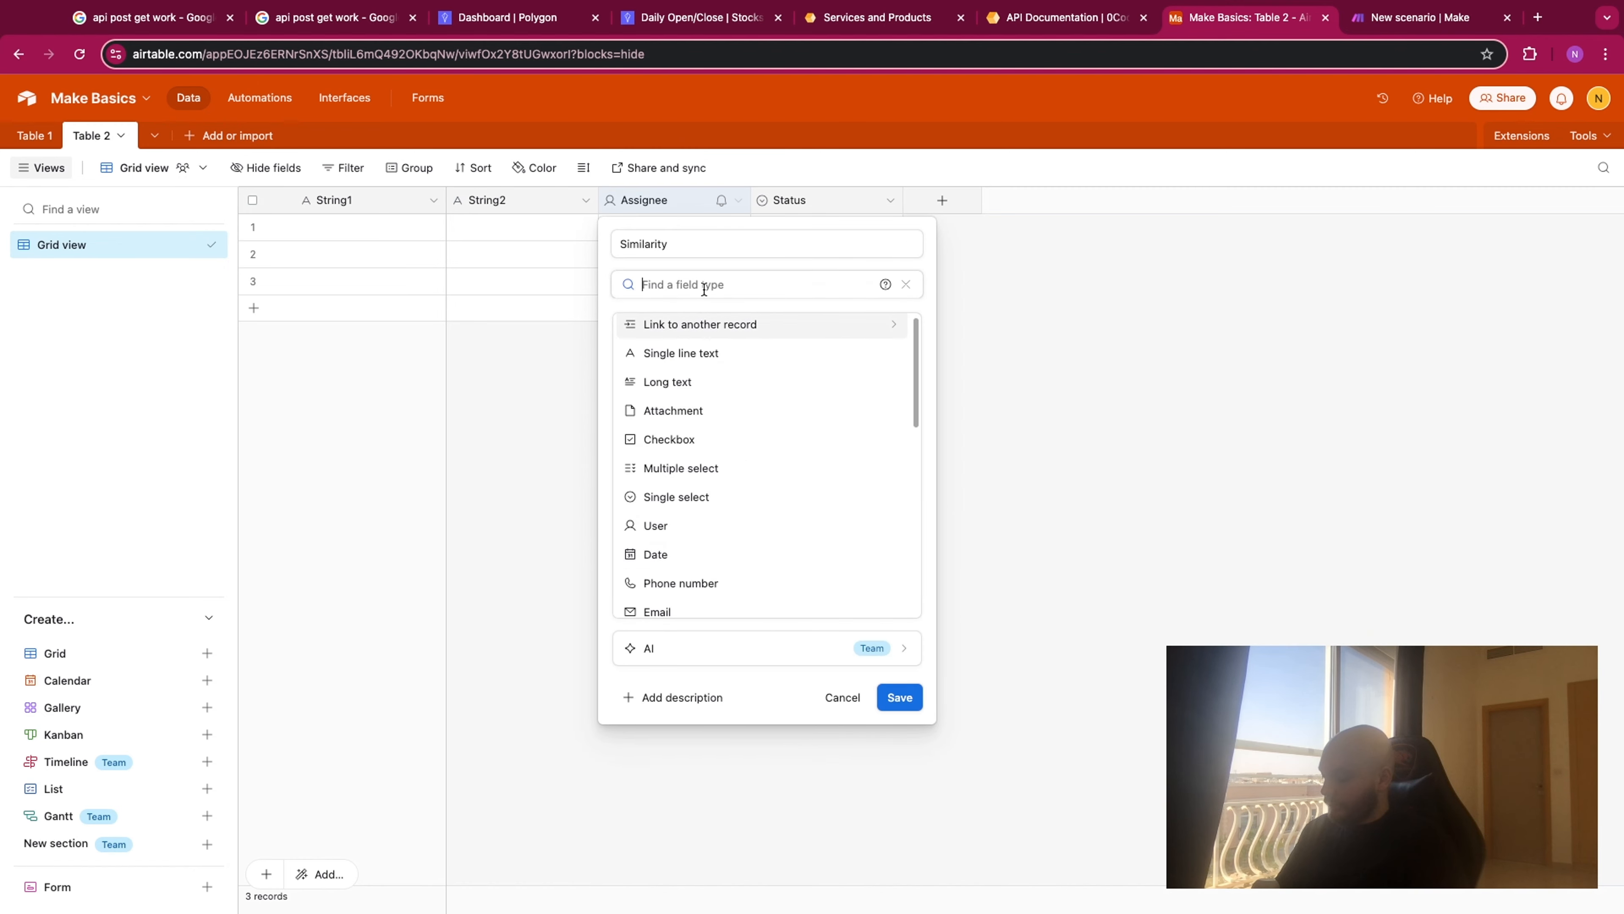
{"action": "type", "text": "numb"}
{"action": "left_click", "coordinate": [725, 334]}
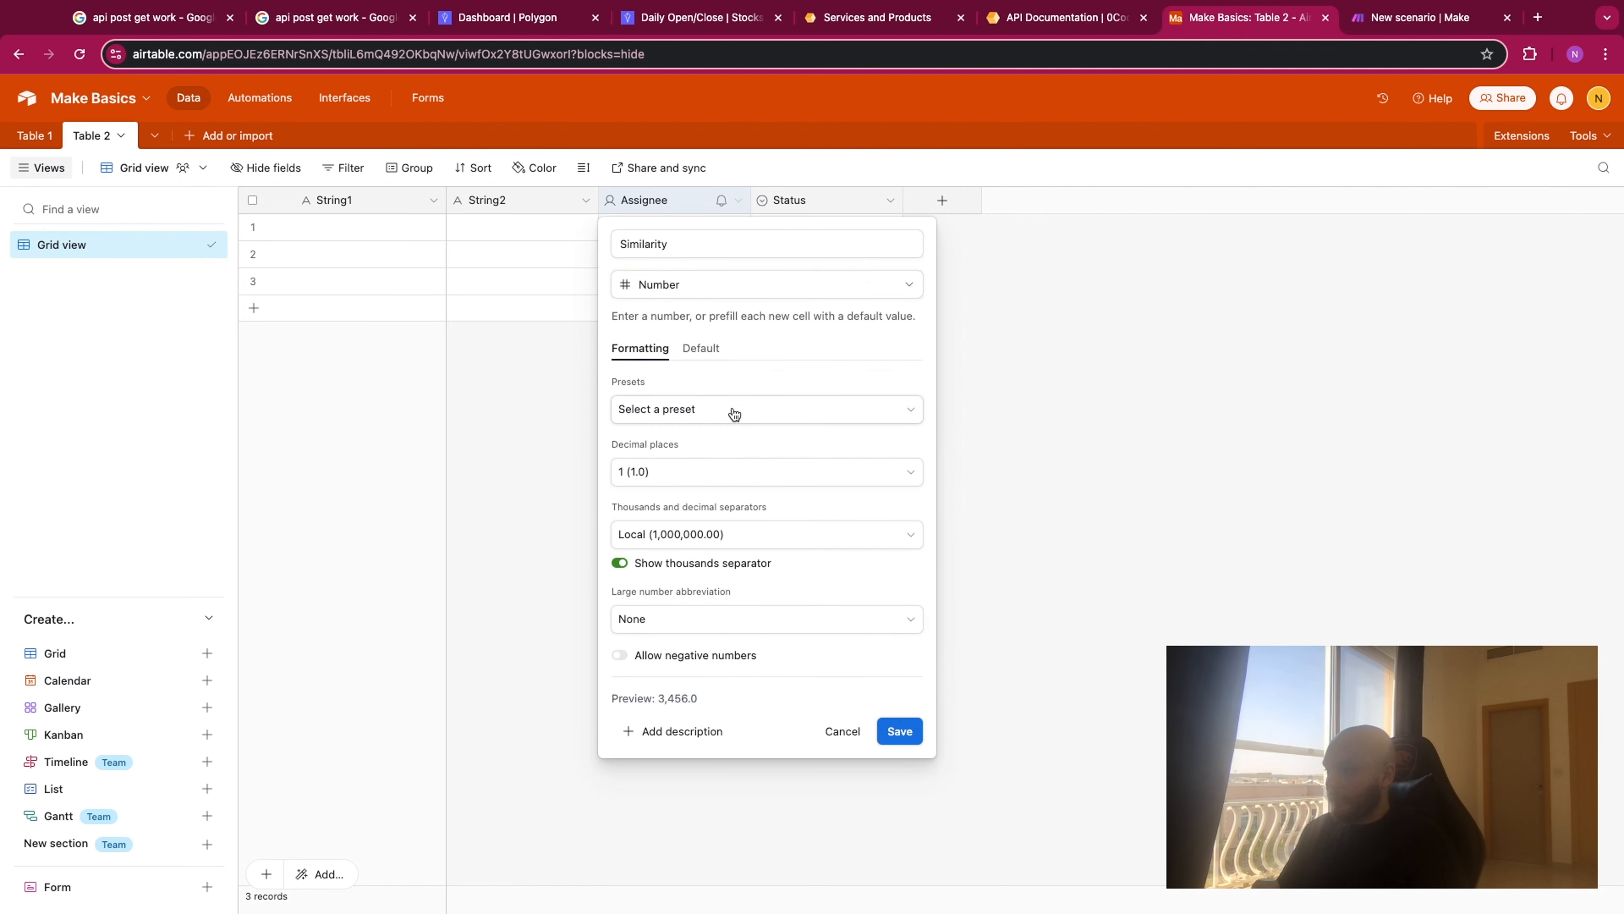
{"action": "left_click", "coordinate": [728, 469]}
{"action": "left_click", "coordinate": [743, 590]}
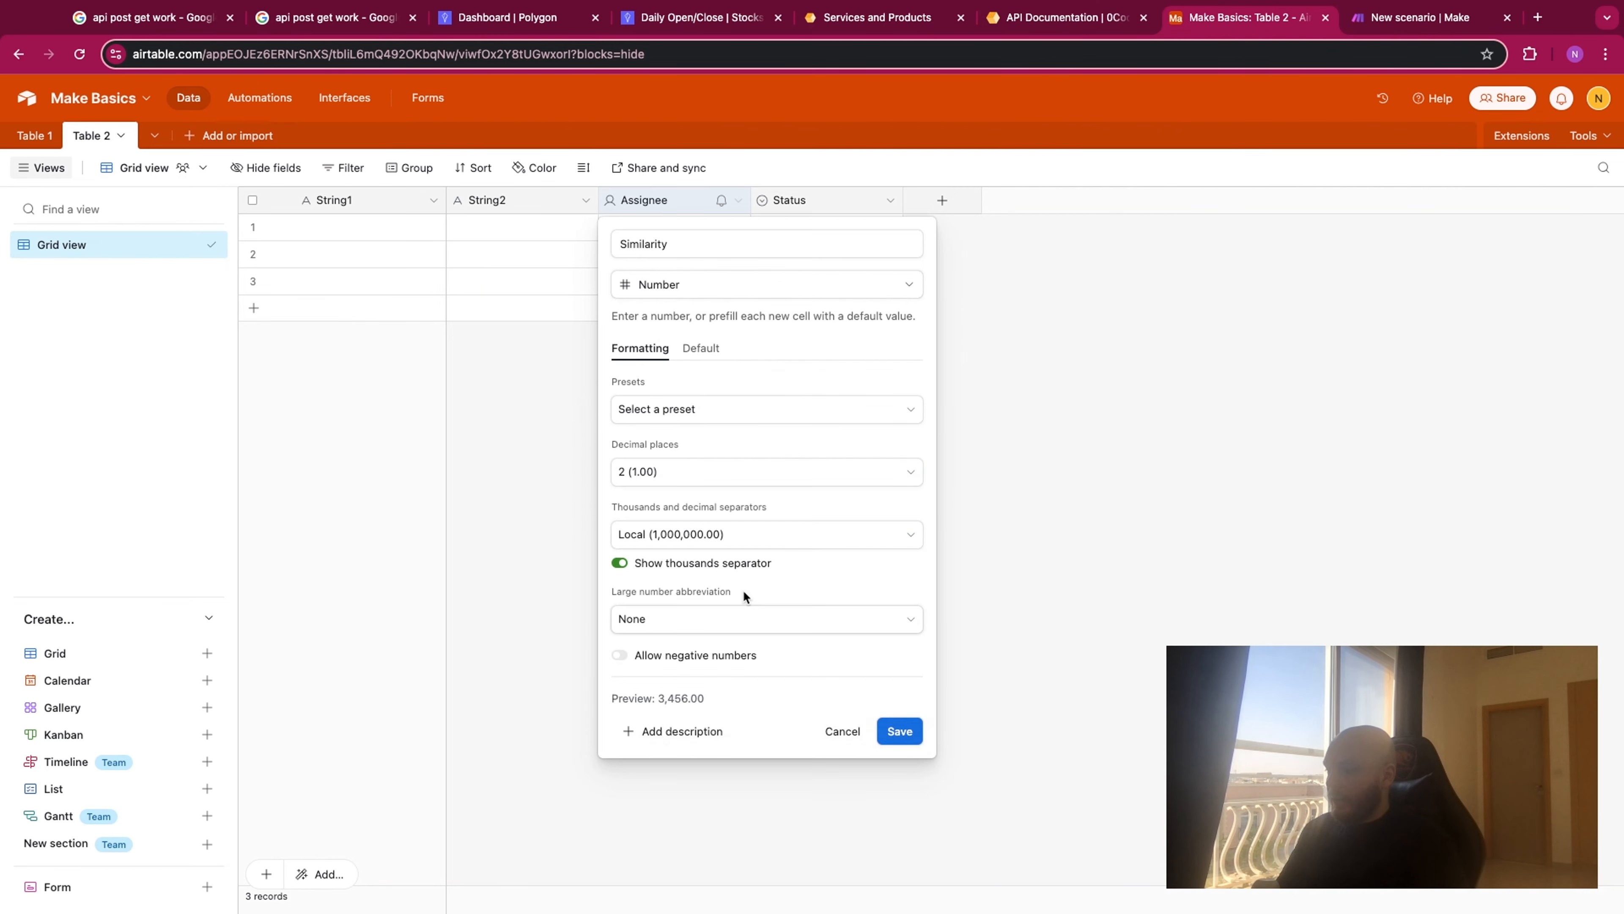
{"action": "left_click", "coordinate": [904, 728]}
{"action": "right_click", "coordinate": [668, 202]}
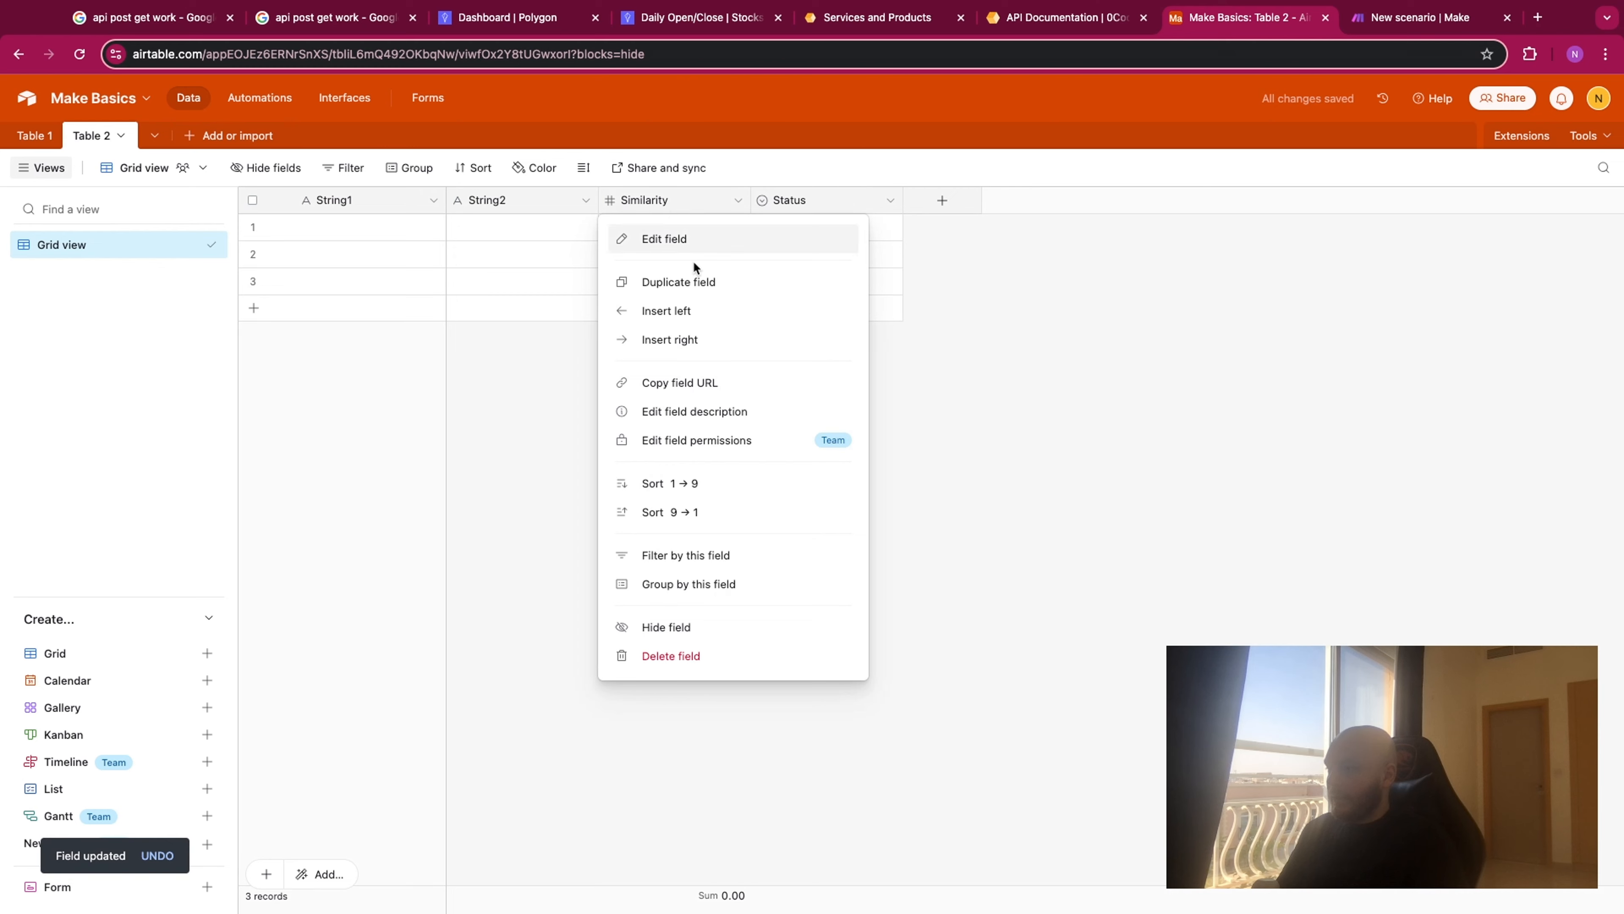
{"action": "left_click", "coordinate": [803, 214]}
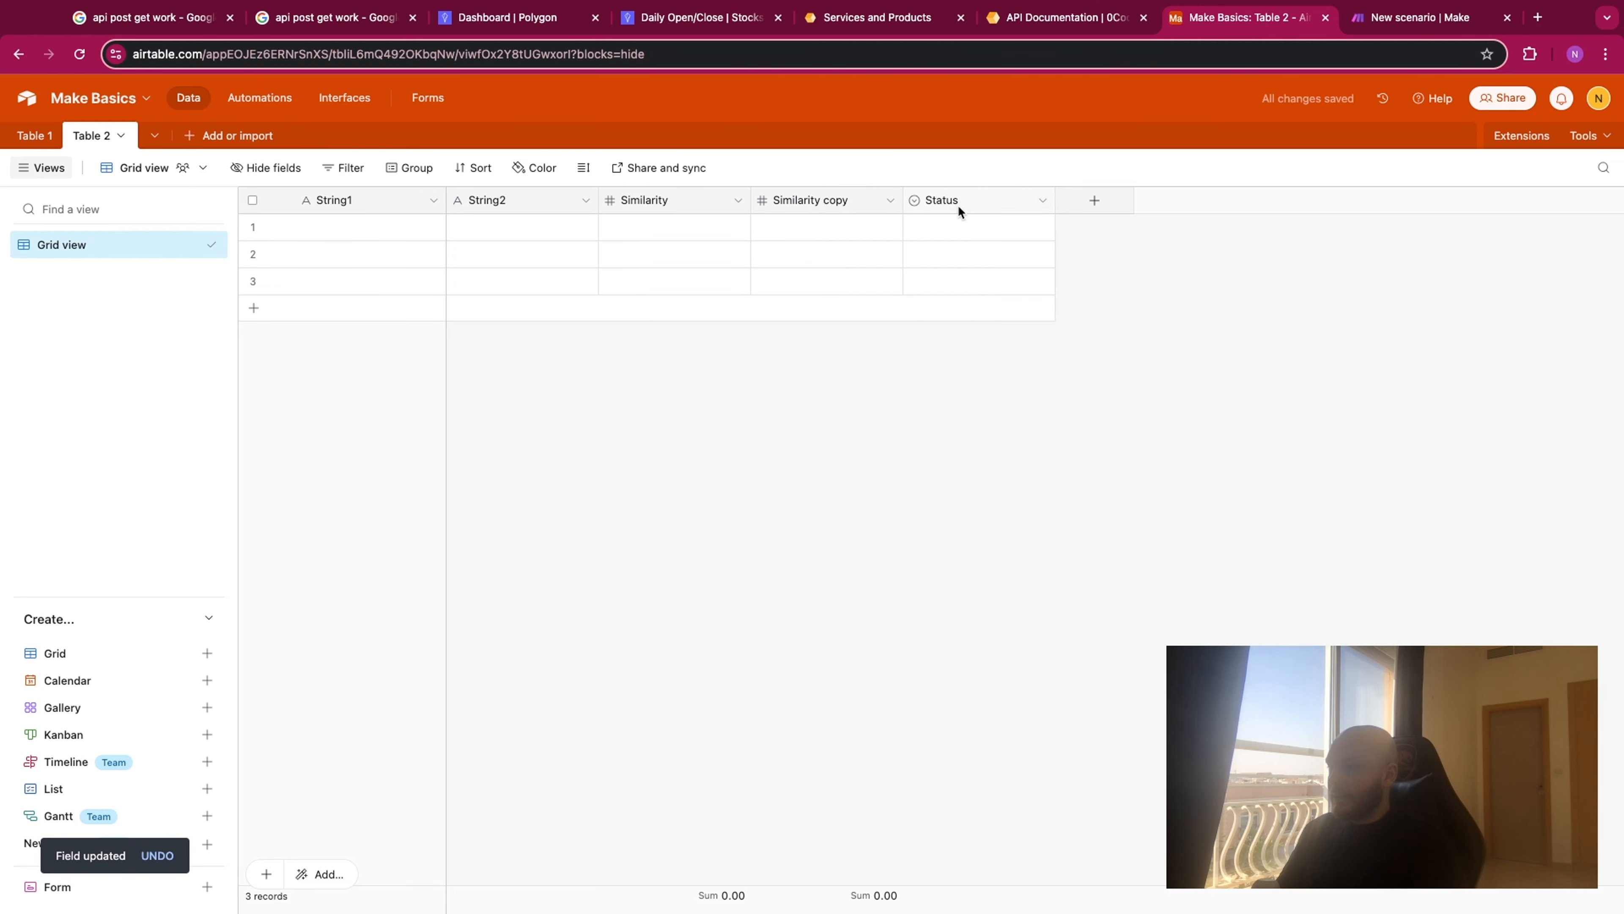
- Rename the Status field as Created Time and change its type to Created time, keeping the default date and time formats
{"action": "right_click", "coordinate": [958, 202]}
{"action": "left_click", "coordinate": [974, 244]}
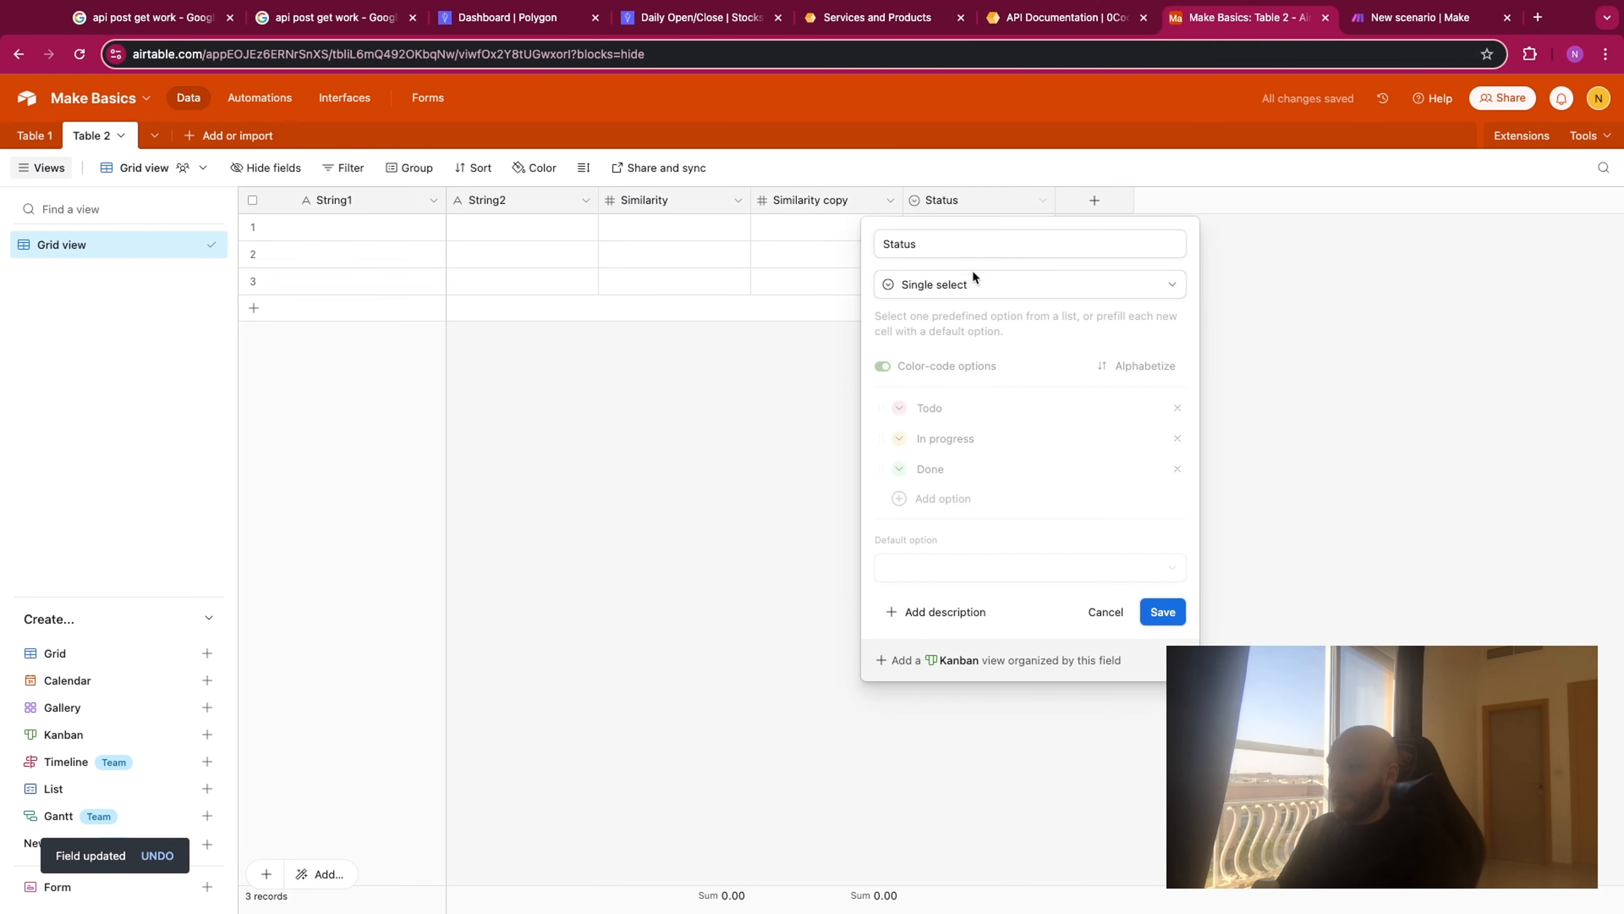
{"action": "left_click", "coordinate": [961, 244]}
{"action": "key", "text": "BackSpace"}
{"action": "key", "text": "BackSpace"}
{"action": "key", "text": "BackSpace"}
{"action": "key", "text": "BackSpace"}
{"action": "key", "text": "BackSpace"}
{"action": "key", "text": "BackSpace"}
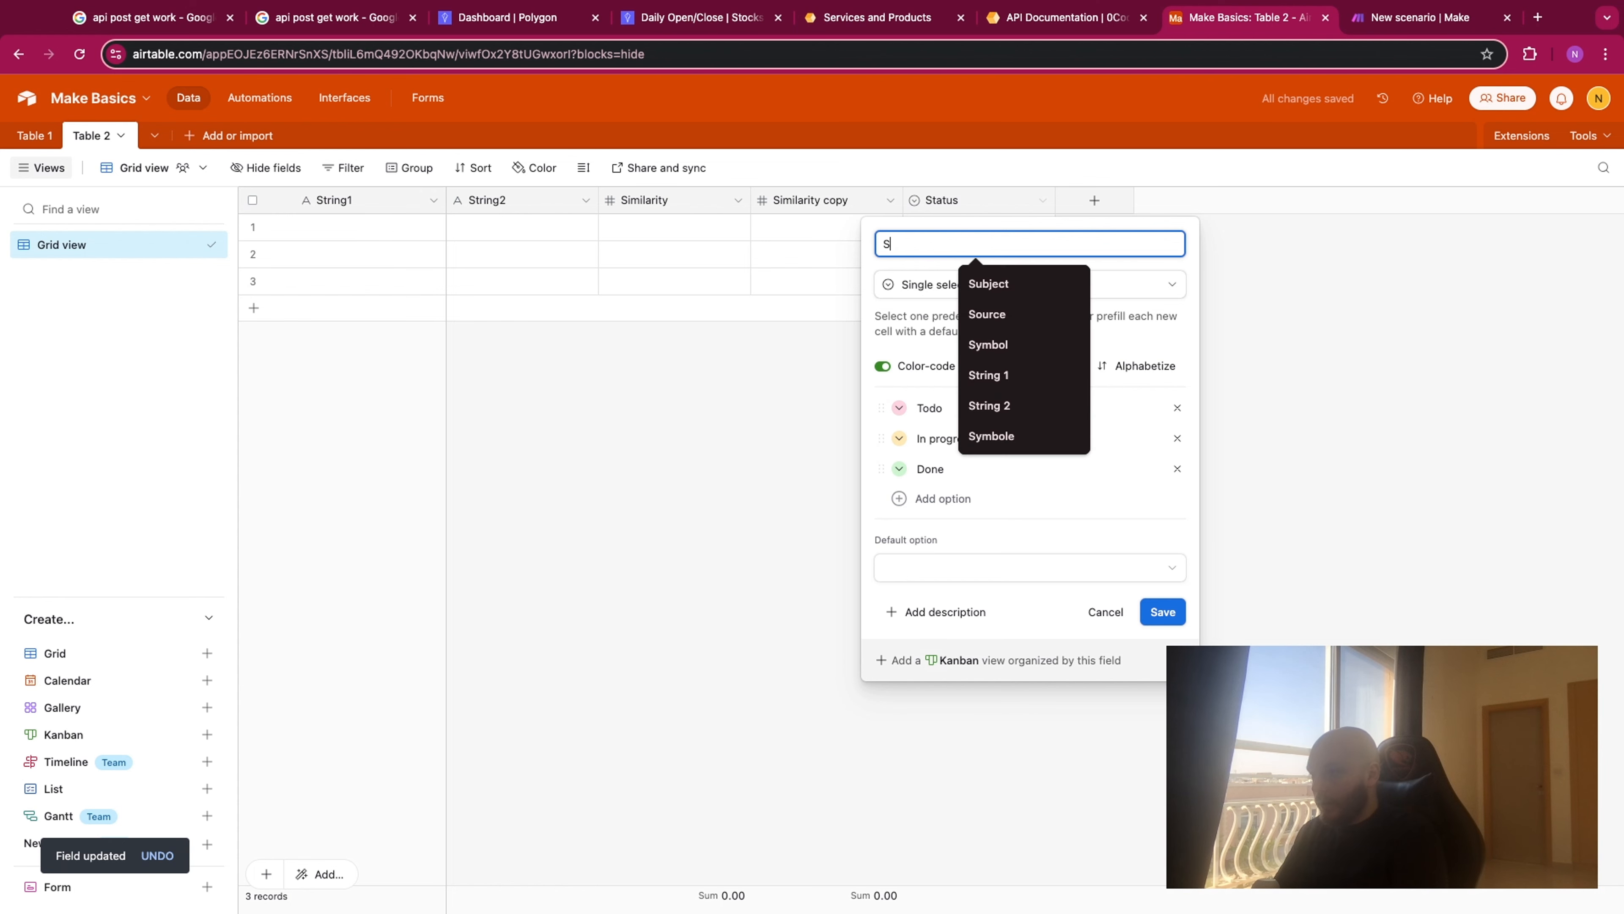
{"action": "type", "text": "Created "}
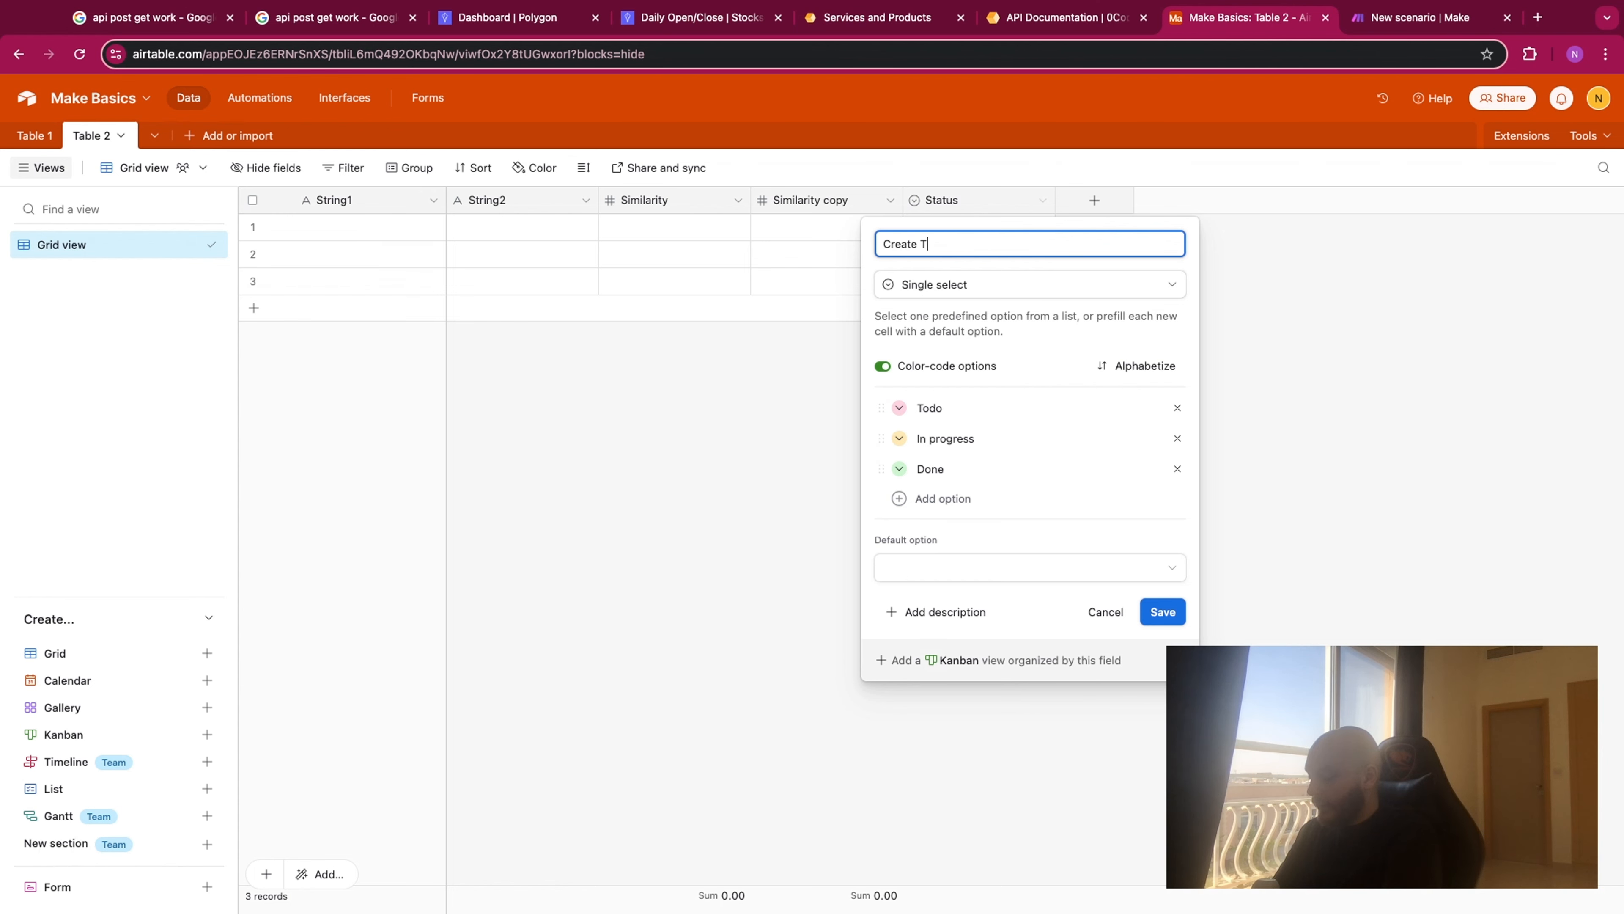
{"action": "type", "text": "Time"}
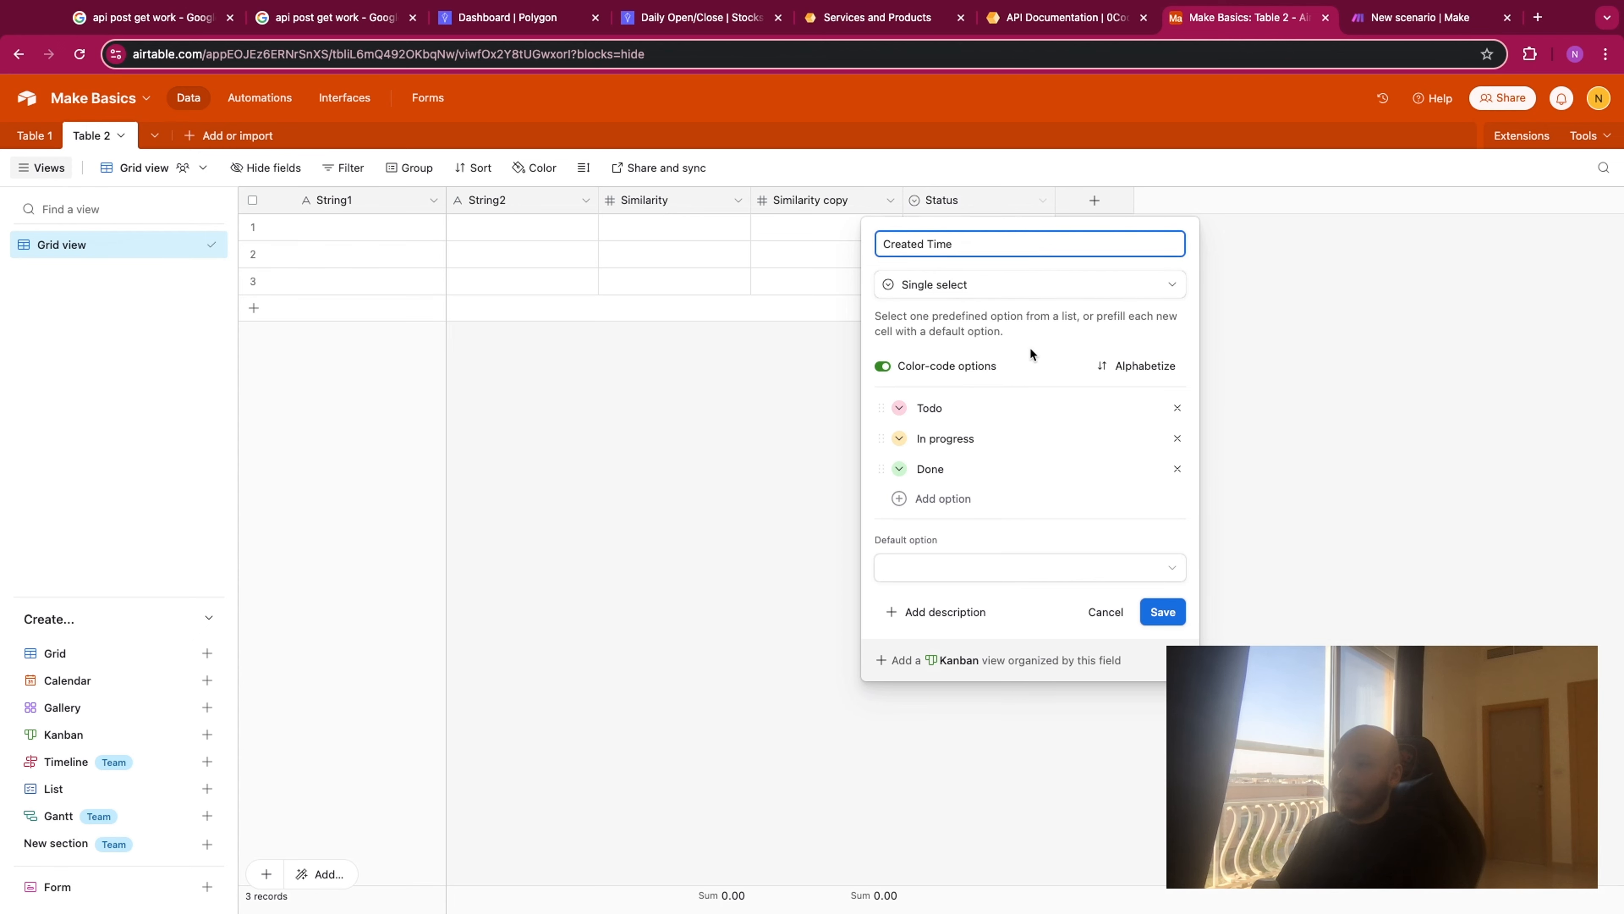
{"action": "left_click", "coordinate": [1000, 288]}
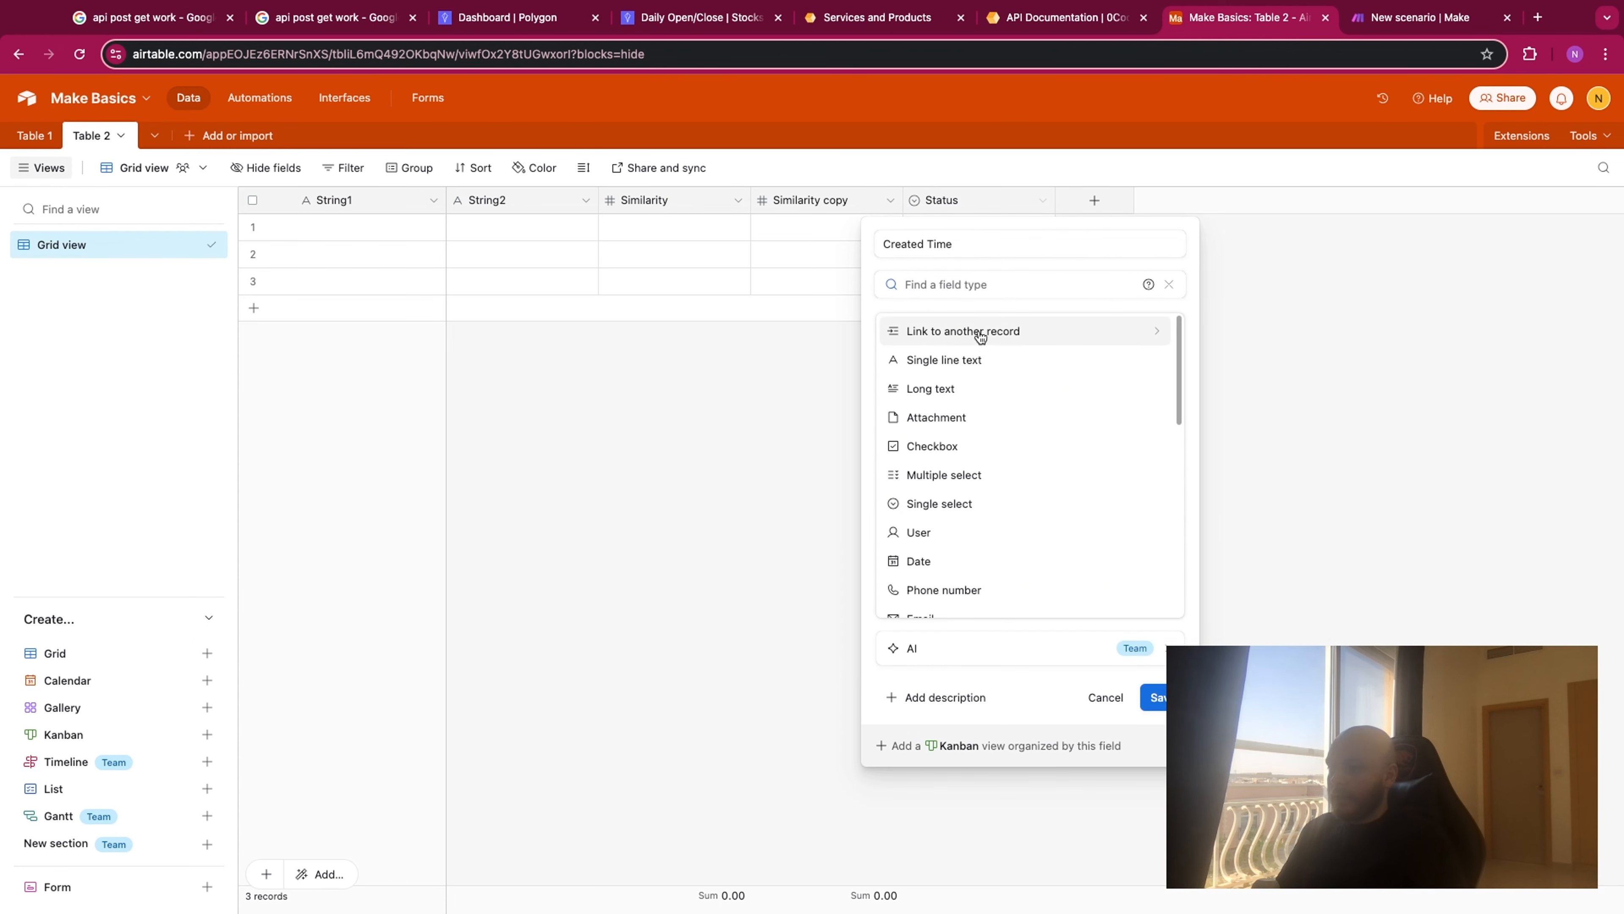
{"action": "type", "text": "cre"}
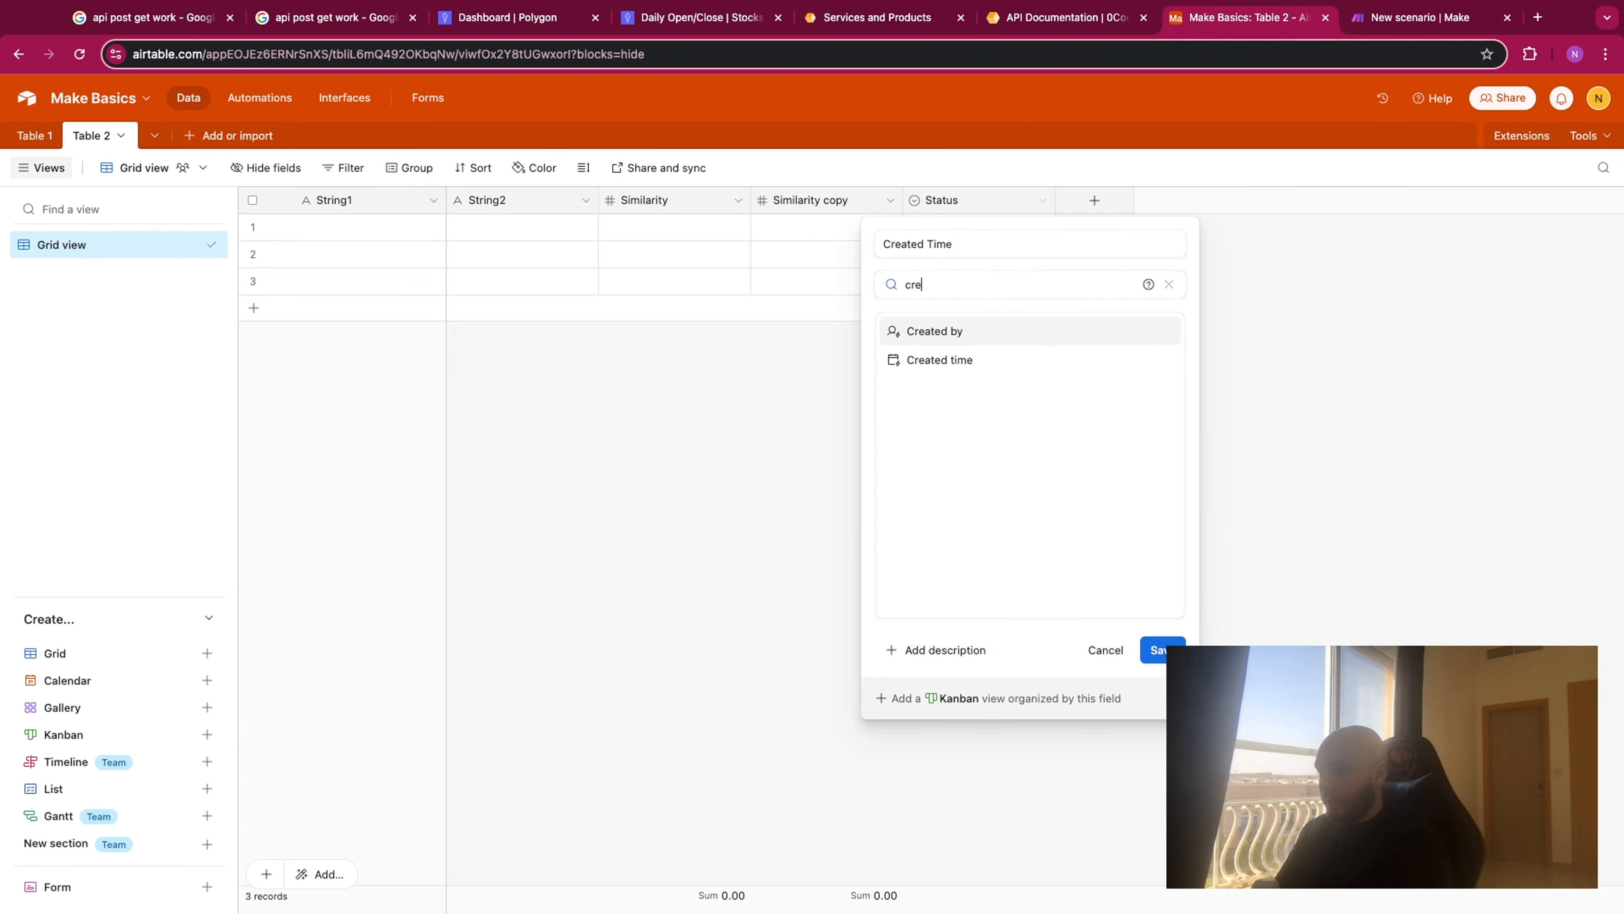
{"action": "type", "text": "ate"}
{"action": "left_click", "coordinate": [938, 361]}
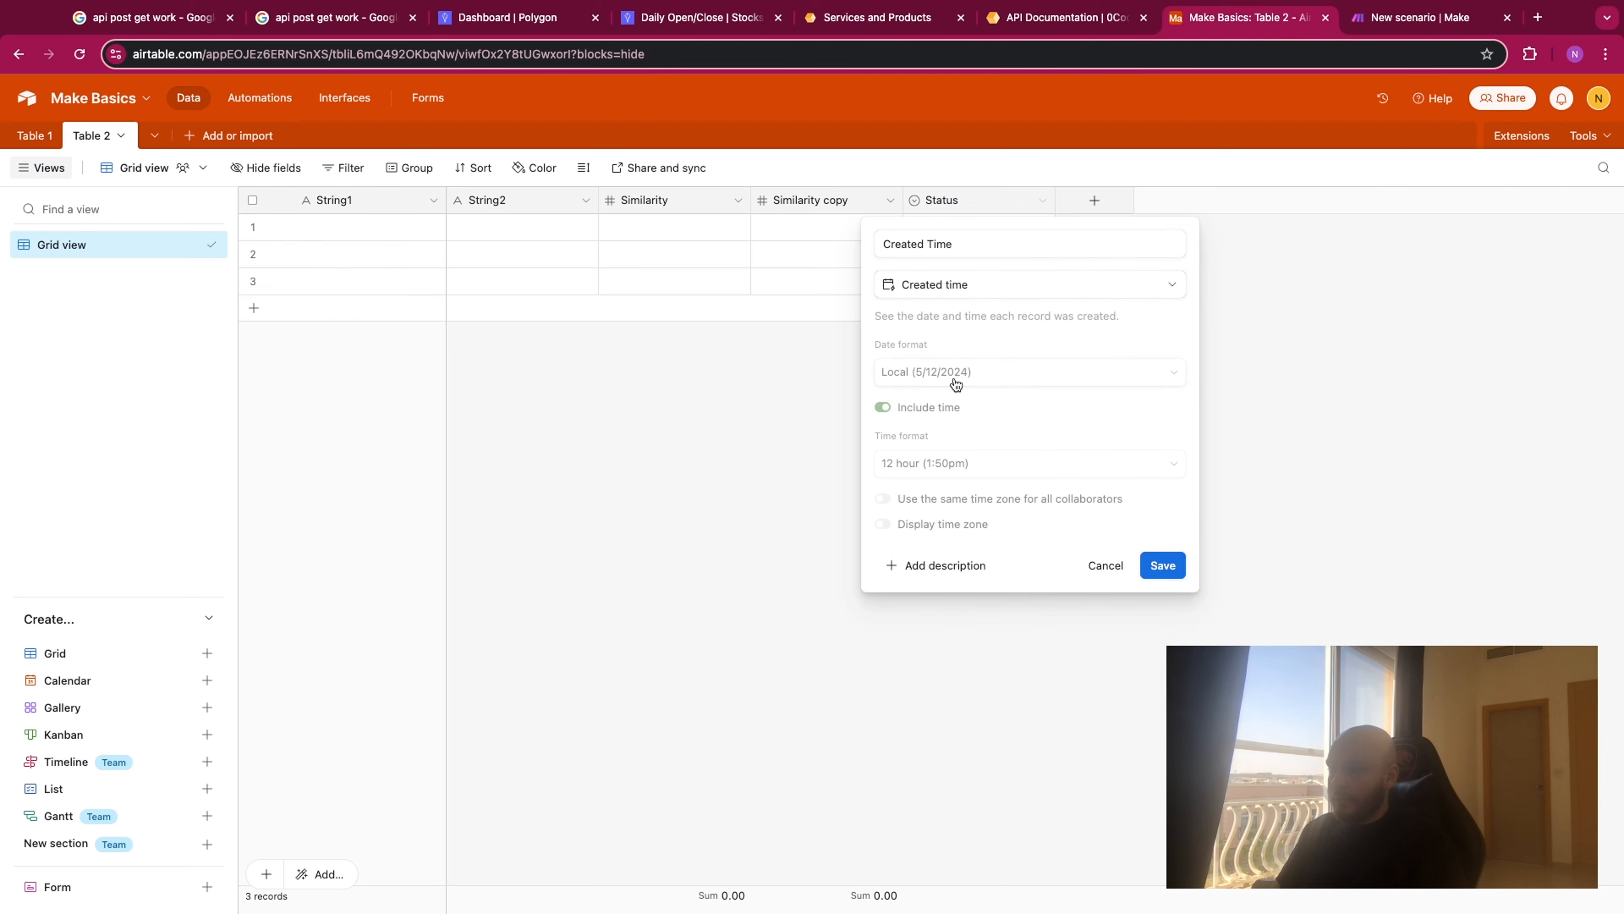
{"action": "left_click", "coordinate": [1165, 564]}
- Rename the duplicate of the Similarity field as Distance
{"action": "double_click", "coordinate": [796, 199]}
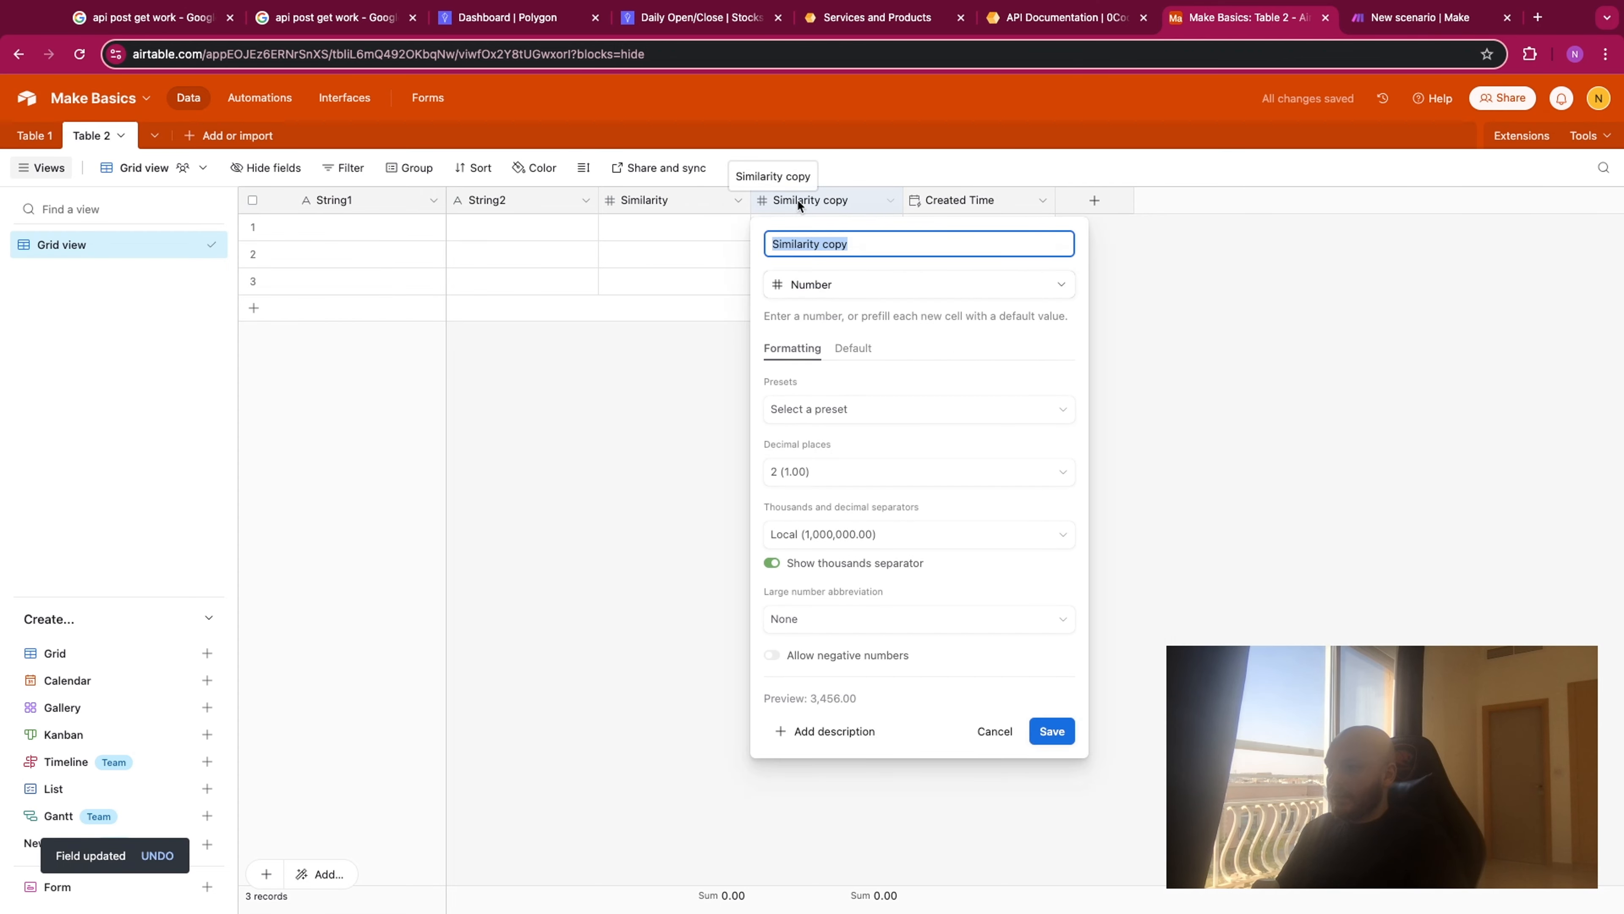
{"action": "type", "text": "Distance"}
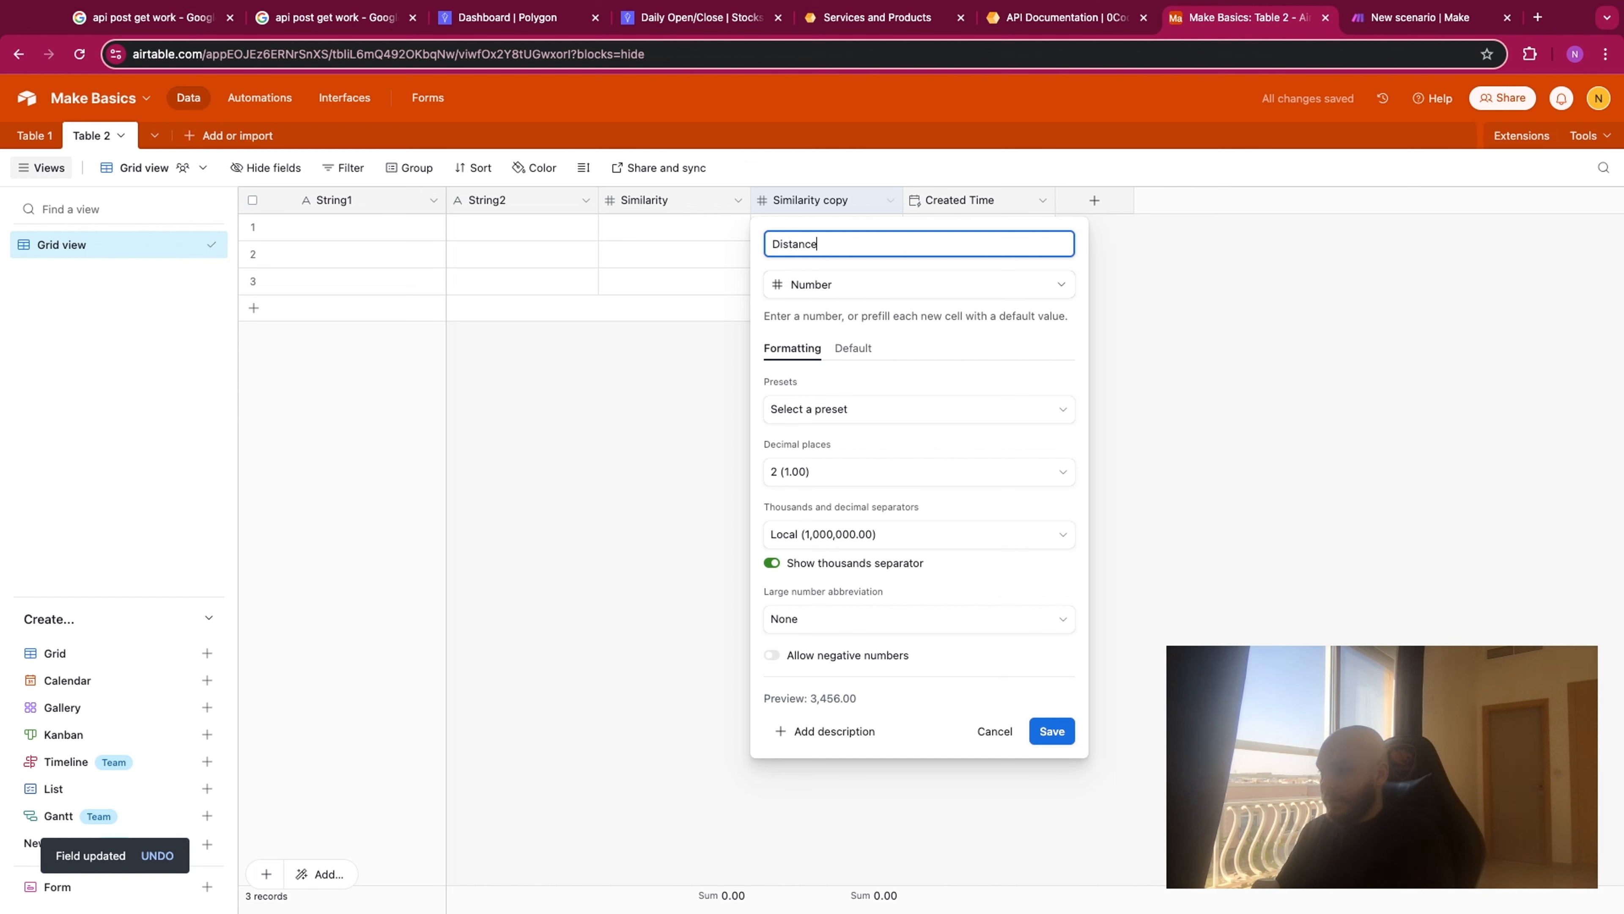
{"action": "left_click", "coordinate": [1052, 730]}
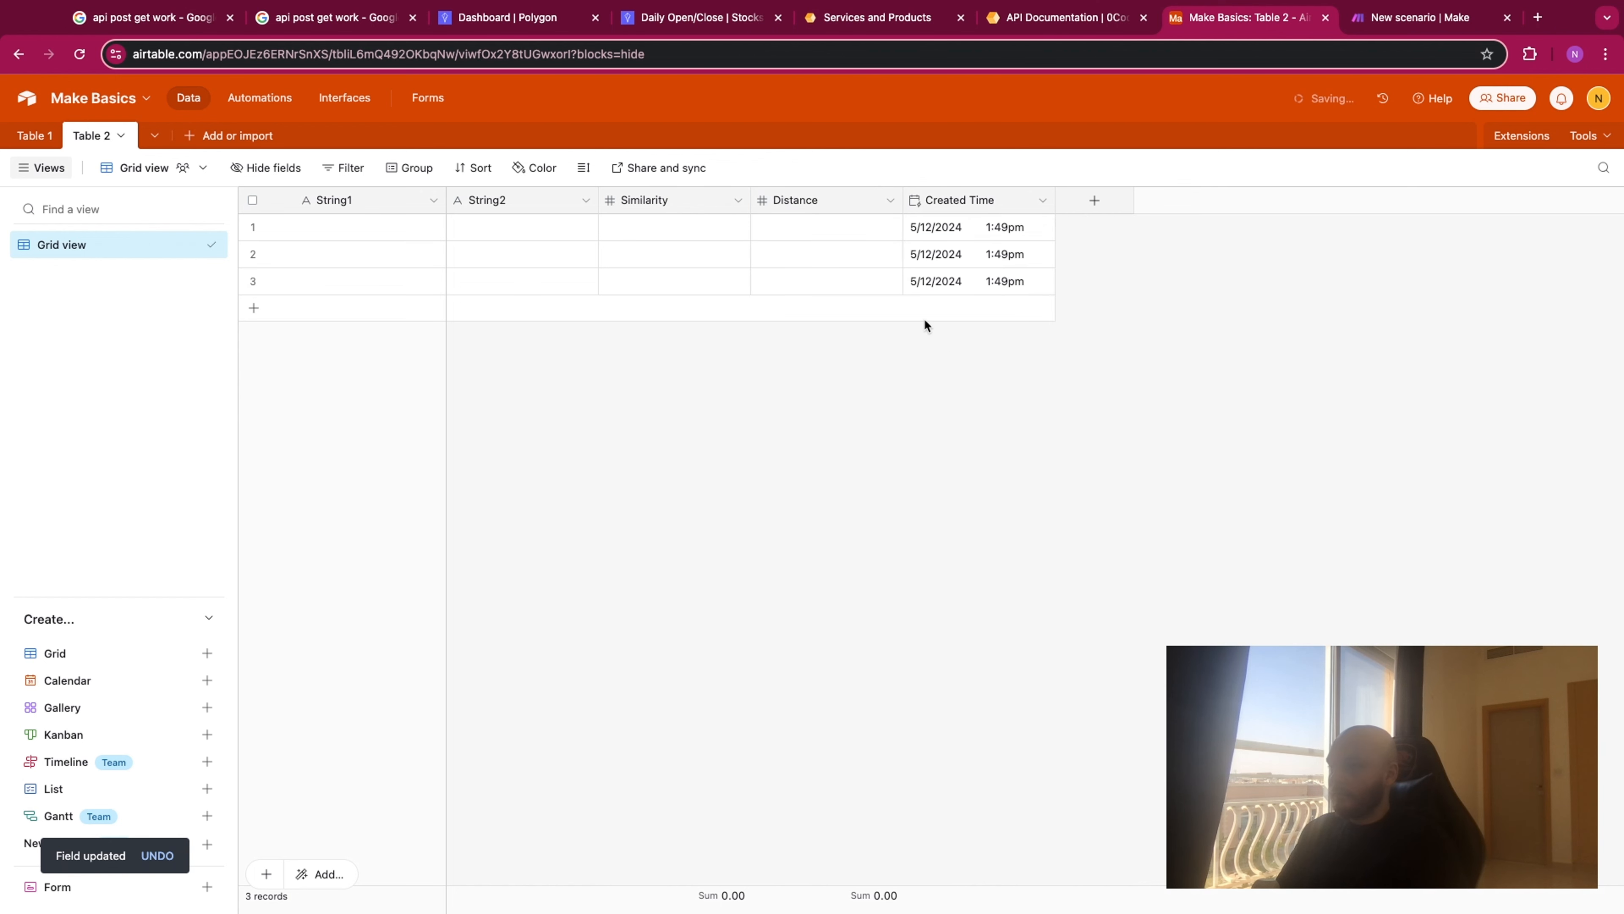
- Delete all the empty records from Table 2
{"action": "left_click", "coordinate": [253, 200]}
{"action": "right_click", "coordinate": [264, 224]}
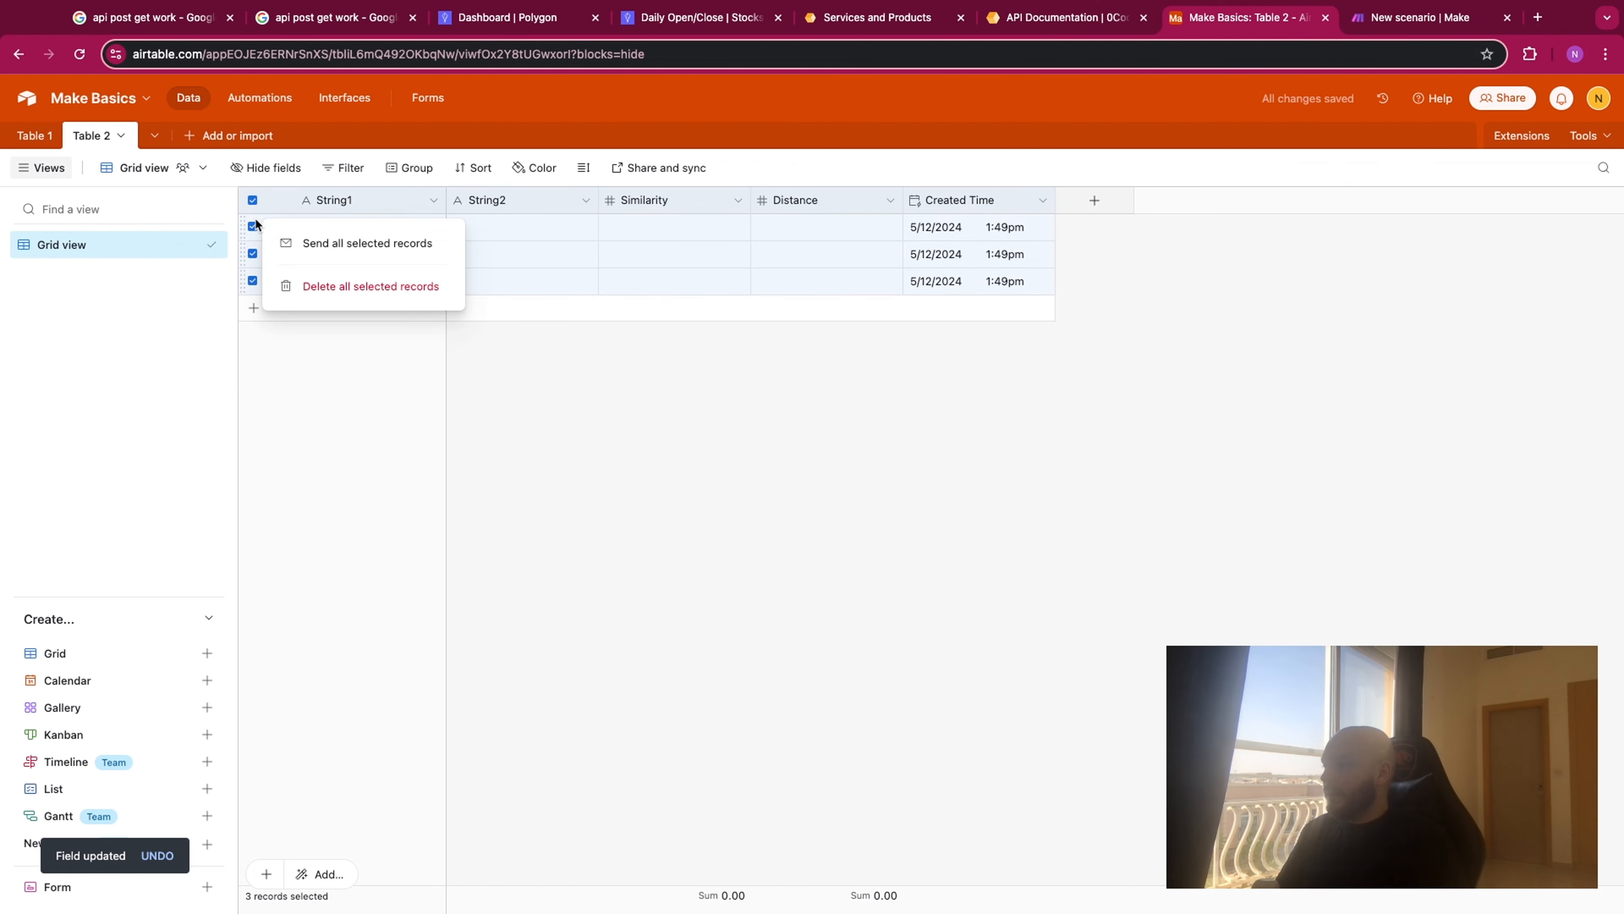
{"action": "left_click", "coordinate": [306, 282]}
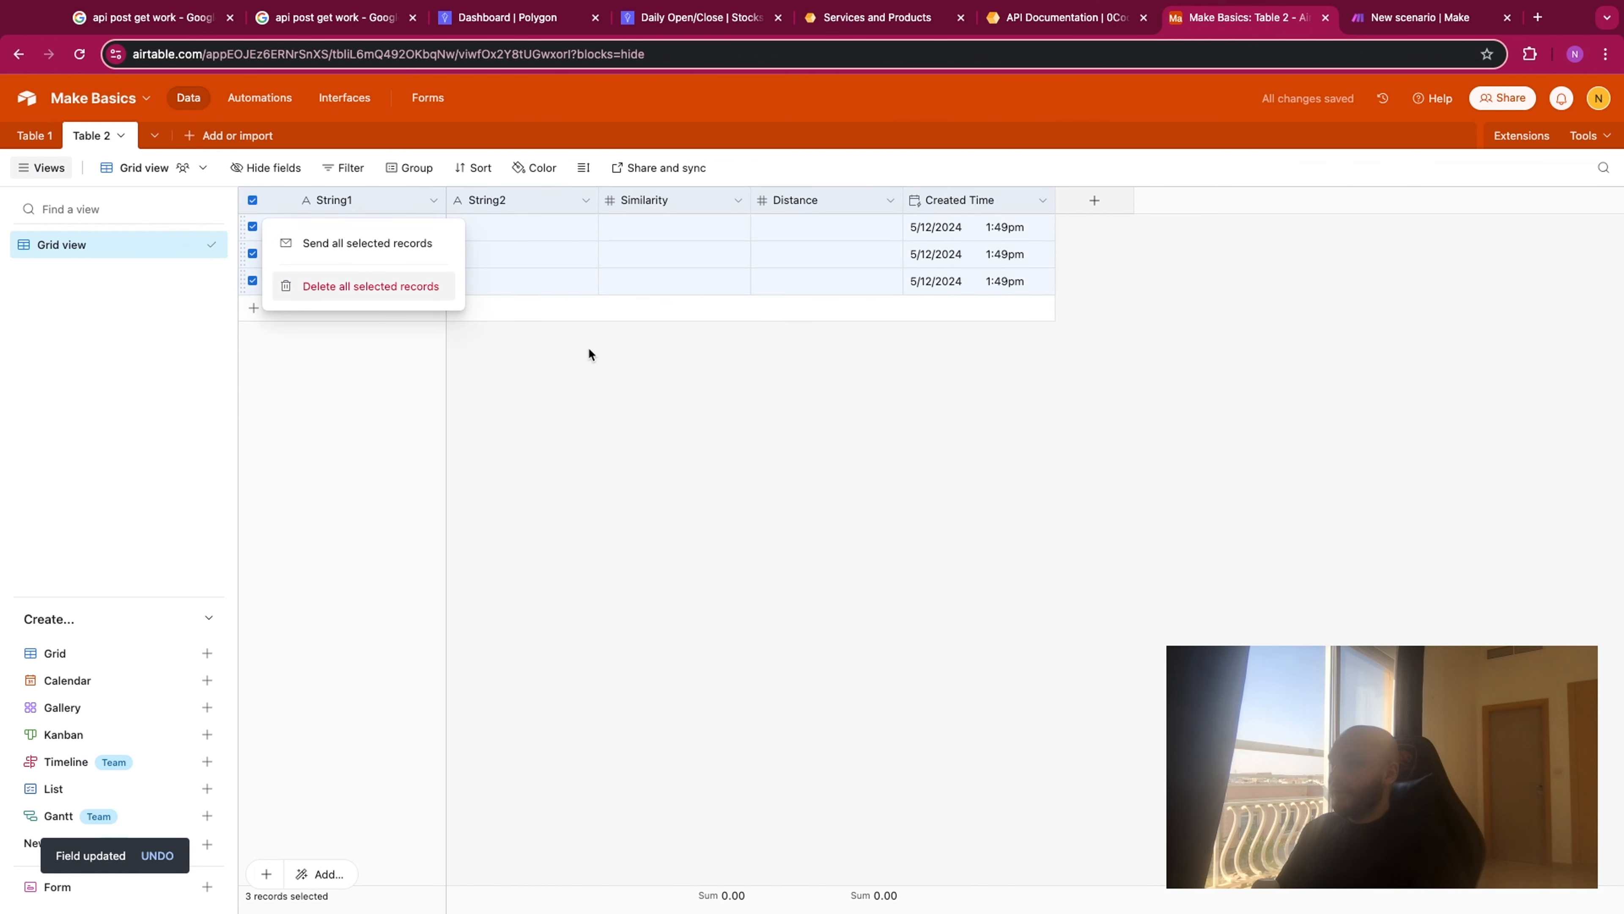
- Switch to the Make scenario, link the Airtable Watch Records module to 0CodeKit, and set its source to Table 2 of the Make Basics base
{"action": "left_click", "coordinate": [1394, 21]}
{"action": "left_click_drag", "start_coordinate": [627, 328], "coordinate": [761, 306]}
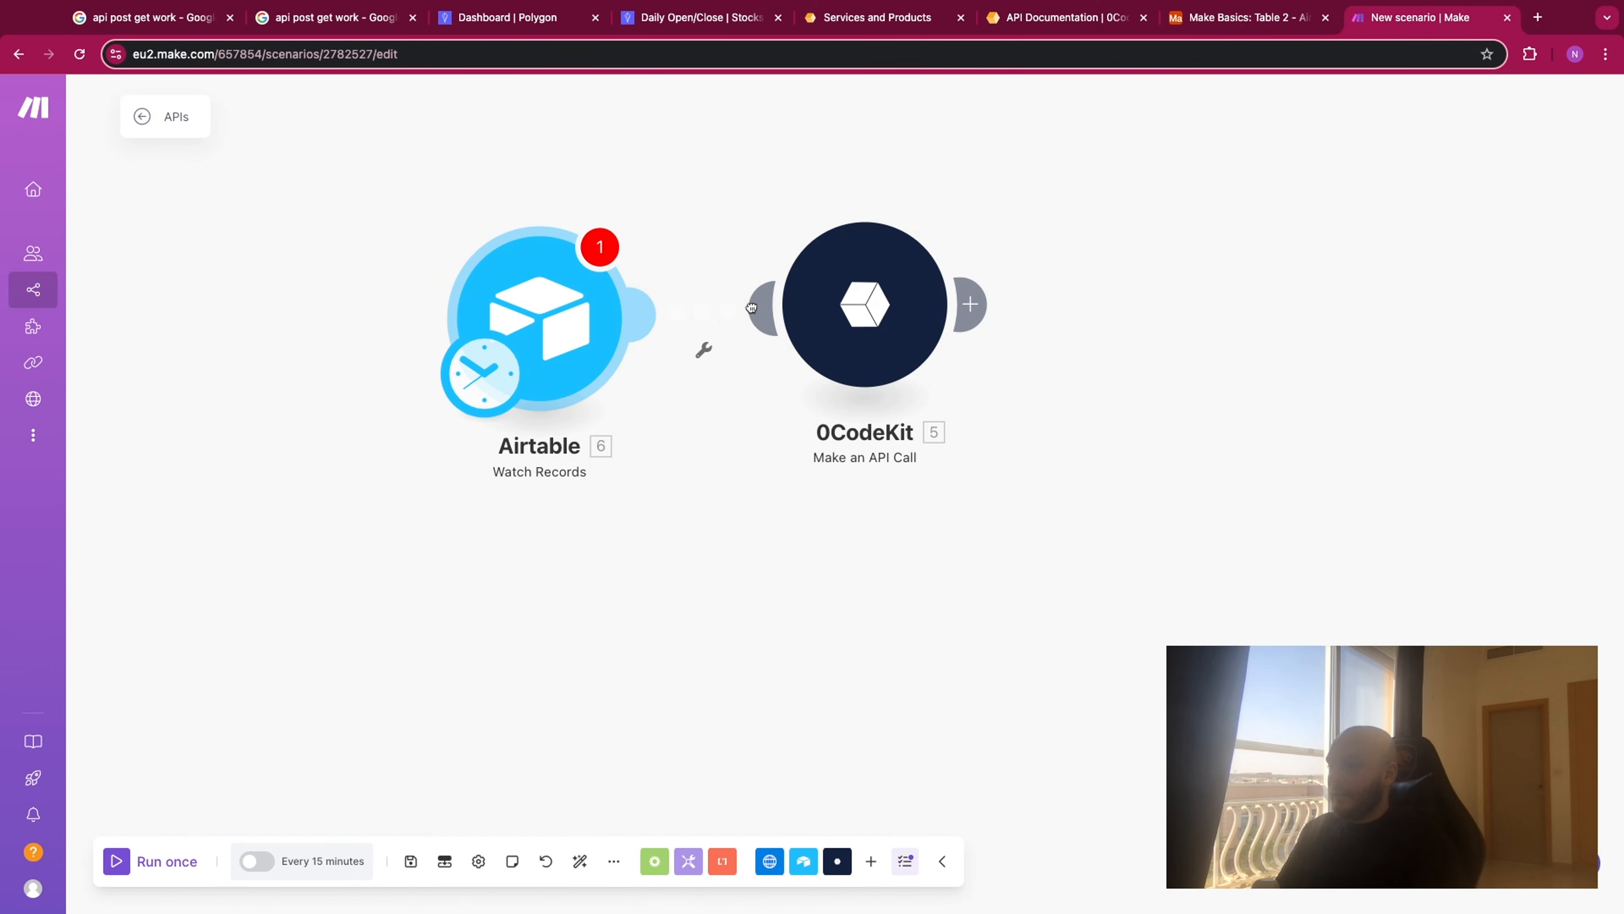
{"action": "left_click", "coordinate": [574, 316]}
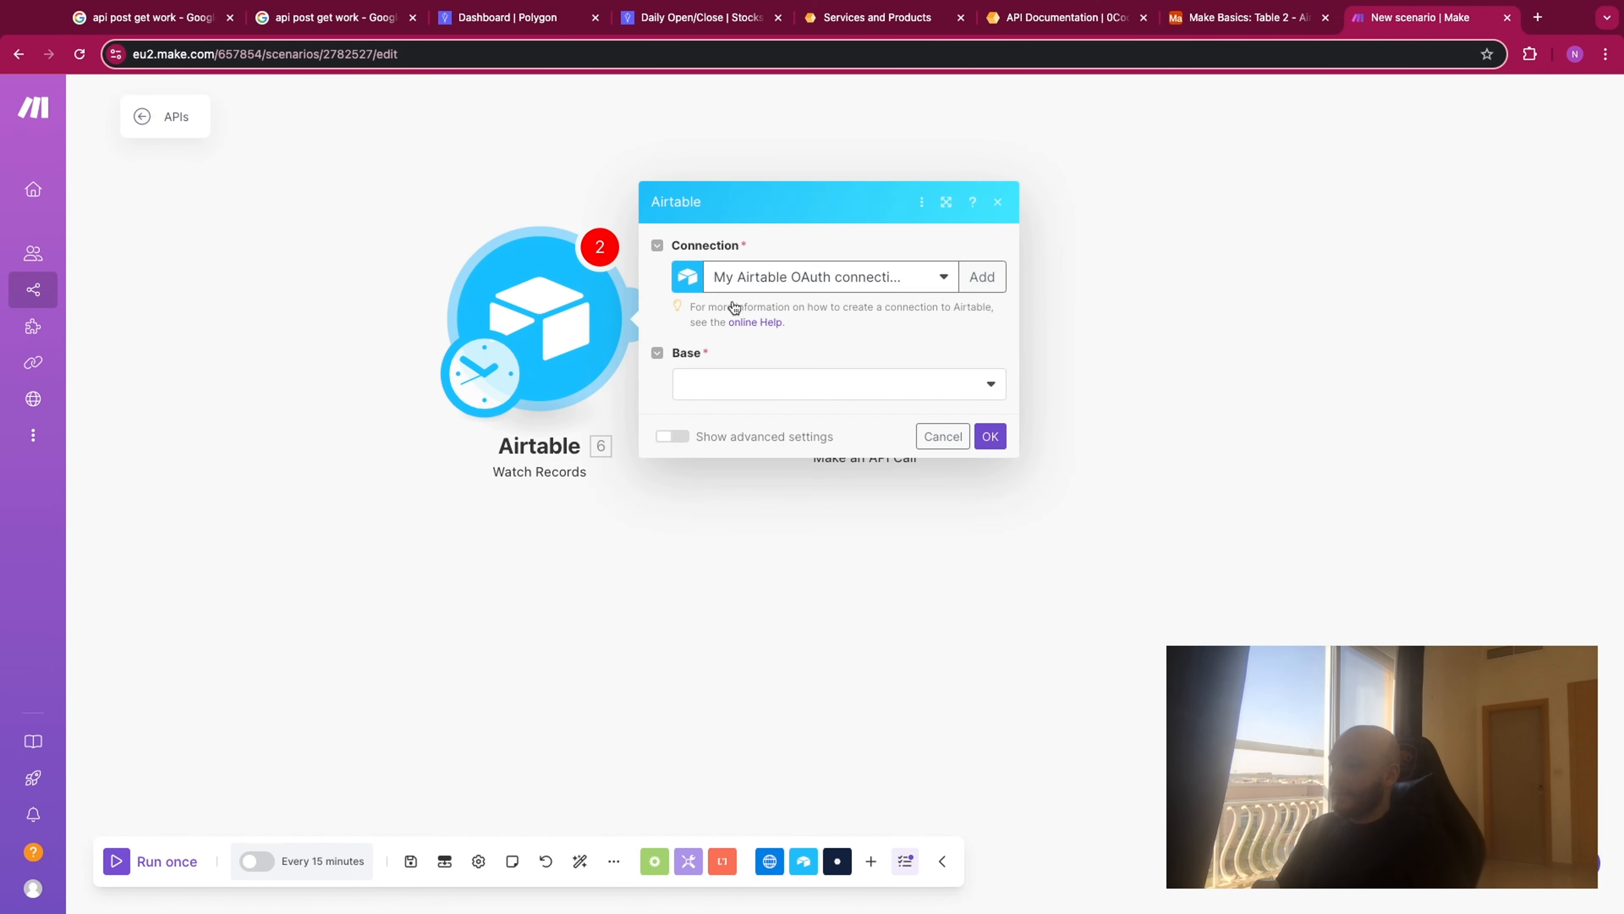
{"action": "left_click", "coordinate": [803, 382]}
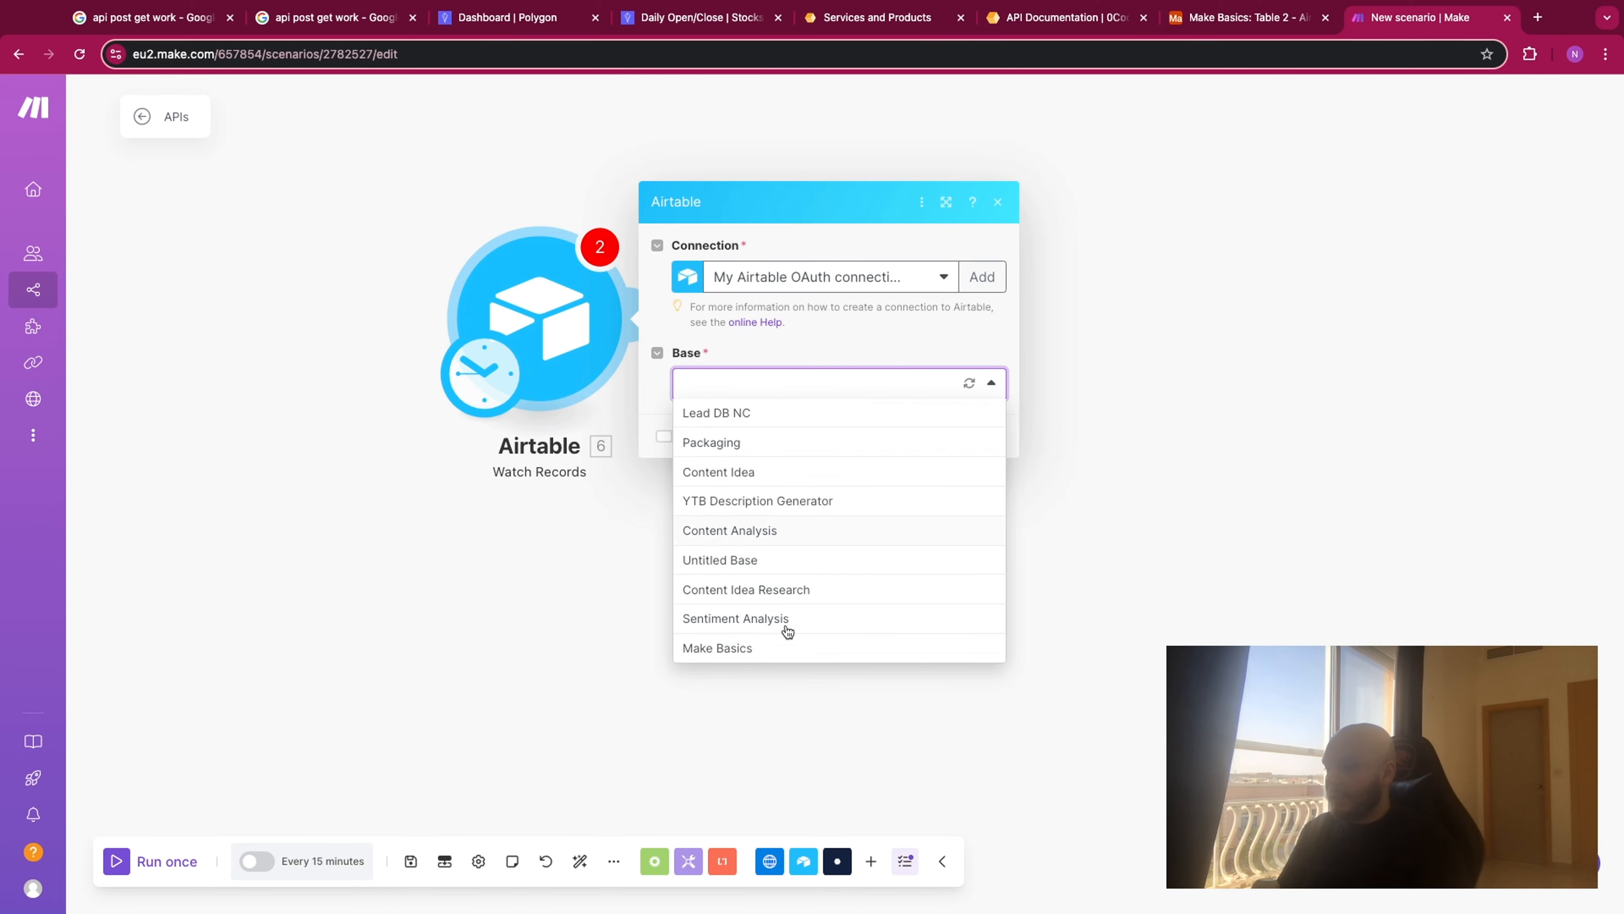
{"action": "left_click", "coordinate": [789, 649]}
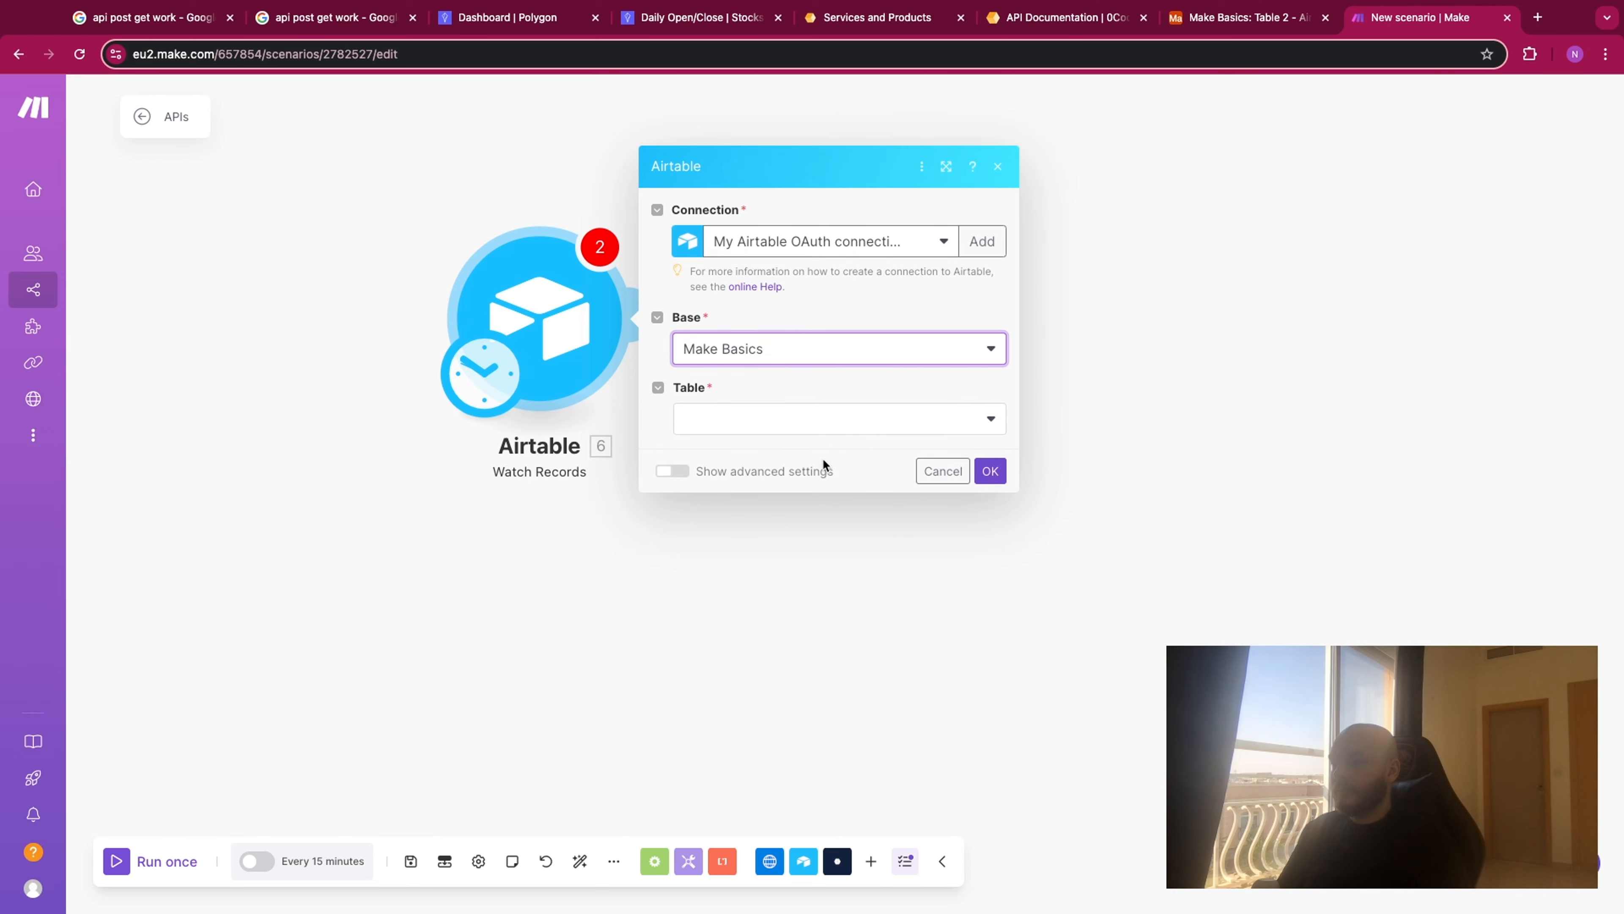
{"action": "left_click", "coordinate": [774, 421]}
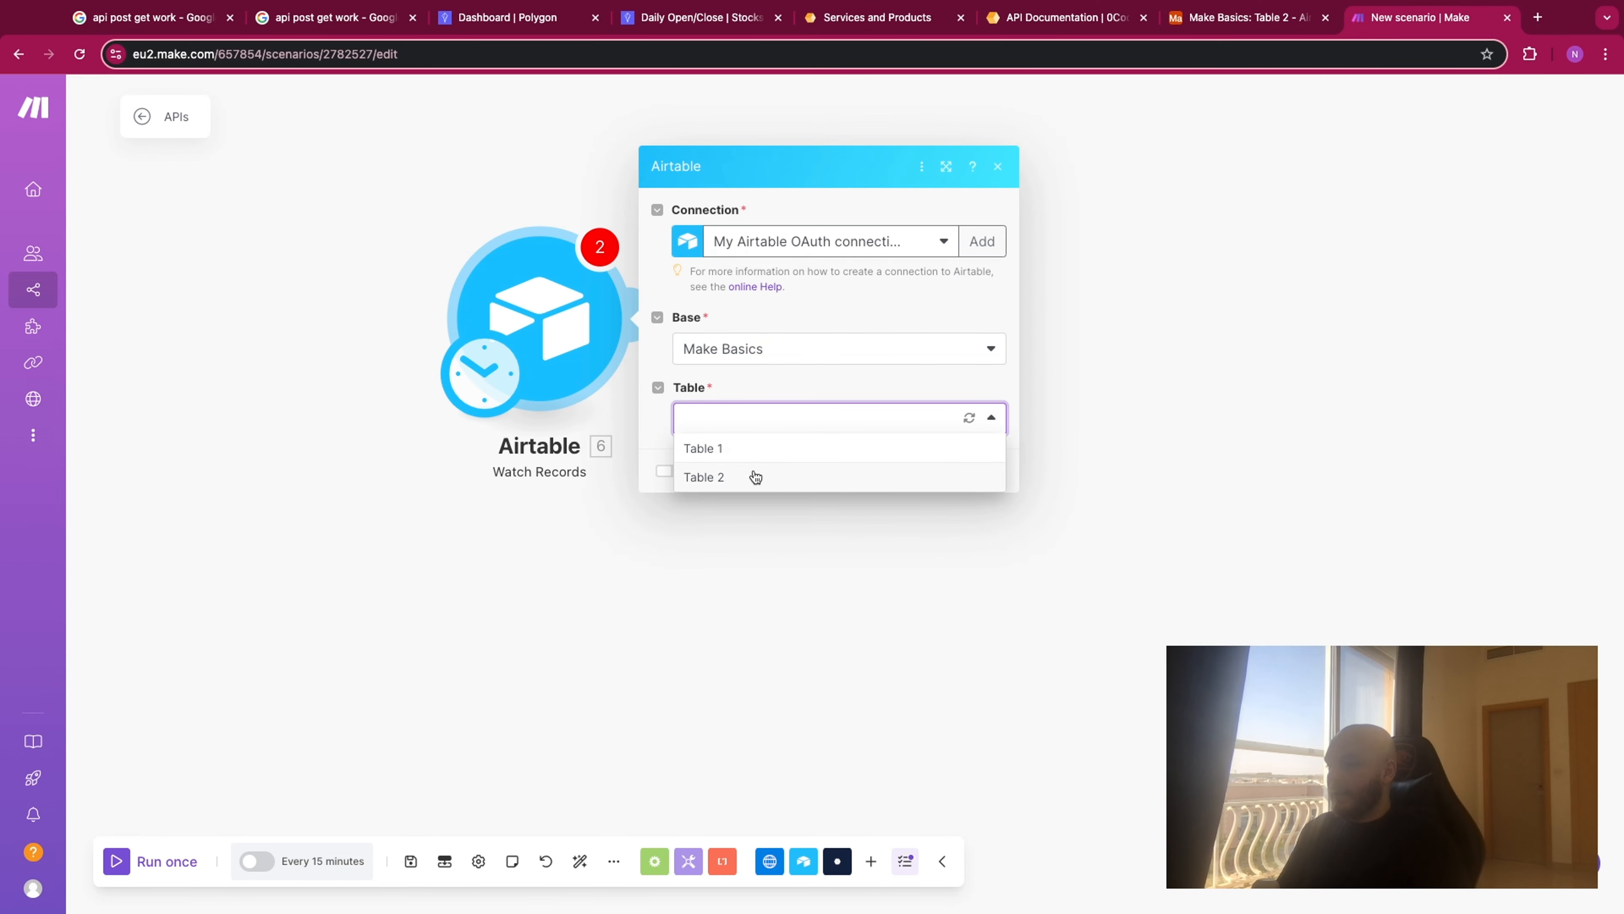
{"action": "left_click", "coordinate": [755, 476]}
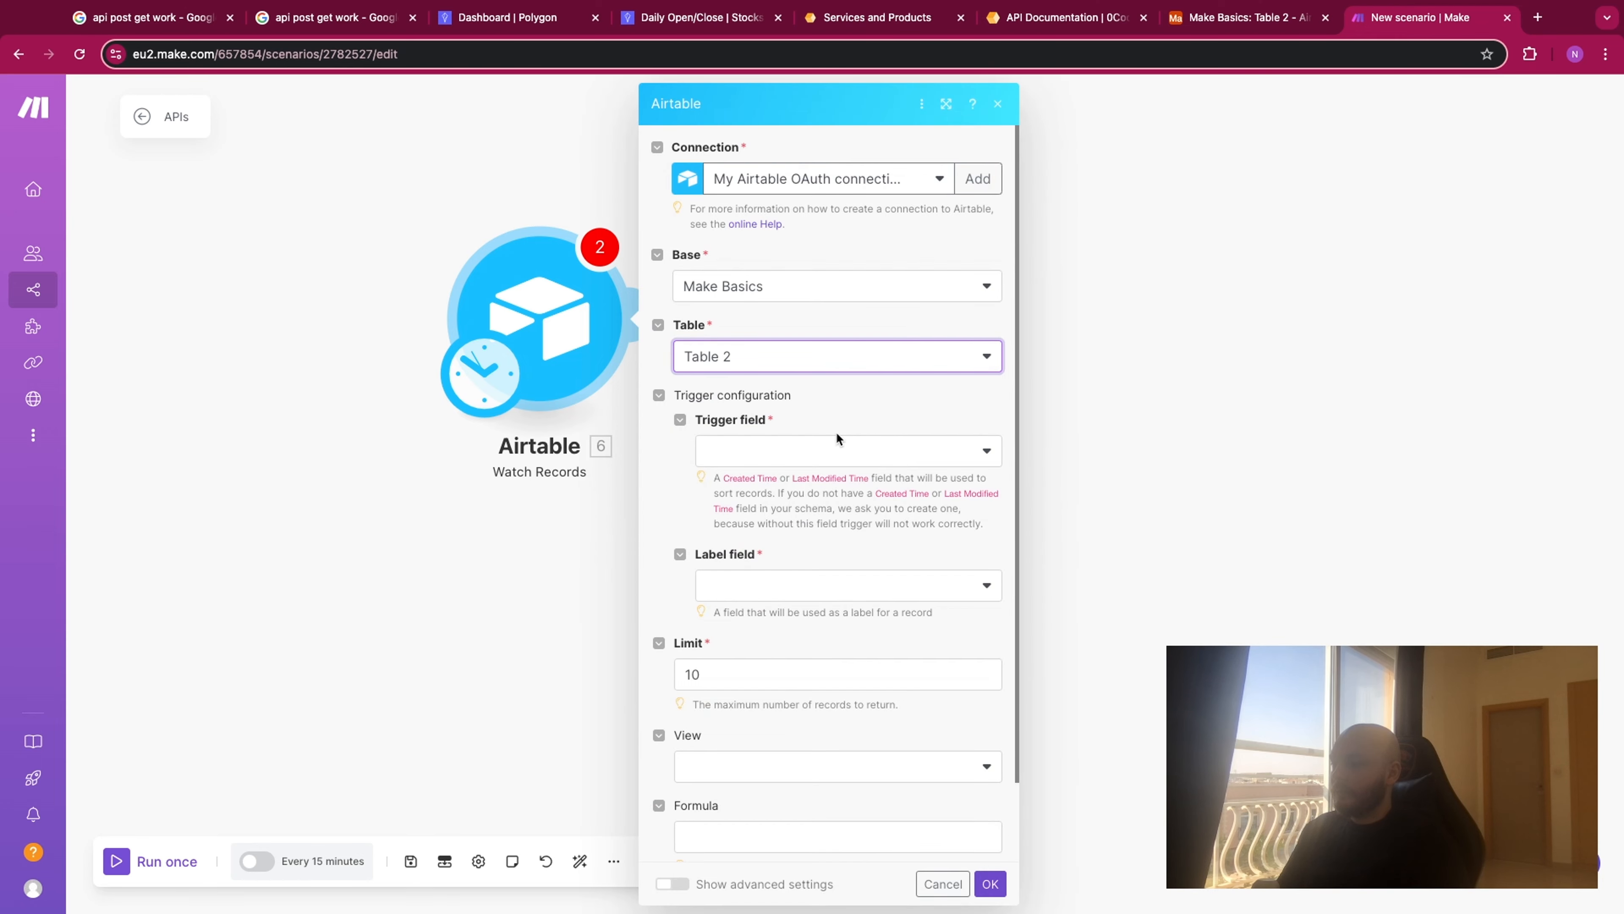
- Use Created Time as both the trigger field and the label field of the Watch Records module, and save its settings
{"action": "left_click", "coordinate": [831, 448]}
{"action": "left_click", "coordinate": [810, 485]}
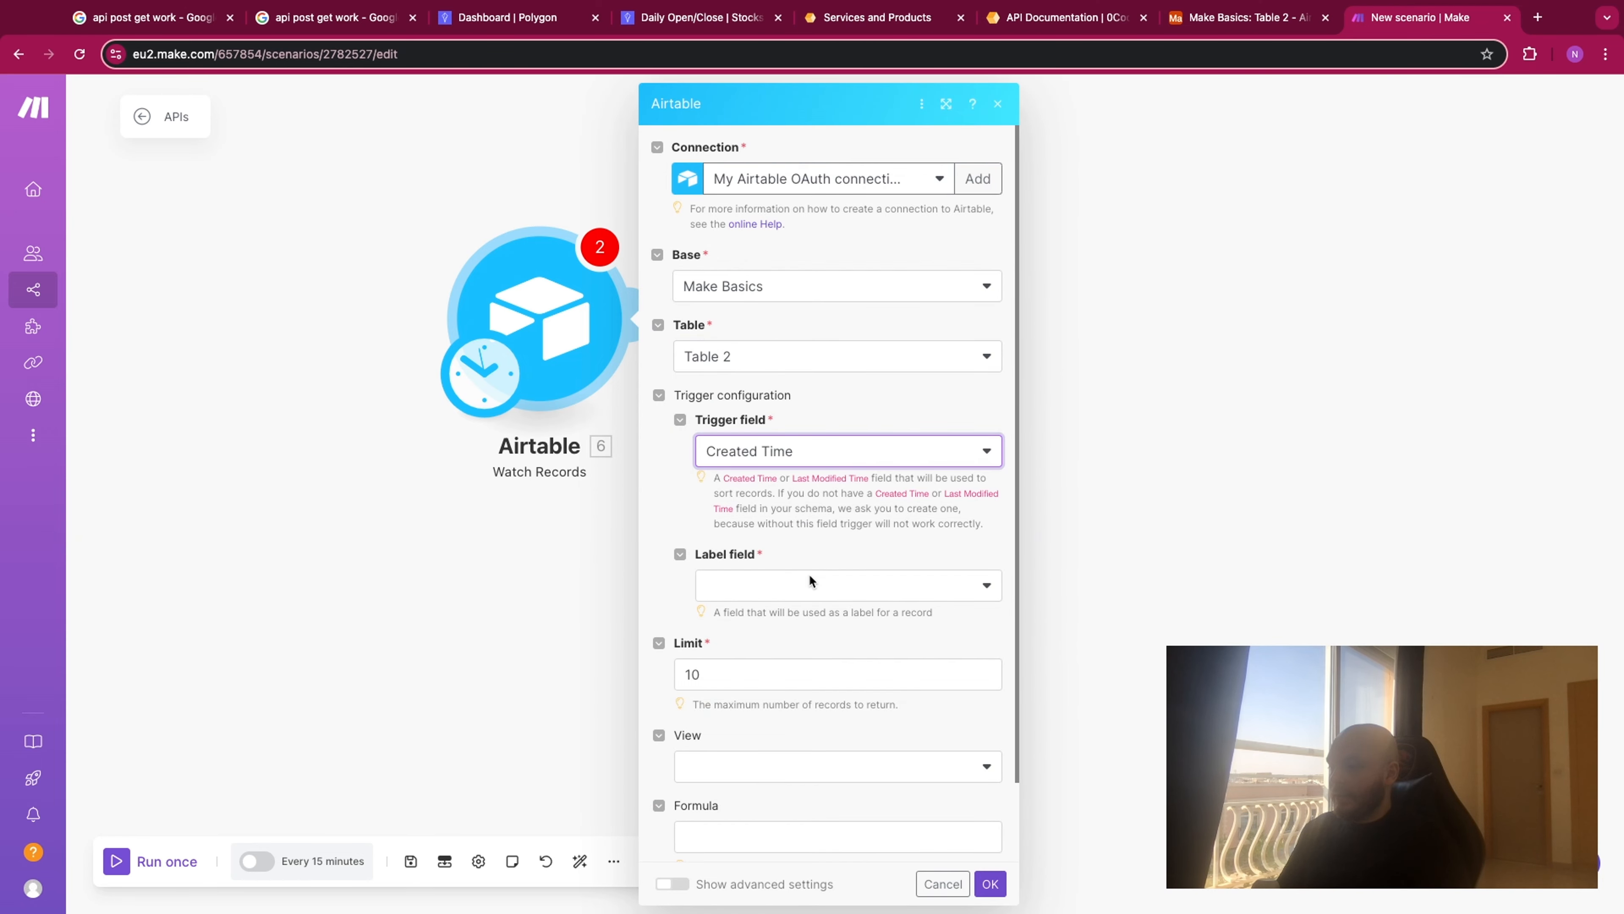
{"action": "left_click", "coordinate": [813, 594]}
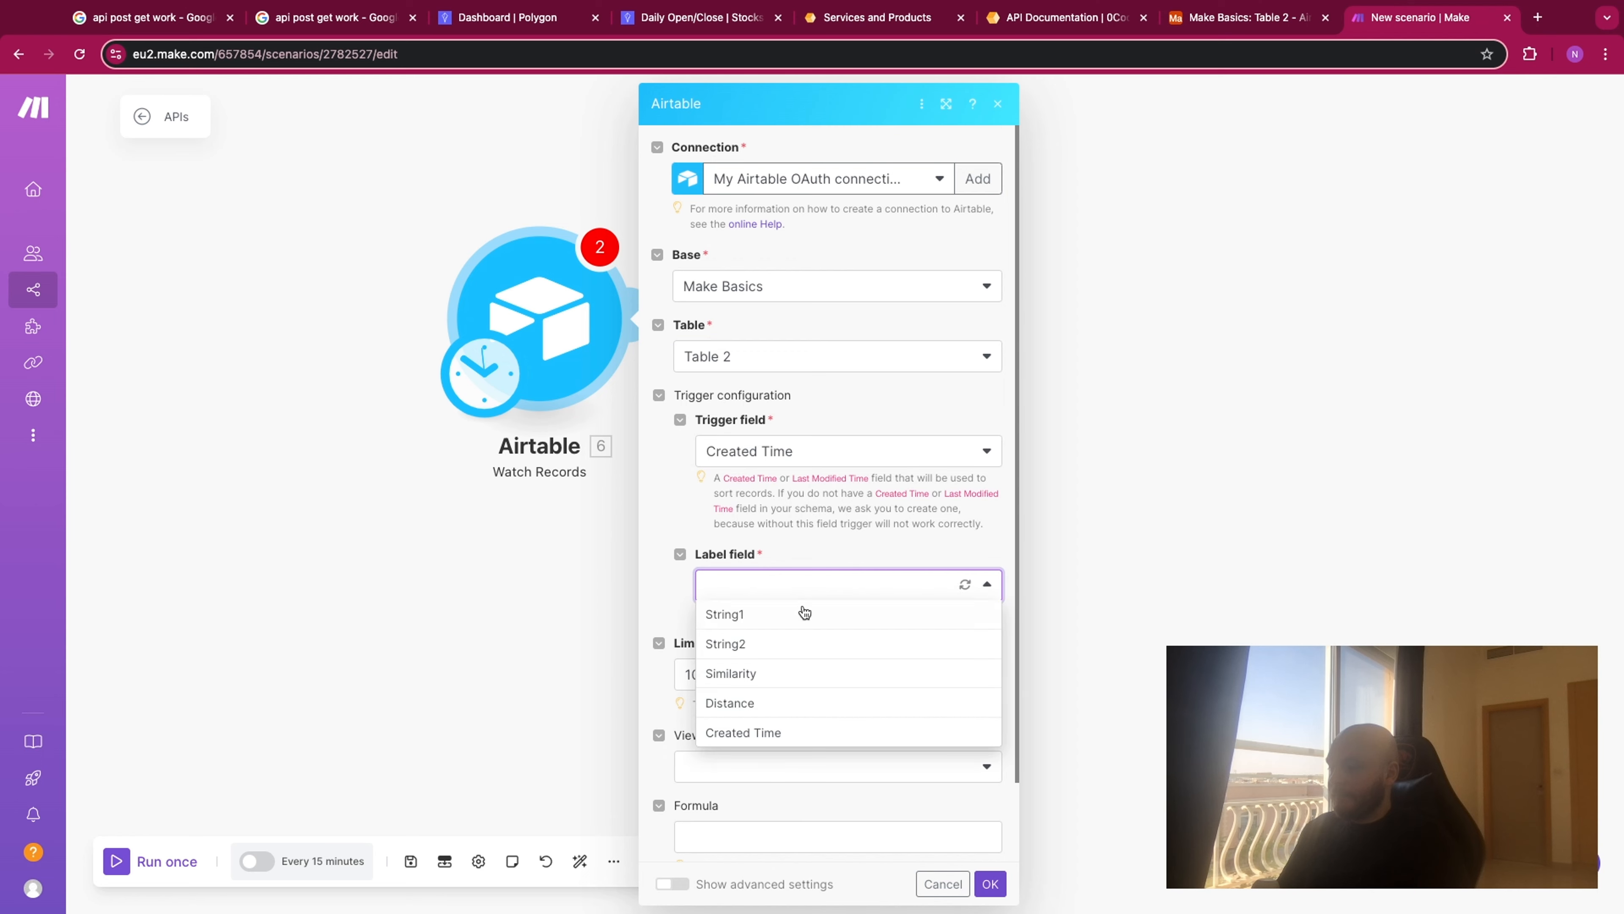
{"action": "left_click", "coordinate": [796, 734]}
{"action": "left_click", "coordinate": [990, 885]}
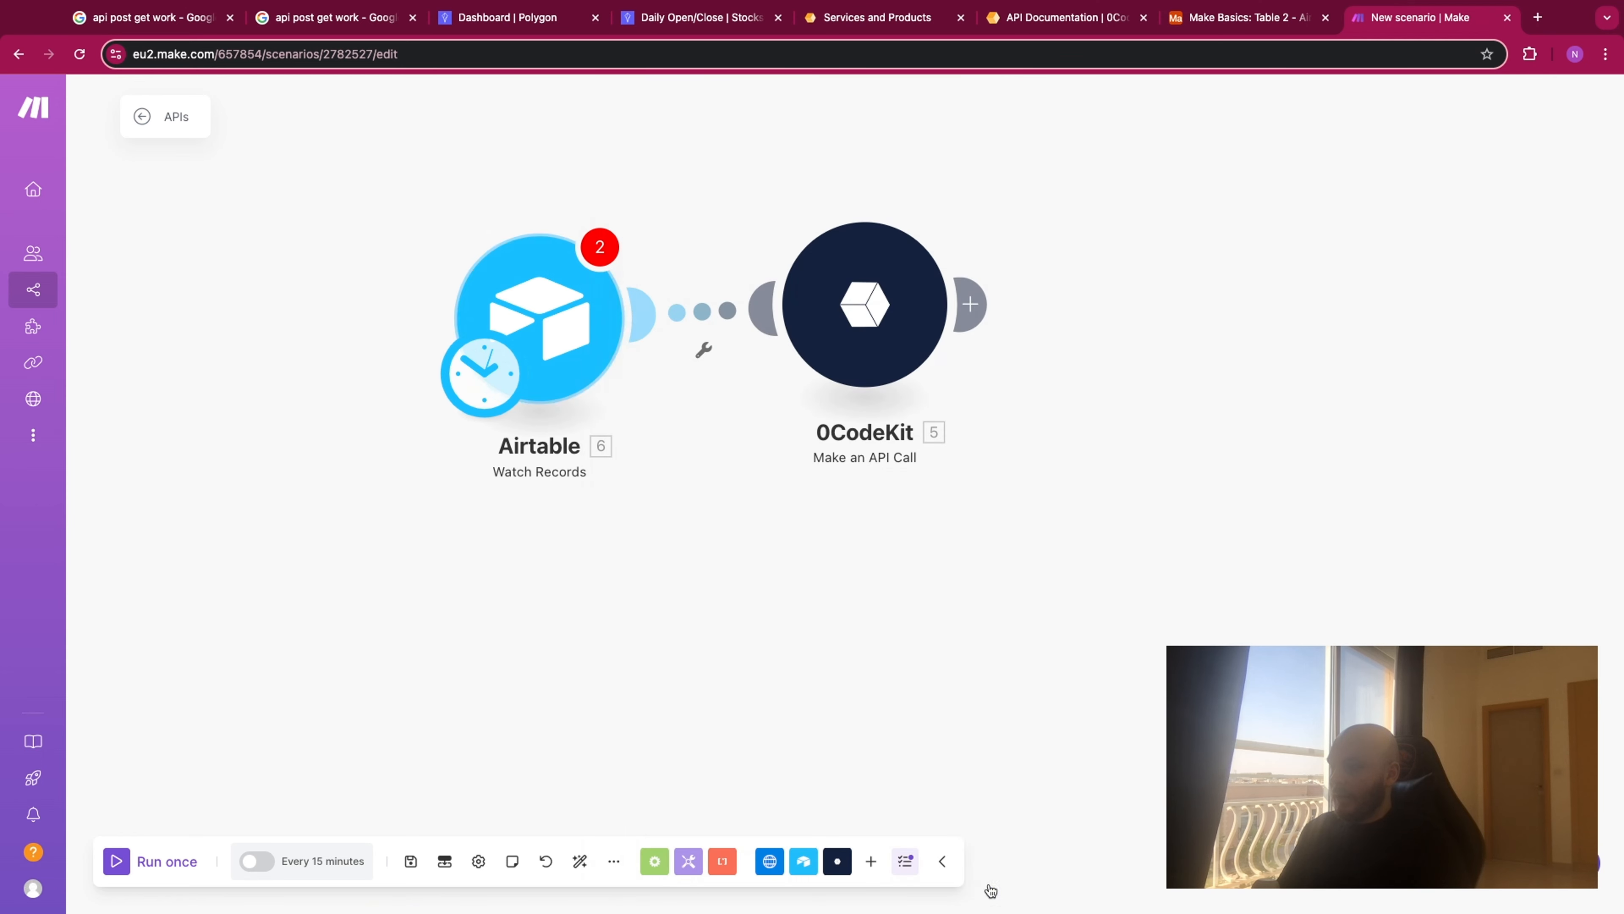
{"action": "left_click", "coordinate": [984, 401]}
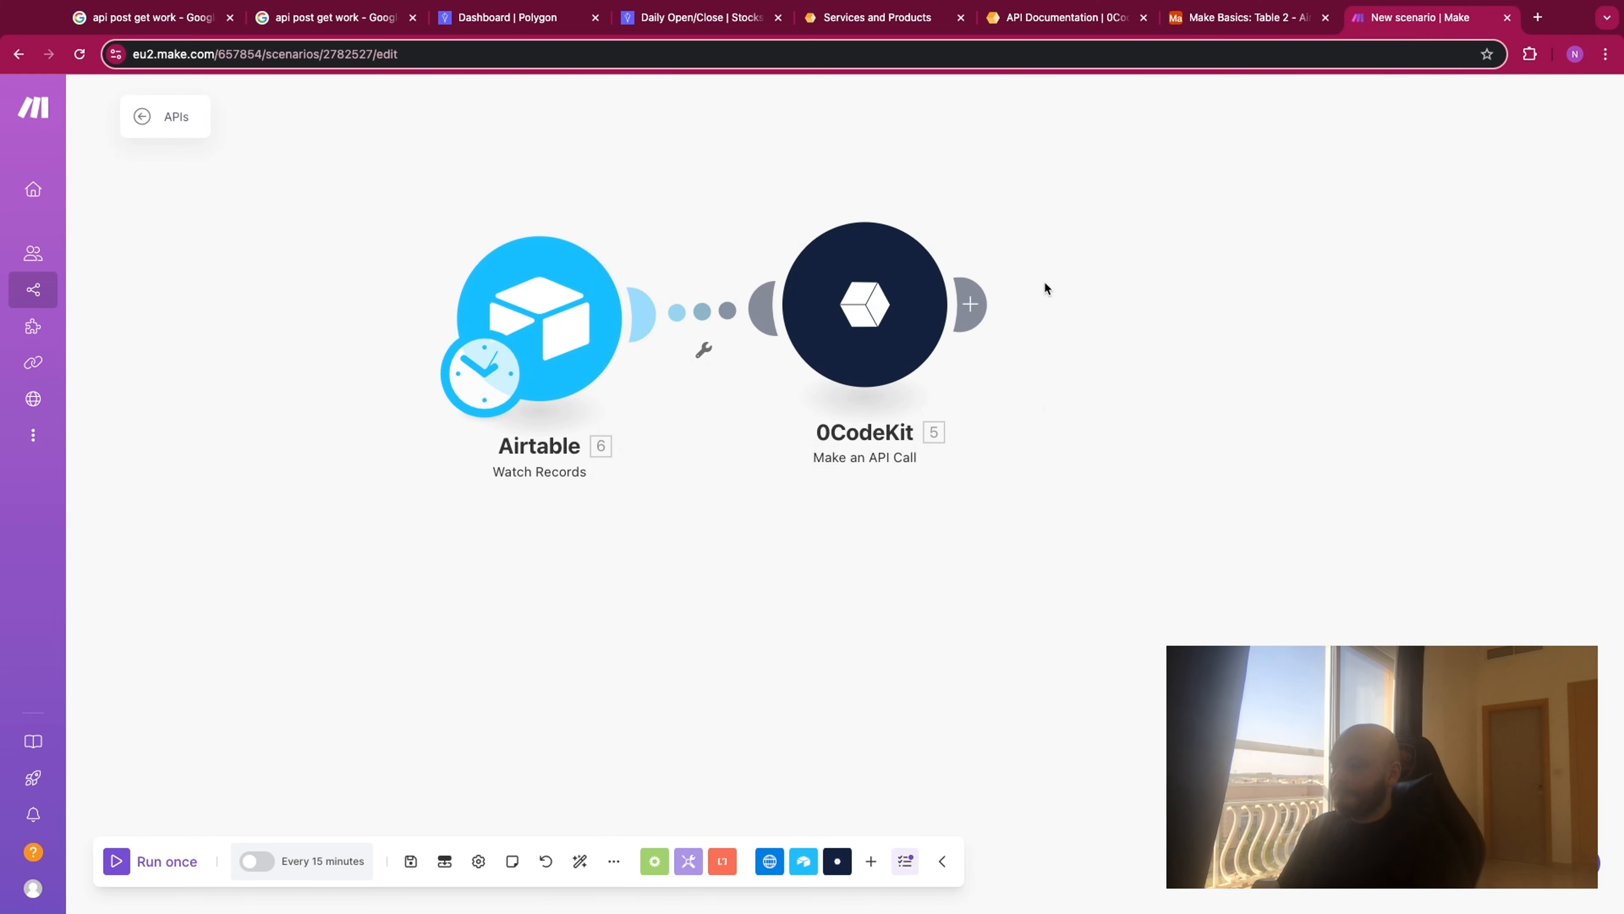
- Replace the placeholder texts in the 0CodeKit request body with the Airtable String1 and String2 values, and save the module
{"action": "left_click", "coordinate": [755, 363]}
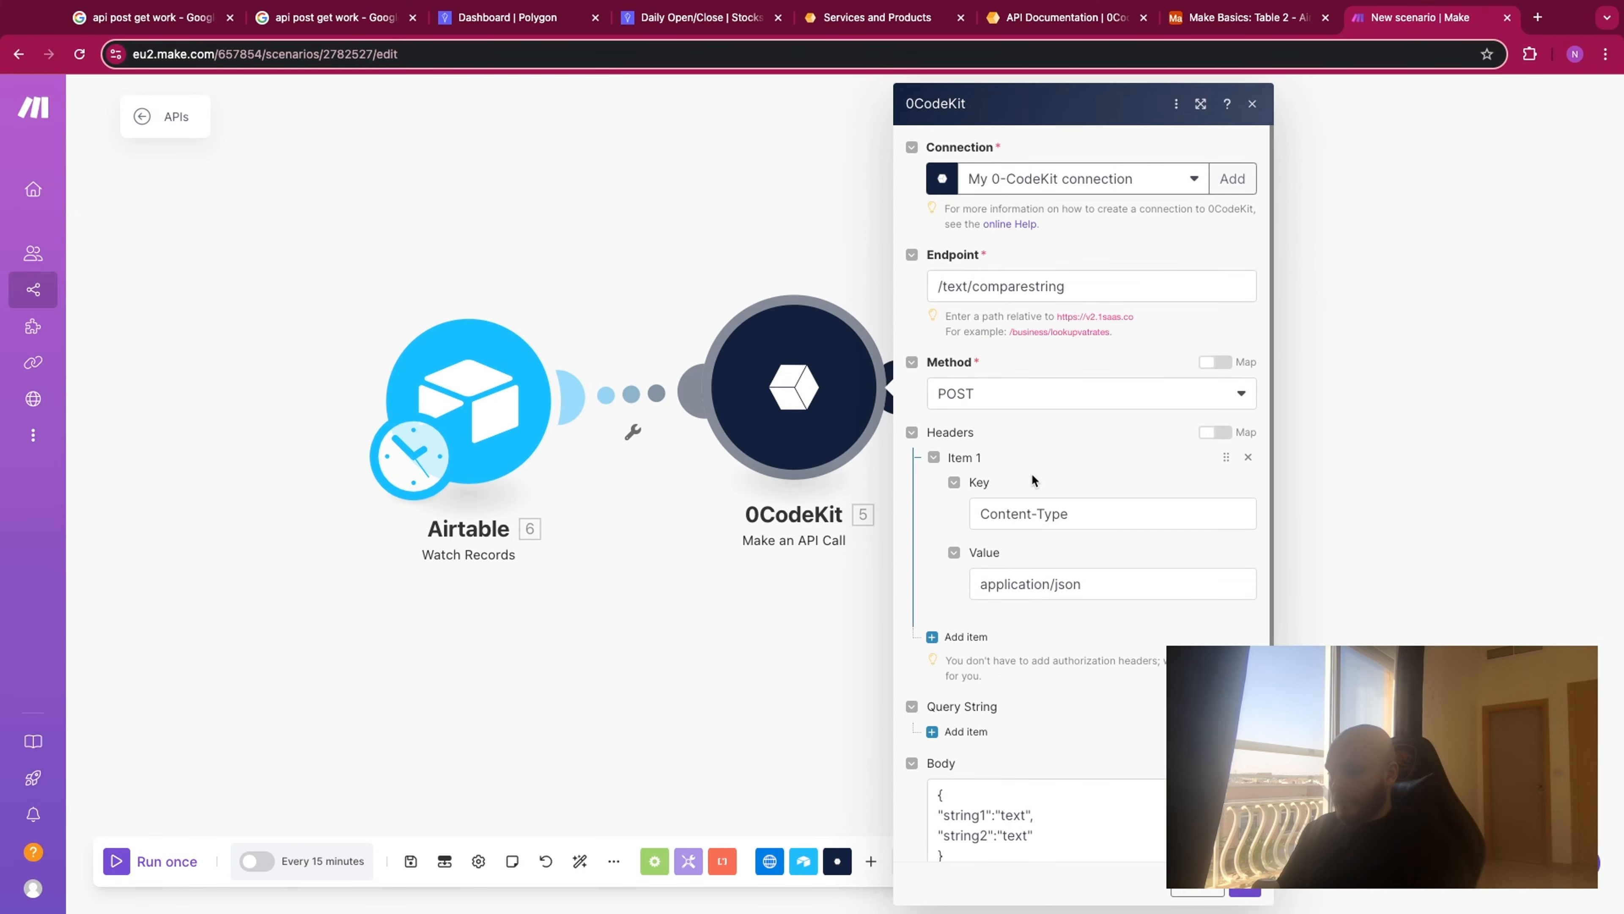
{"action": "scroll", "coordinate": [1019, 705], "scroll_direction": "down", "scroll_amount": 1}
{"action": "left_click", "coordinate": [1023, 792]}
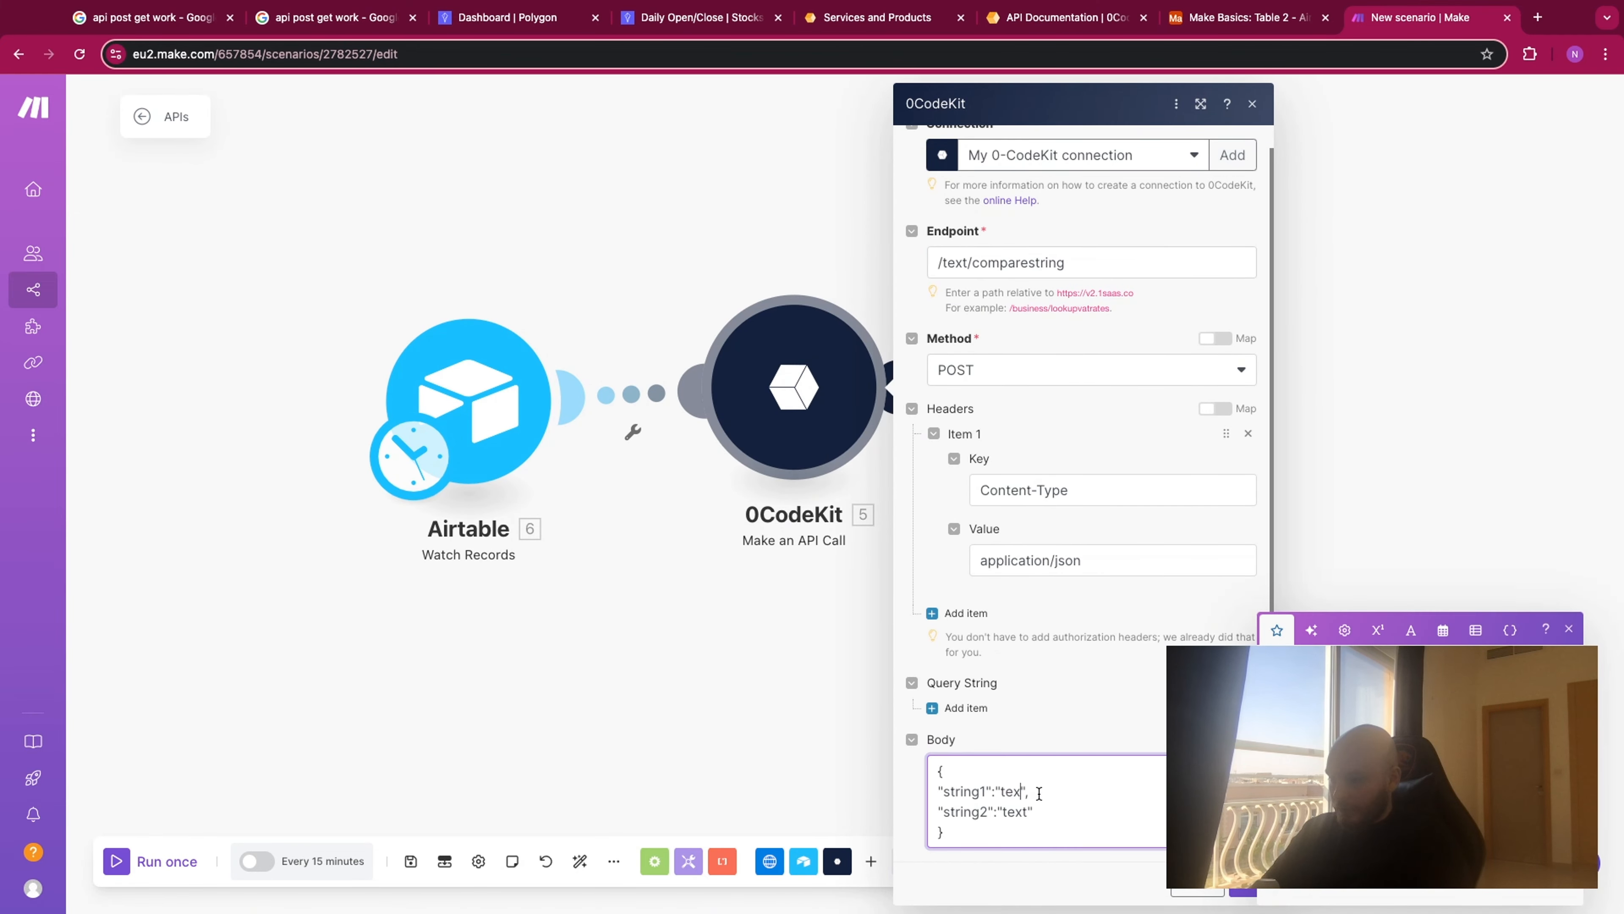
{"action": "key", "text": "BackSpace"}
{"action": "key", "text": "BackSpace"}
{"action": "key", "text": "BackSpace"}
{"action": "left_click", "coordinate": [1302, 761]}
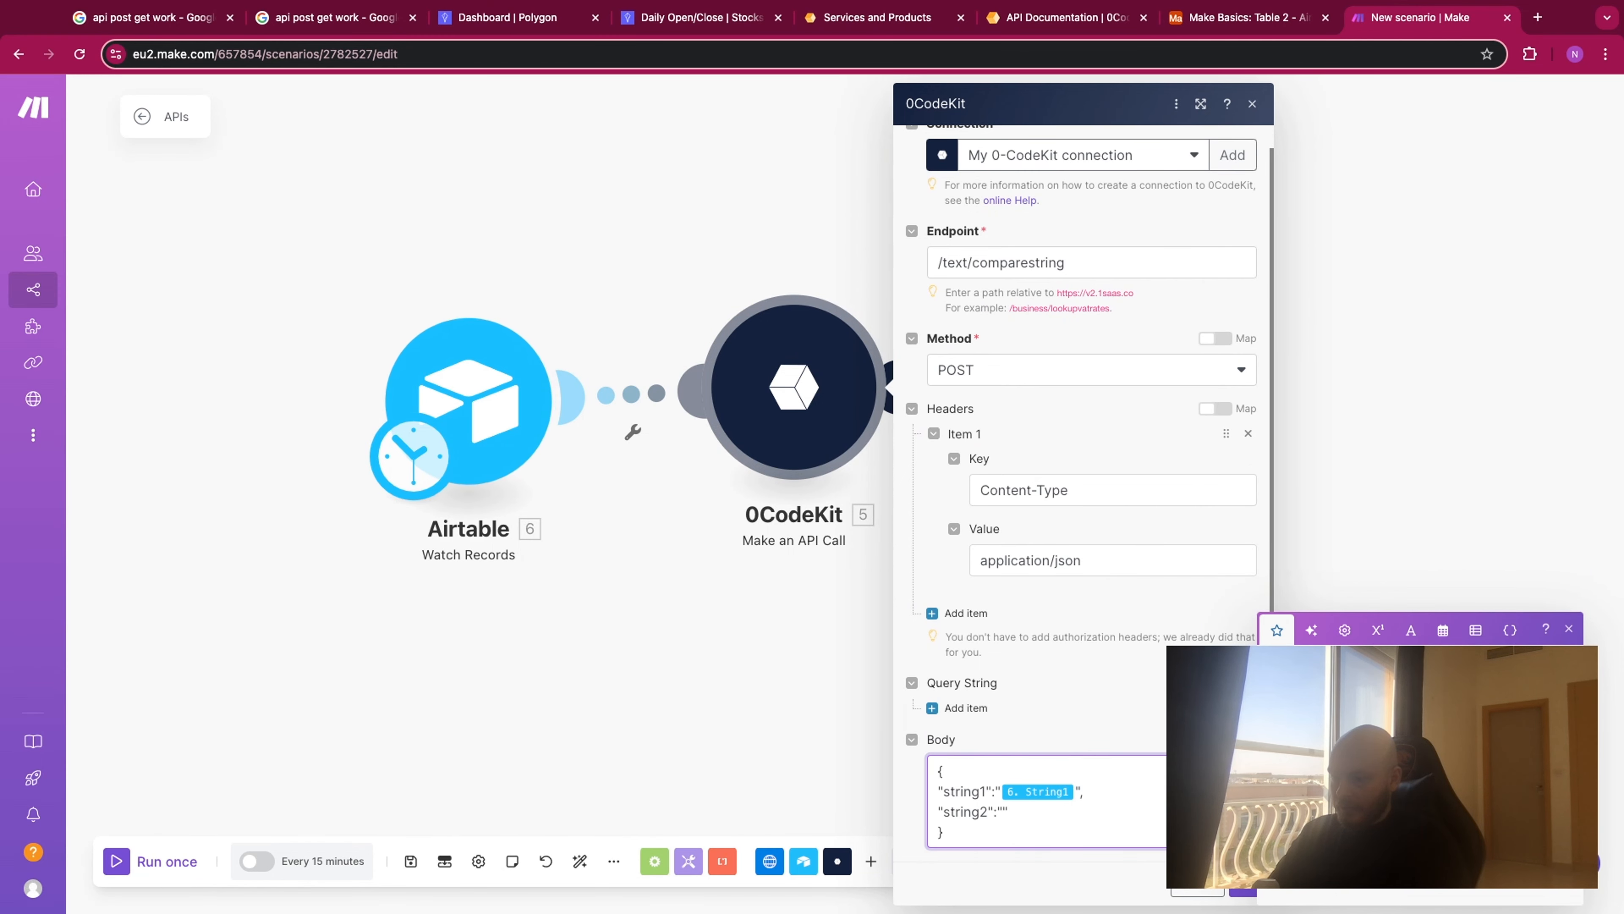
{"action": "left_click", "coordinate": [1302, 784]}
{"action": "left_click", "coordinate": [1244, 890]}
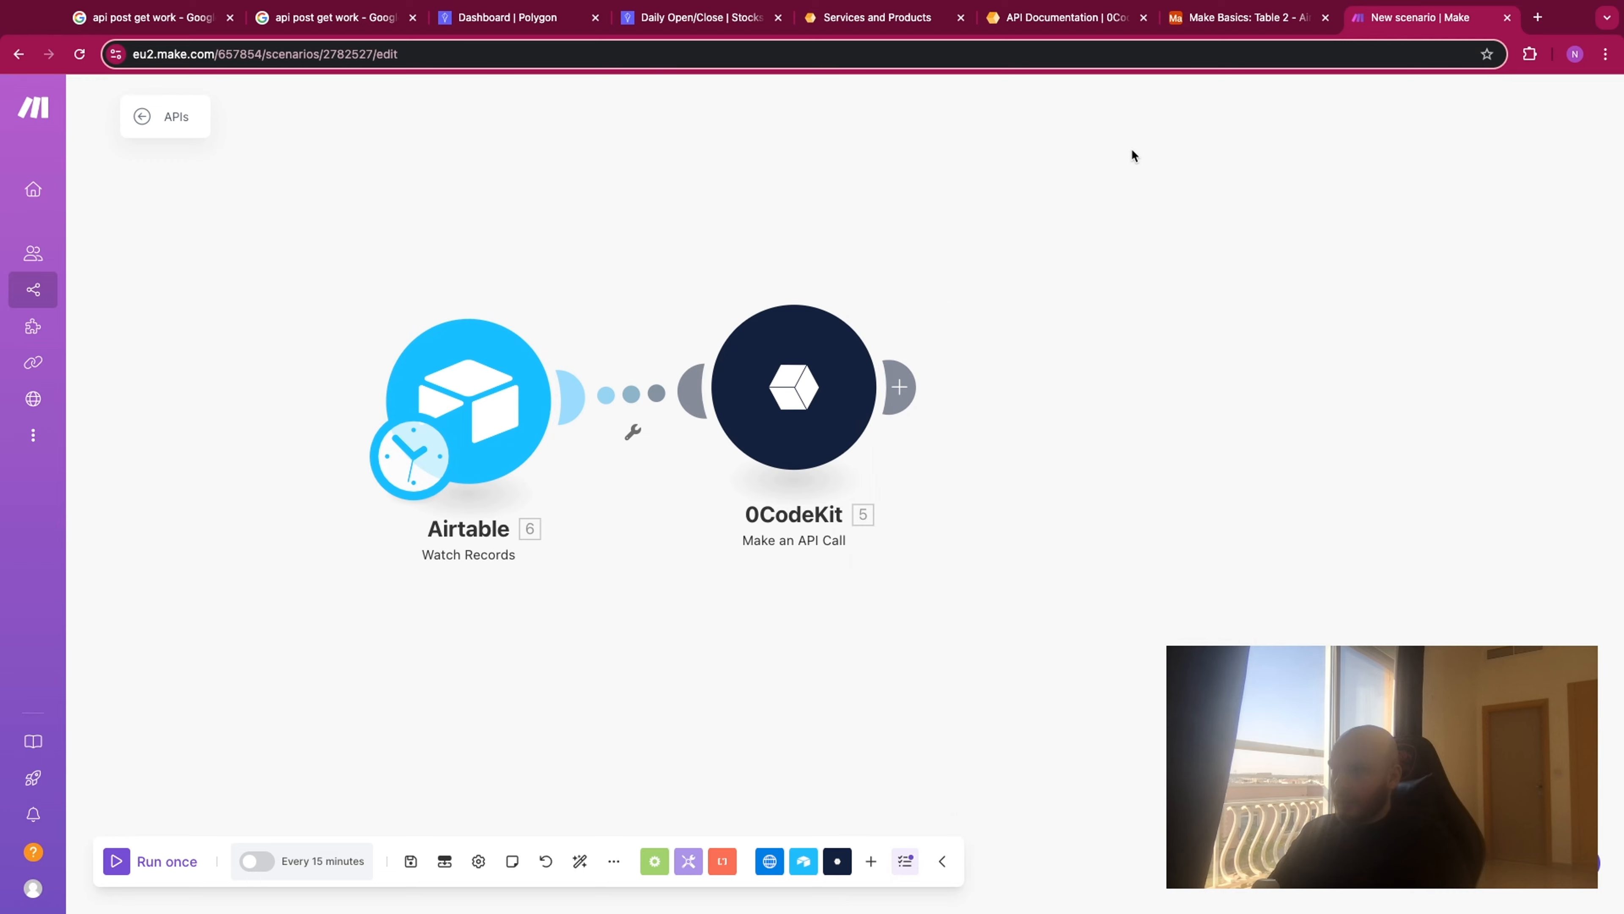
- Switch to Airtable and add a Table 2 record with String1 "text1test" and String2 "text2testdfsafa"
{"action": "left_click", "coordinate": [1238, 18]}
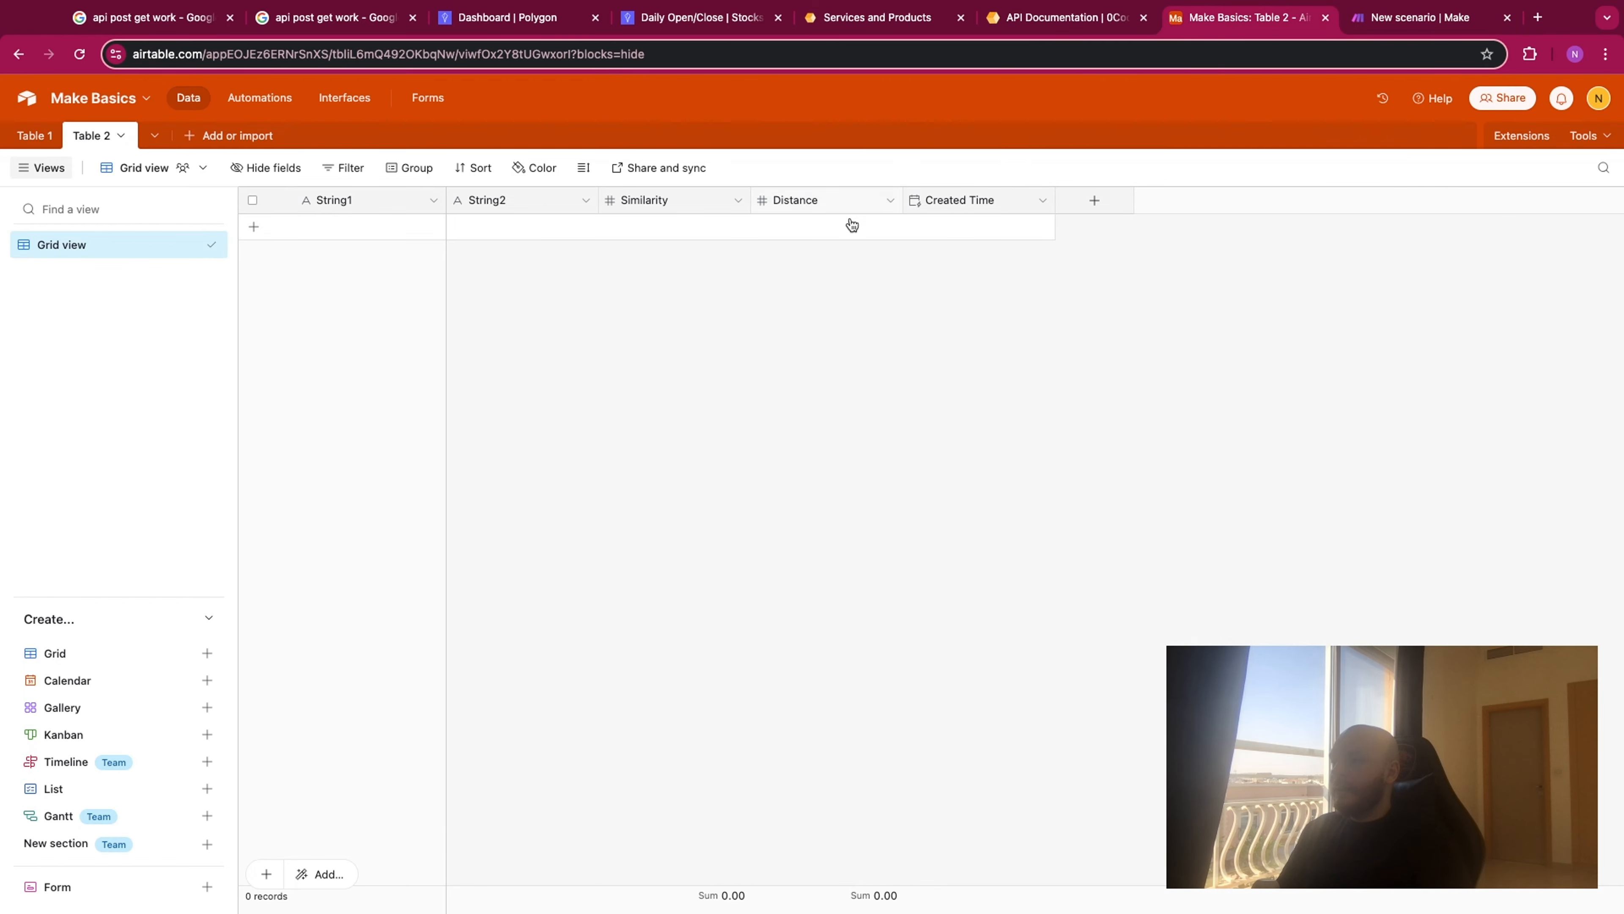
{"action": "left_click", "coordinate": [340, 227]}
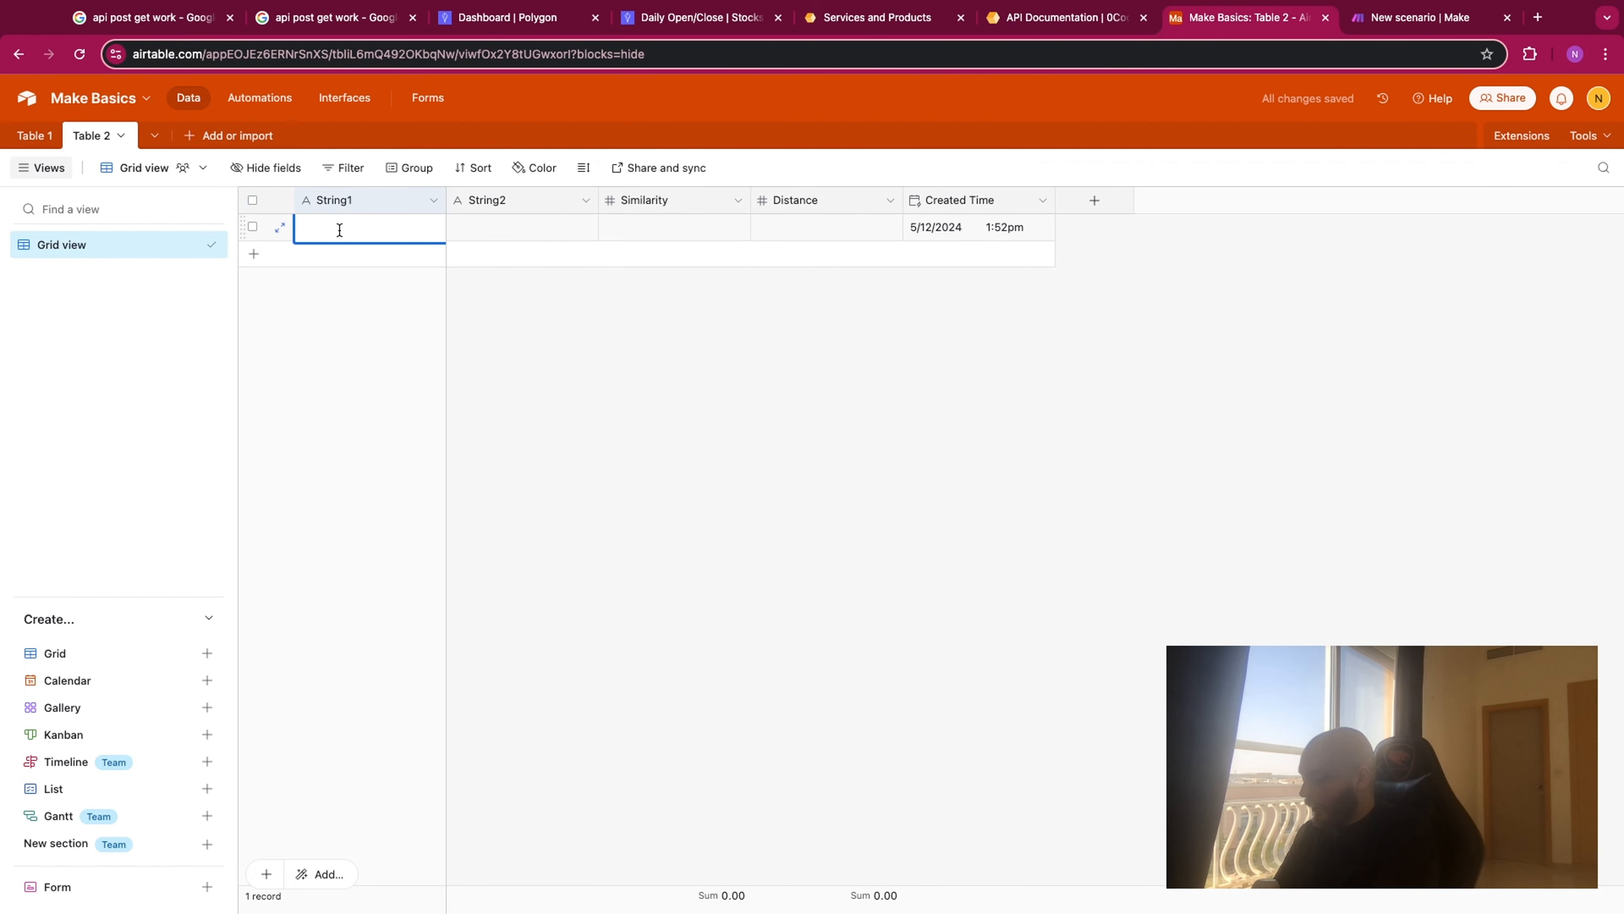
{"action": "type", "text": "text1test"}
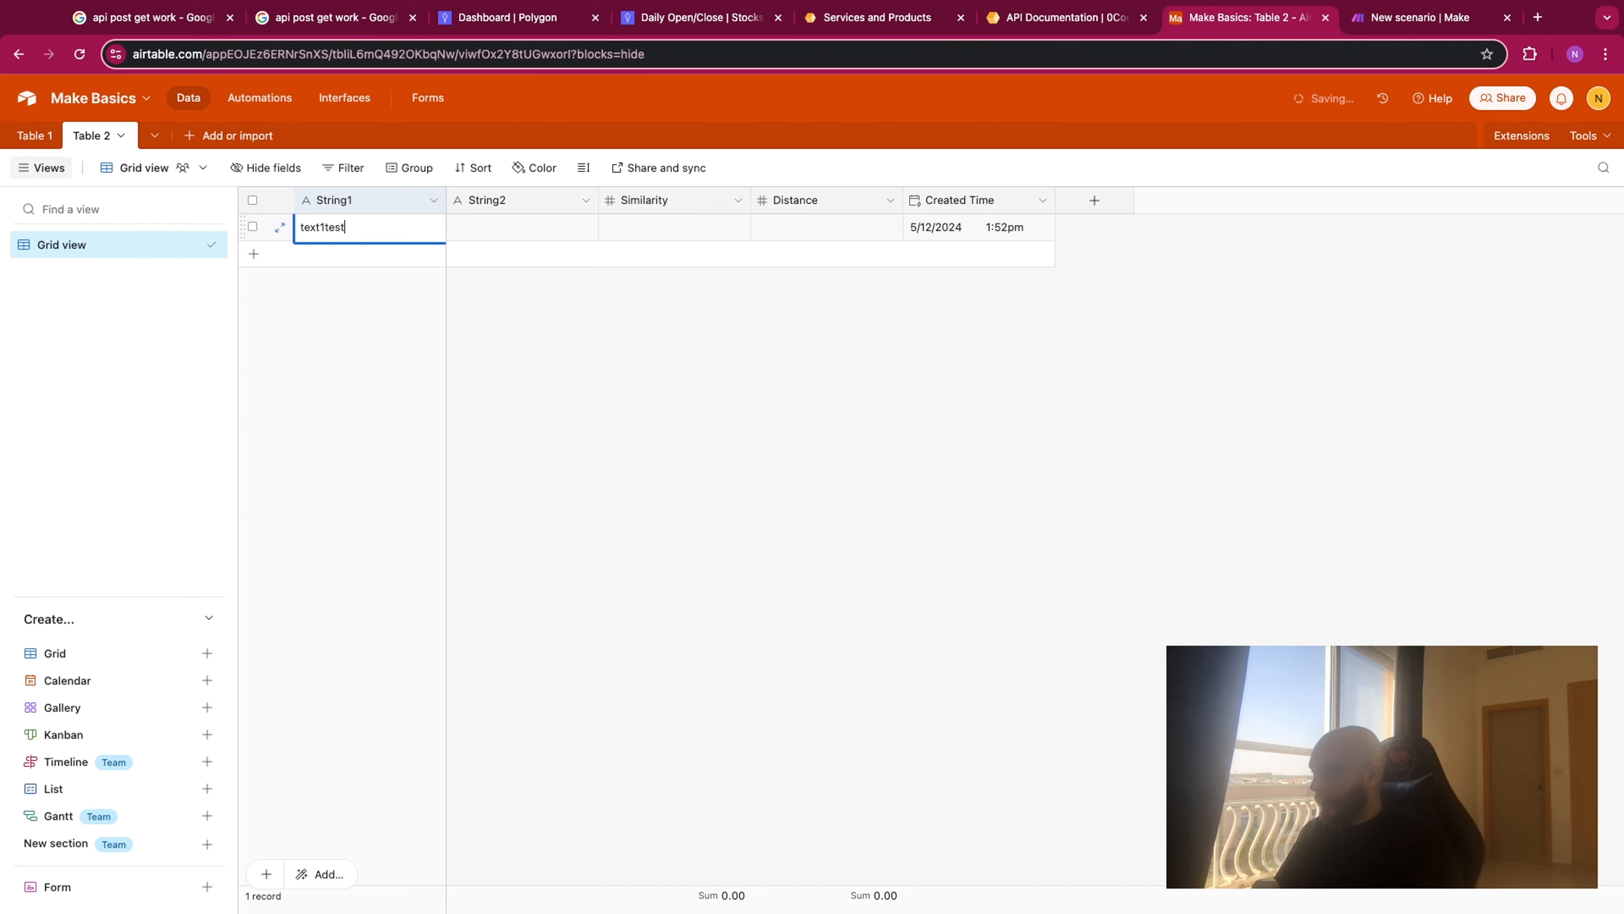
{"action": "double_click", "coordinate": [469, 229]}
{"action": "type", "text": "te"}
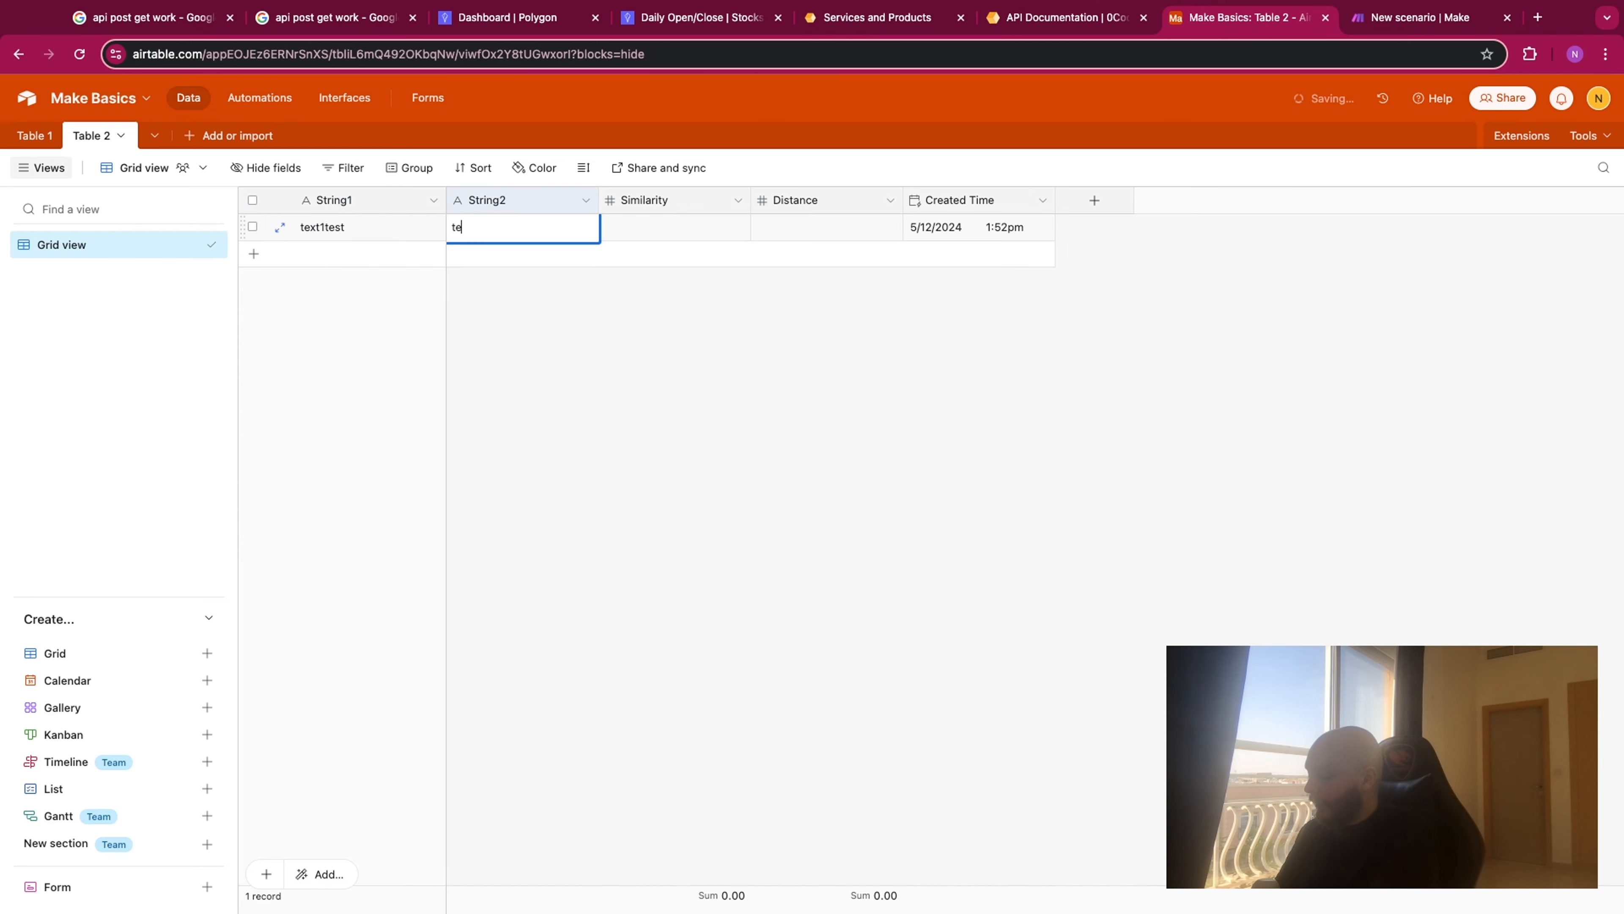
{"action": "type", "text": "xt2testdfsafa"}
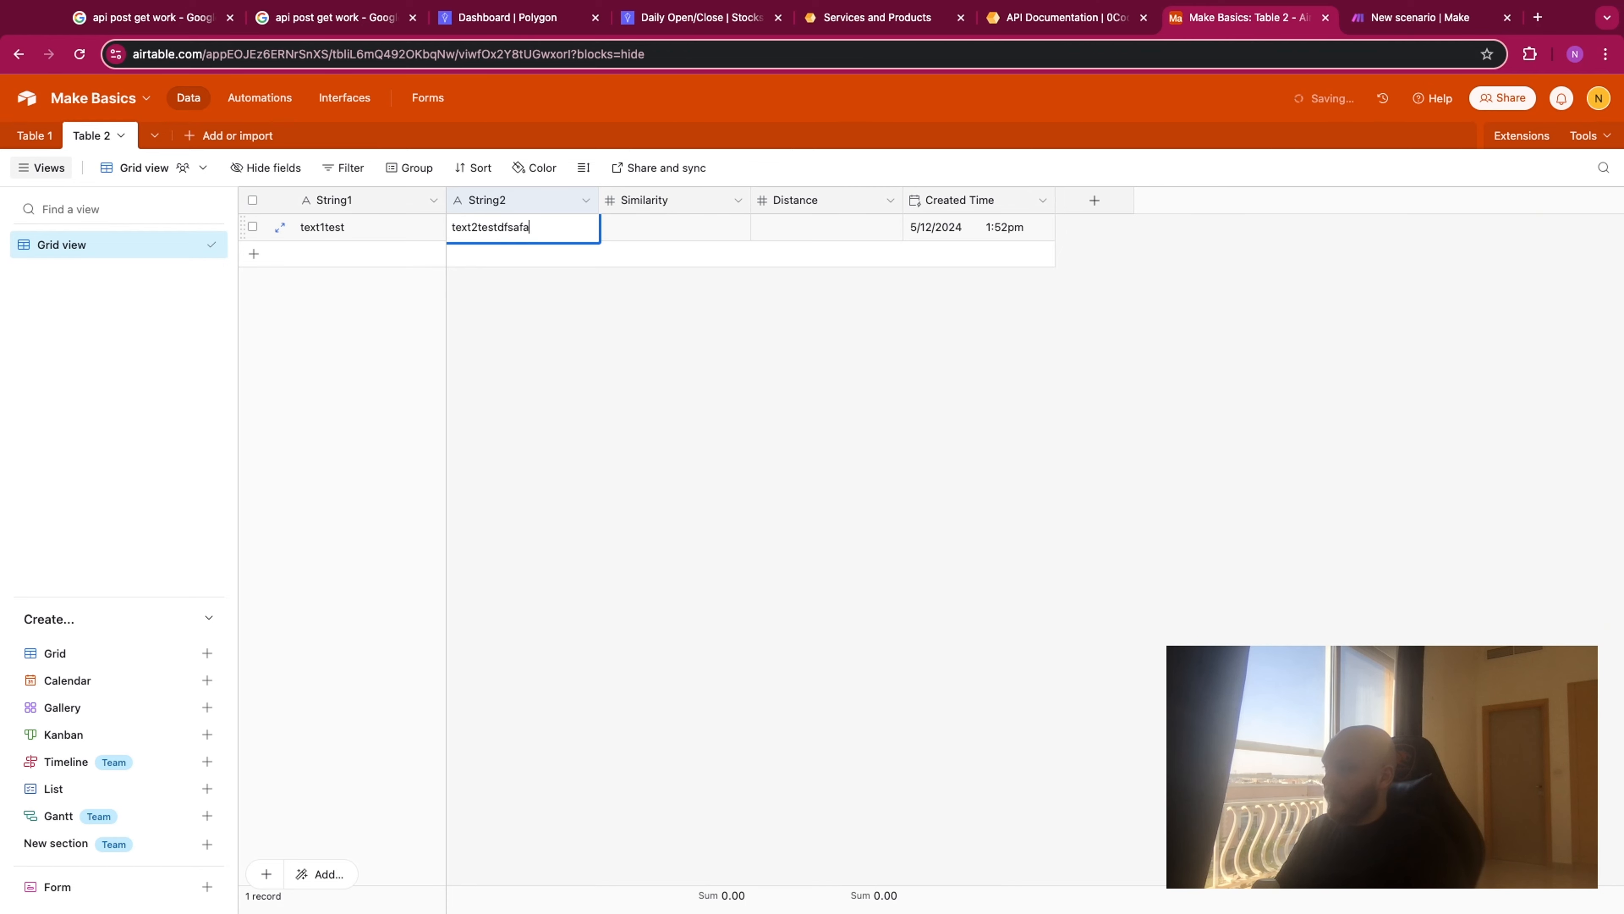
{"action": "left_click", "coordinate": [639, 341]}
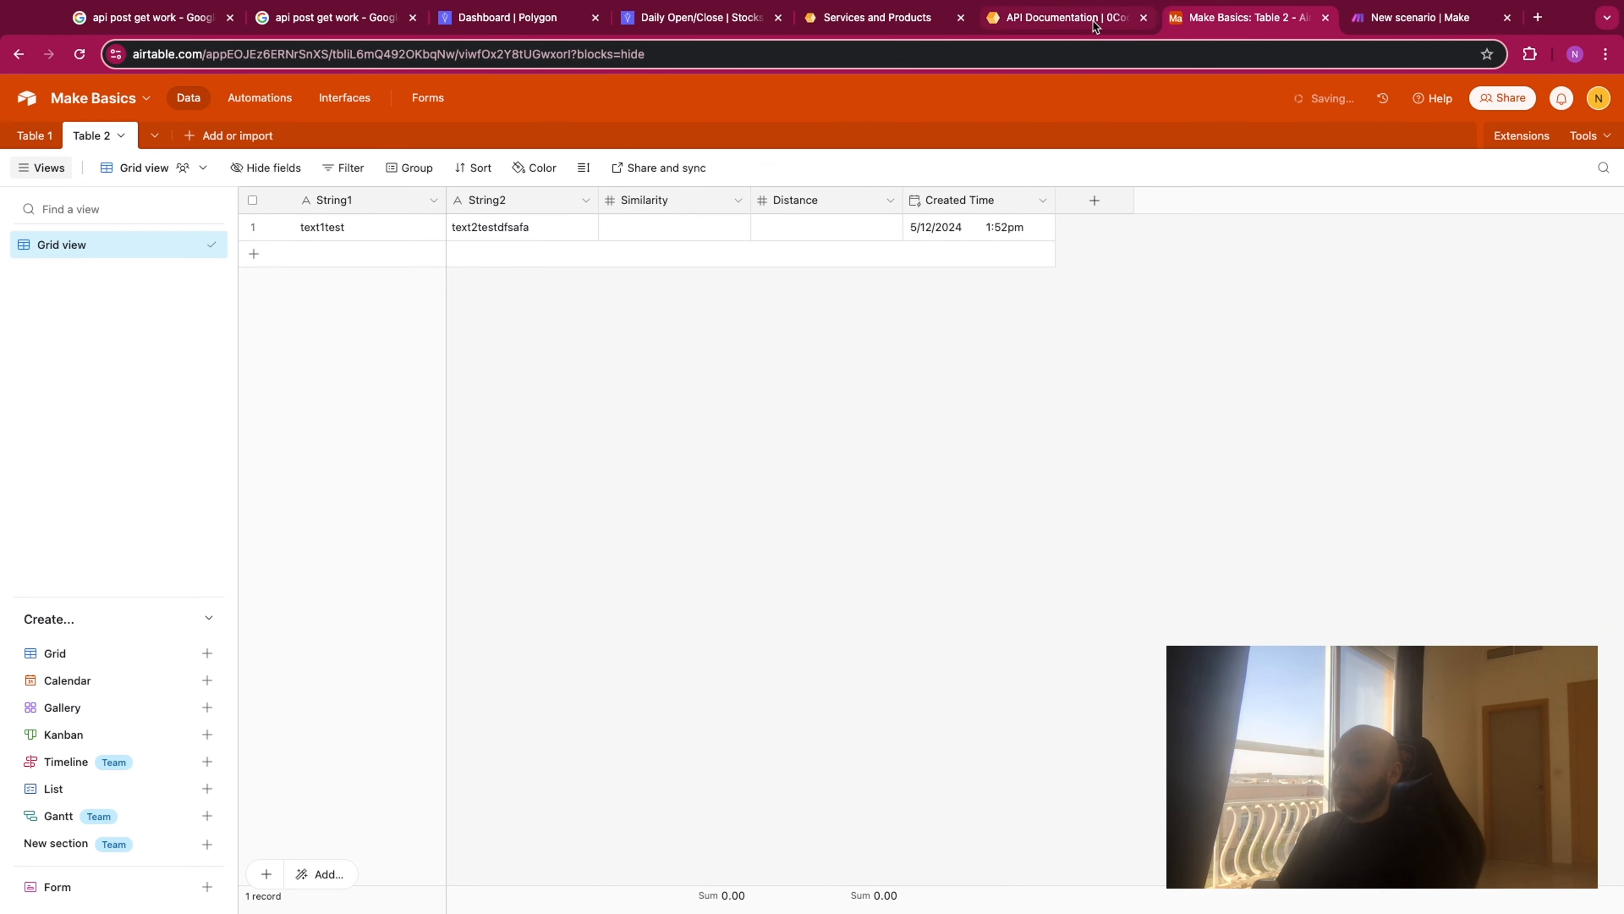
- Switch to the Make scenario, run it once, and examine the similarity and distance in the 0CodeKit response
{"action": "left_click", "coordinate": [1407, 19]}
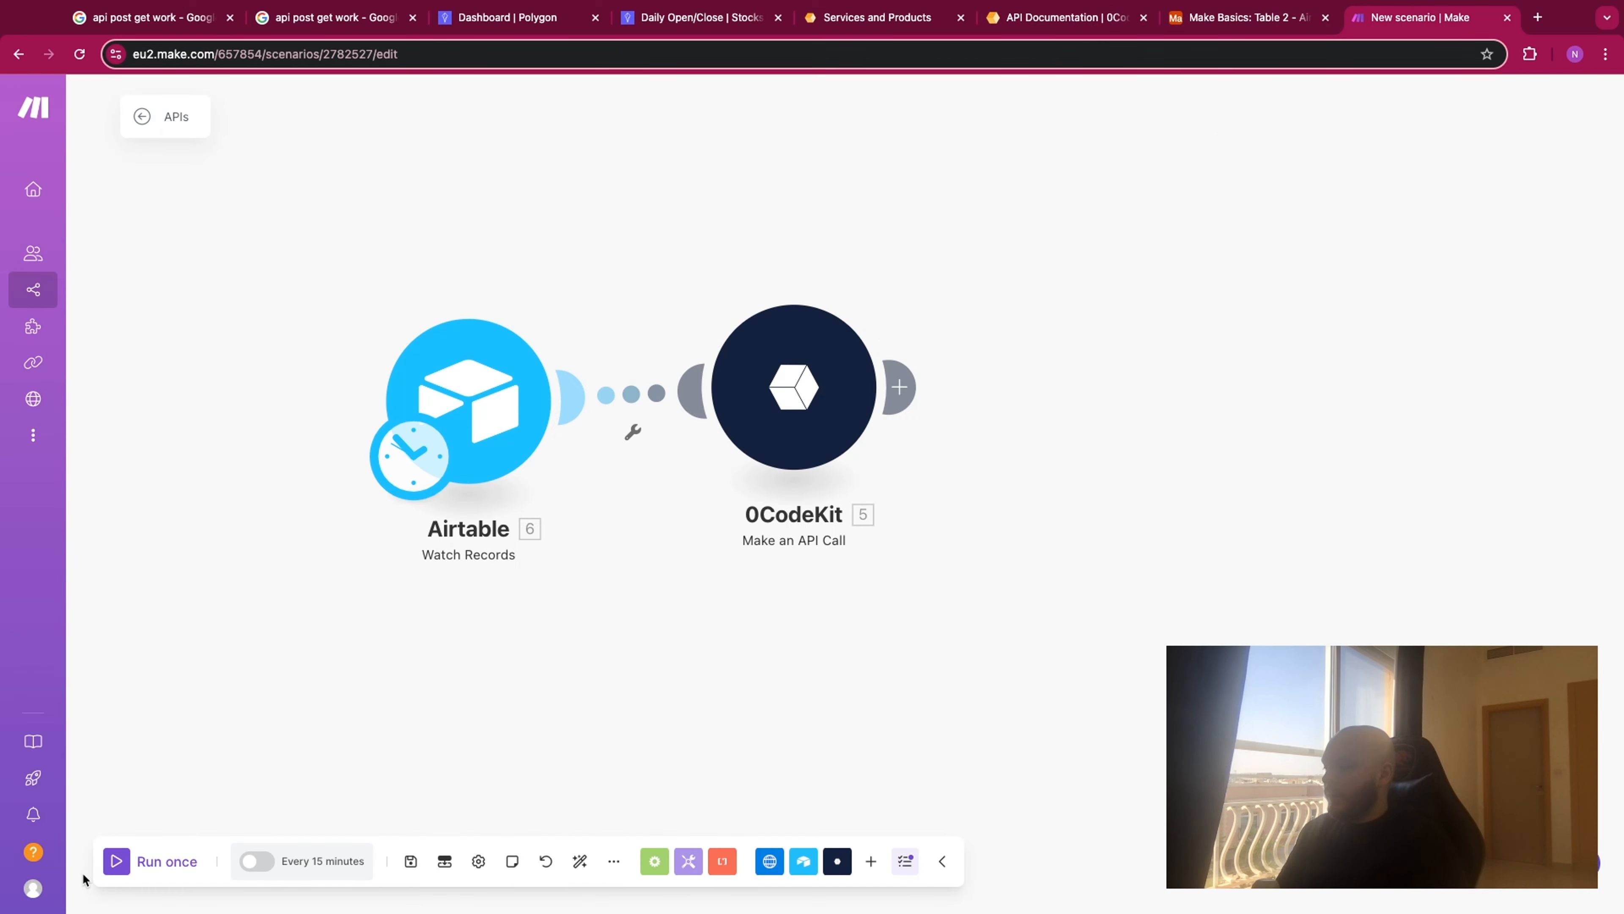
{"action": "left_click", "coordinate": [117, 865]}
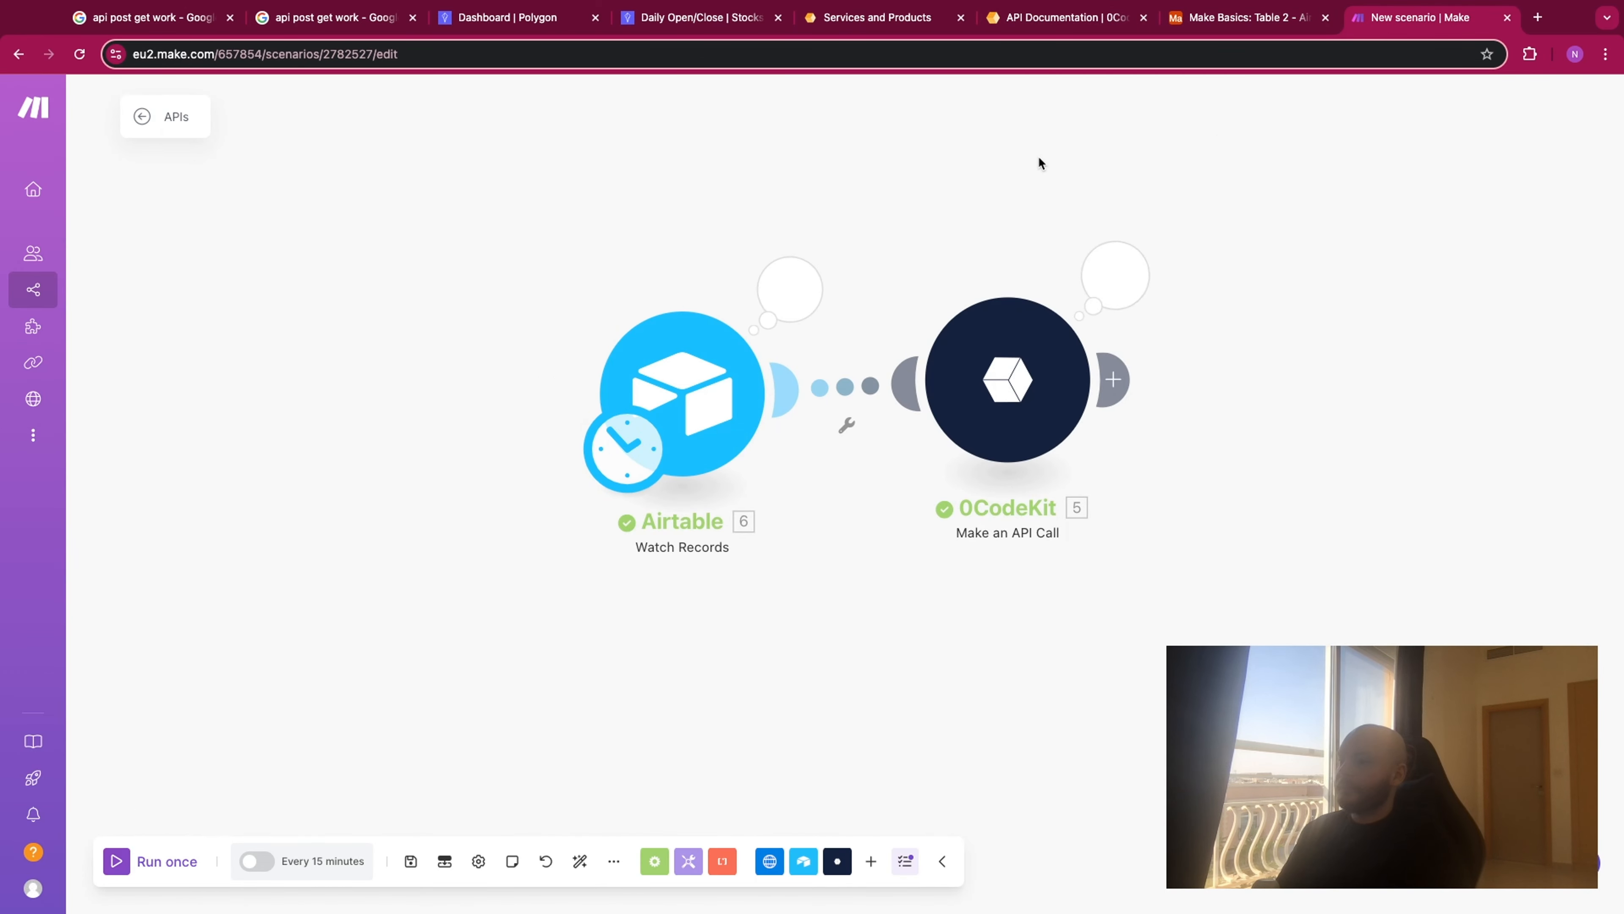
{"action": "left_click", "coordinate": [1115, 274]}
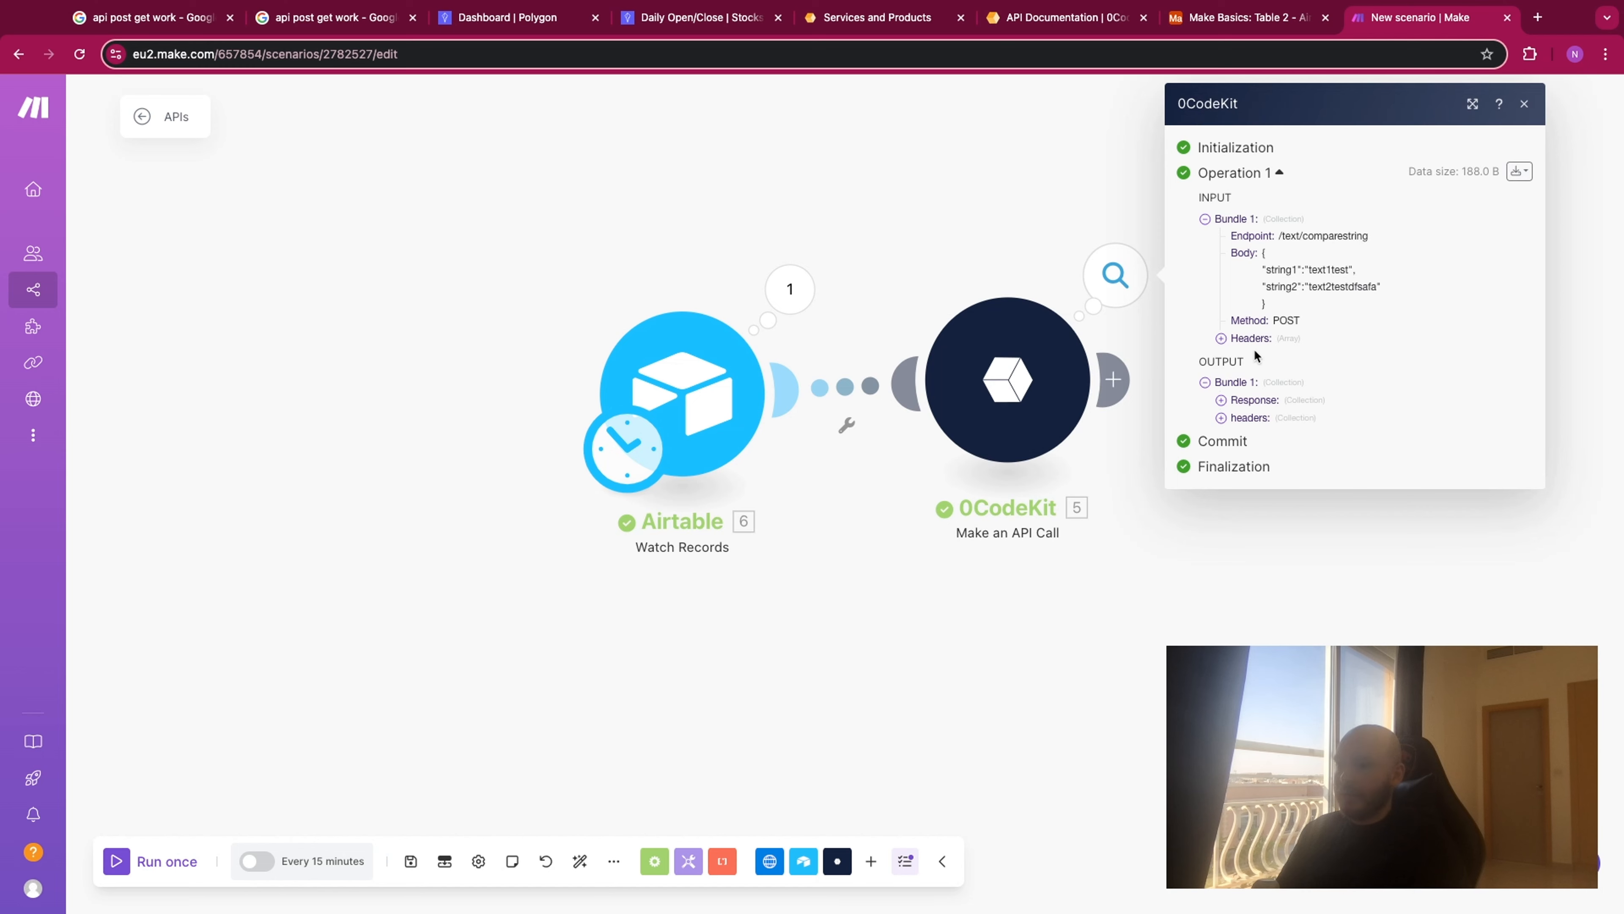
{"action": "left_click", "coordinate": [1221, 400]}
{"action": "left_click_drag", "start_coordinate": [1292, 416], "coordinate": [1397, 413]}
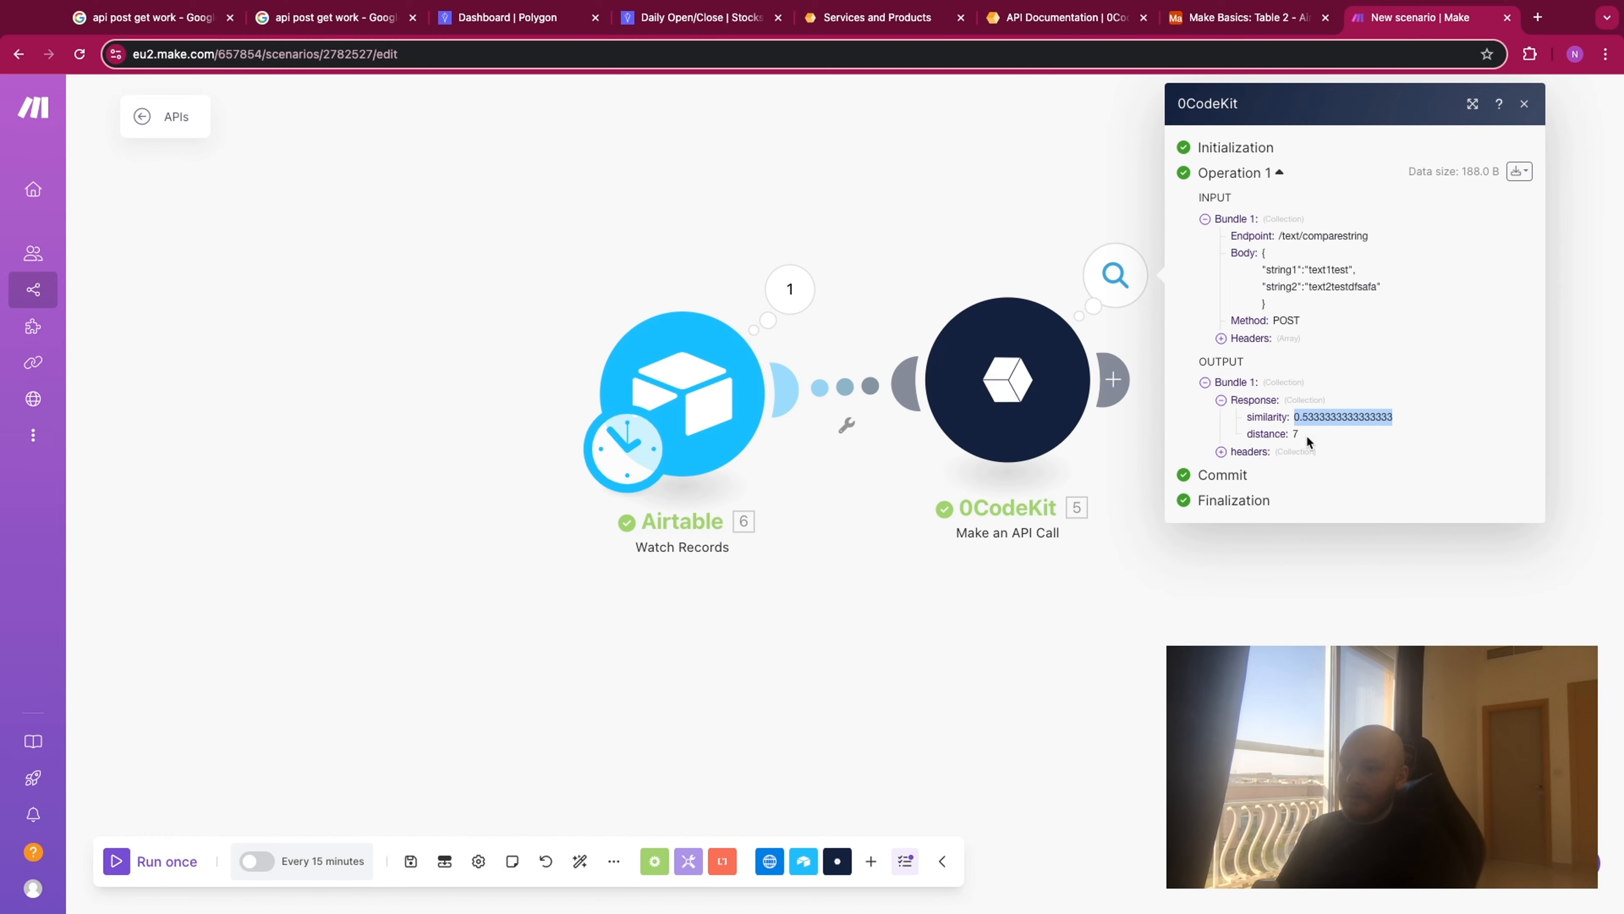
{"action": "left_click", "coordinate": [1273, 569]}
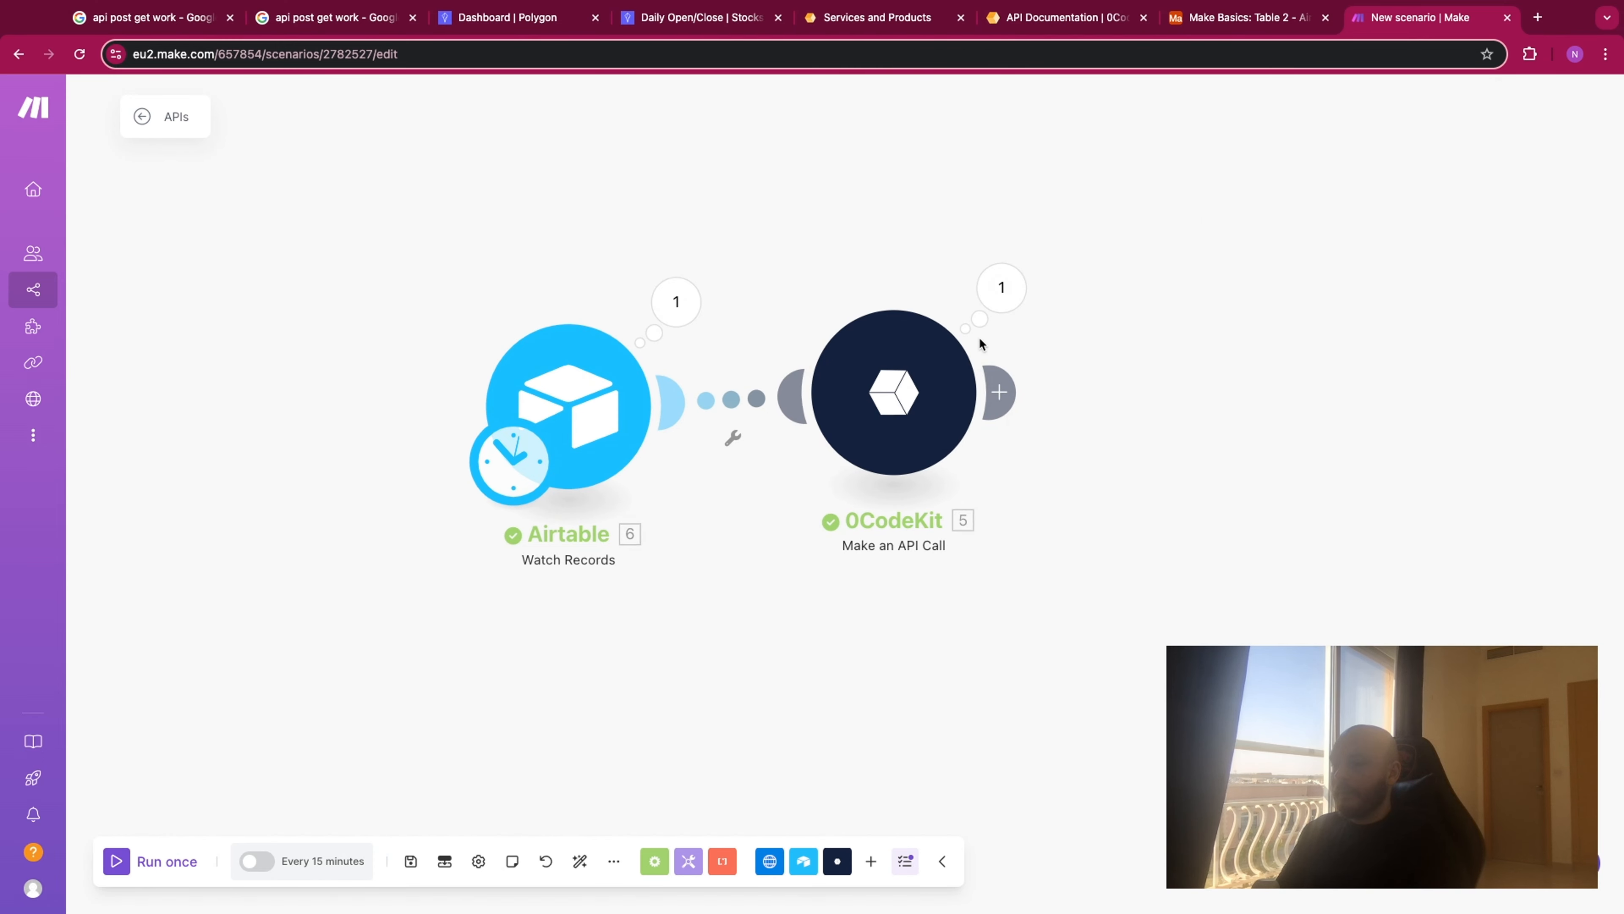
- Add an Airtable Update a Record module after 0CodeKit, targeting Table 2 in the Make Basics base
{"action": "left_click", "coordinate": [1001, 387]}
{"action": "left_click", "coordinate": [1187, 390]}
{"action": "left_click", "coordinate": [1298, 292]}
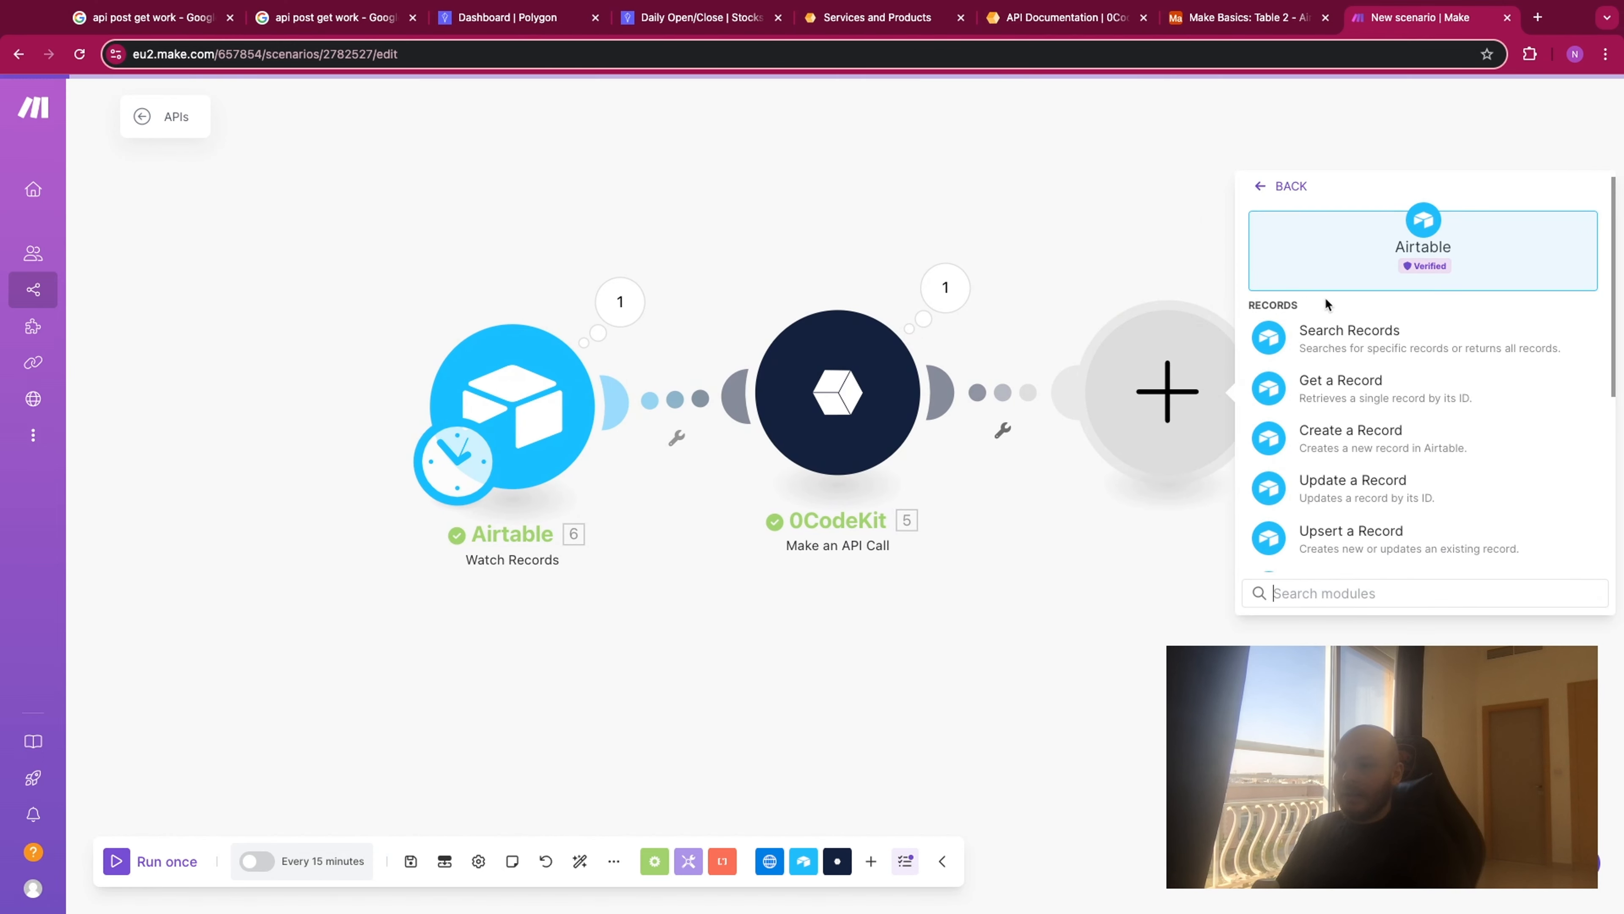
{"action": "left_click", "coordinate": [1383, 497]}
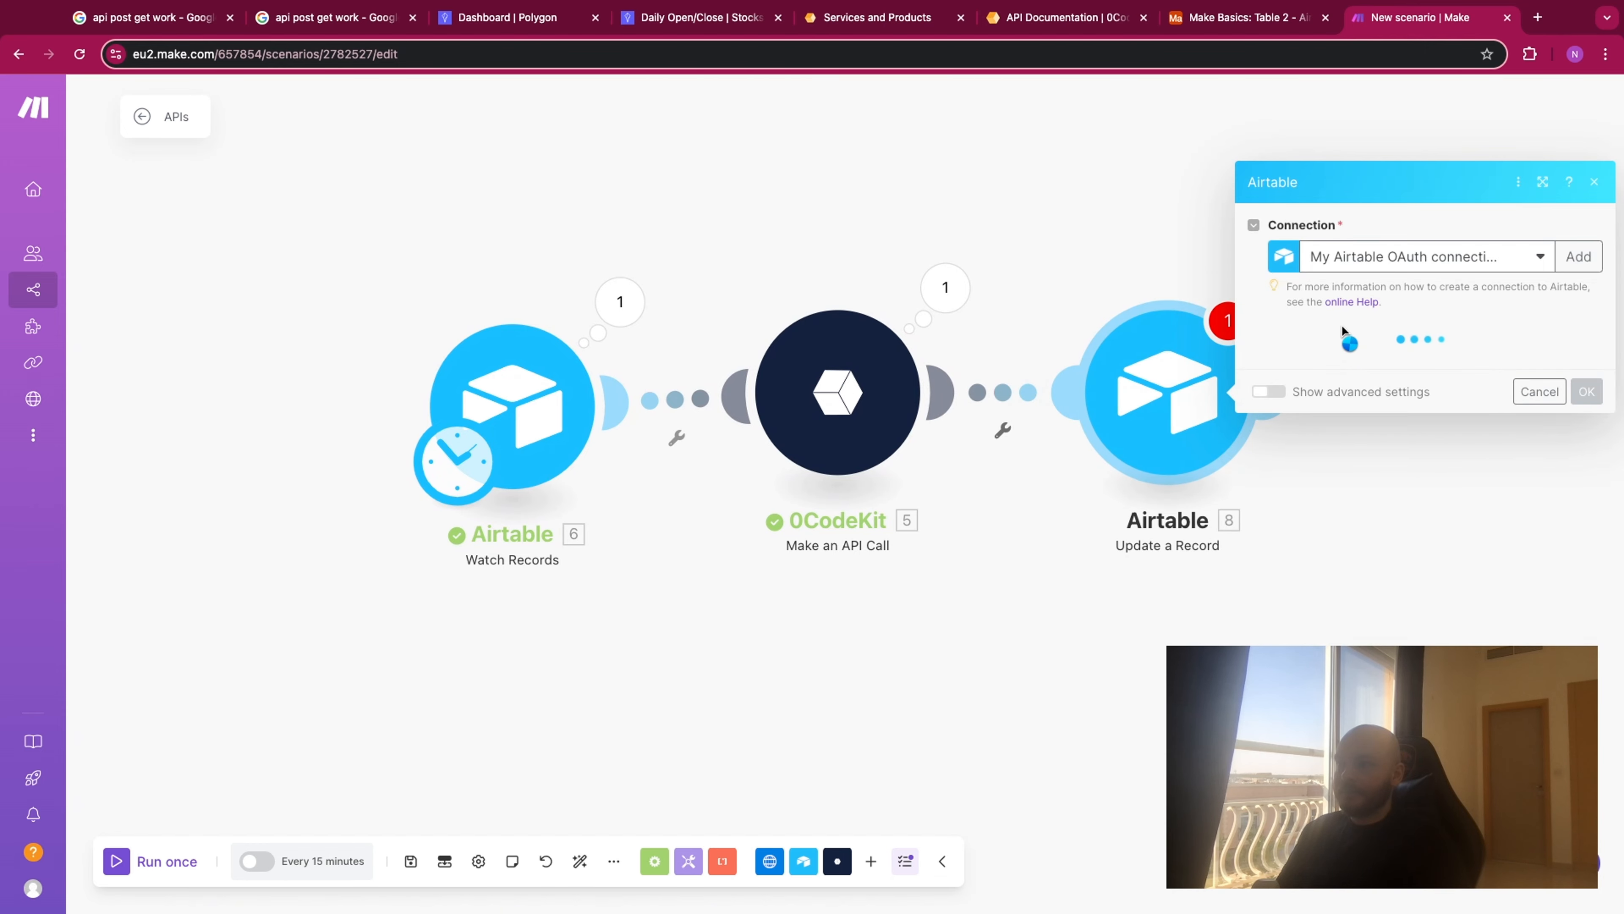
{"action": "left_click", "coordinate": [1348, 374]}
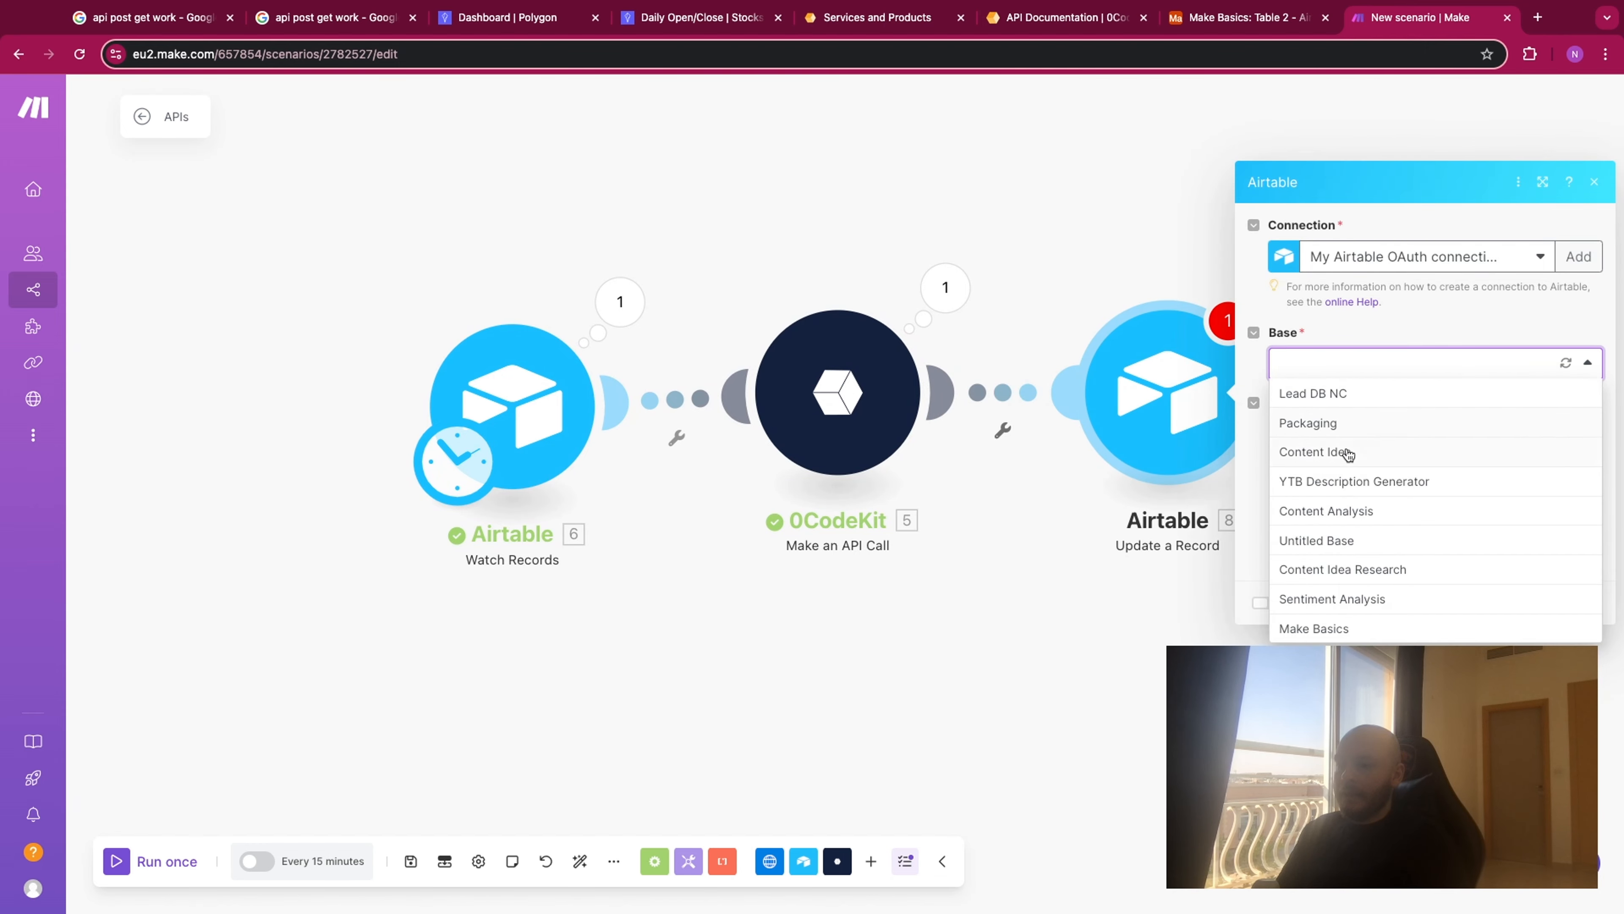
{"action": "left_click", "coordinate": [1351, 628]}
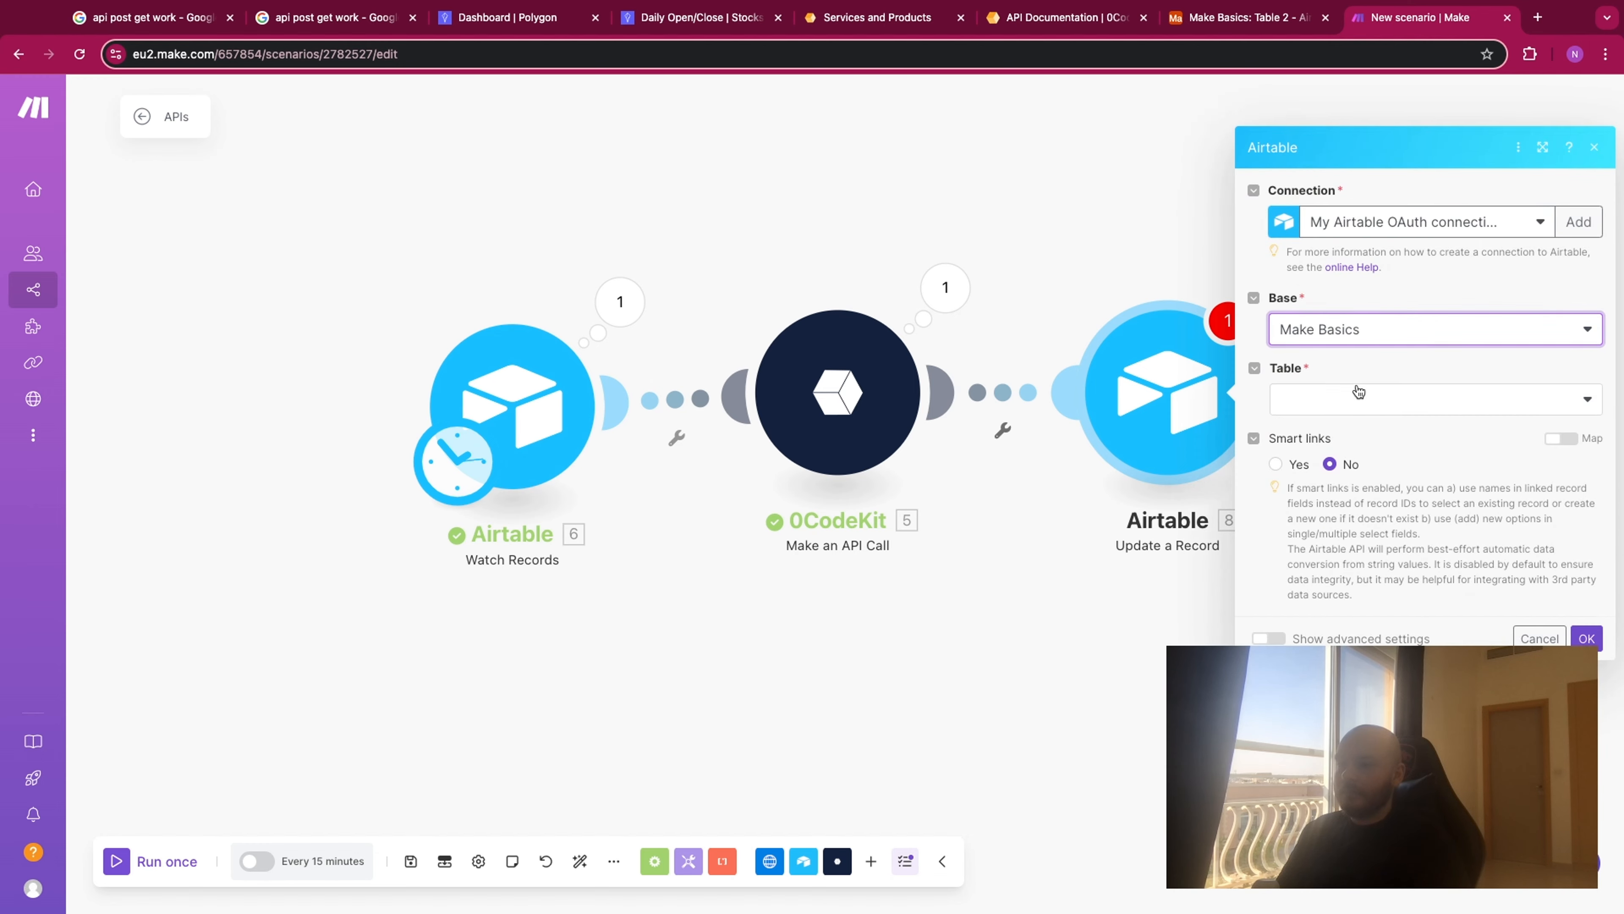
{"action": "left_click", "coordinate": [1354, 394]}
{"action": "left_click", "coordinate": [1354, 456]}
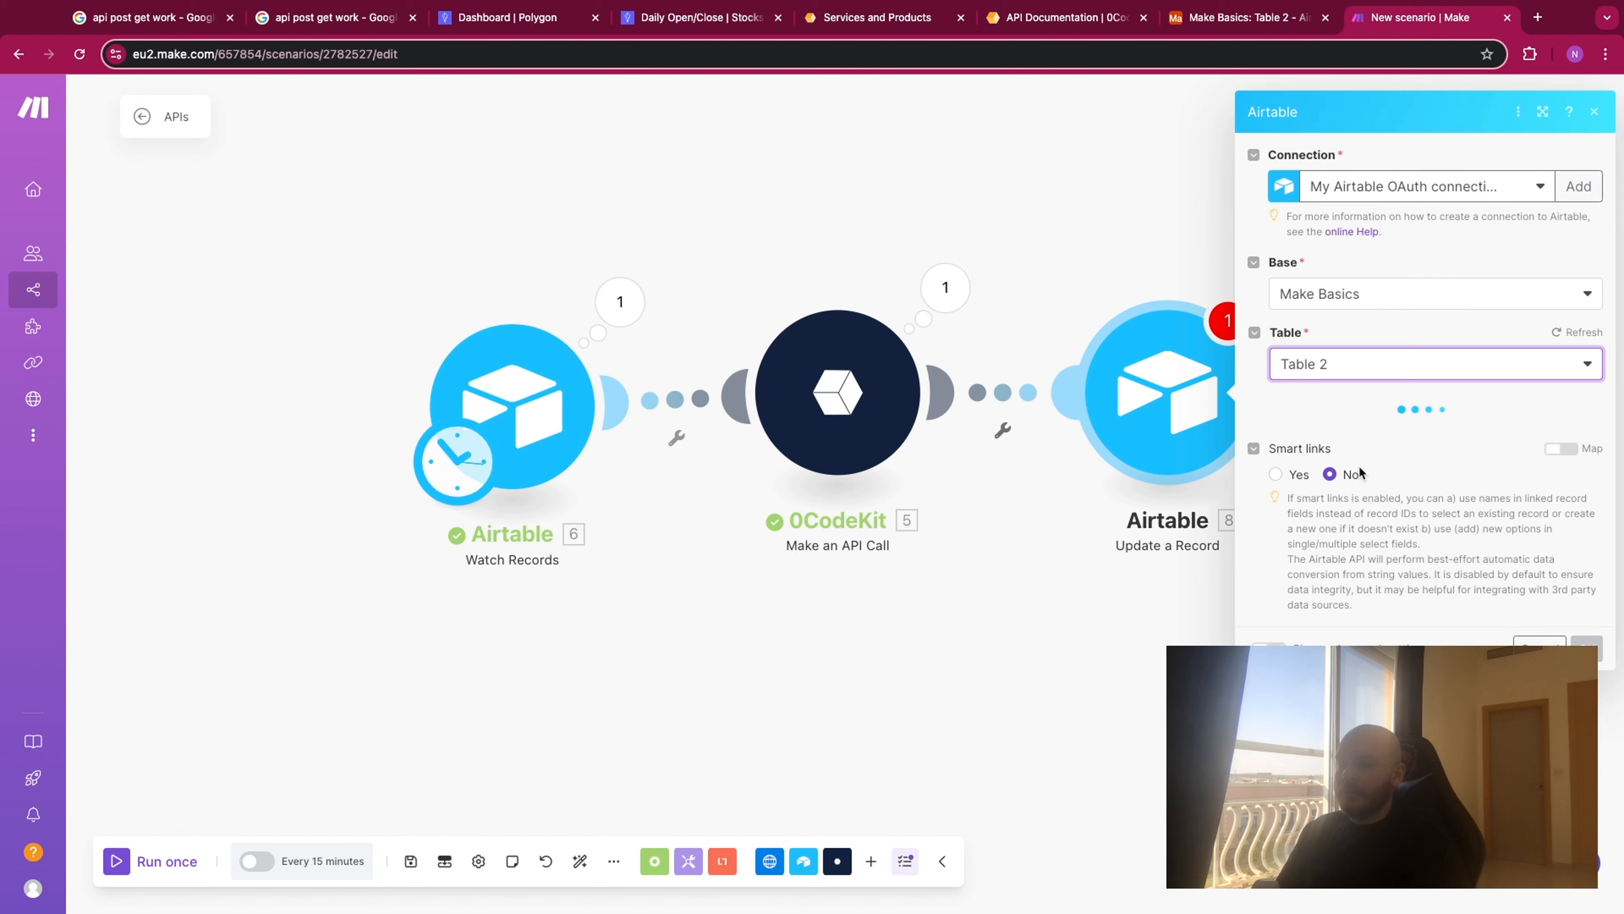
- Map the watched record's ID to Record ID and the 0CodeKit similarity and distance to the matching fields, and save the module
{"action": "left_click", "coordinate": [1335, 425]}
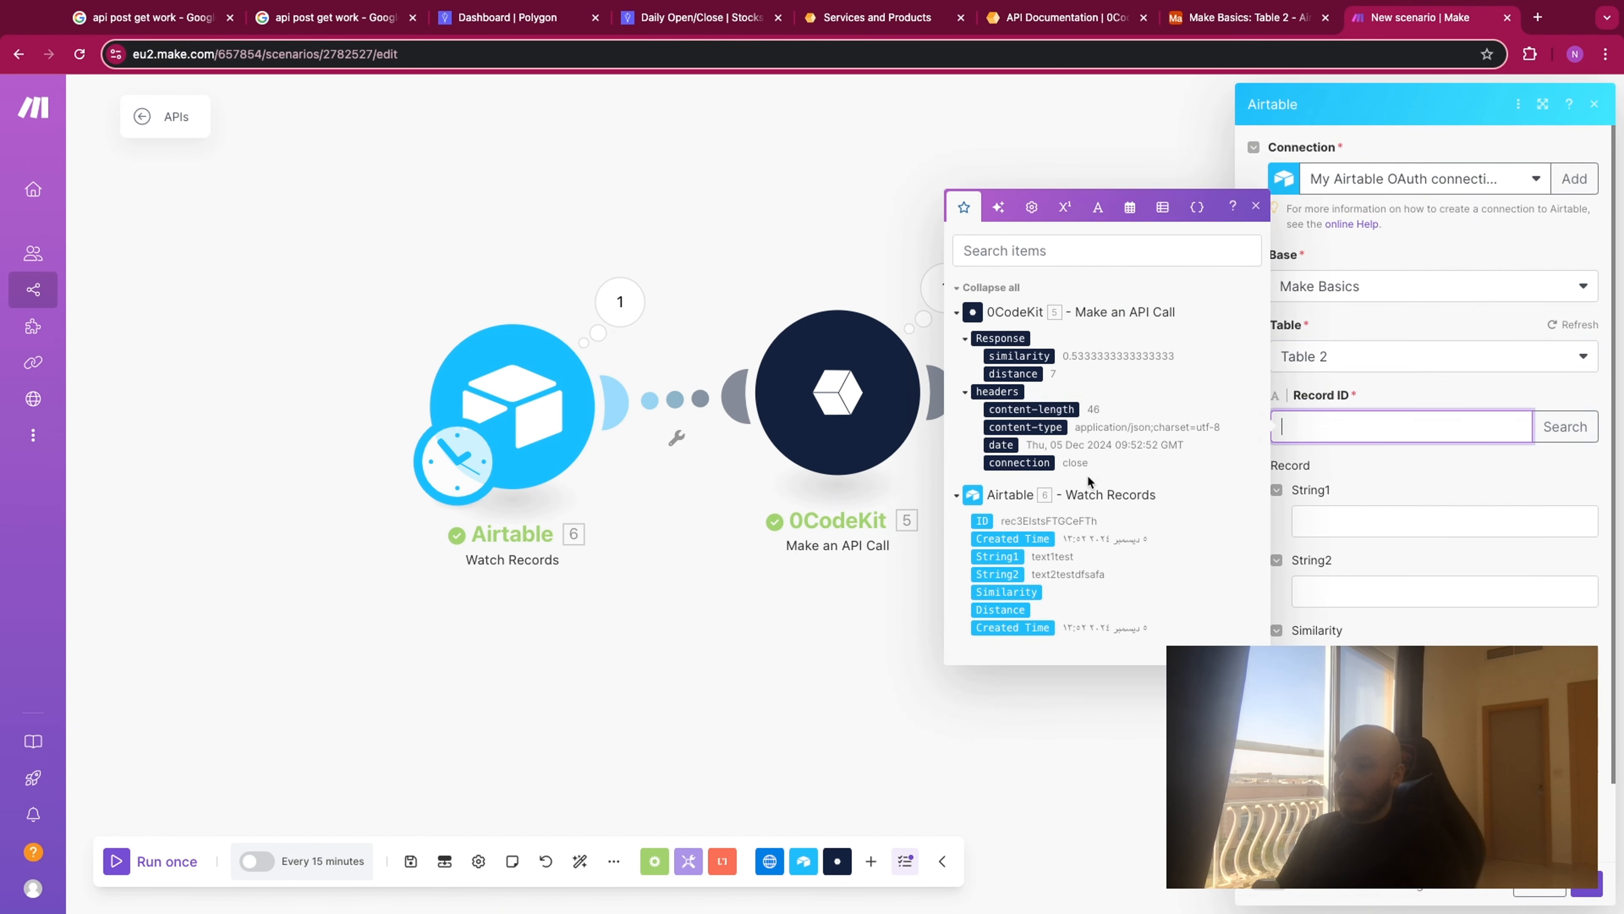
{"action": "left_click", "coordinate": [982, 520]}
{"action": "left_click", "coordinate": [1363, 630]}
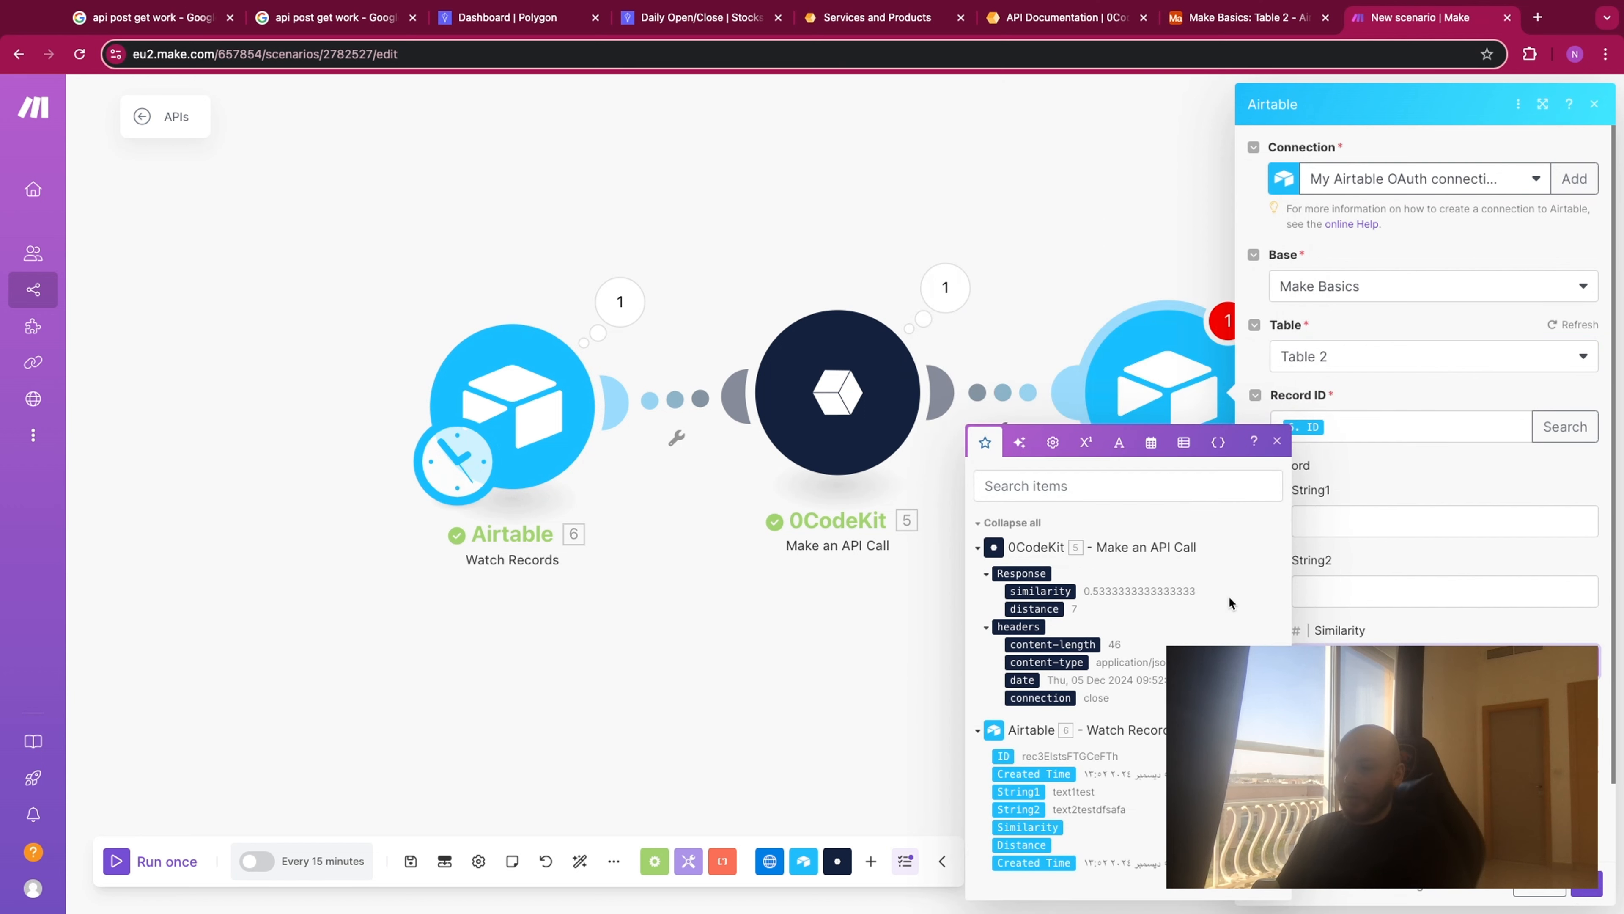
{"action": "left_click", "coordinate": [1041, 593]}
{"action": "left_click", "coordinate": [1362, 732]}
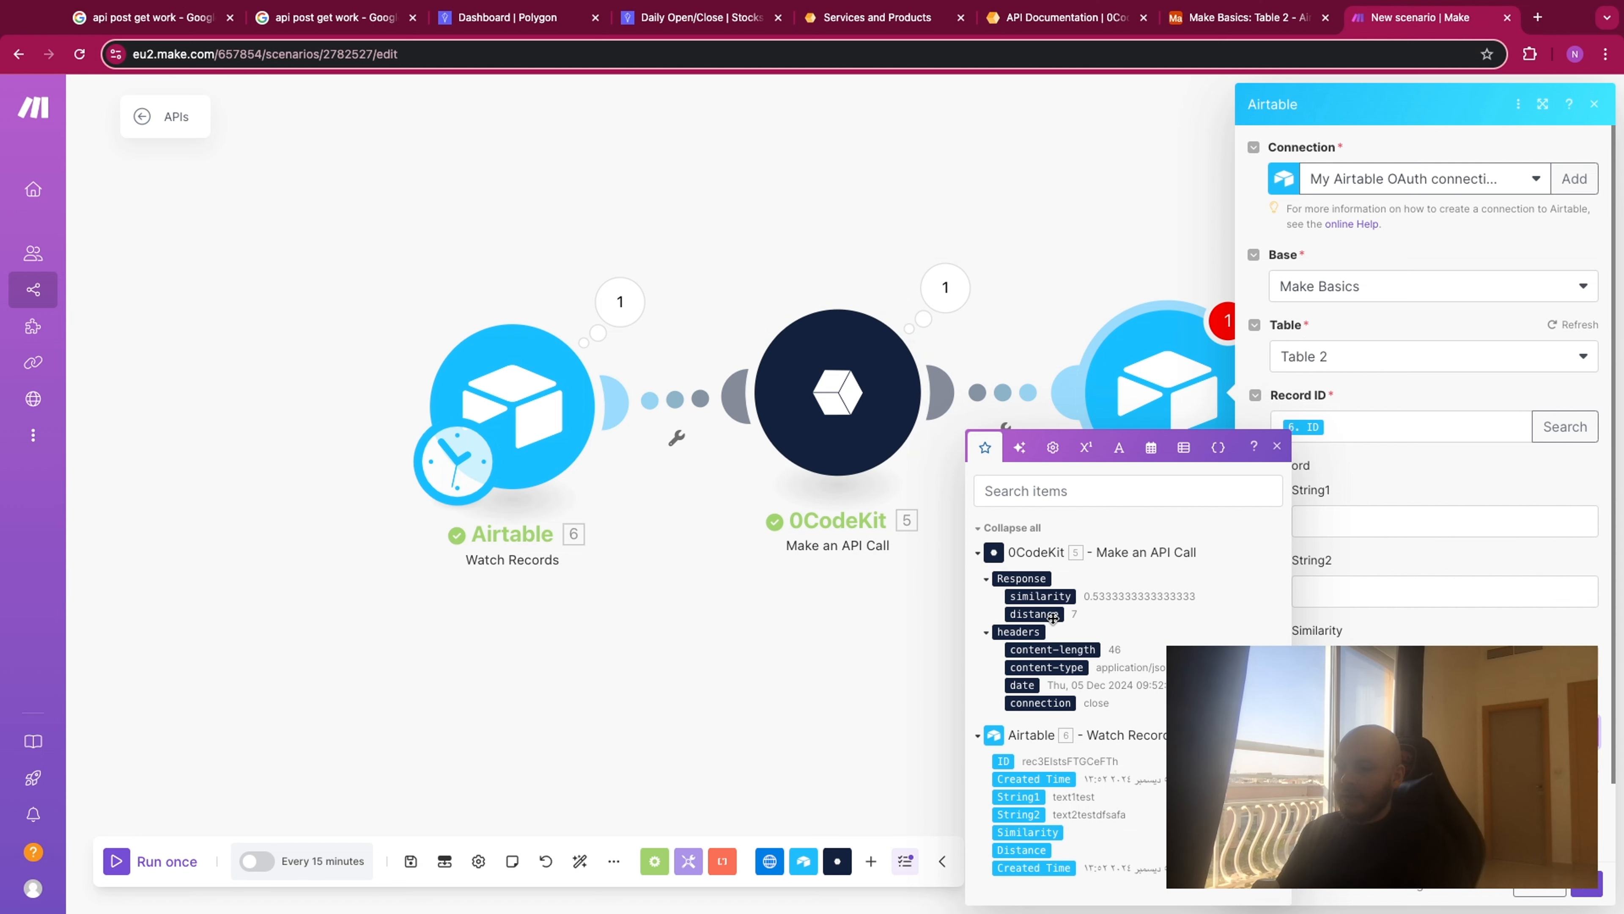
{"action": "left_click", "coordinate": [1594, 888]}
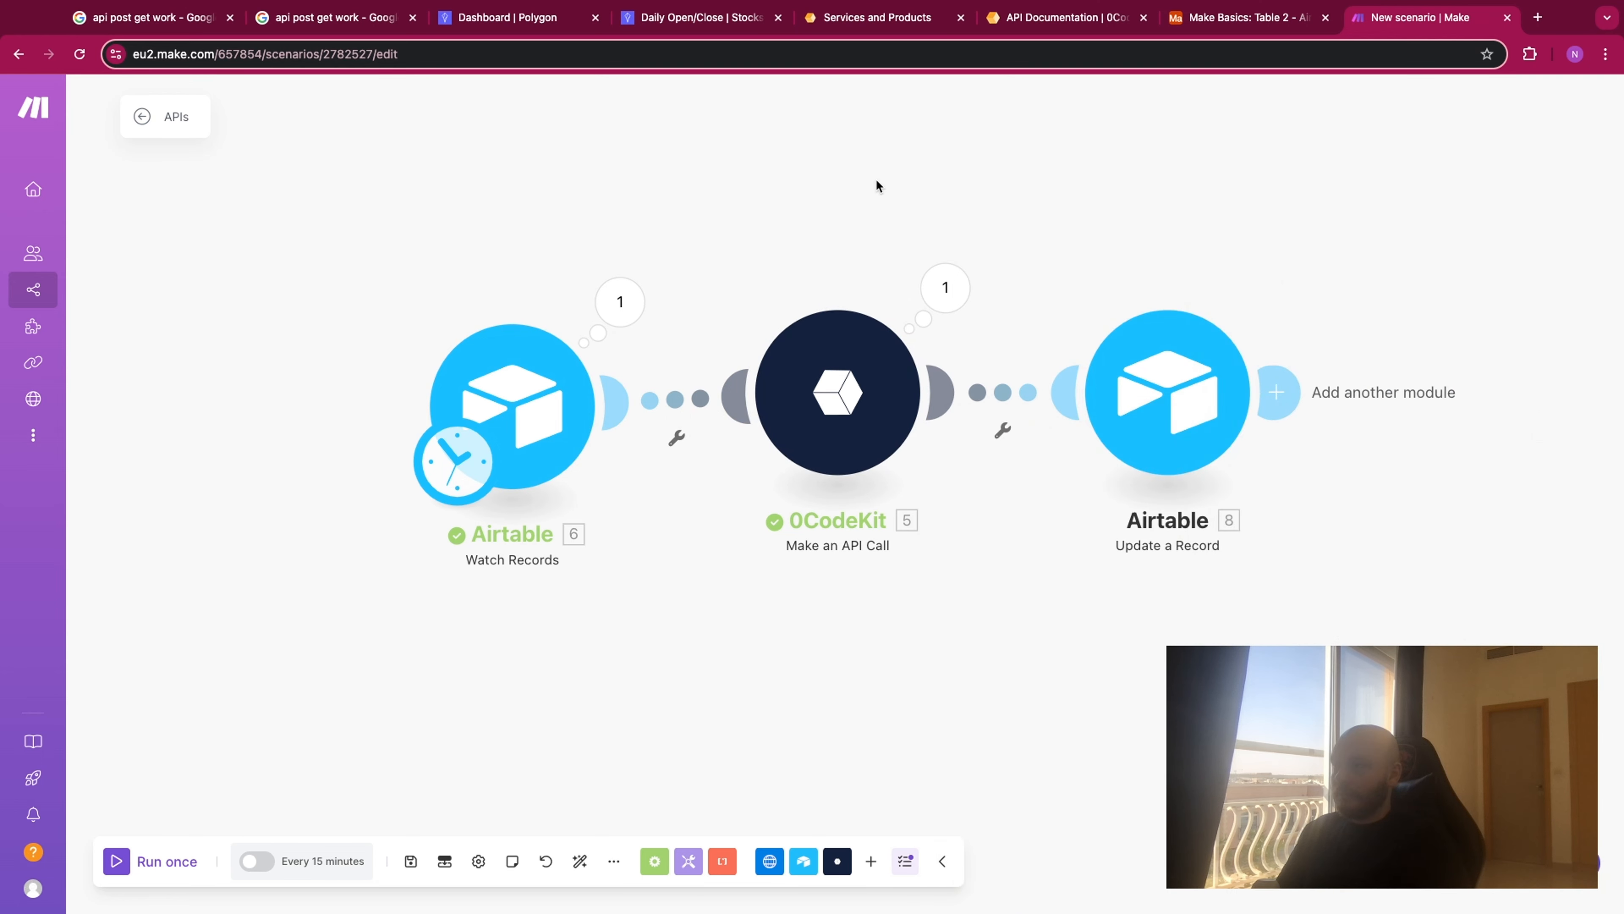
- Switch to Airtable, copy the record's String1 and String2 values, delete the record, and paste the values into a new one
{"action": "left_click", "coordinate": [1205, 19]}
{"action": "left_click_drag", "start_coordinate": [313, 229], "coordinate": [514, 223]}
{"action": "key", "text": "super+c"}
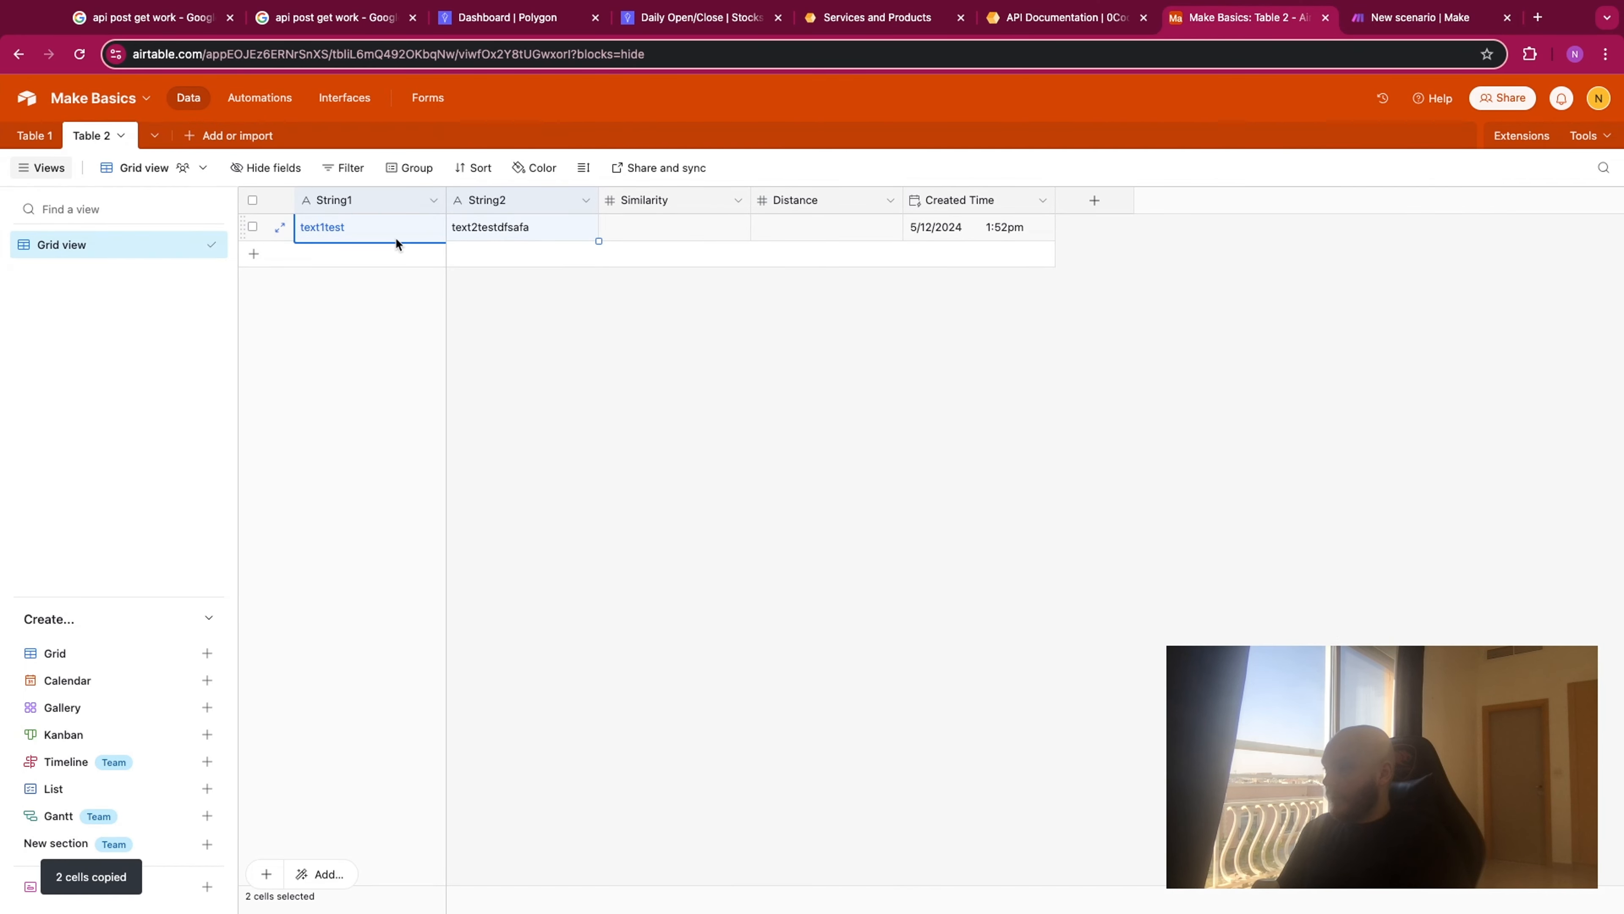
{"action": "right_click", "coordinate": [260, 229]}
{"action": "left_click", "coordinate": [359, 523]}
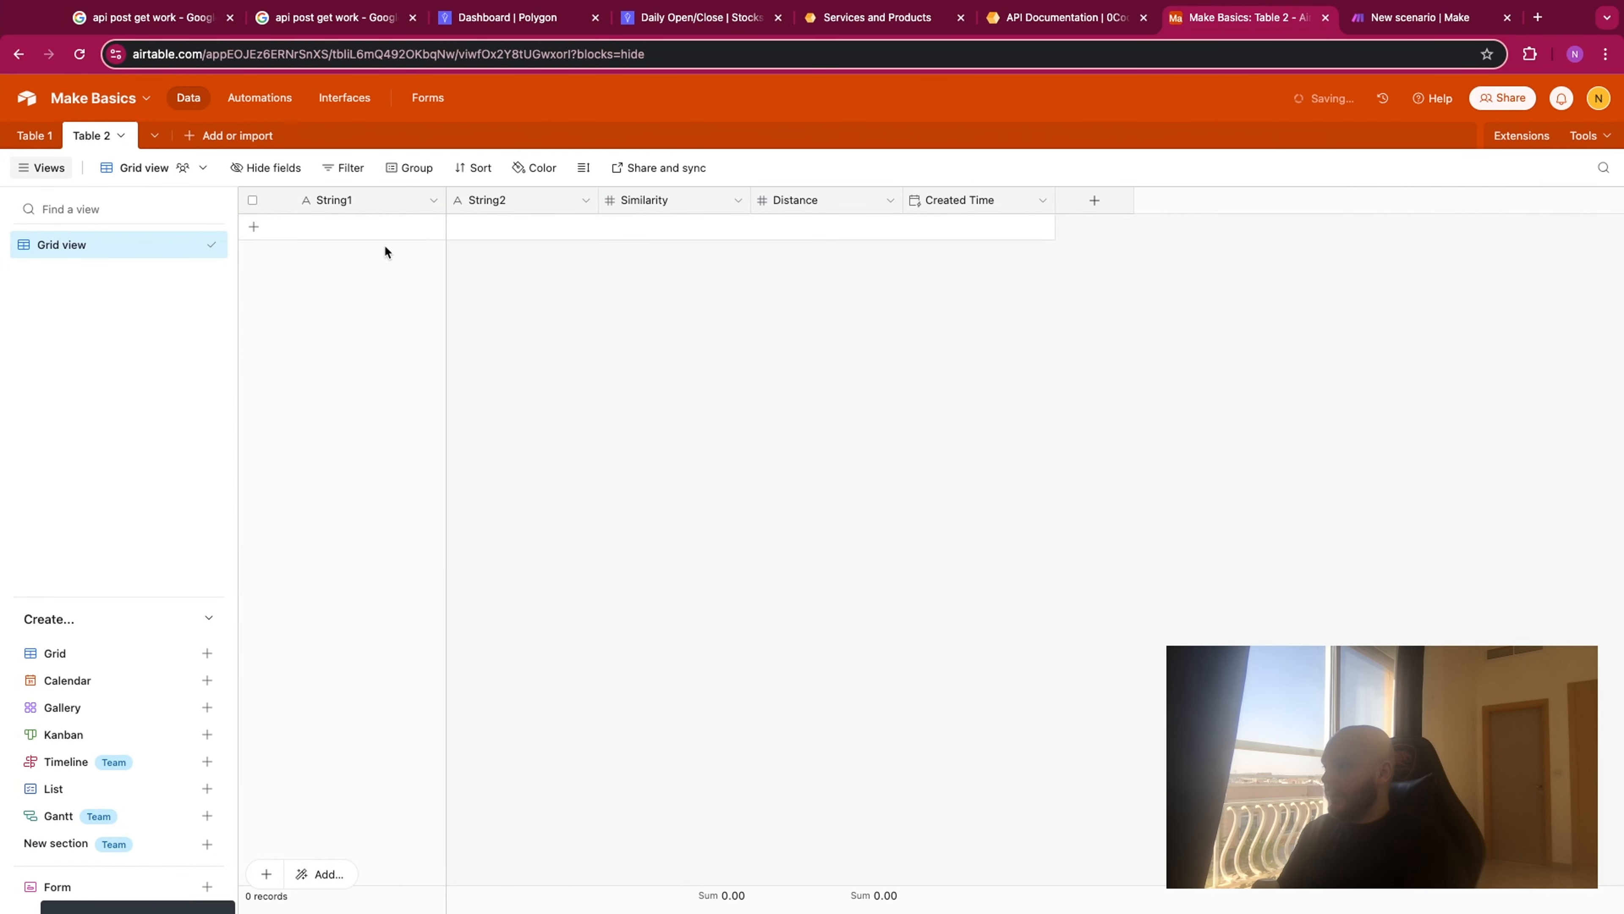
{"action": "left_click", "coordinate": [378, 231]}
{"action": "key", "text": "super+v"}
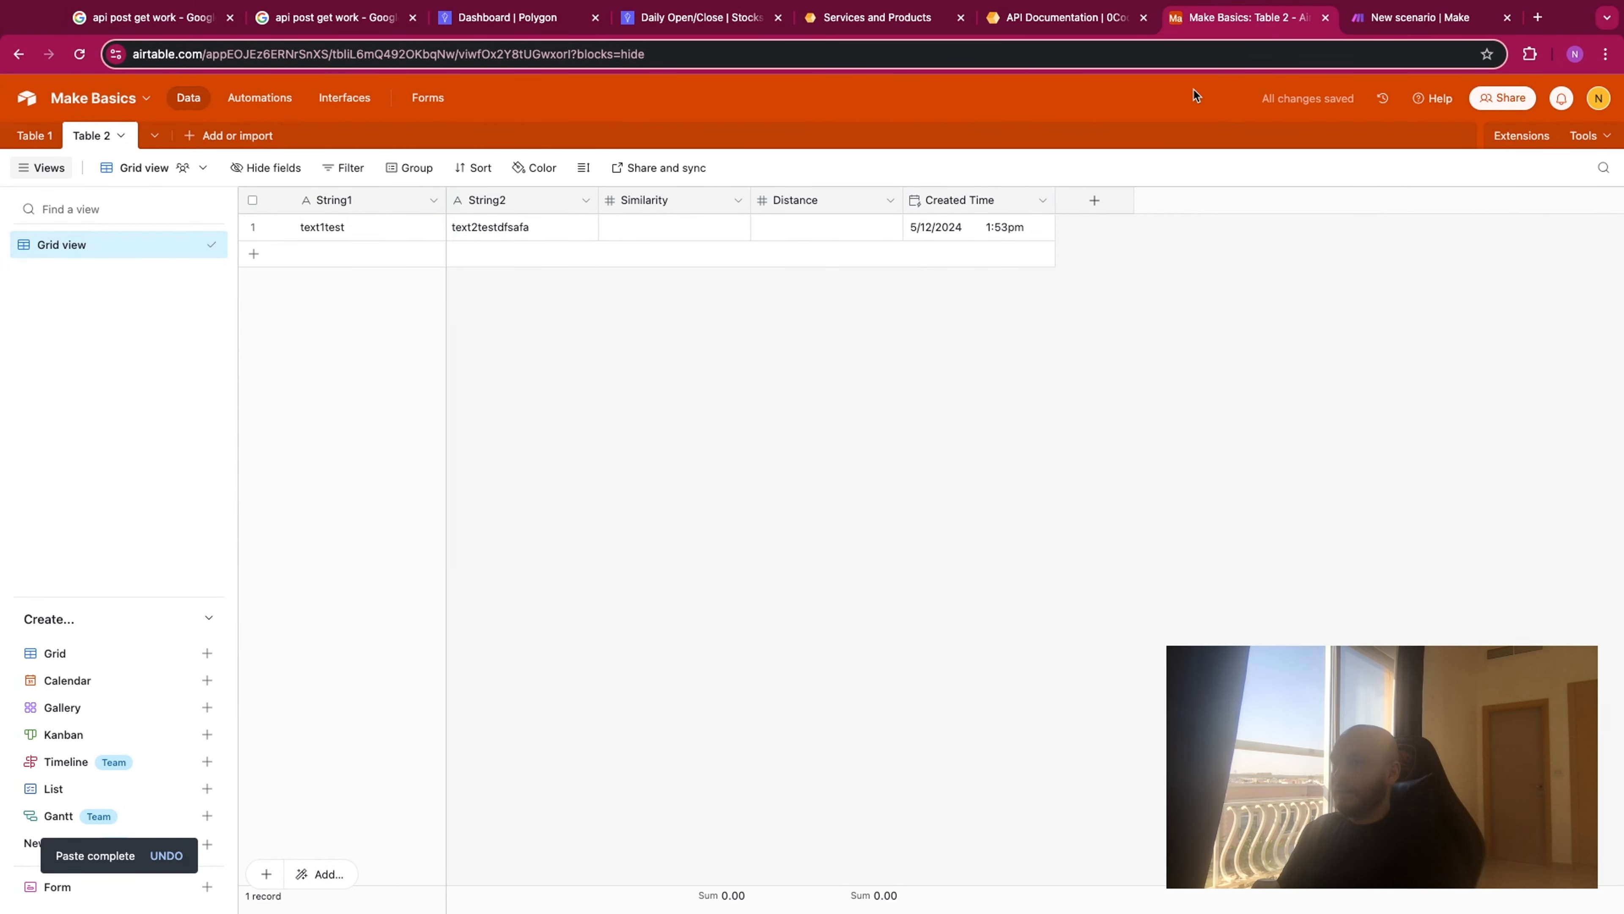
- Run the Make scenario once on the new record, and check its Similarity and Distance fields in Airtable Table 2
{"action": "left_click", "coordinate": [1419, 19]}
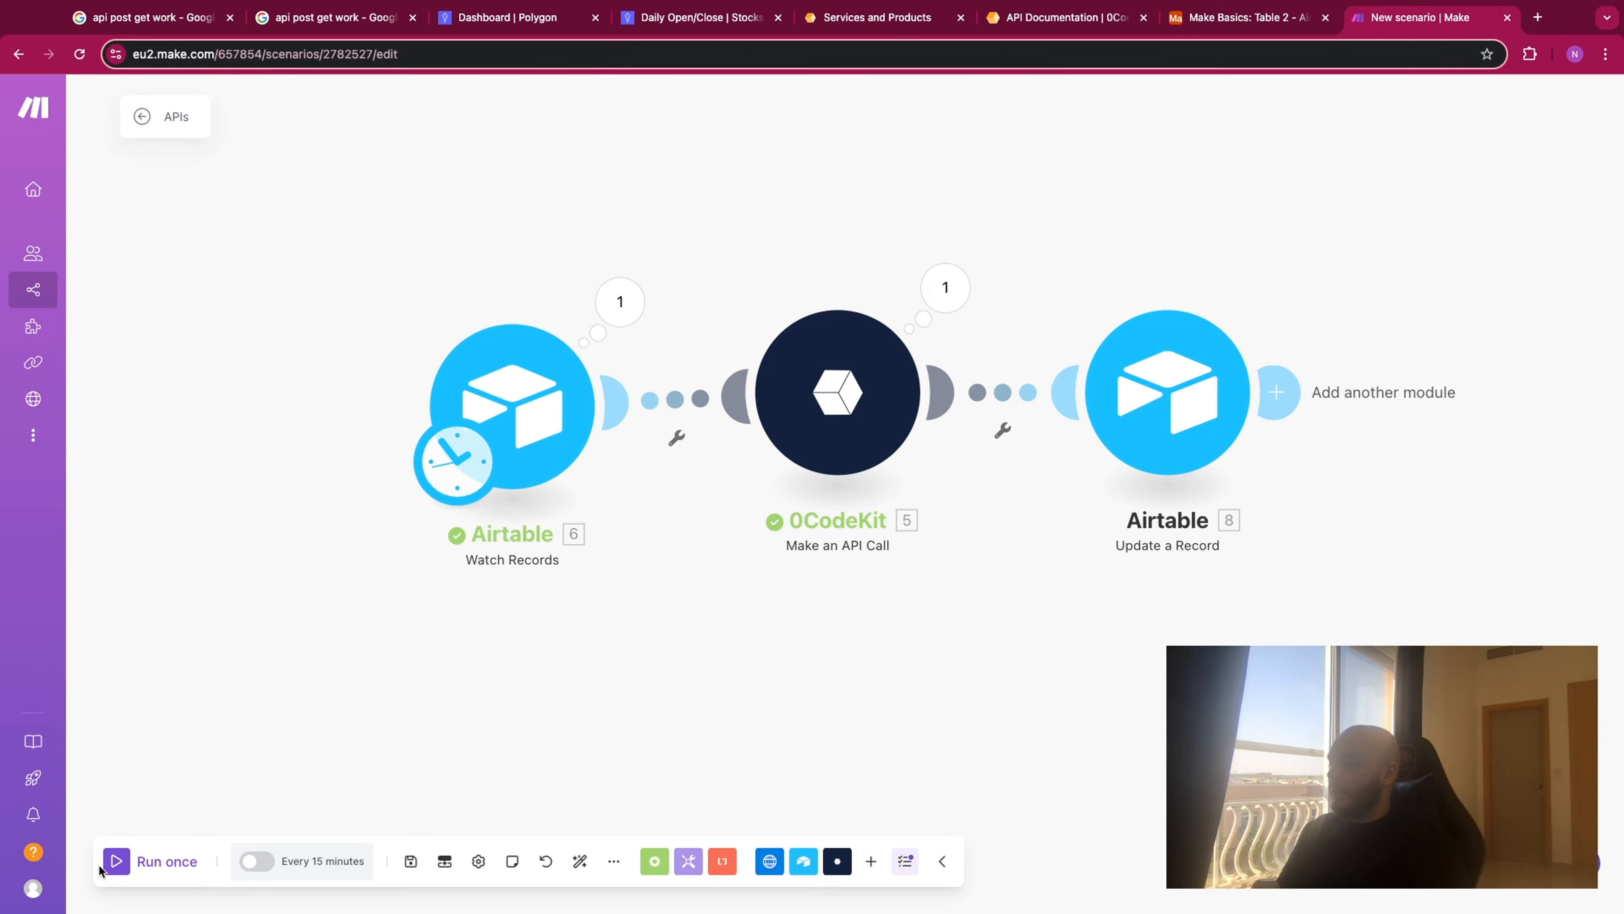
{"action": "left_click", "coordinate": [119, 863]}
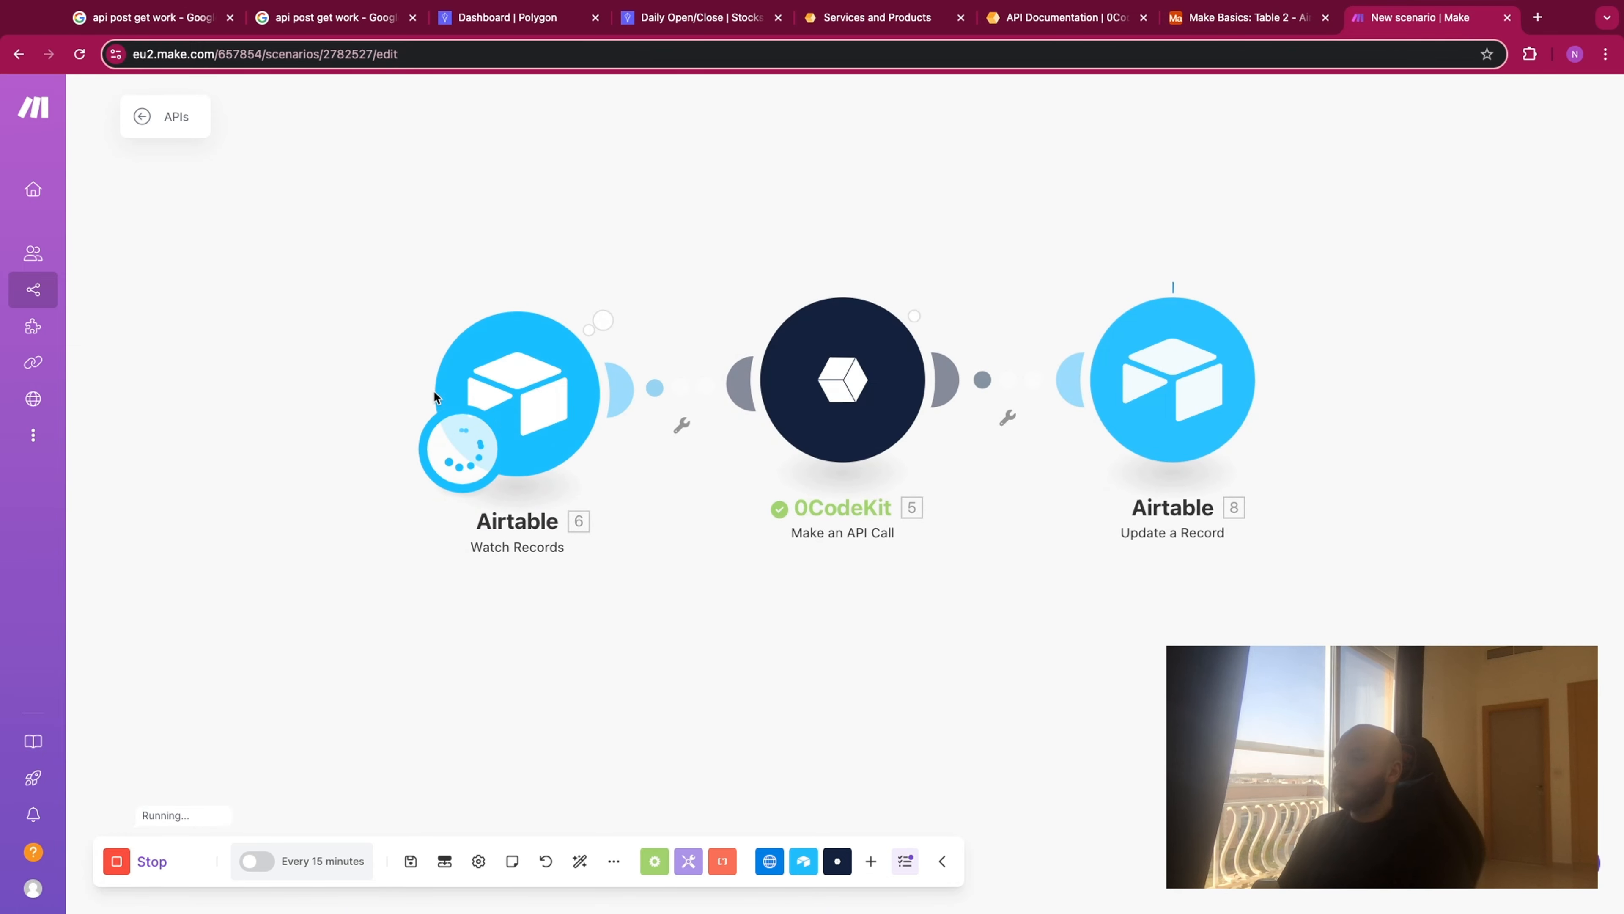
{"action": "left_click", "coordinate": [1215, 26]}
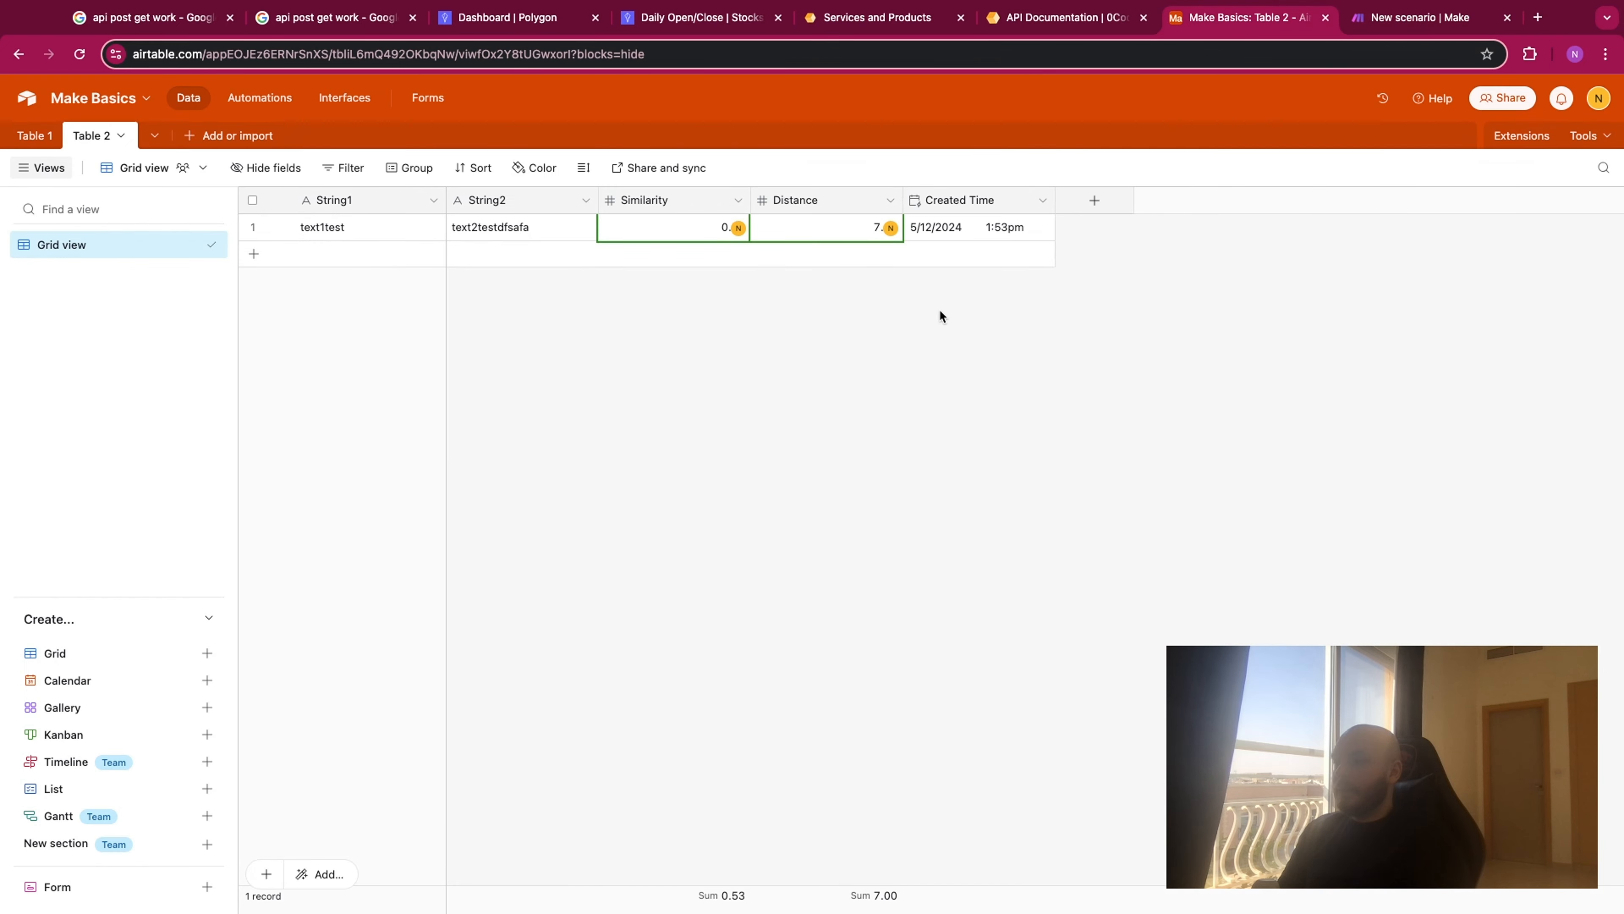